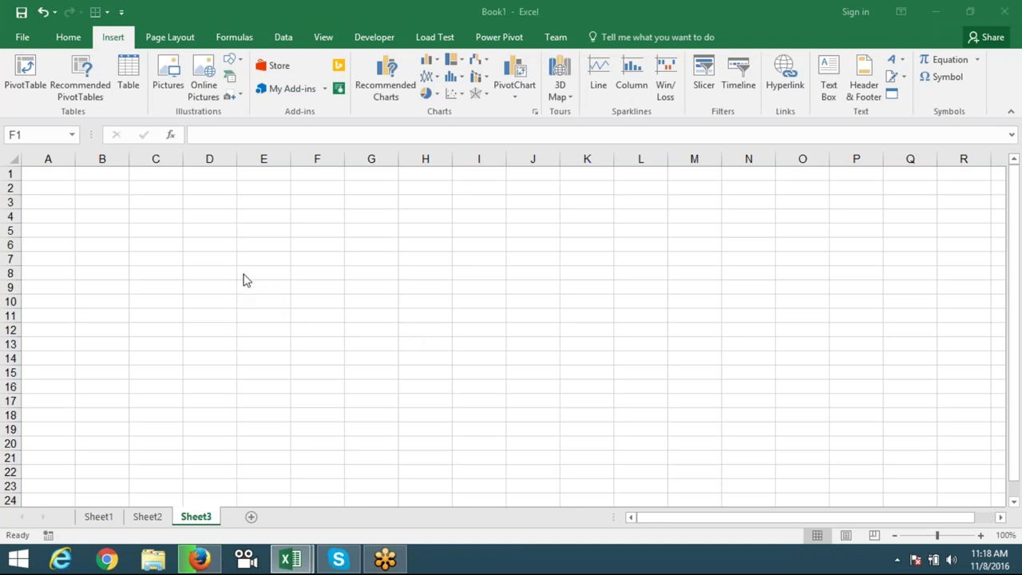
- Enter 20 in C4 and 25 in D4 on Sheet3
{"action": "left_click", "coordinate": [149, 216]}
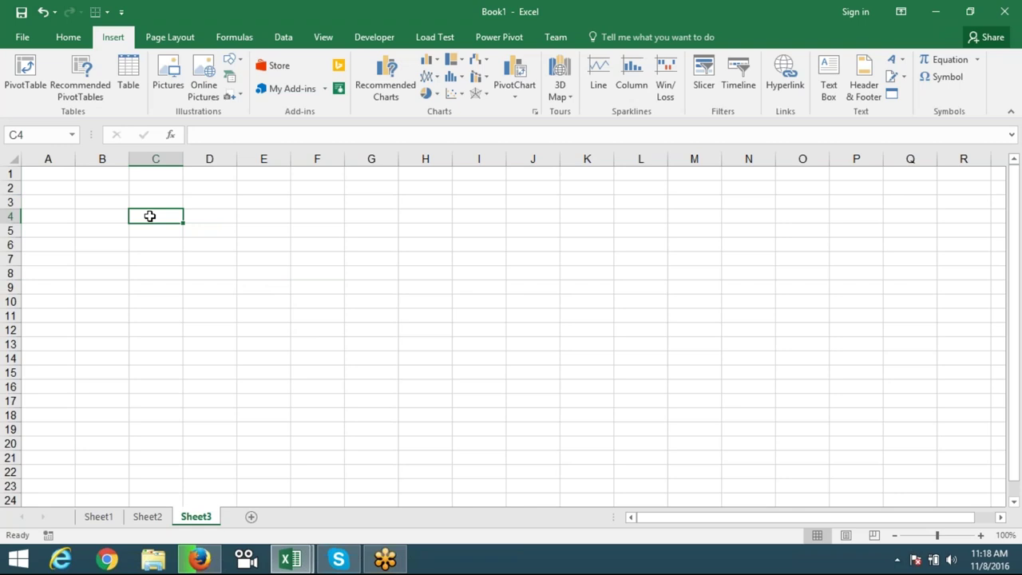
{"action": "type", "text": "20"}
{"action": "key", "text": "Tab"}
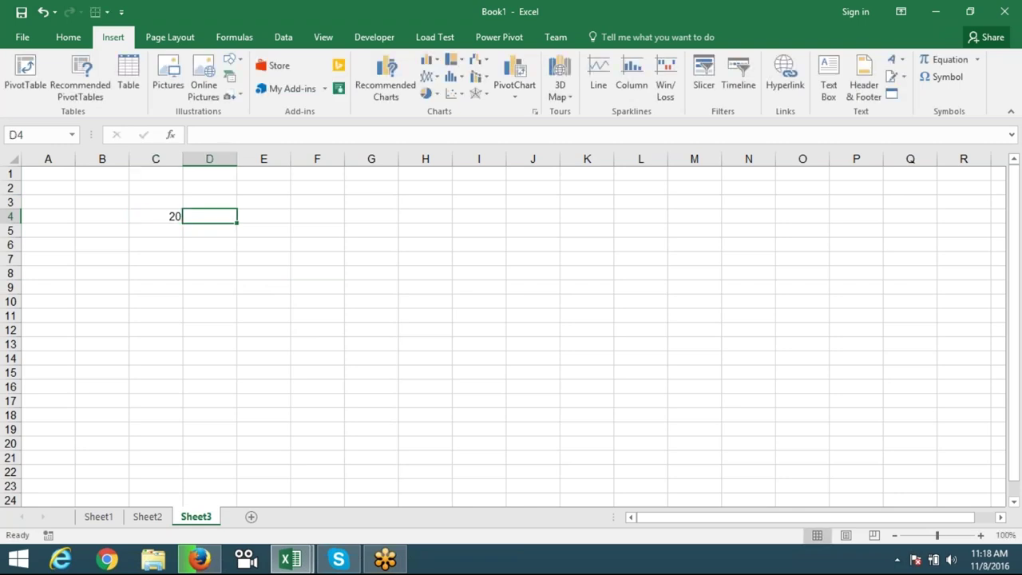
{"action": "type", "text": "25"}
{"action": "key", "text": "Return"}
- Copy D4's 25 over C4, replacing its 20
{"action": "left_click", "coordinate": [209, 216]}
{"action": "key", "text": "ctrl+c"}
{"action": "left_click", "coordinate": [156, 217]}
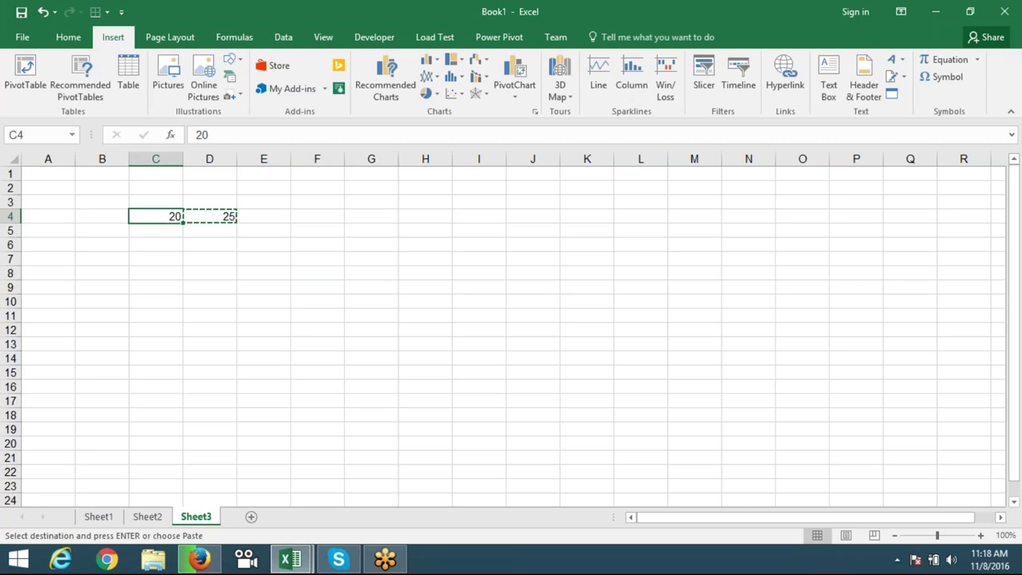
{"action": "key", "text": "ctrl+v"}
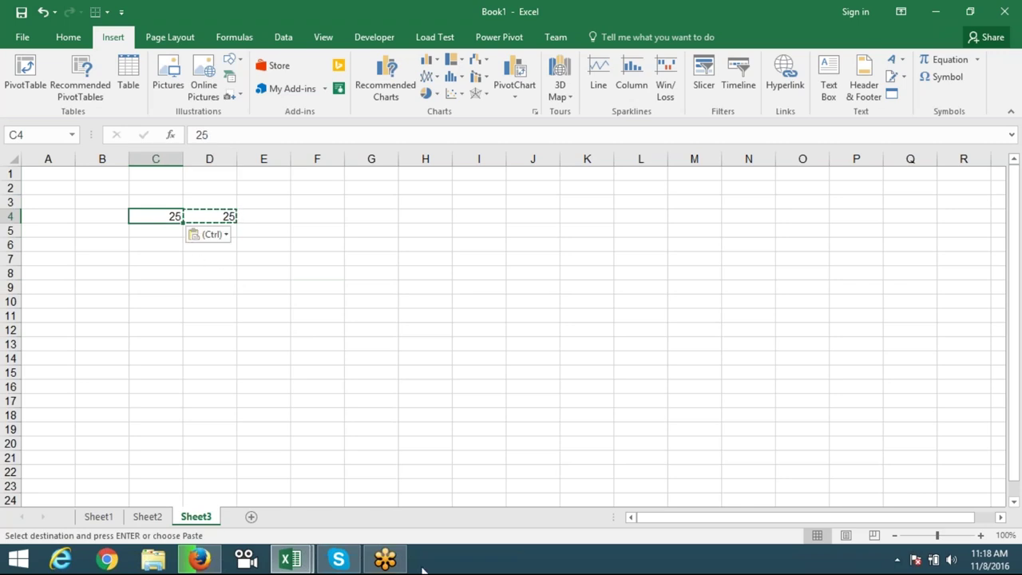
- Pause Firefox's android-studio download at 482 MB of 1.1 GB, then show the desktop
{"action": "left_click", "coordinate": [199, 559]}
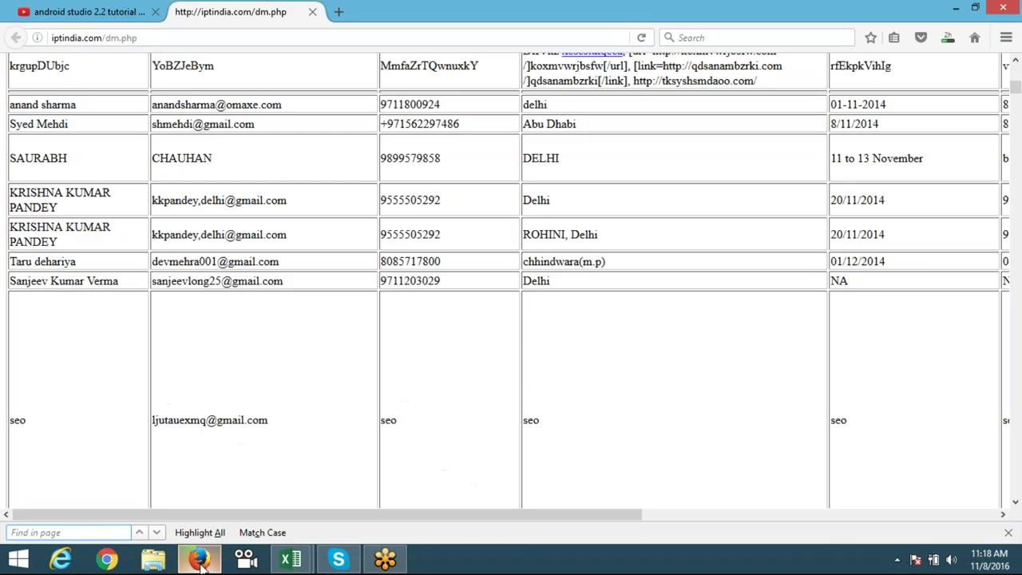
{"action": "left_click", "coordinate": [1005, 40]}
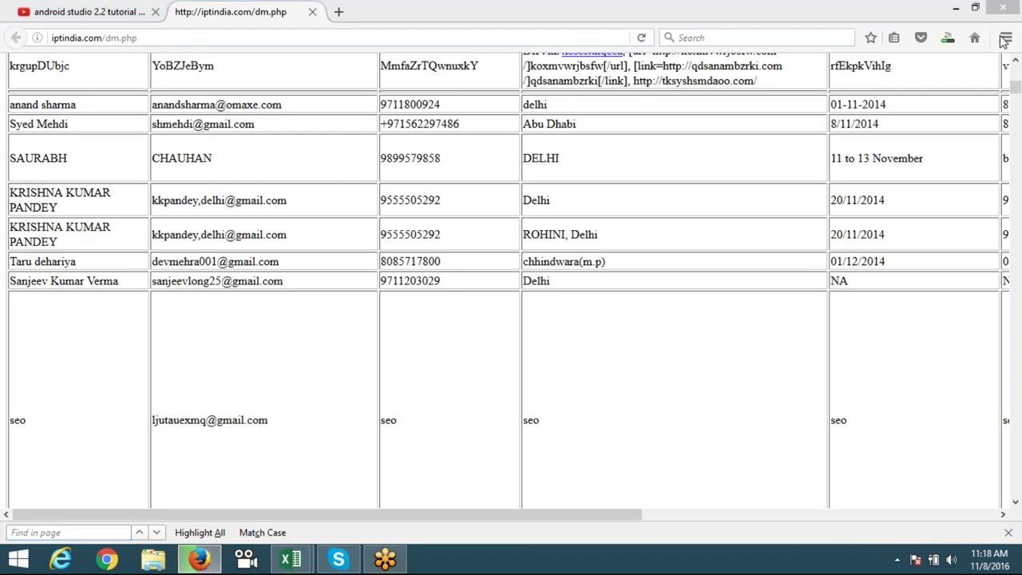
{"action": "right_click", "coordinate": [948, 40]}
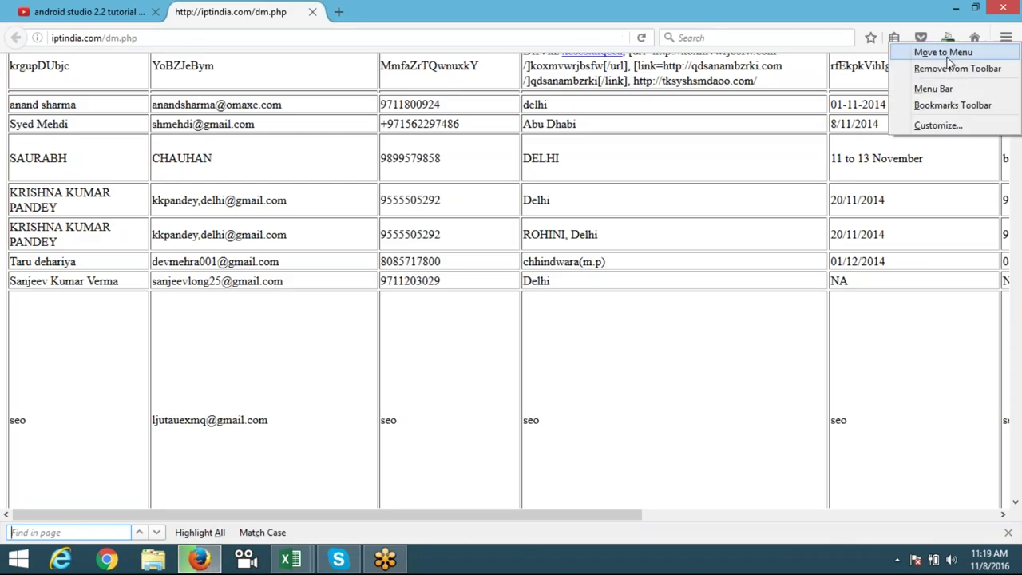
{"action": "left_click", "coordinate": [948, 38]}
{"action": "left_click", "coordinate": [948, 37]}
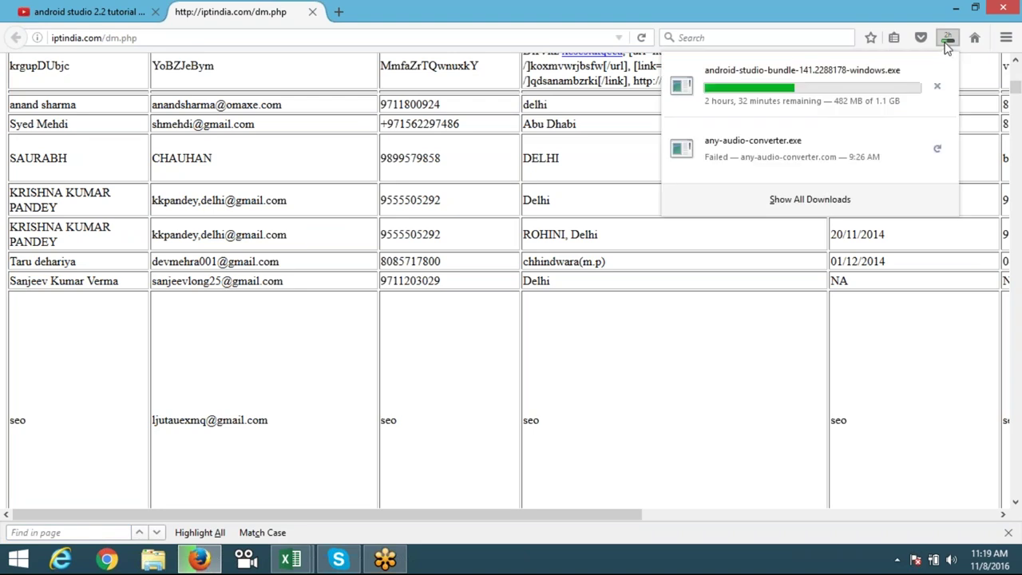
{"action": "right_click", "coordinate": [738, 90]}
{"action": "left_click", "coordinate": [758, 96]}
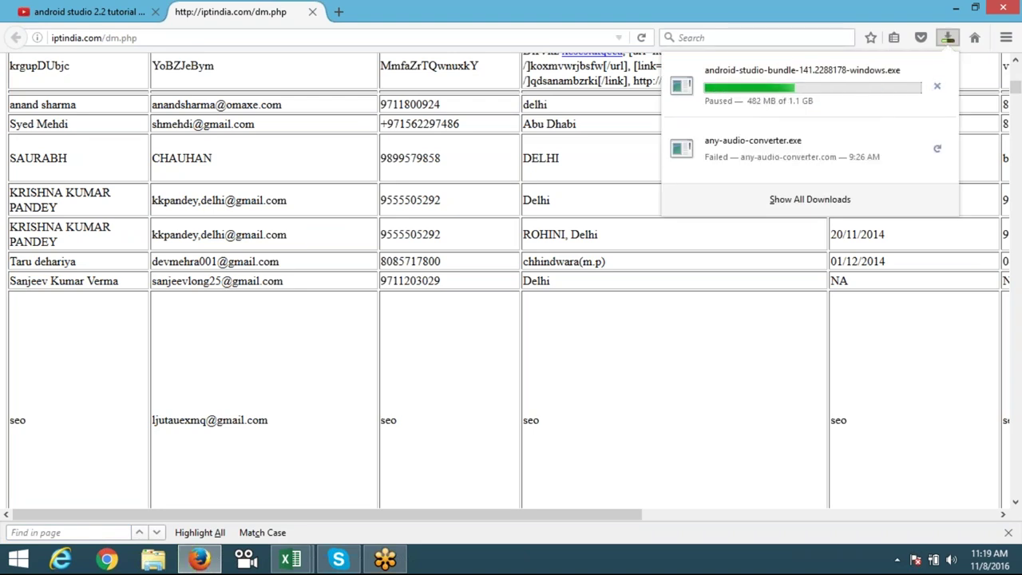
{"action": "key", "text": "super+d"}
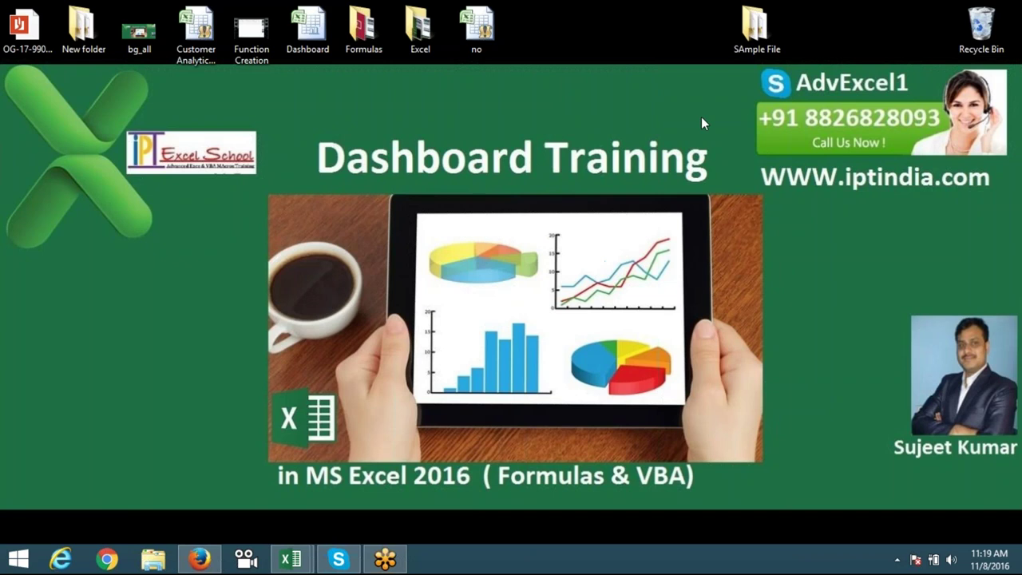
{"action": "right_click", "coordinate": [678, 117]}
{"action": "left_click", "coordinate": [731, 160]}
{"action": "right_click", "coordinate": [496, 176]}
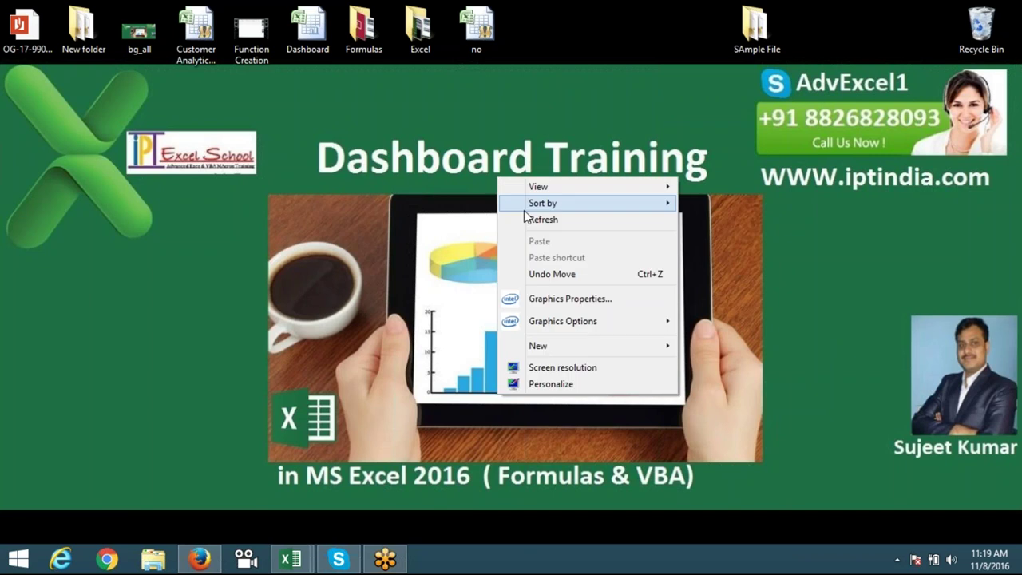
{"action": "left_click", "coordinate": [534, 221]}
{"action": "right_click", "coordinate": [519, 147]}
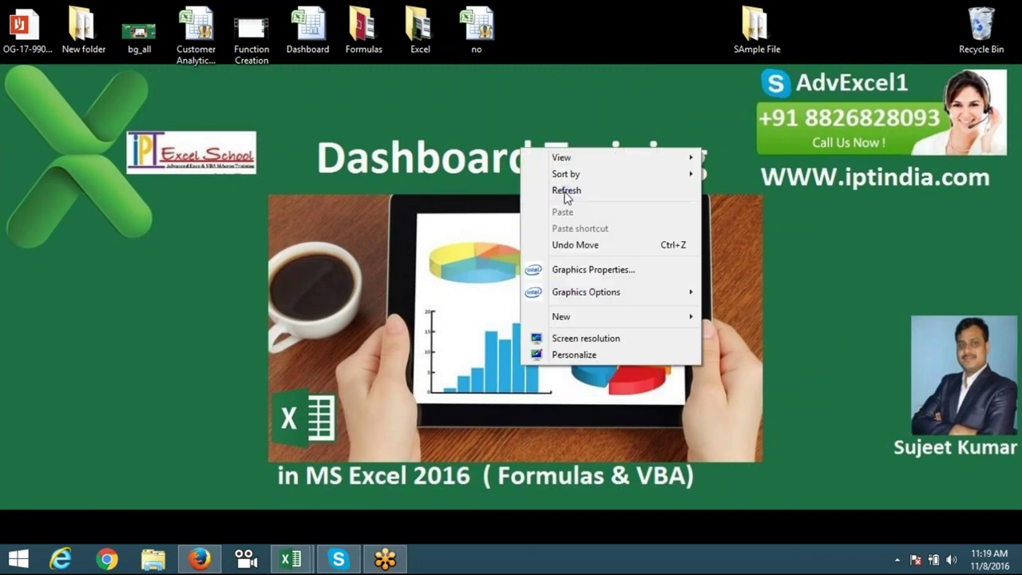
{"action": "left_click", "coordinate": [546, 190]}
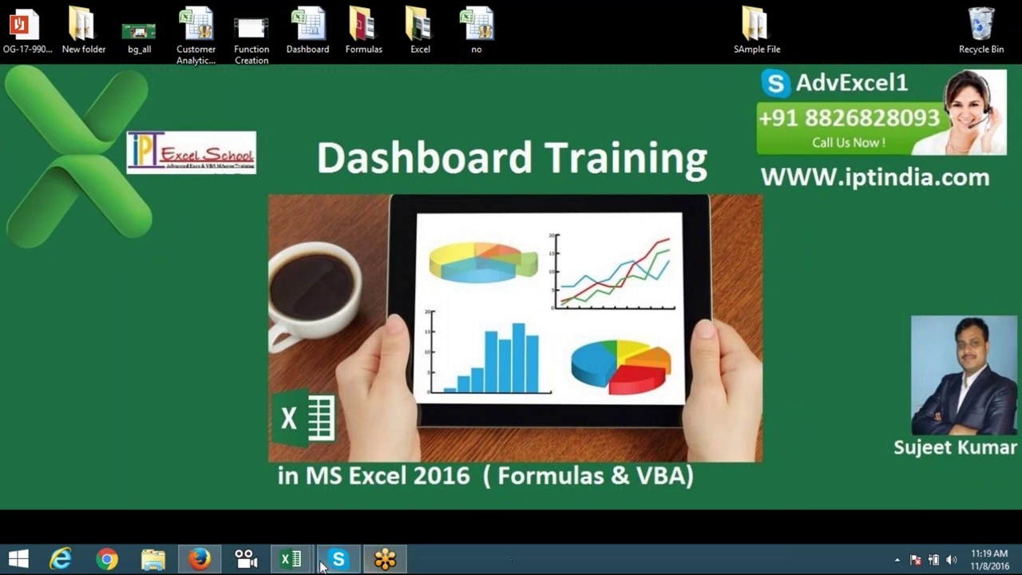
- Undo the paste, Paste Special with Add to make C4 45, then clear C4:D4
{"action": "mouse_move", "coordinate": [291, 559]}
{"action": "left_click", "coordinate": [264, 505]}
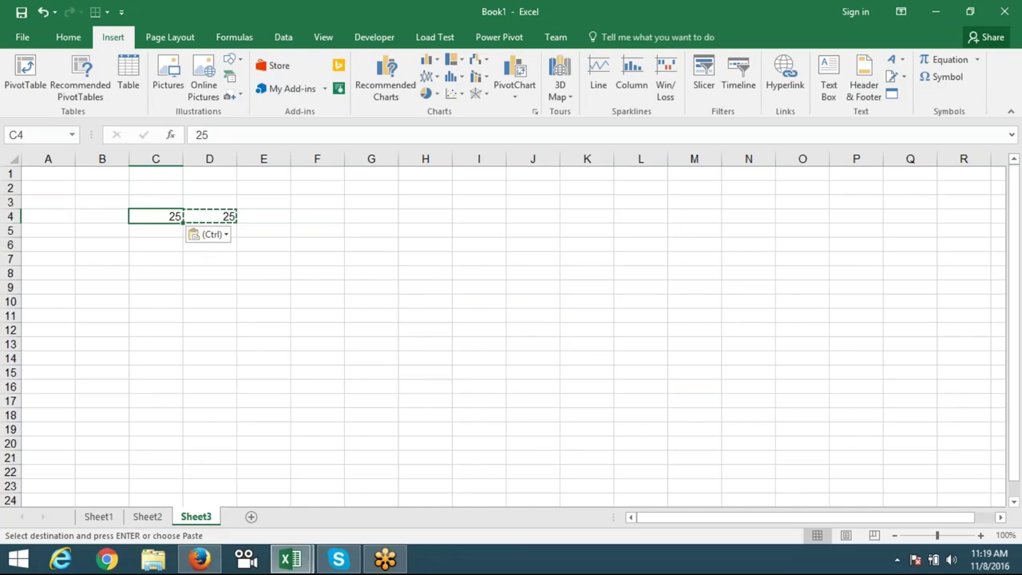
{"action": "key", "text": "ctrl+z"}
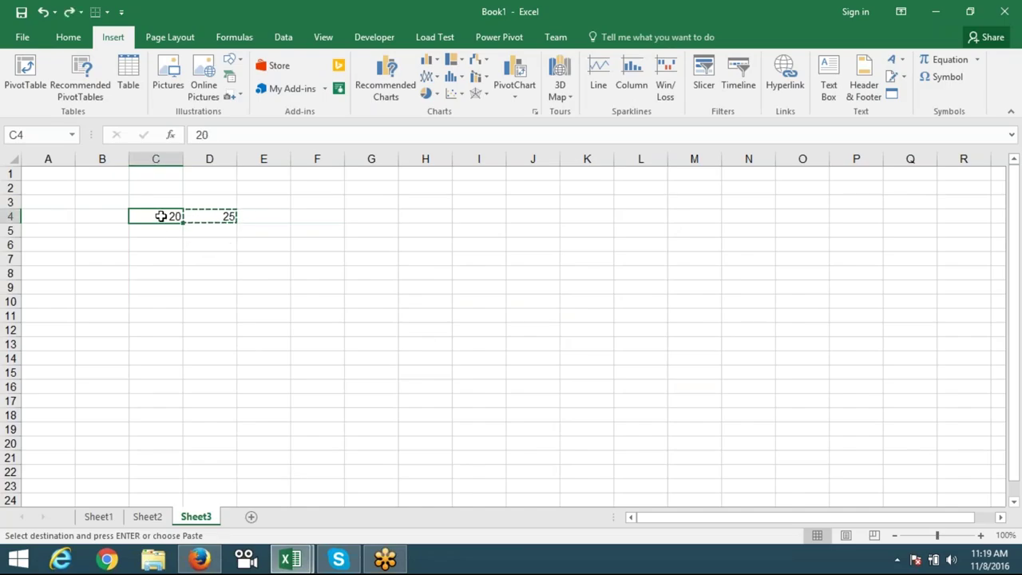
{"action": "right_click", "coordinate": [163, 216]}
{"action": "left_click", "coordinate": [230, 303]}
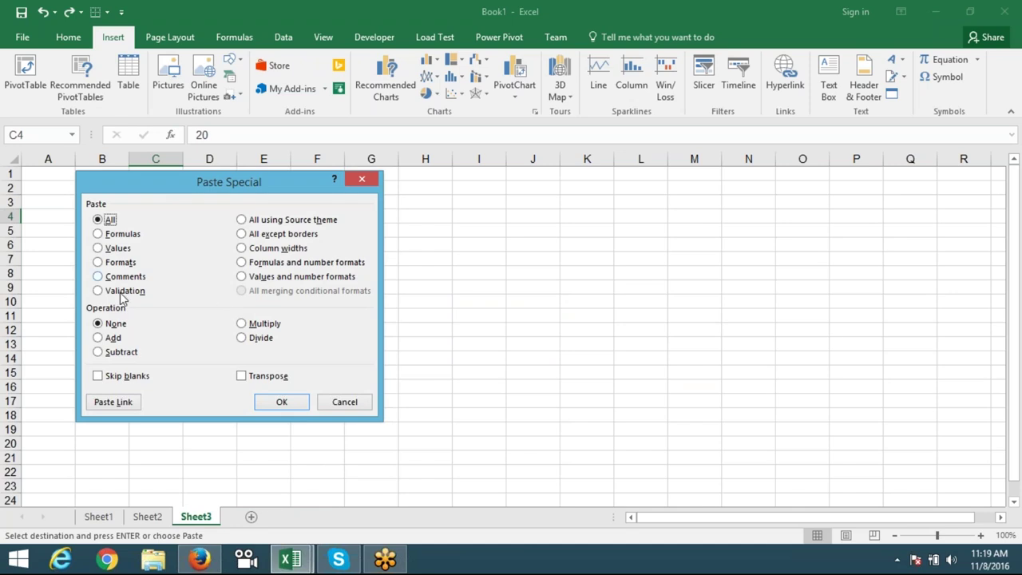
{"action": "left_click", "coordinate": [109, 338]}
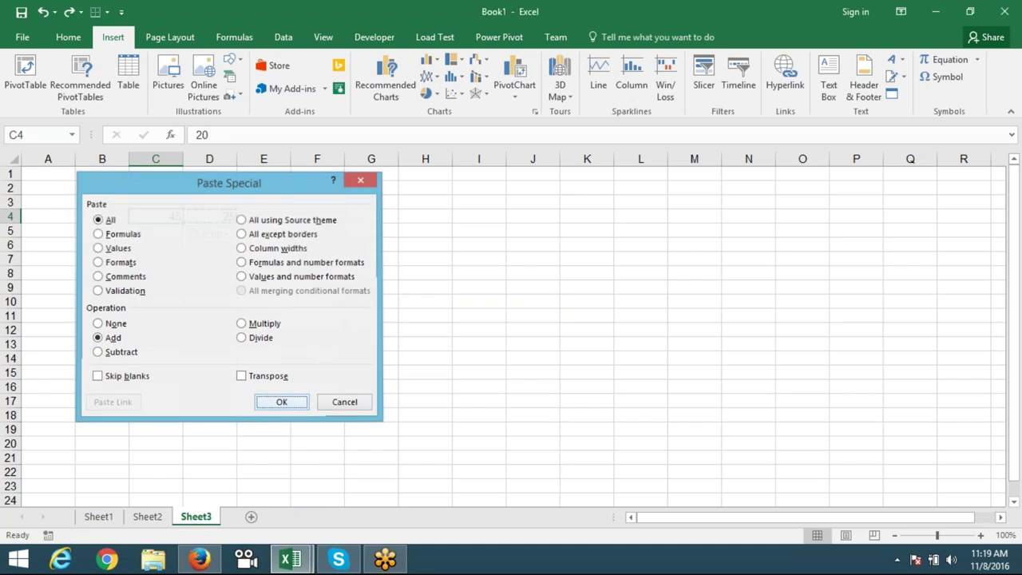
{"action": "left_click", "coordinate": [282, 402]}
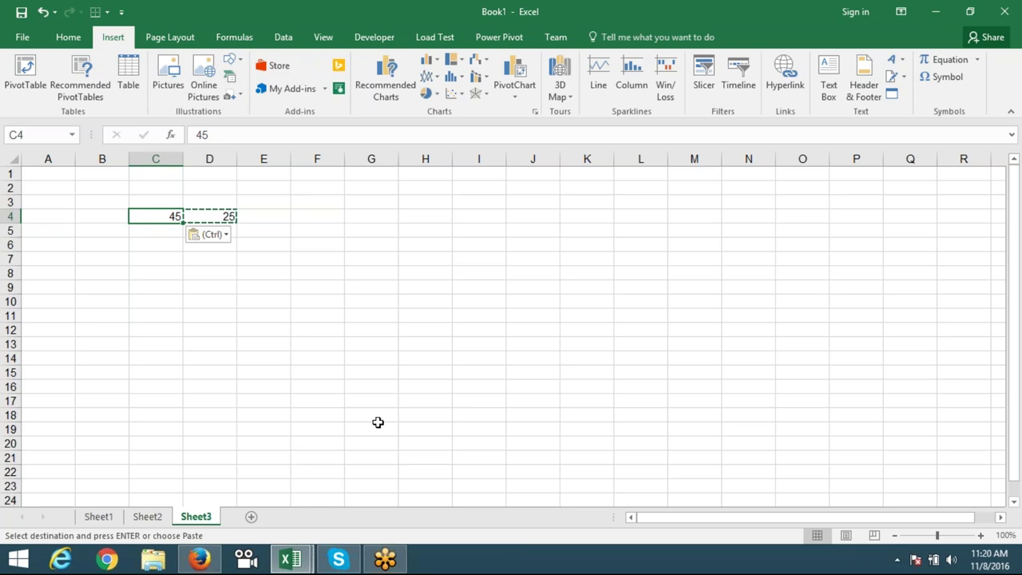
{"action": "key", "text": "shift+Right"}
{"action": "key", "text": "Delete"}
{"action": "key", "text": "Up"}
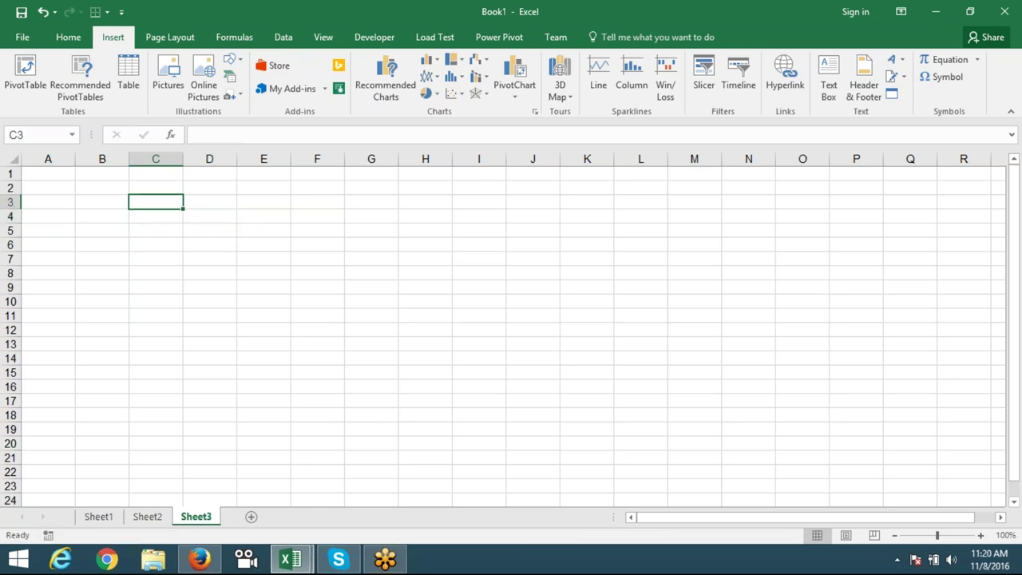
{"action": "key", "text": "Up"}
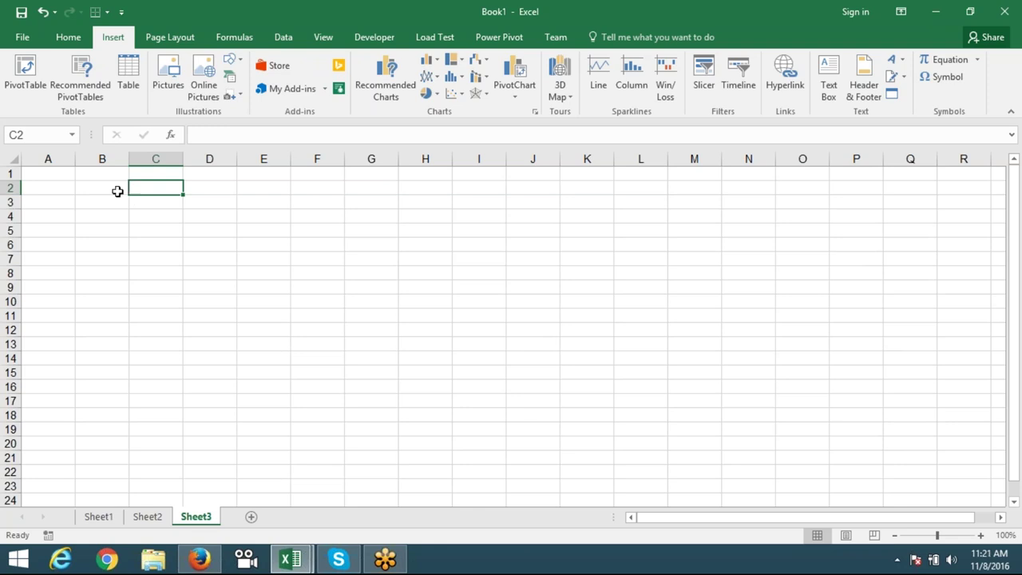
- Enter 20 in B2, then edit it to 20%
{"action": "left_click", "coordinate": [116, 189]}
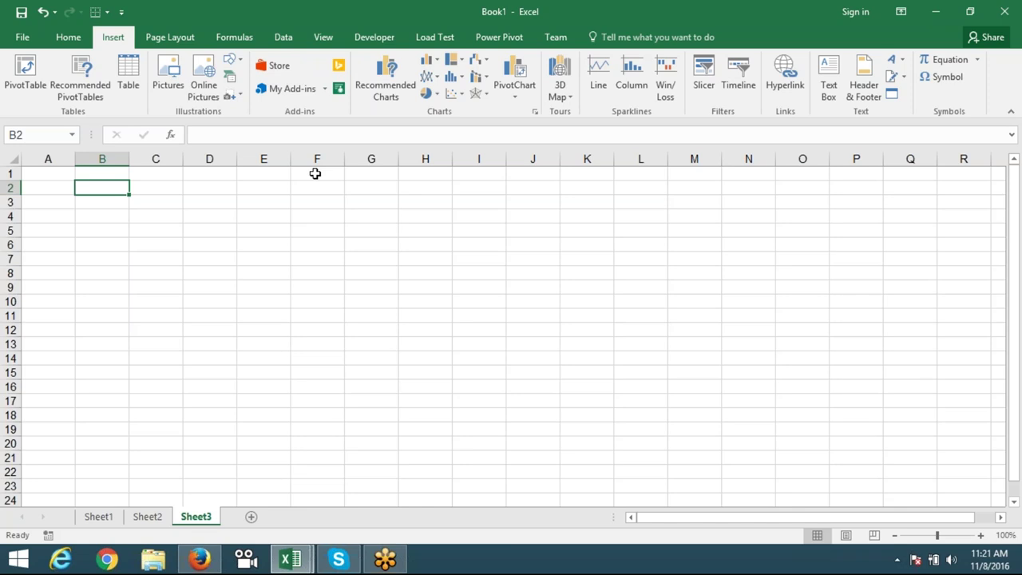
{"action": "key", "text": "Down"}
{"action": "key", "text": "Up"}
{"action": "type", "text": "20"}
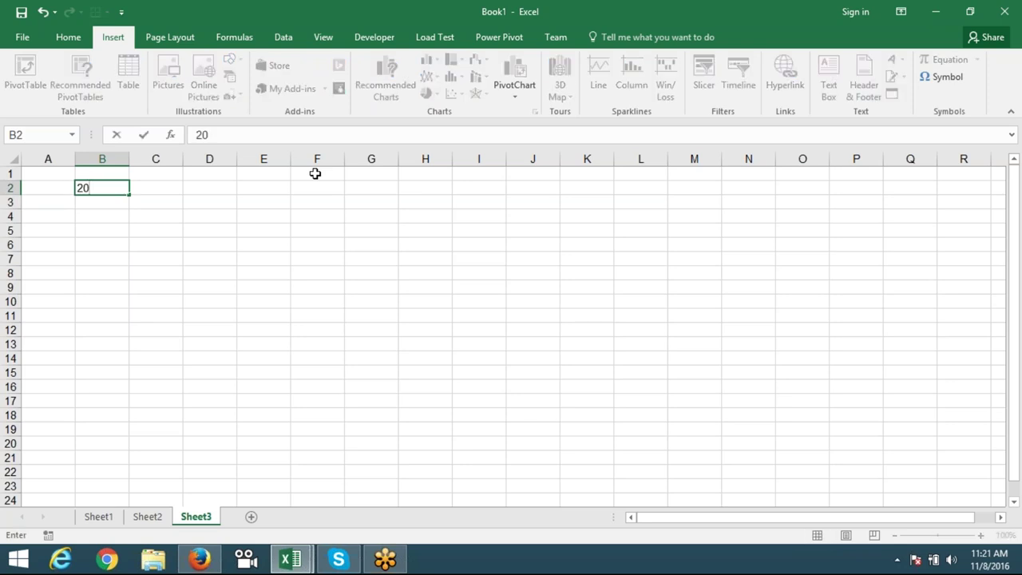
{"action": "key", "text": "Return"}
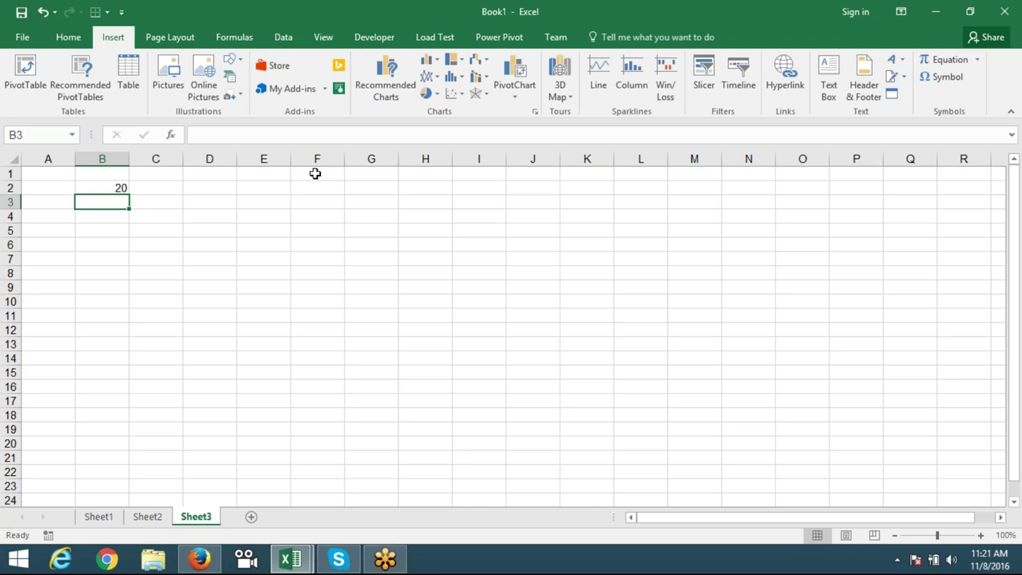
{"action": "key", "text": "Up"}
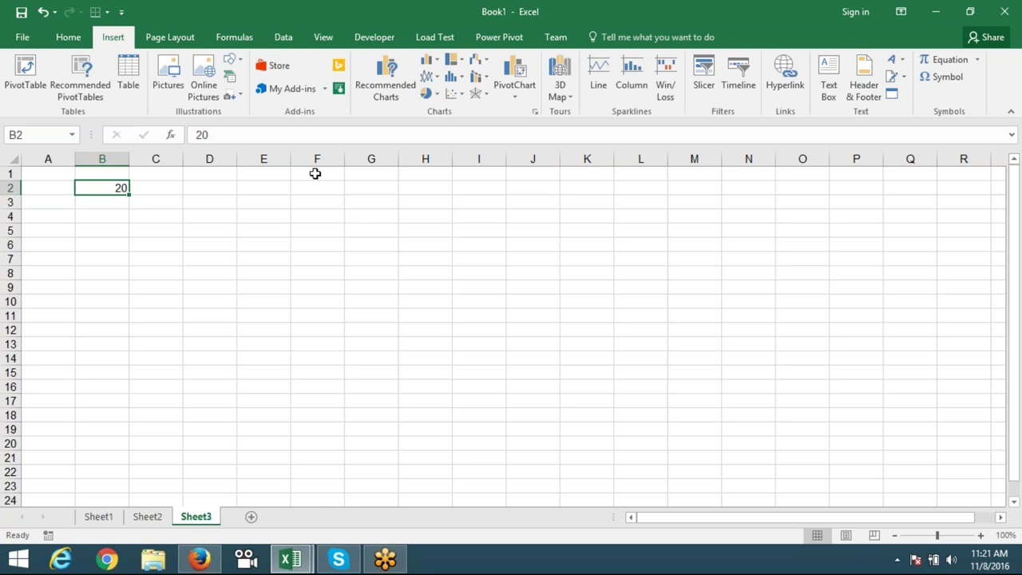
{"action": "key", "text": "F2"}
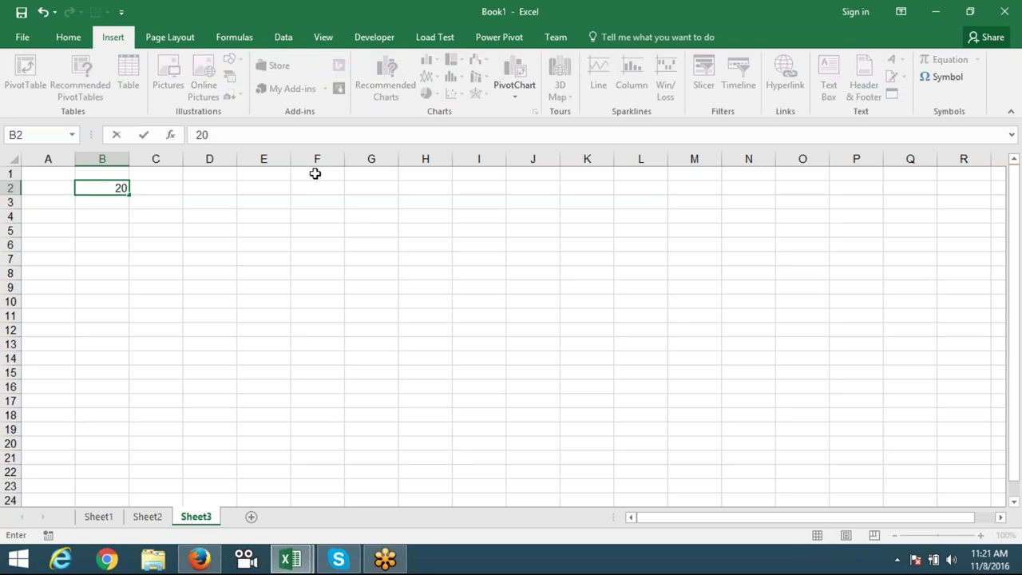
{"action": "type", "text": "%"}
{"action": "key", "text": "Return"}
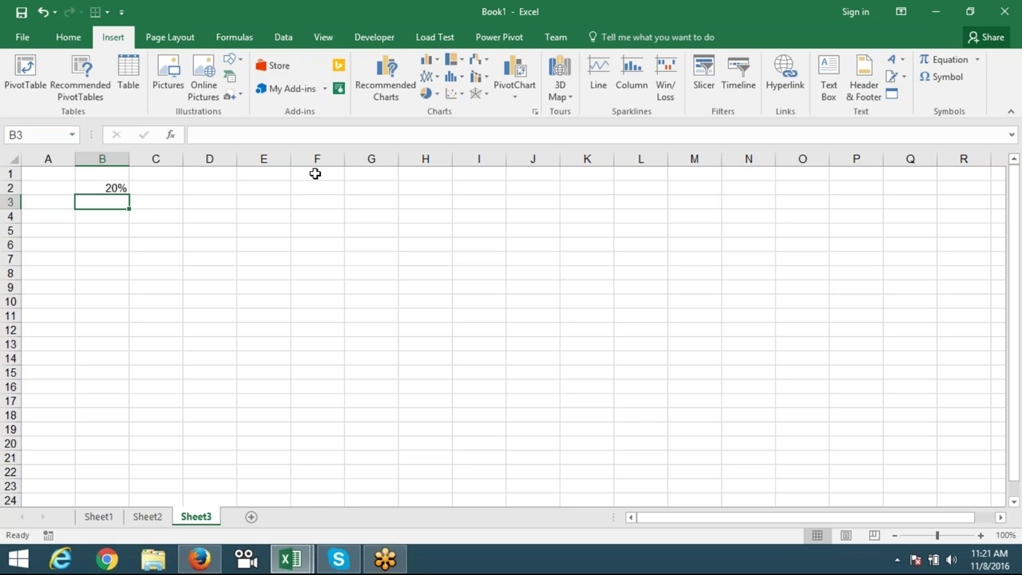
- Clear B2, enter 20% in B3 and the plain number 20 in C4
{"action": "key", "text": "Up"}
{"action": "key", "text": "Delete"}
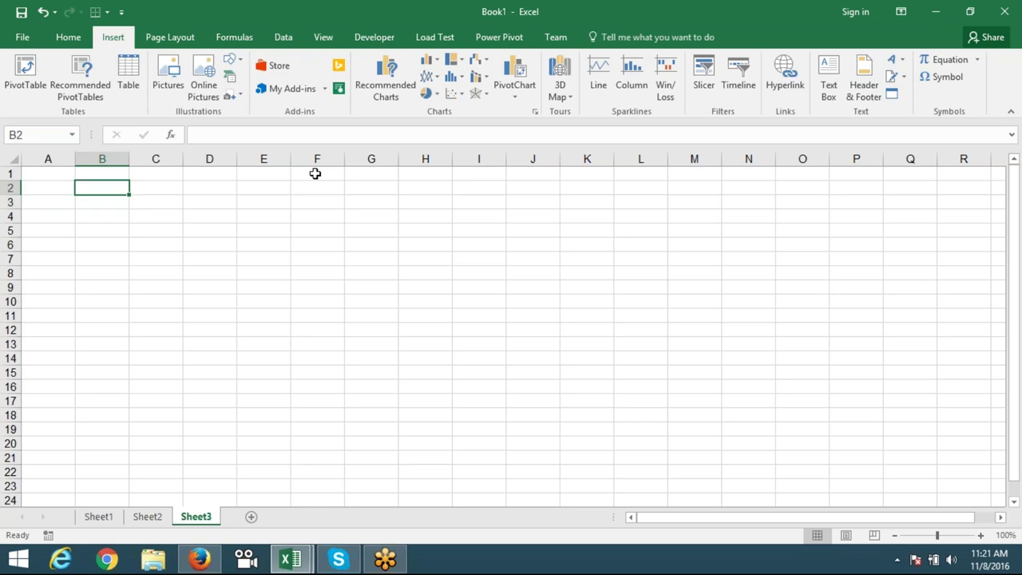
{"action": "key", "text": "Down"}
{"action": "type", "text": "20"}
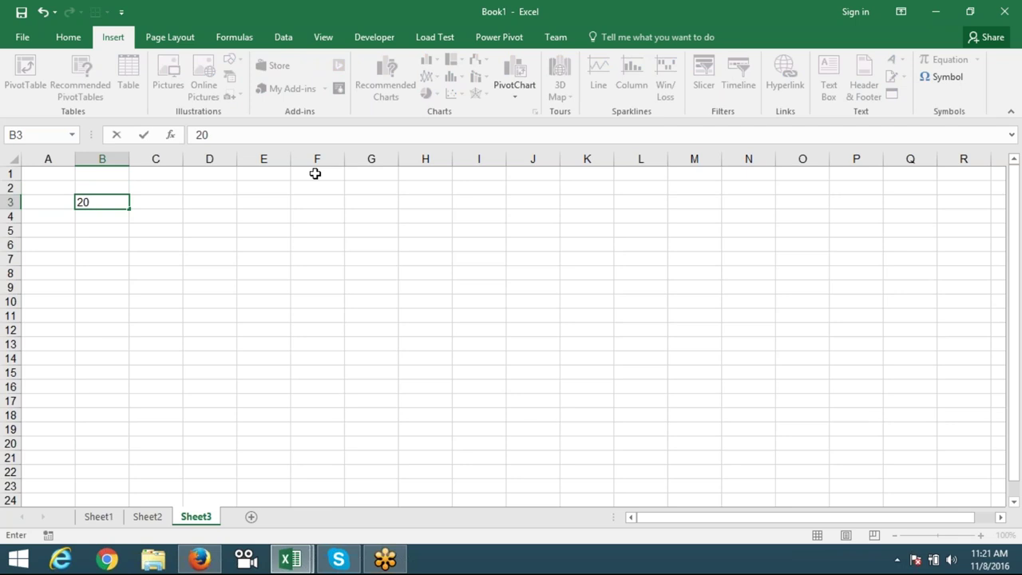
{"action": "type", "text": "%"}
{"action": "key", "text": "Return"}
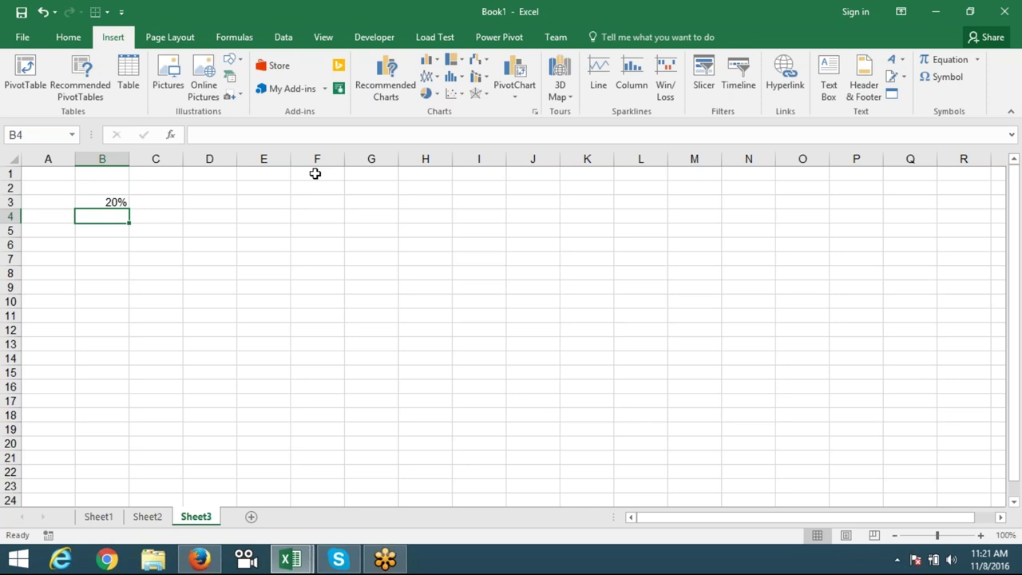
{"action": "key", "text": "Right"}
{"action": "type", "text": "20"}
{"action": "key", "text": "Return"}
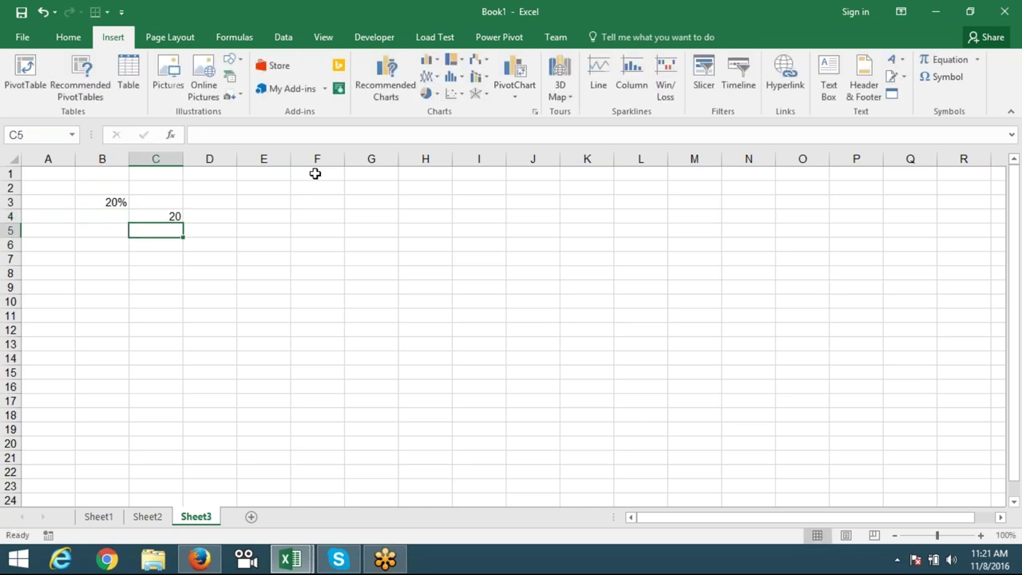
{"action": "key", "text": "Up"}
- Apply Percent Style to C4 so it shows 2000%, and enter 1 in D5
{"action": "left_click", "coordinate": [67, 37]}
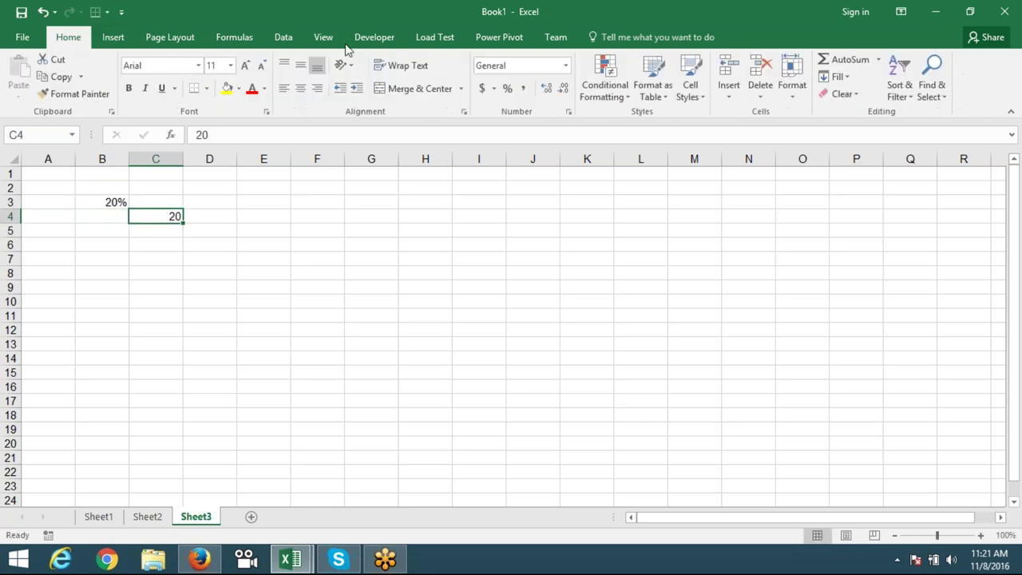
{"action": "left_click", "coordinate": [507, 90]}
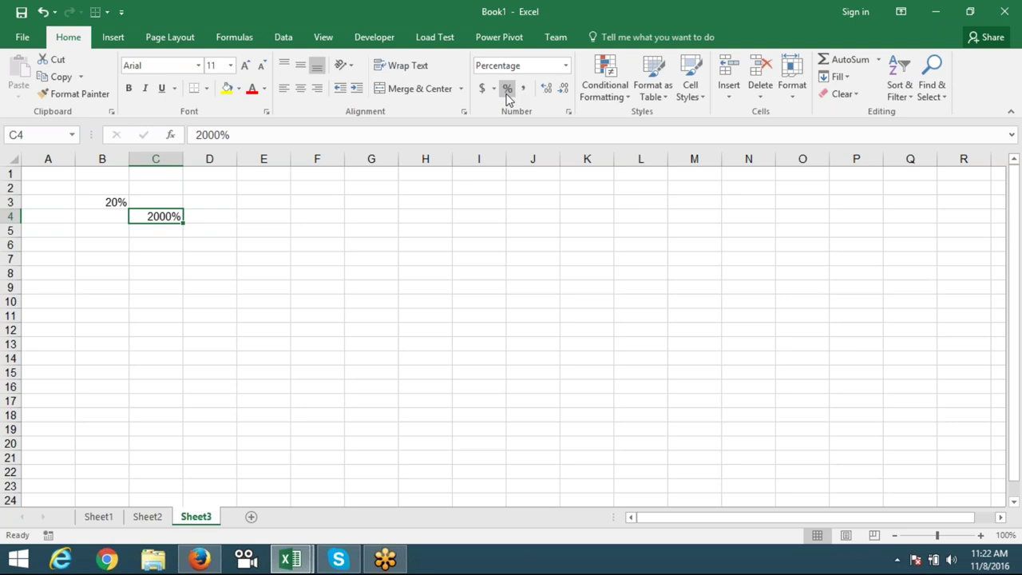
{"action": "key", "text": "Right"}
{"action": "key", "text": "Down"}
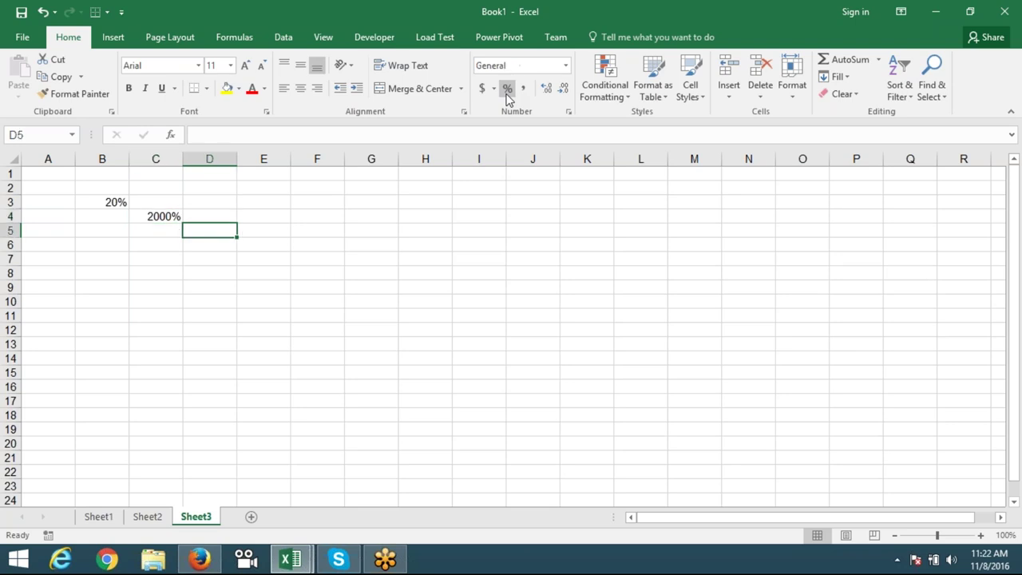
{"action": "type", "text": "1"}
{"action": "key", "text": "Right"}
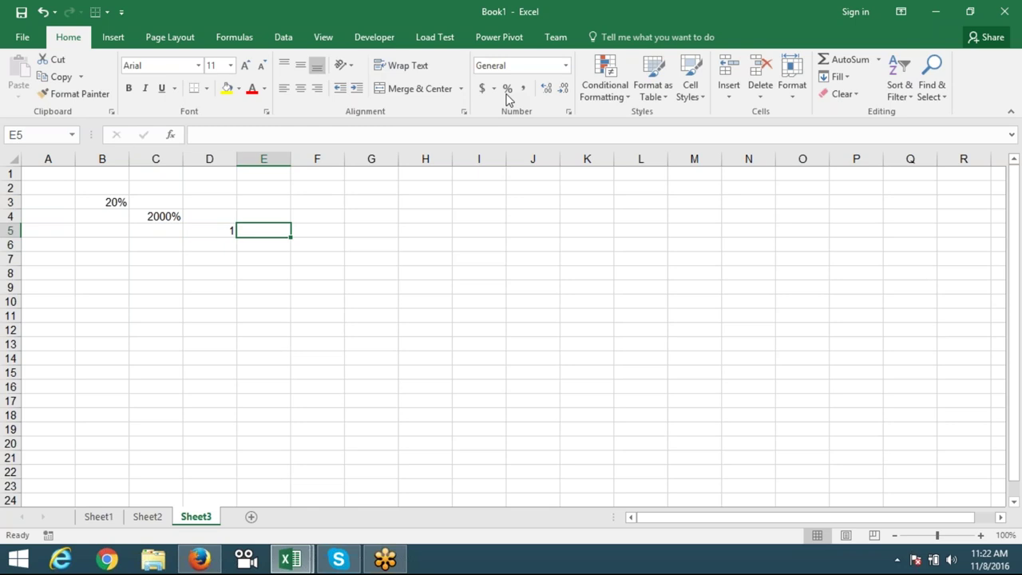
- Enter 0.2 in D4 and apply Percent Style so it shows 20%
{"action": "key", "text": "Left"}
{"action": "key", "text": "Up"}
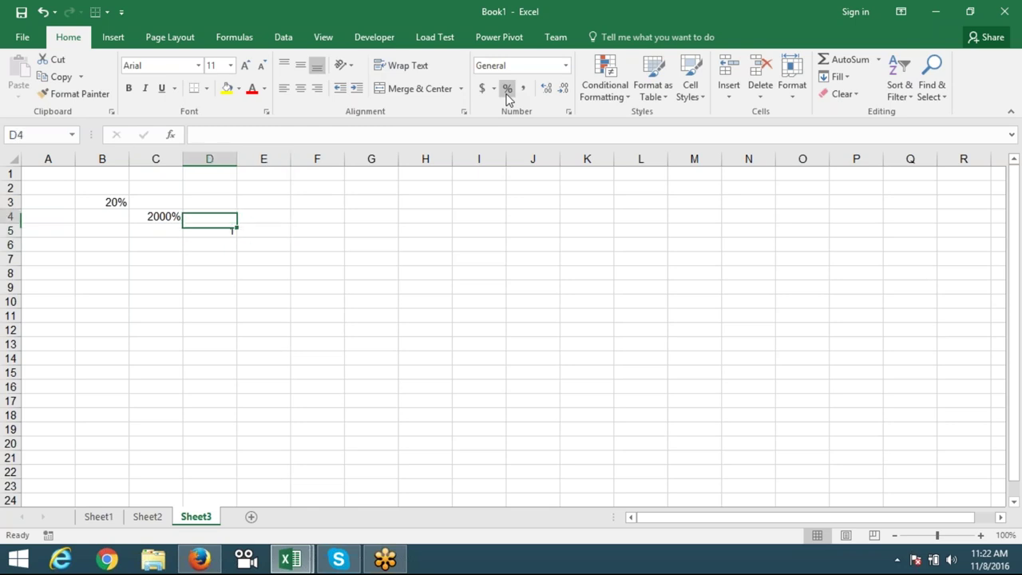
{"action": "type", "text": "0.2"}
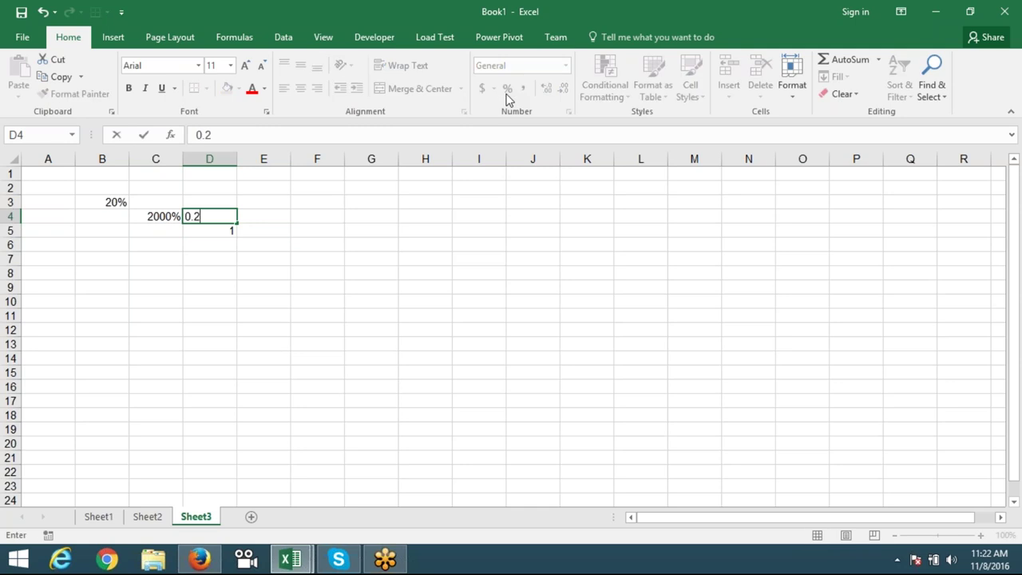
{"action": "key", "text": "Return"}
{"action": "key", "text": "Up"}
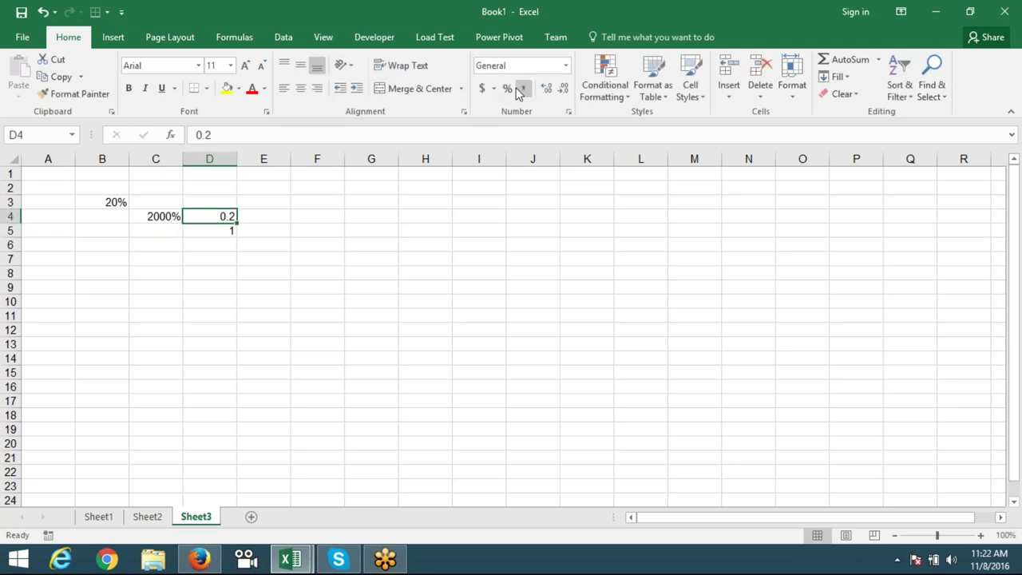
{"action": "left_click", "coordinate": [506, 91]}
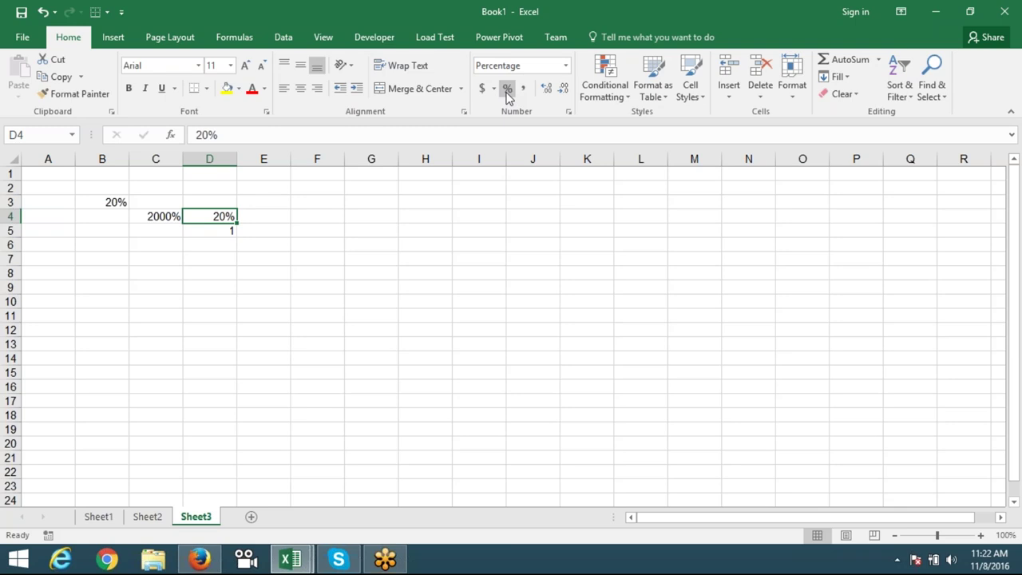
- Undo the test entries and put a % label in A1
{"action": "left_click_drag", "start_coordinate": [102, 188], "coordinate": [293, 245]}
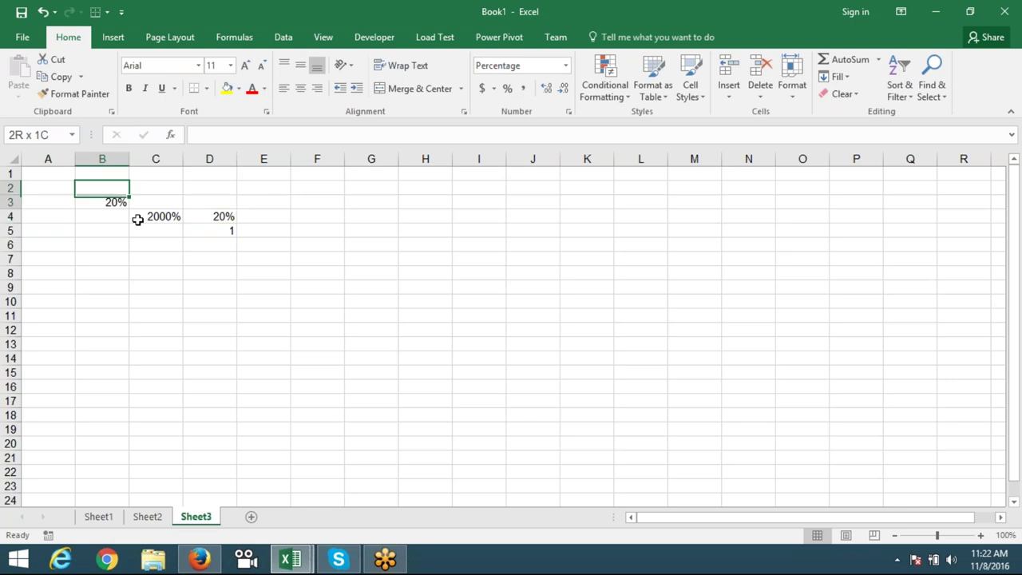
{"action": "key", "text": "ctrl+z"}
{"action": "key", "text": "ctrl+z"}
{"action": "key", "text": "ctrl+z"}
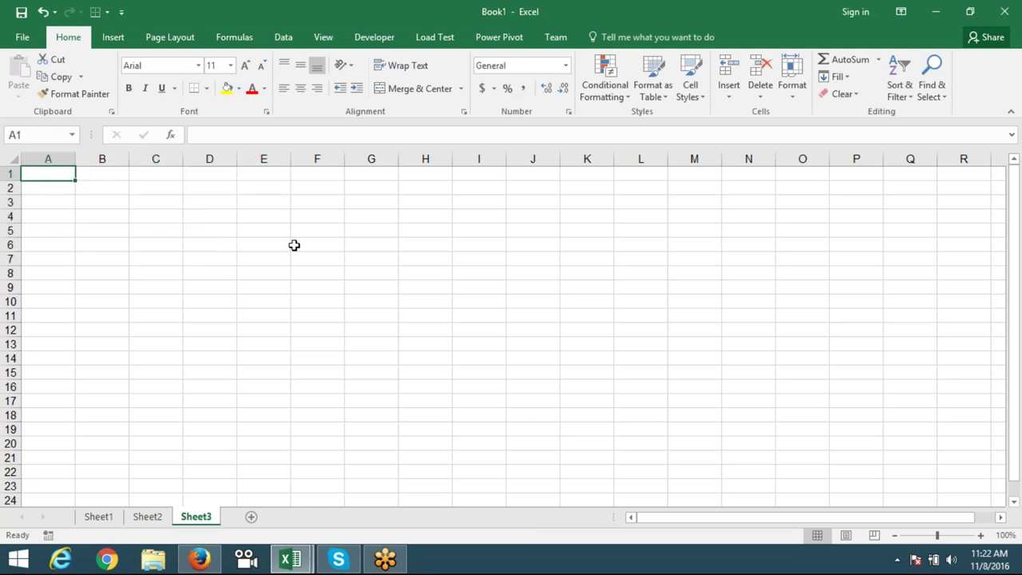
{"action": "type", "text": "%"}
{"action": "key", "text": "Return"}
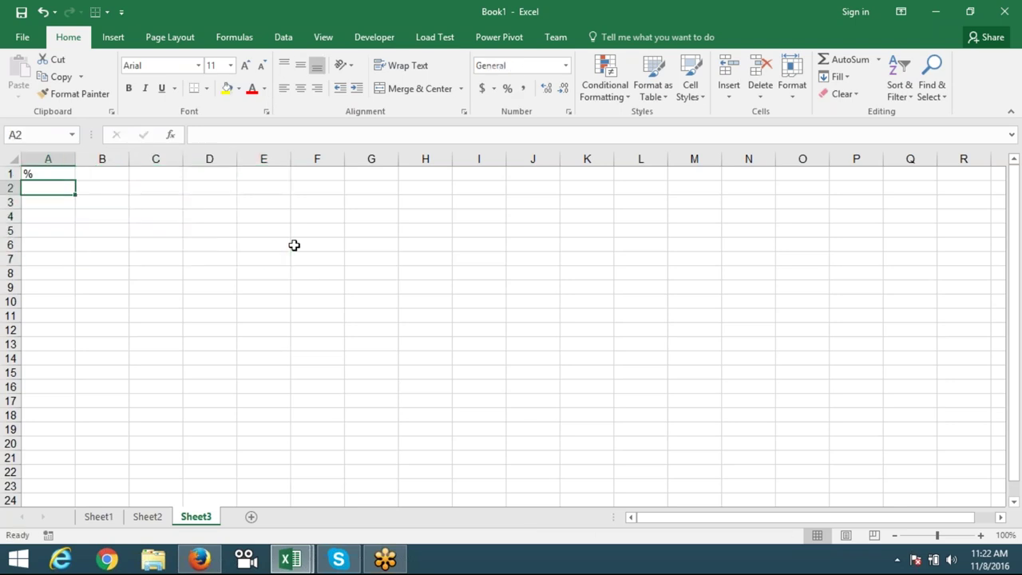
- Enter =RANDBETWEEN(10,90) in A2
{"action": "type", "text": "=ra"}
{"action": "key", "text": "Down"}
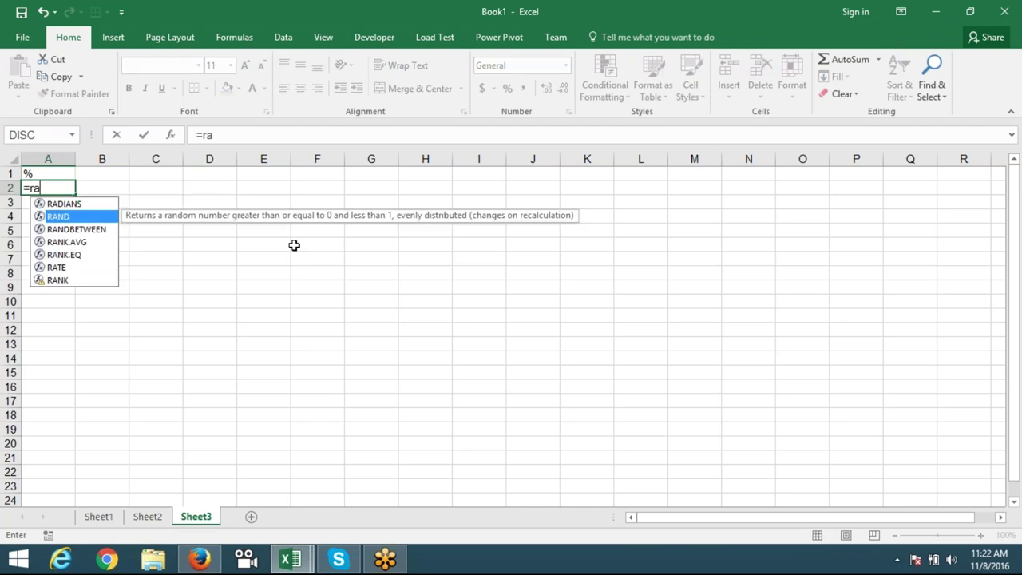
{"action": "key", "text": "Down"}
{"action": "key", "text": "Tab"}
{"action": "type", "text": "10,"}
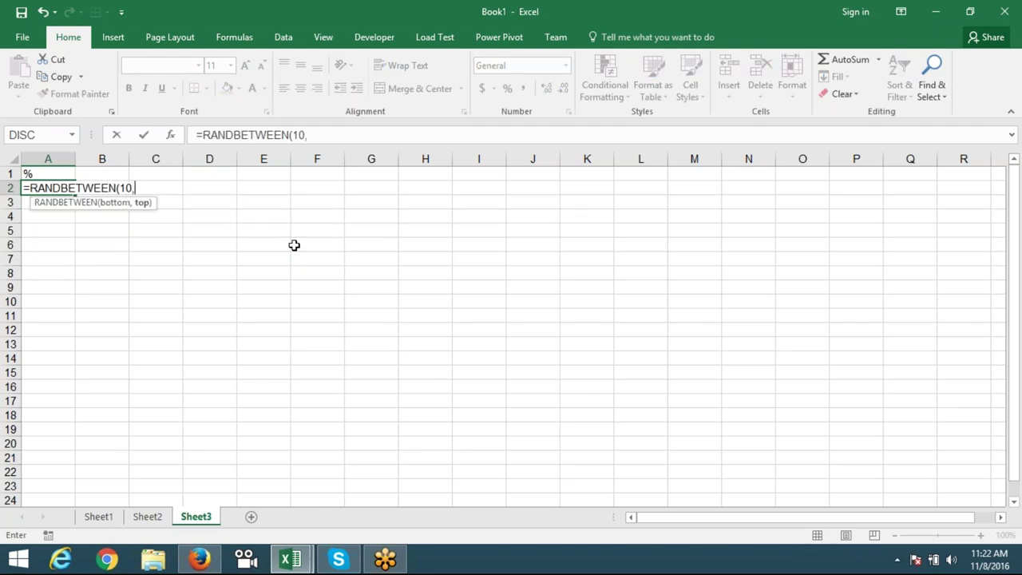
{"action": "type", "text": "90"}
{"action": "key", "text": "Return"}
- Fill the RANDBETWEEN formula across and down through A2:J12
{"action": "key", "text": "shift+Right"}
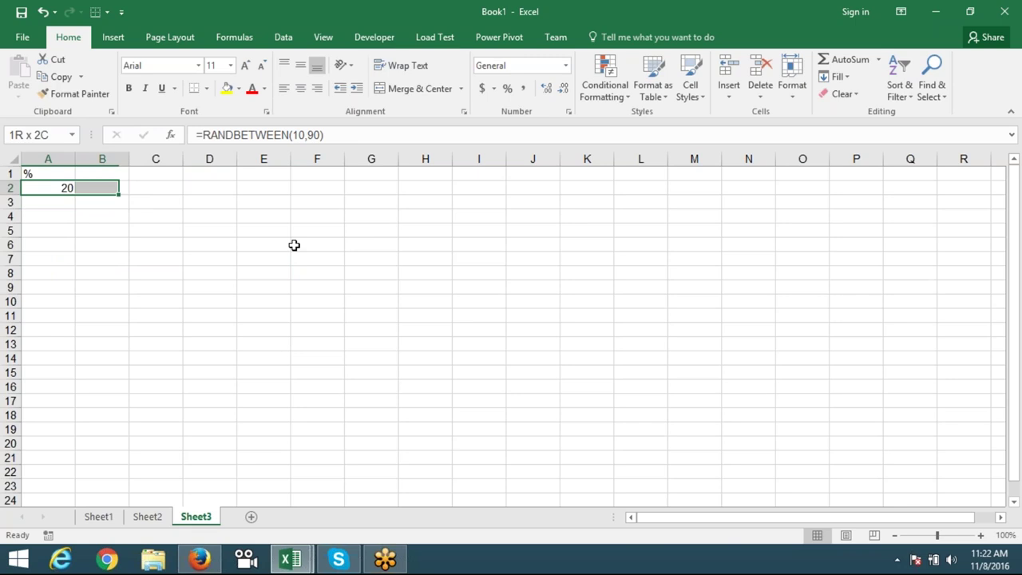
{"action": "key", "text": "shift+Right"}
{"action": "key", "text": "shift+Right"}
{"action": "key", "text": "shift+Right"}
{"action": "key", "text": "shift+Right"}
{"action": "key", "text": "shift+Right"}
{"action": "key", "text": "shift+Down"}
{"action": "key", "text": "shift+Down"}
{"action": "key", "text": "shift+Down"}
{"action": "key", "text": "shift+Down"}
{"action": "key", "text": "shift+Down"}
{"action": "key", "text": "shift+Down"}
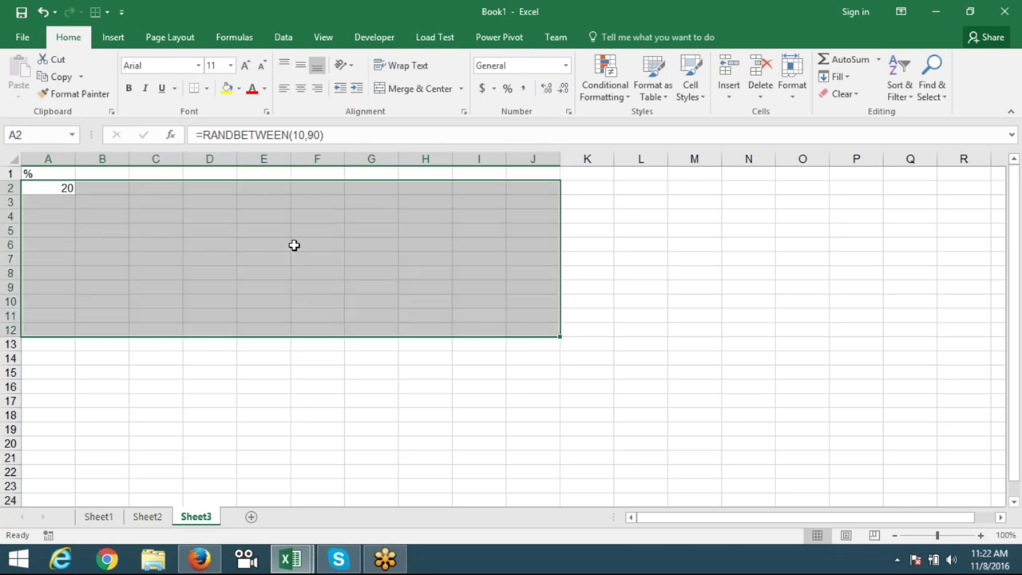
{"action": "key", "text": "ctrl+r"}
{"action": "key", "text": "ctrl+d"}
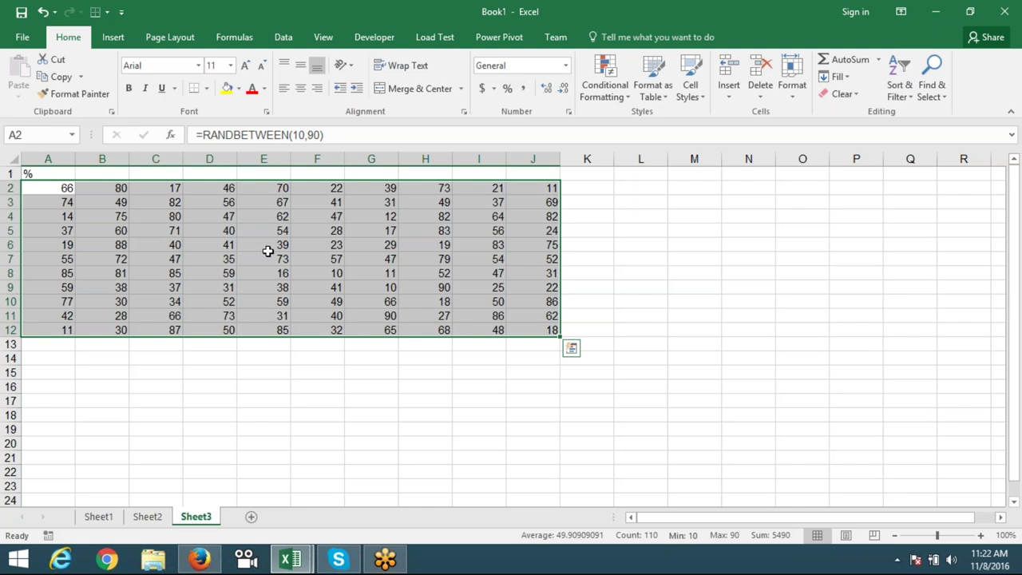
- Copy A2:J12 and paste it back as plain values
{"action": "key", "text": "ctrl+c"}
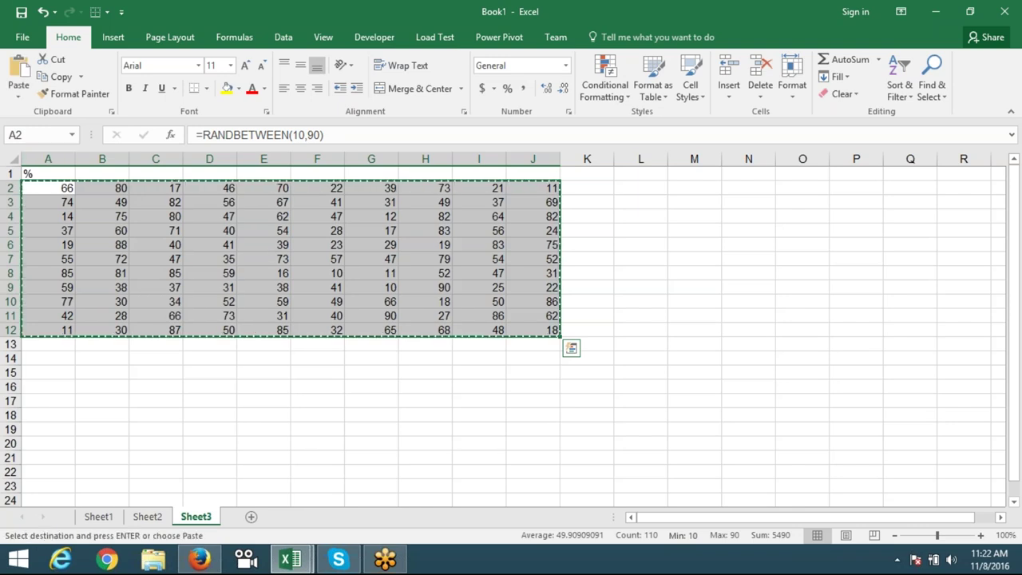
{"action": "left_click", "coordinate": [16, 98]}
{"action": "left_click", "coordinate": [14, 192]}
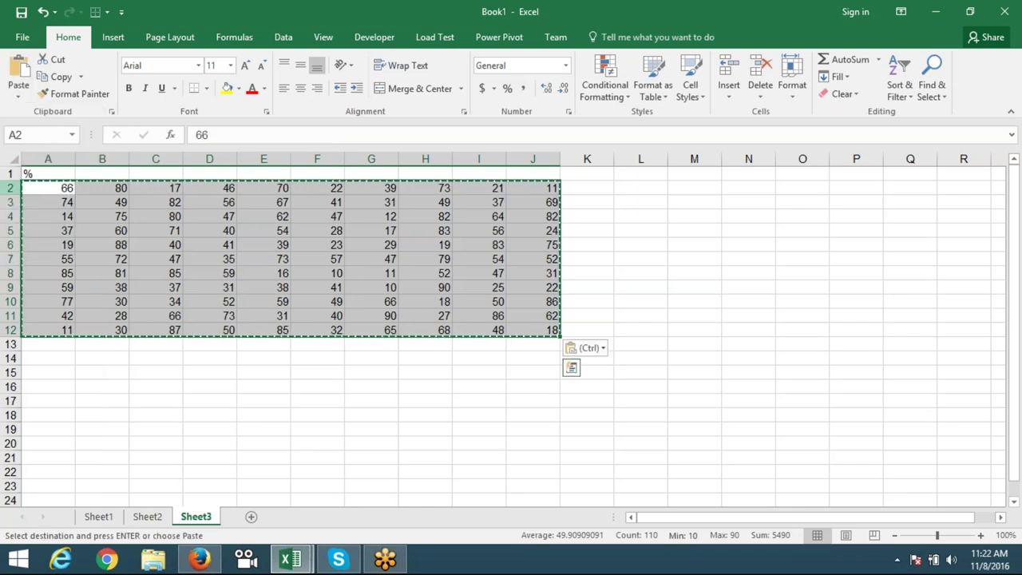
{"action": "key", "text": "Escape"}
{"action": "left_click", "coordinate": [111, 401]}
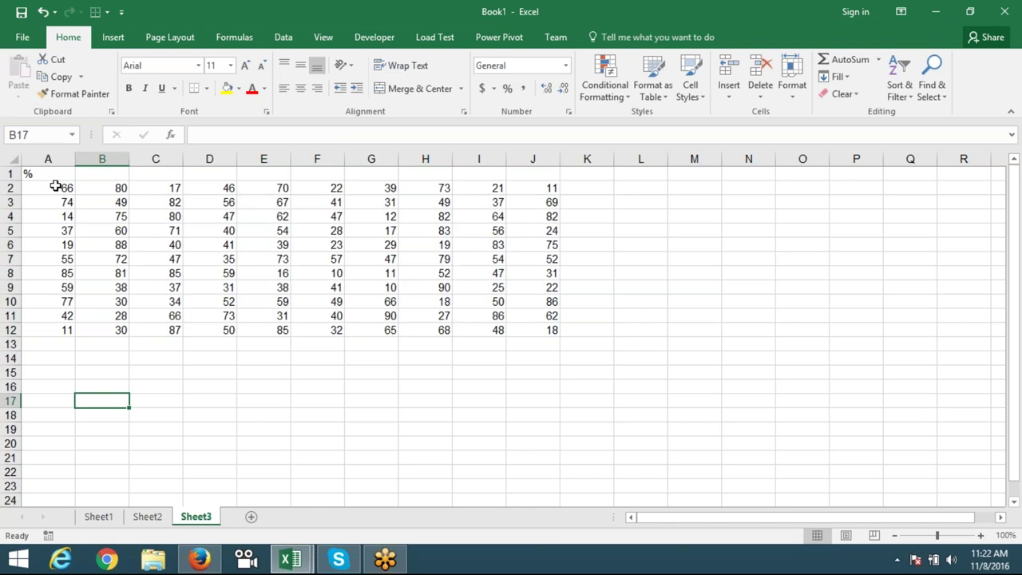
{"action": "left_click", "coordinate": [56, 190]}
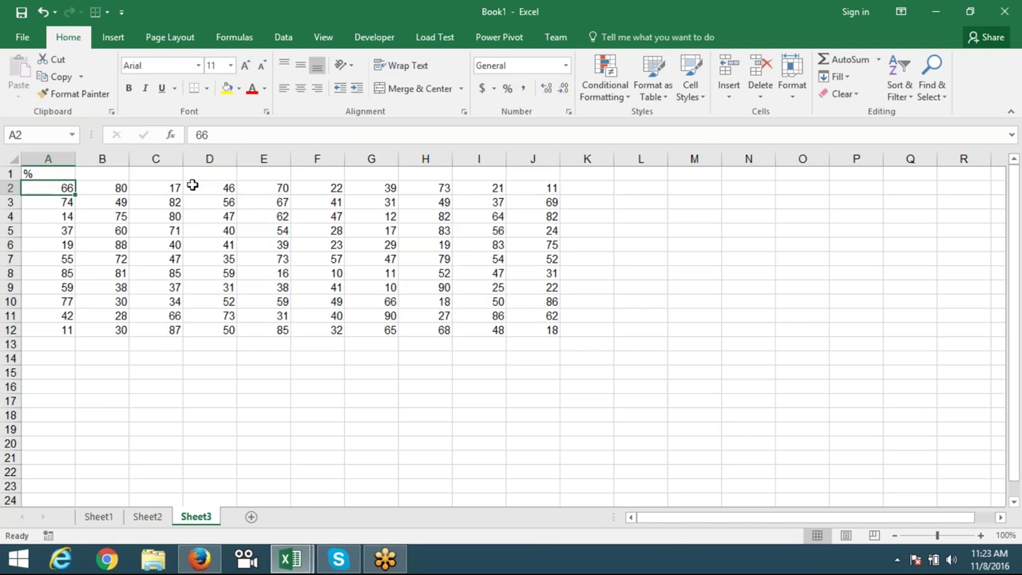
{"action": "left_click", "coordinate": [507, 88]}
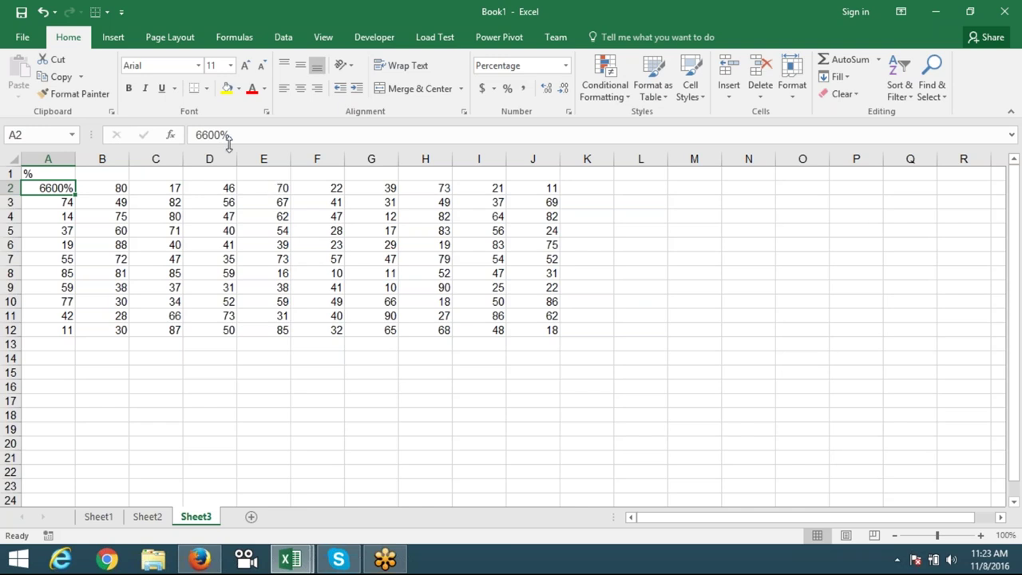
{"action": "key", "text": "ctrl+z"}
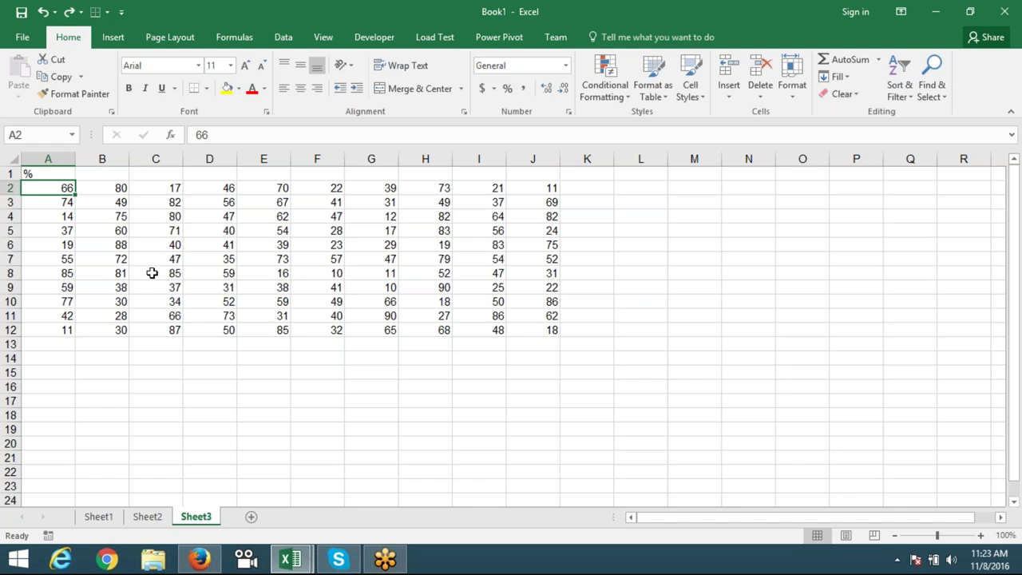
{"action": "key", "text": "F2"}
{"action": "type", "text": "0"}
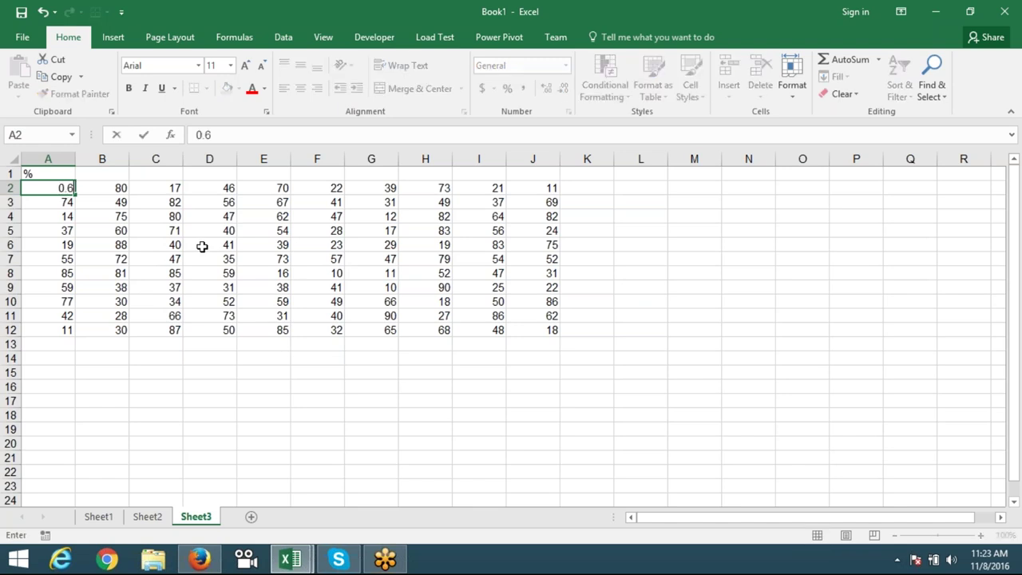
{"action": "type", "text": "."}
{"action": "key", "text": "Return"}
{"action": "key", "text": "Up"}
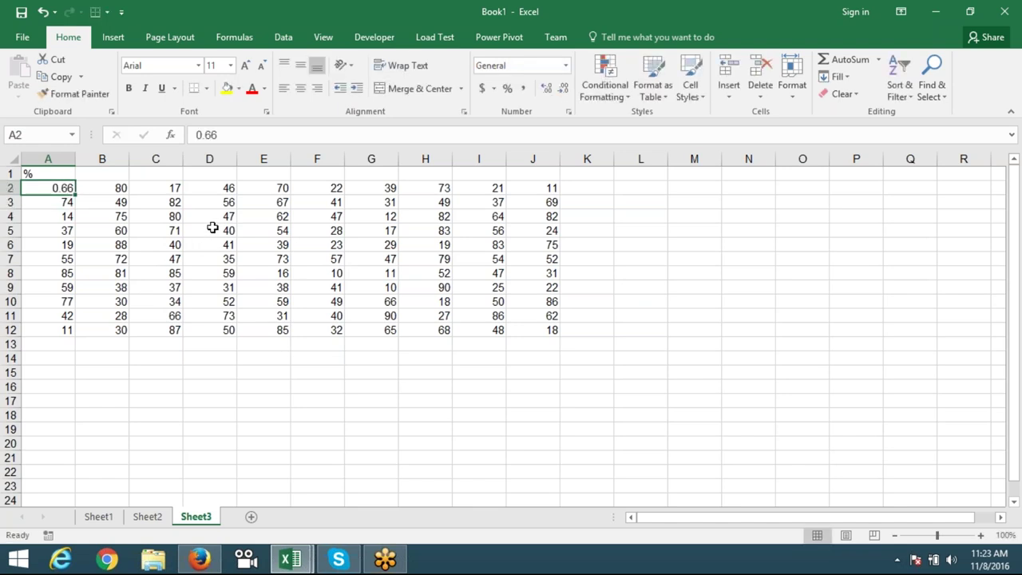
{"action": "left_click", "coordinate": [507, 89]}
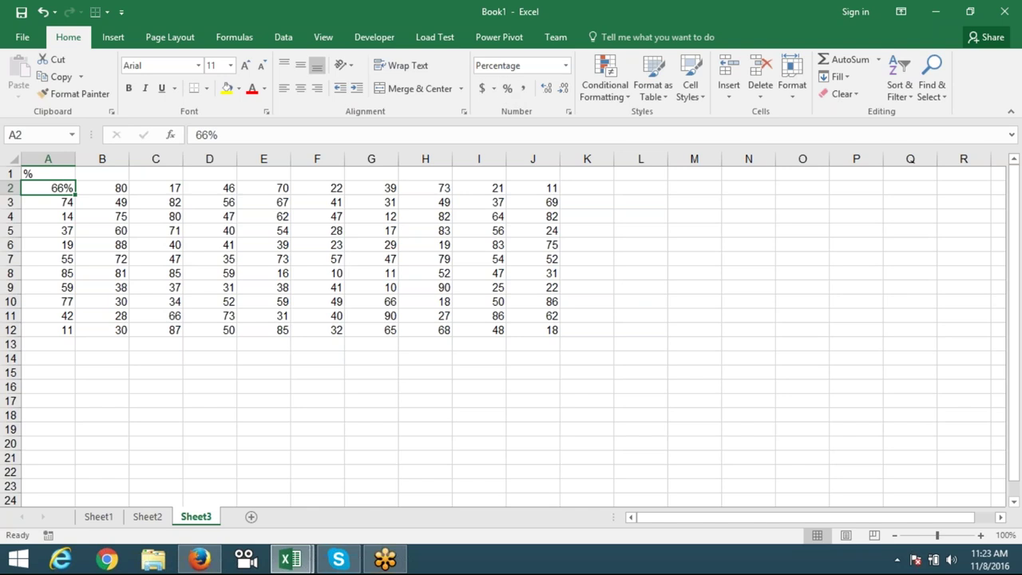
{"action": "key", "text": "ctrl+z"}
{"action": "key", "text": "ctrl+z"}
{"action": "left_click", "coordinate": [222, 135]}
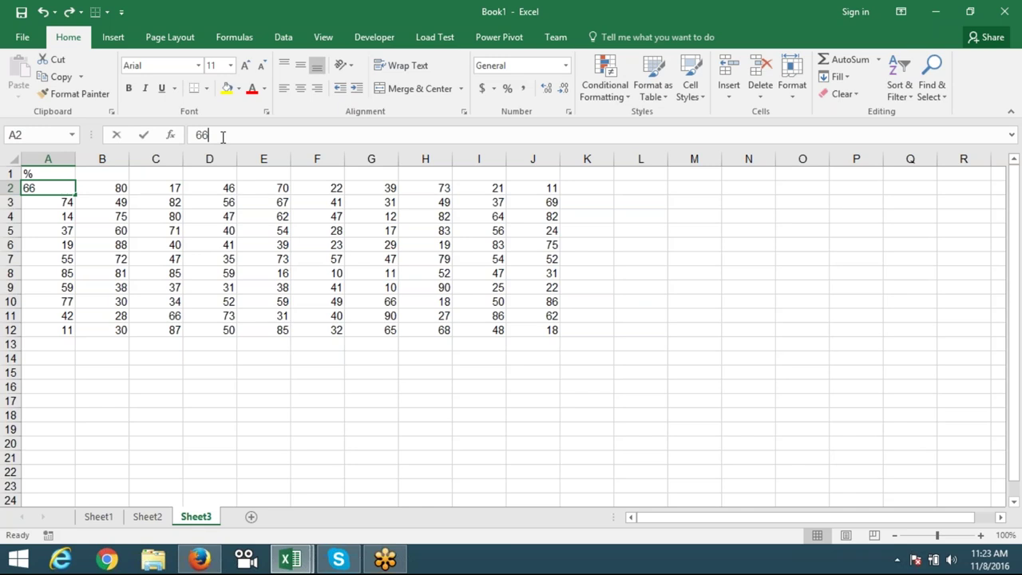
{"action": "type", "text": "%"}
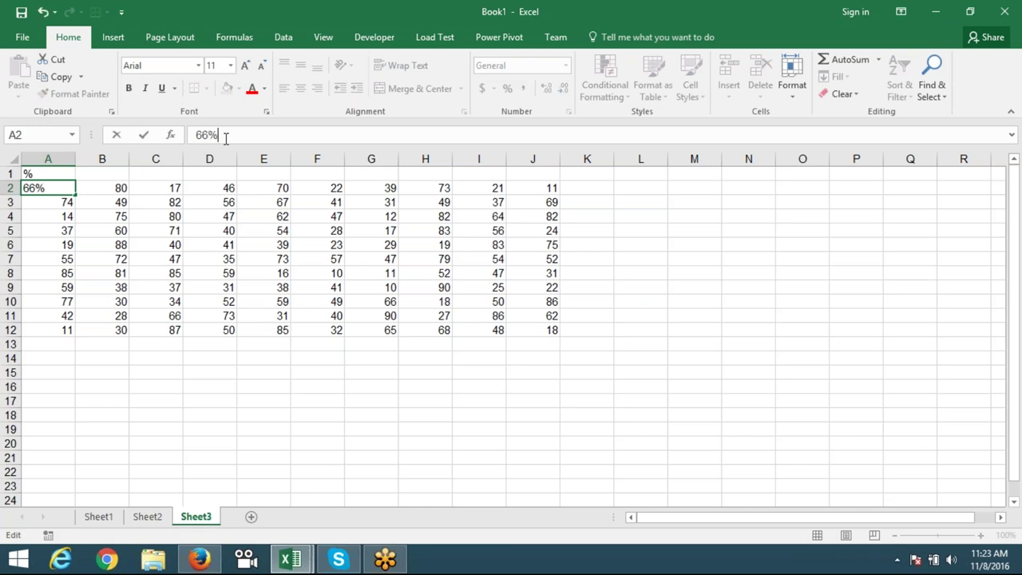
{"action": "key", "text": "Return"}
{"action": "key", "text": "Up"}
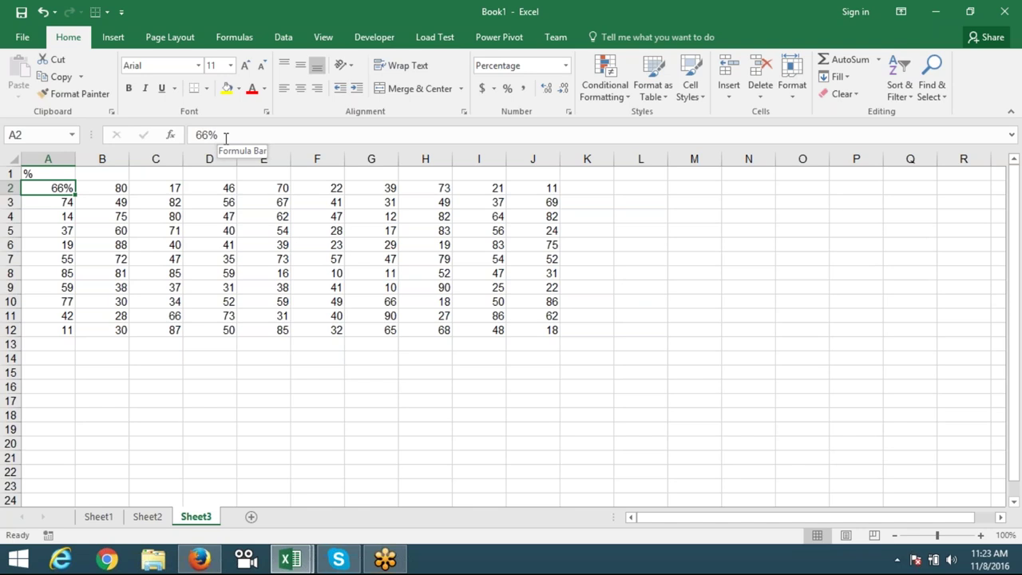
{"action": "key", "text": "ctrl+z"}
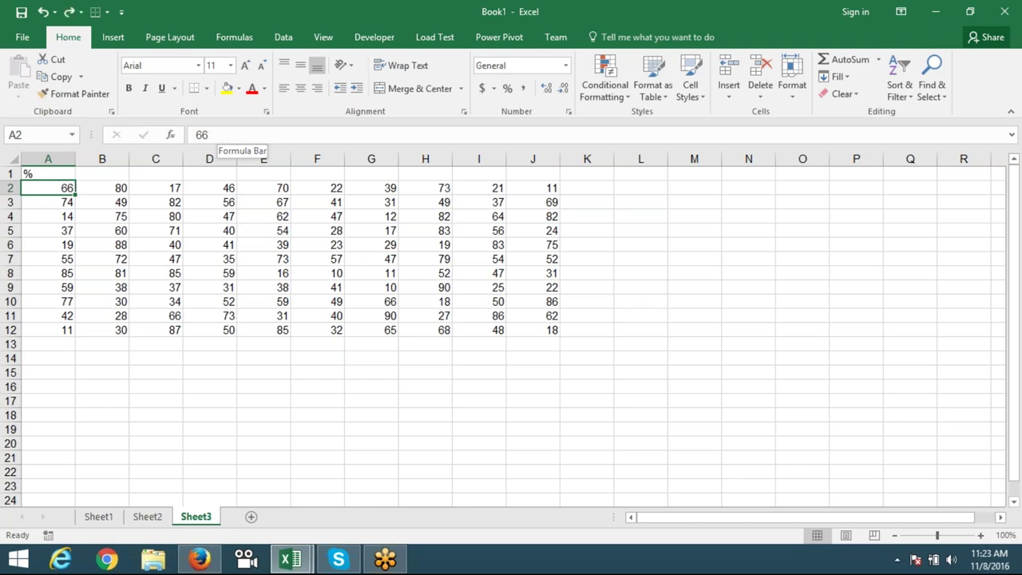
{"action": "key", "text": "ctrl+shift+Right"}
{"action": "key", "text": "ctrl+shift+Down"}
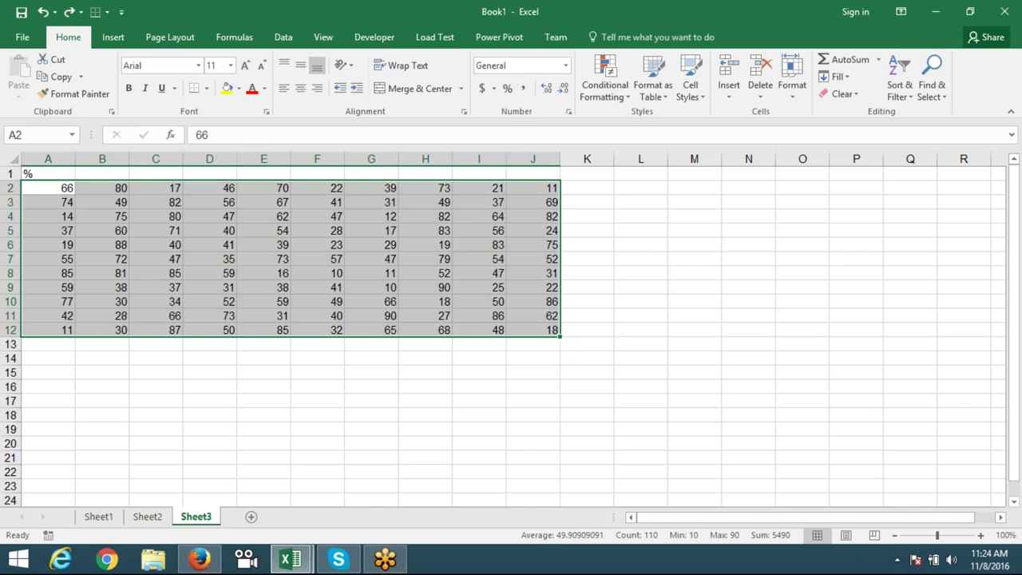
- Enter 8400 in B16 and 25 in C16
{"action": "left_click", "coordinate": [126, 386]}
{"action": "type", "text": "8"}
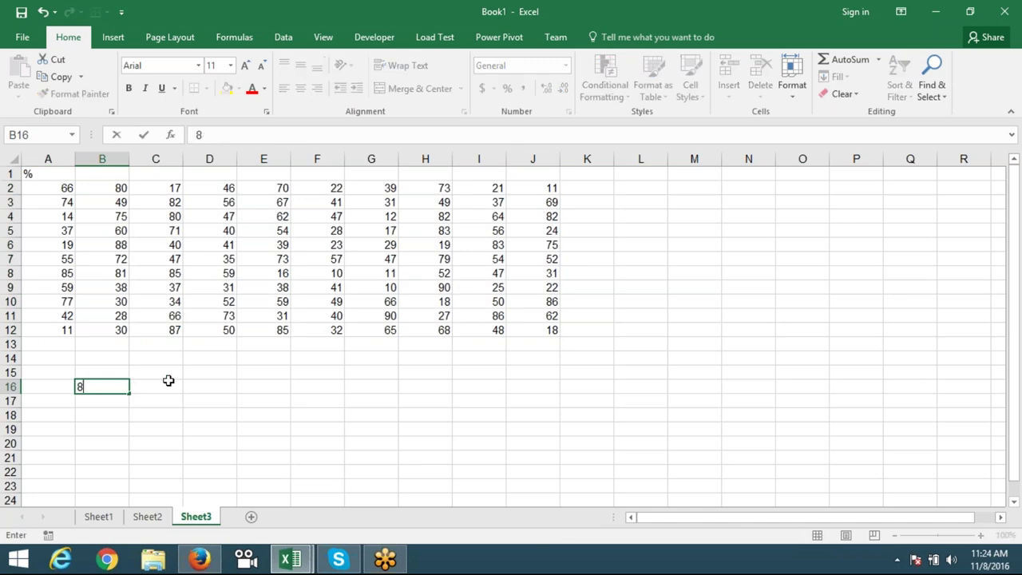
{"action": "type", "text": "400"}
{"action": "key", "text": "Tab"}
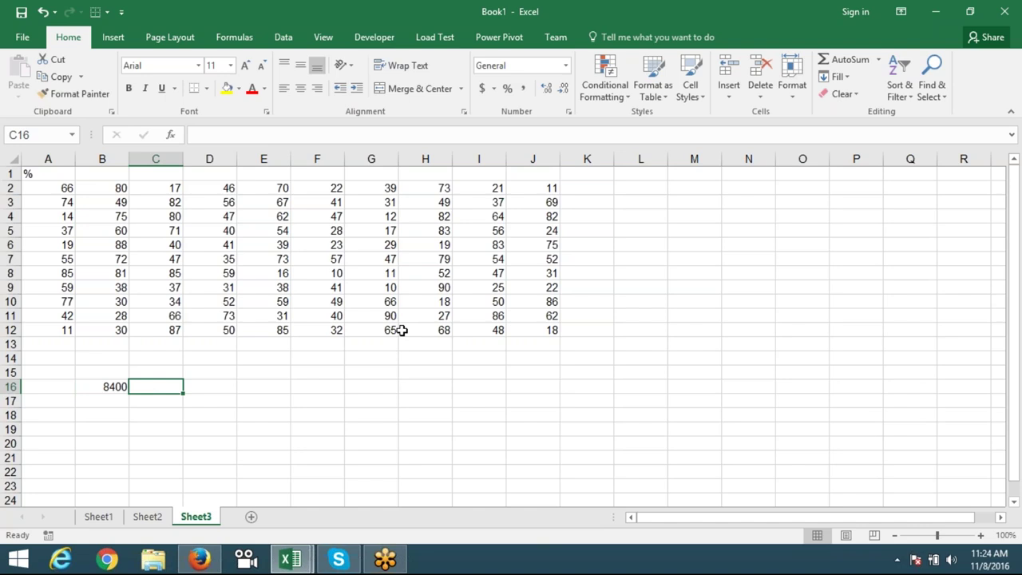
{"action": "type", "text": "25"}
{"action": "key", "text": "Return"}
- Put a formula in D16 multiplying B16 by C16
{"action": "key", "text": "Up"}
{"action": "key", "text": "Right"}
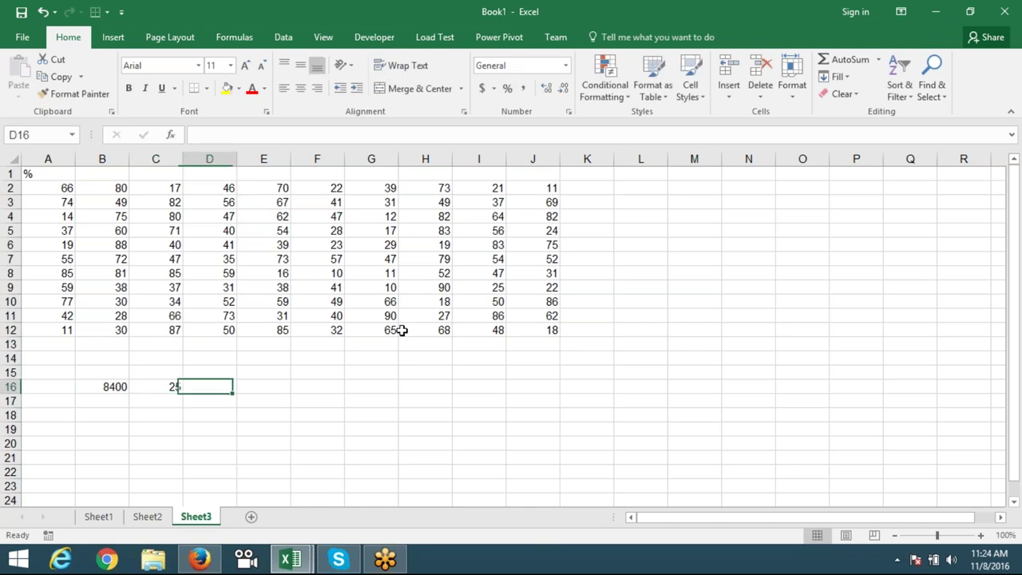
{"action": "type", "text": "="}
{"action": "key", "text": "Left"}
{"action": "key", "text": "Left"}
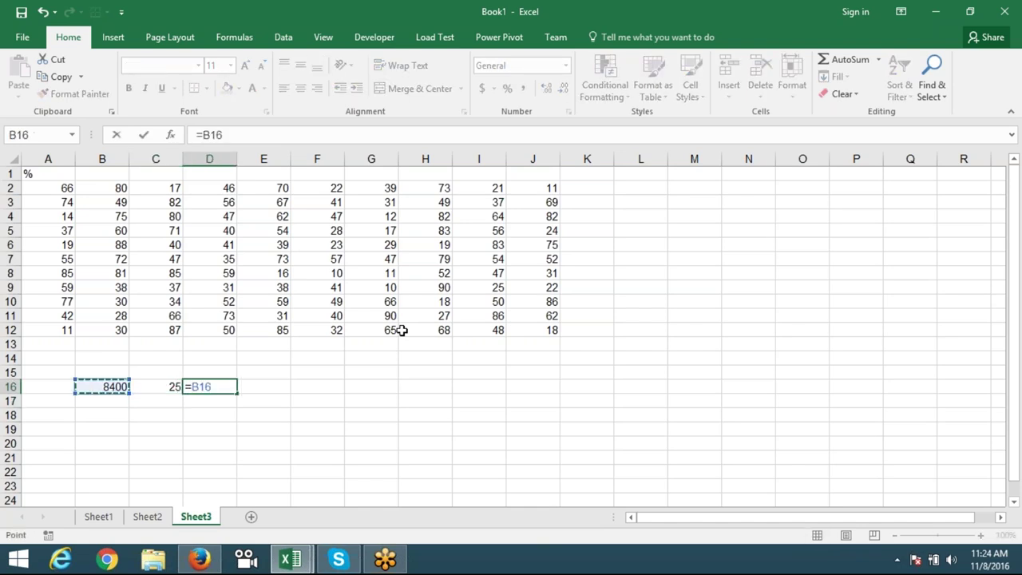
{"action": "type", "text": "*"}
{"action": "key", "text": "Left"}
{"action": "key", "text": "Return"}
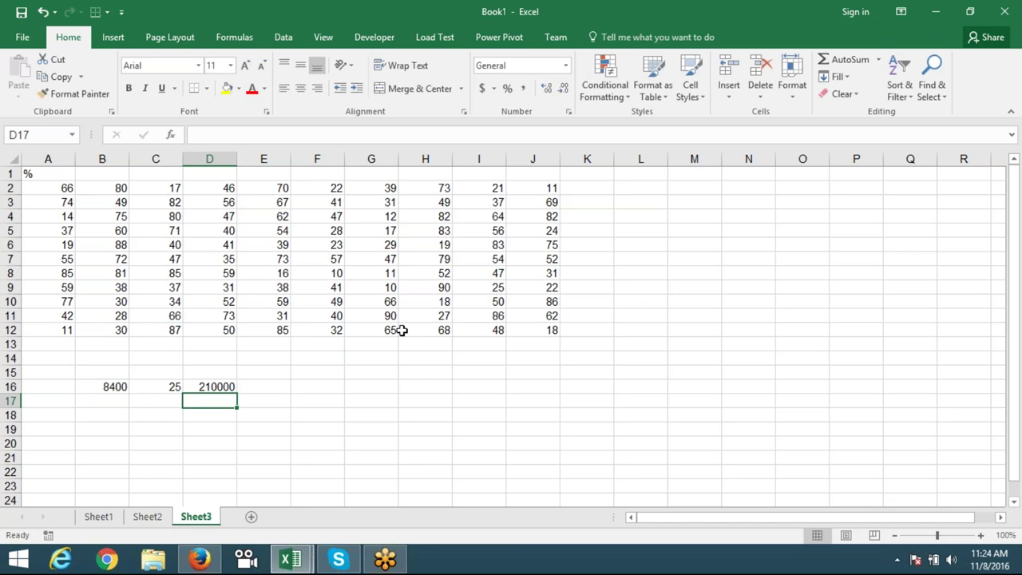
- Change C16 to 25% so D16 shows 2100, then clear B16:D16
{"action": "key", "text": "Up"}
{"action": "key", "text": "Left"}
{"action": "key", "text": "F2"}
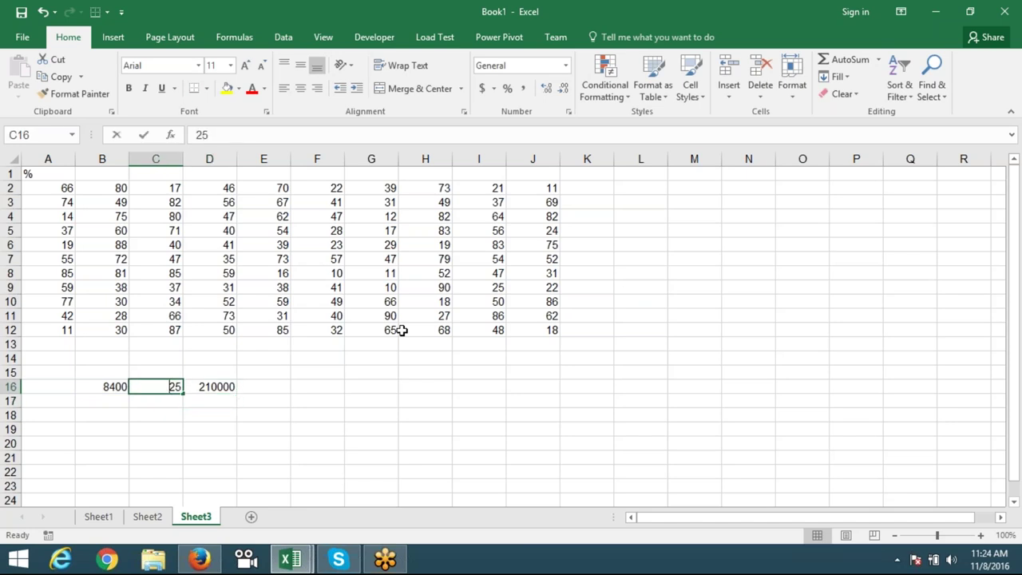
{"action": "key", "text": "Left"}
{"action": "type", "text": "0"}
{"action": "key", "text": "BackSpace"}
{"action": "key", "text": "BackSpace"}
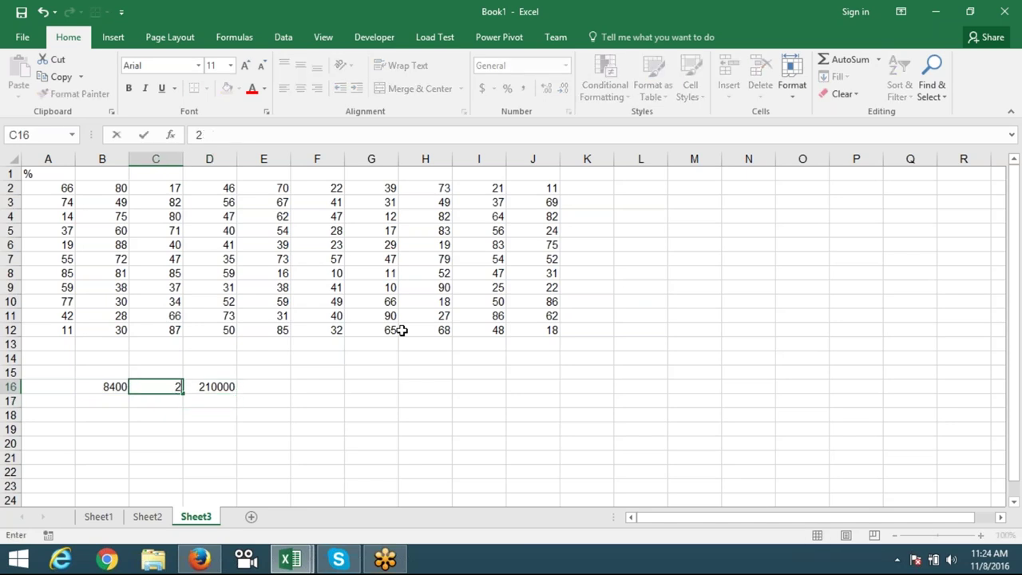
{"action": "type", "text": "5%"}
{"action": "key", "text": "Return"}
{"action": "key", "text": "Up"}
{"action": "key", "text": "Right"}
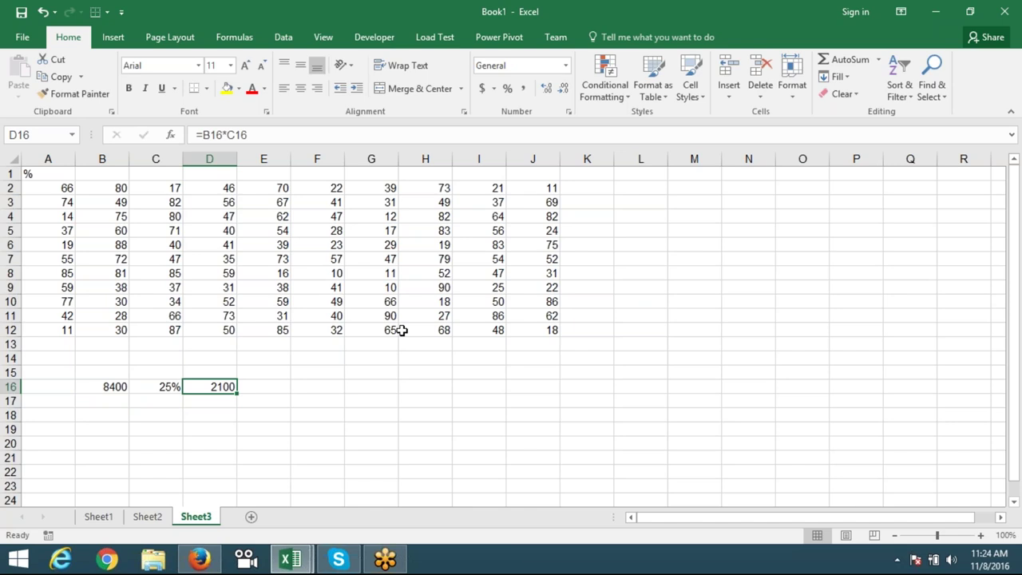
{"action": "key", "text": "shift+Left"}
{"action": "key", "text": "shift+Left"}
{"action": "key", "text": "Delete"}
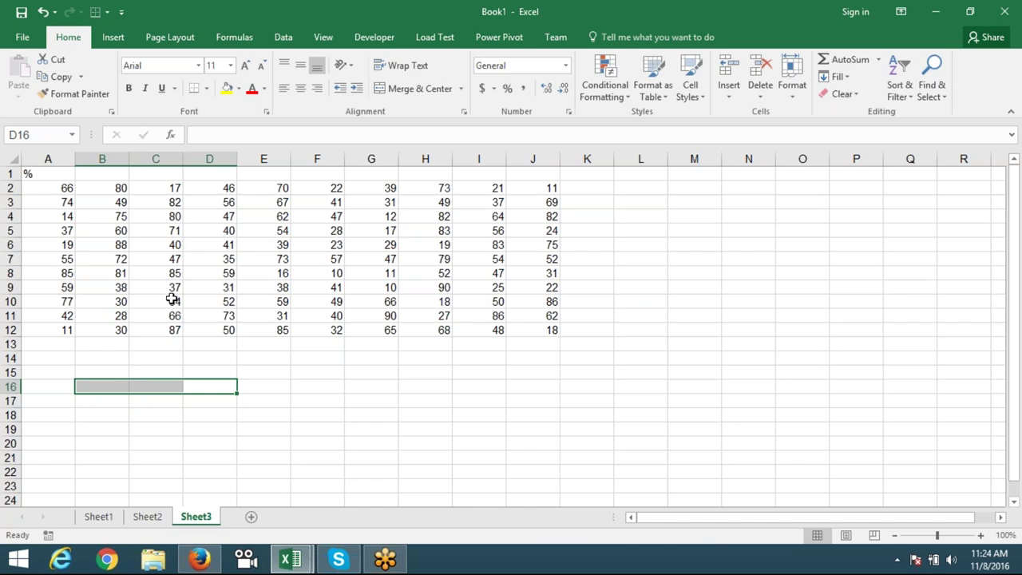
- Enter 100 in L3 and copy it
{"action": "left_click", "coordinate": [617, 201]}
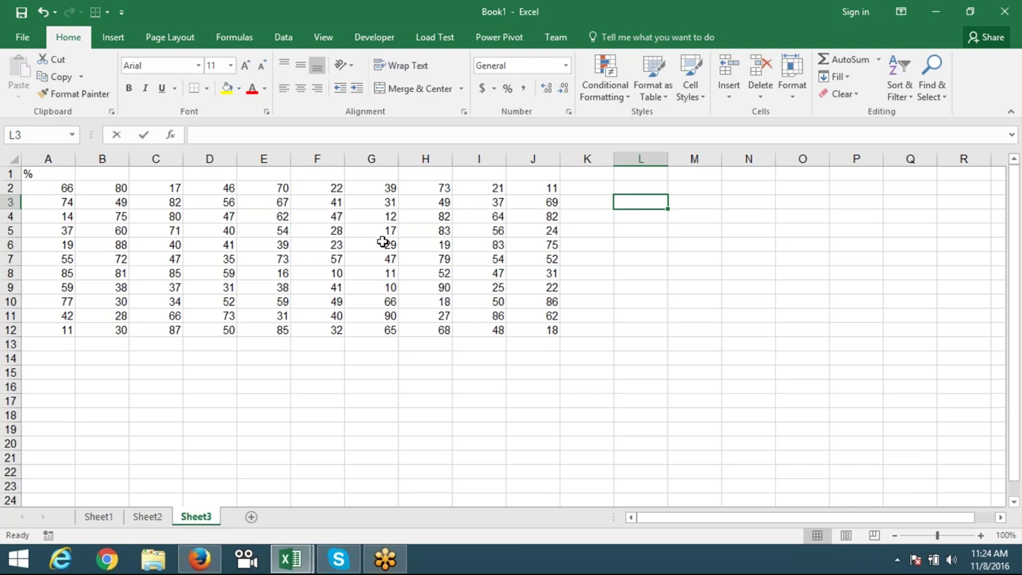
{"action": "type", "text": "100"}
{"action": "key", "text": "Return"}
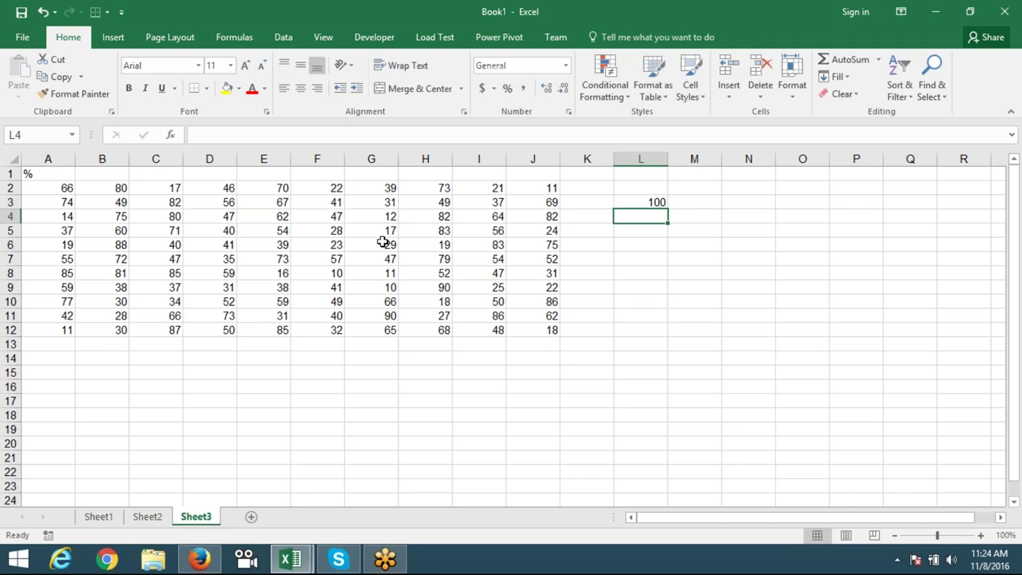
{"action": "key", "text": "Up"}
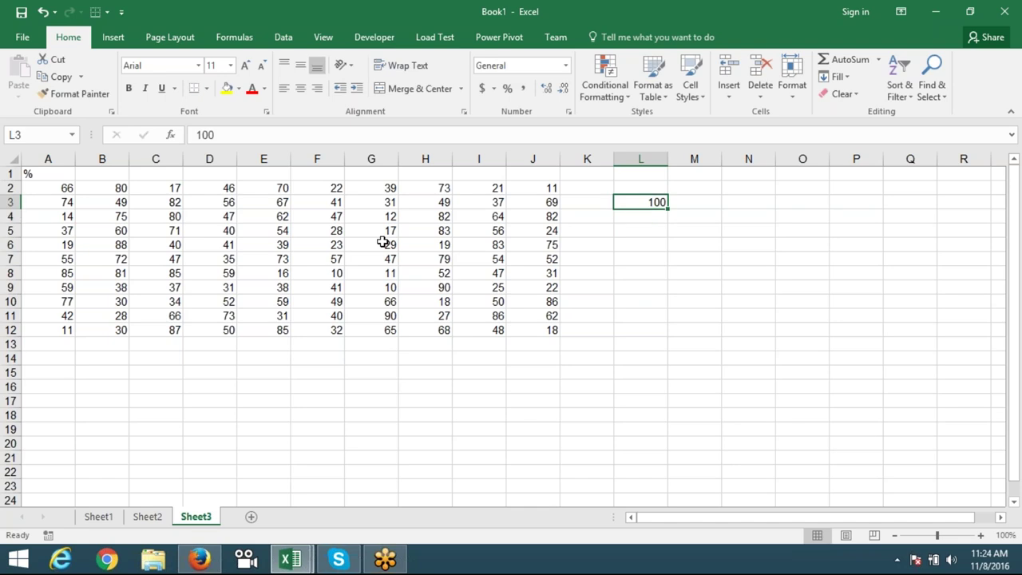
{"action": "key", "text": "ctrl+c"}
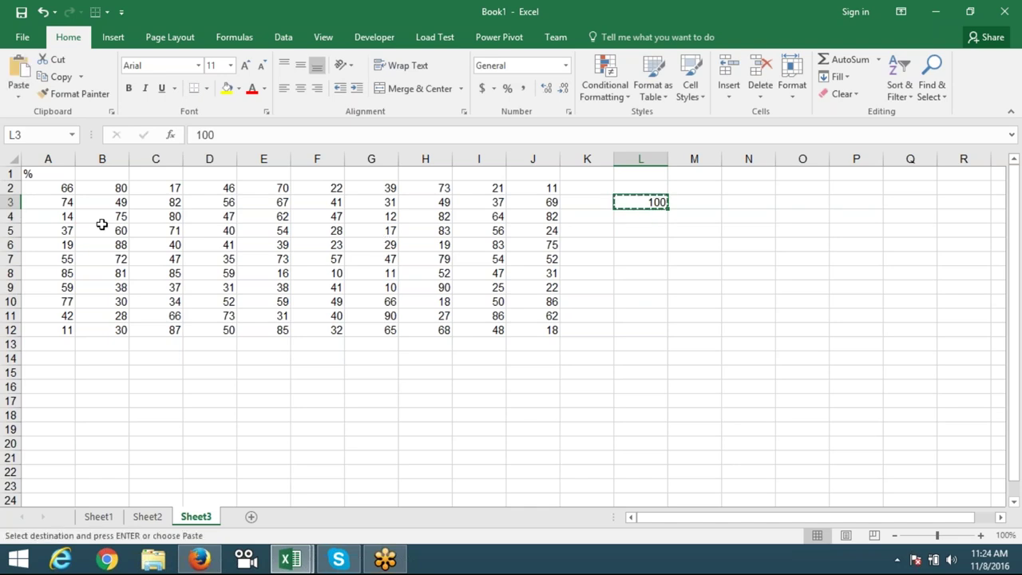
- Paste Special with Divide onto A2:J12, dividing every value by 100
{"action": "mouse_move", "coordinate": [51, 189]}
{"action": "left_mouse_down"}
{"action": "mouse_move", "coordinate": [362, 317]}
{"action": "mouse_move", "coordinate": [525, 330]}
{"action": "left_mouse_up"}
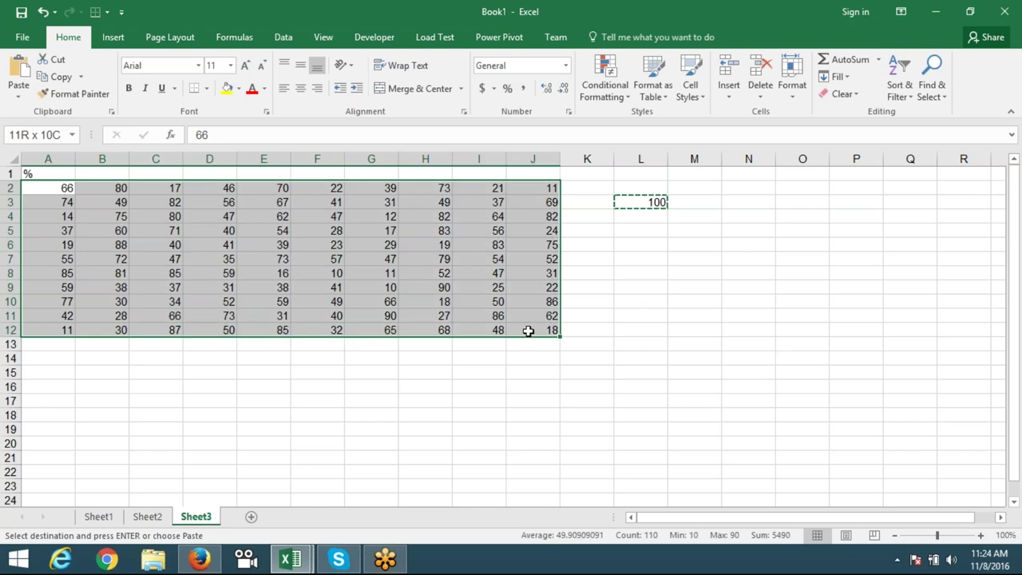
{"action": "right_click", "coordinate": [572, 348]}
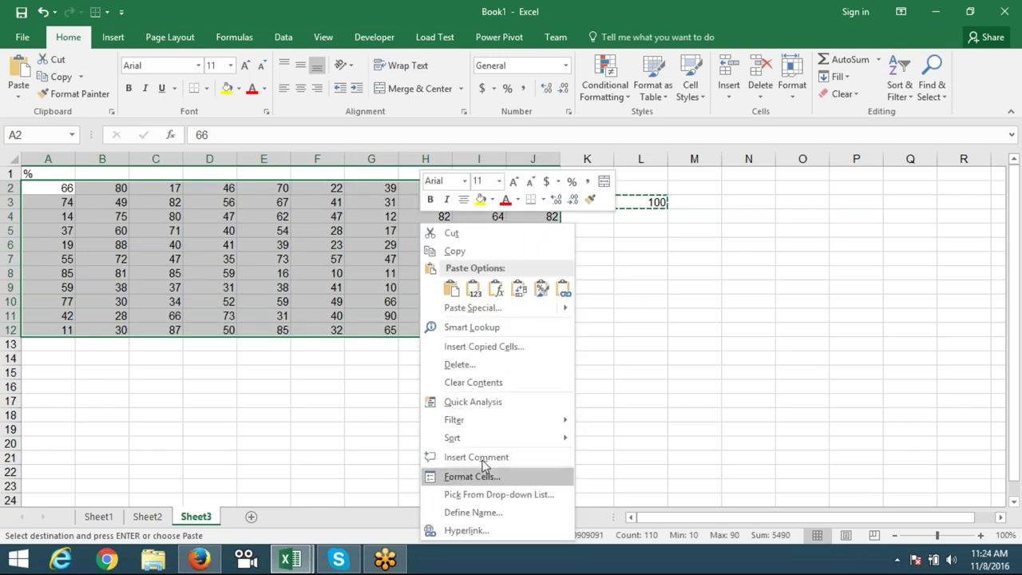
{"action": "left_click", "coordinate": [480, 307]}
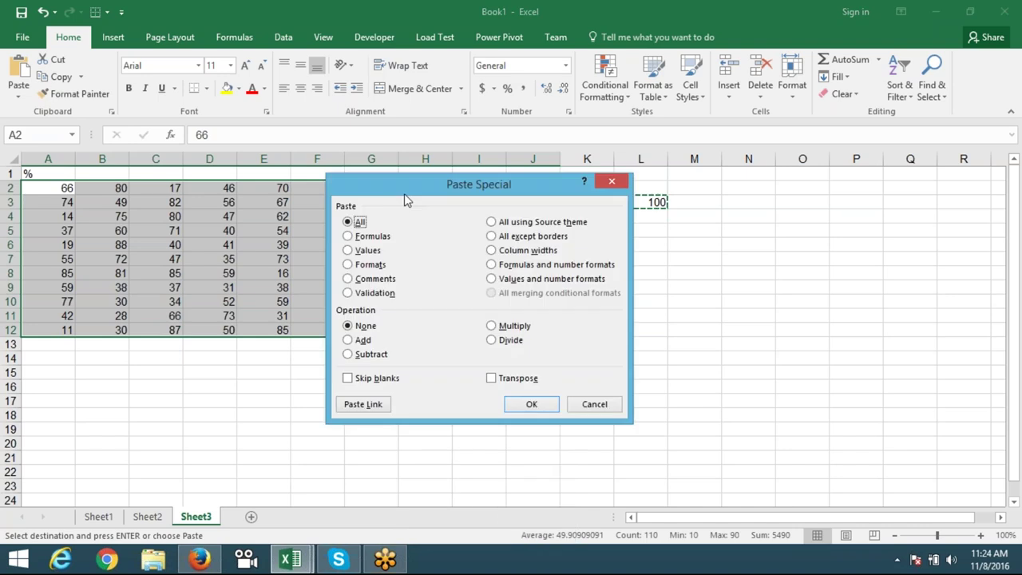
{"action": "left_click", "coordinate": [530, 255]}
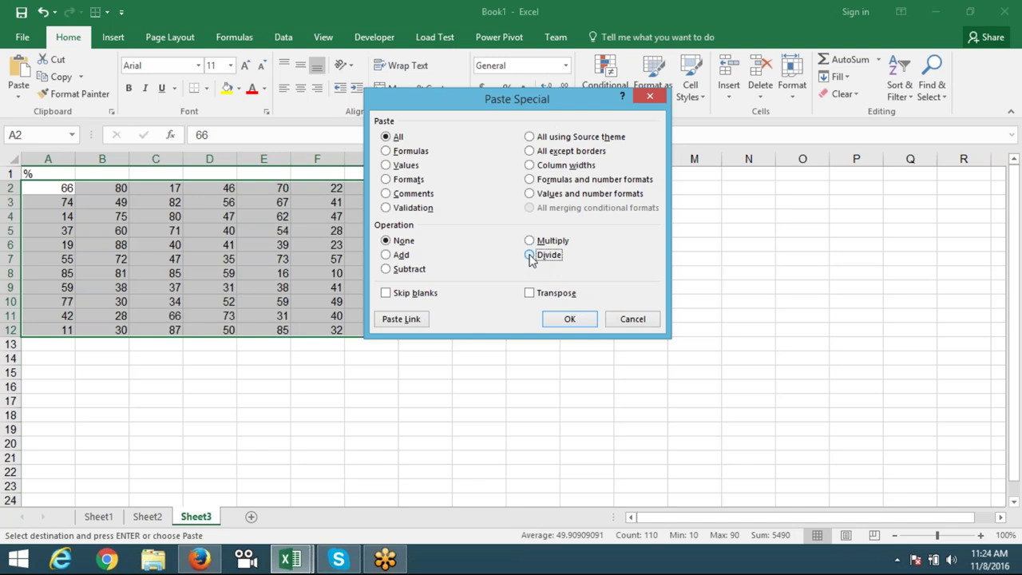
{"action": "left_click_drag", "start_coordinate": [523, 121], "coordinate": [675, 246]}
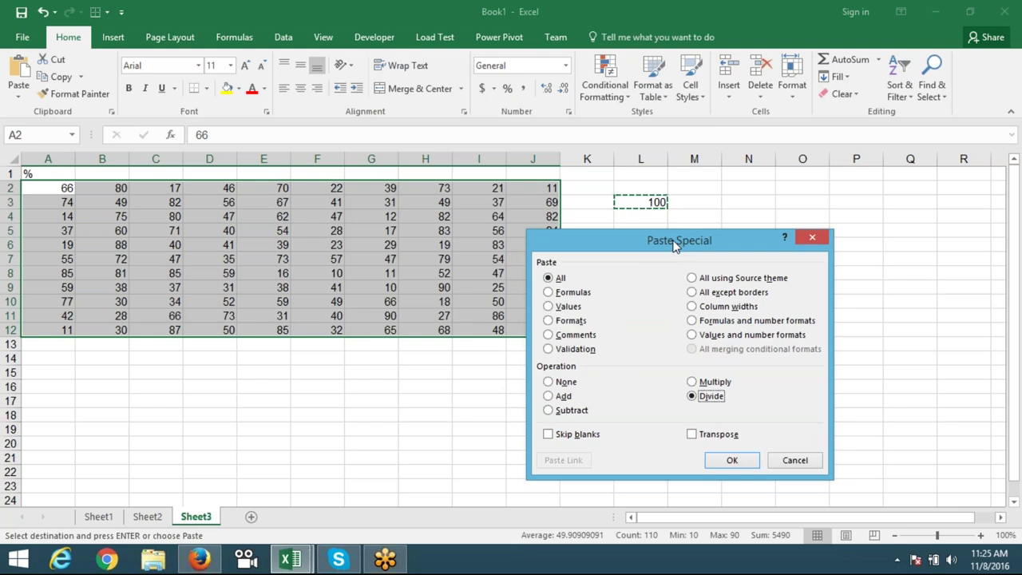
{"action": "left_click_drag", "start_coordinate": [673, 245], "coordinate": [491, 266]}
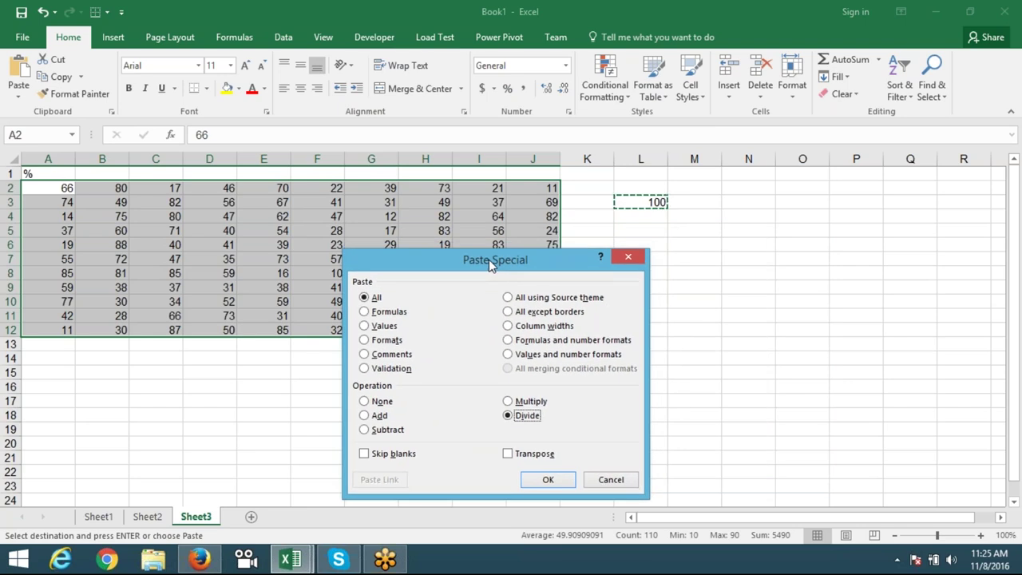
{"action": "left_click", "coordinate": [550, 480]}
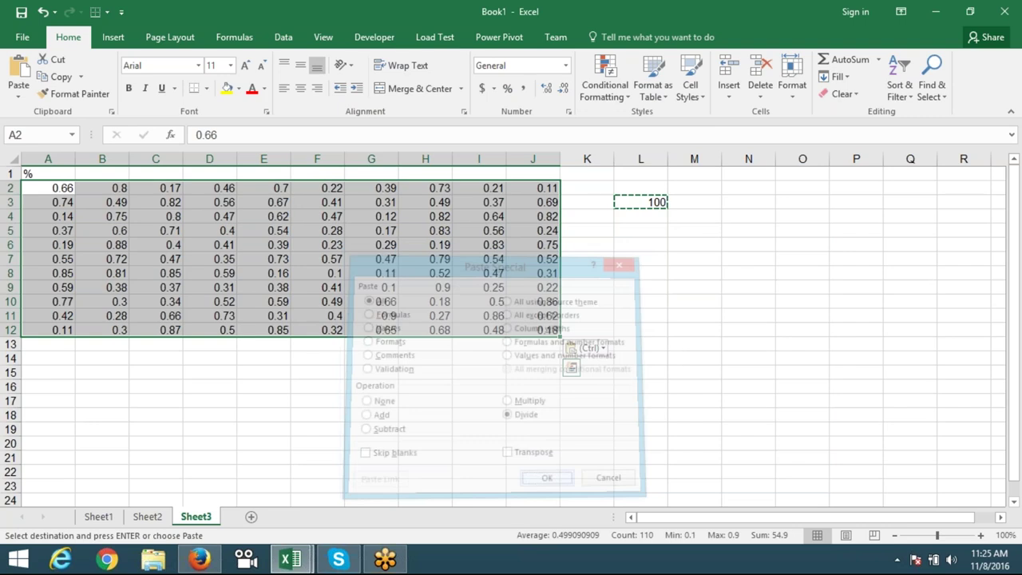
- Toggle Percent Style on the divided table, then select the 35% value in D7
{"action": "left_click", "coordinate": [508, 88]}
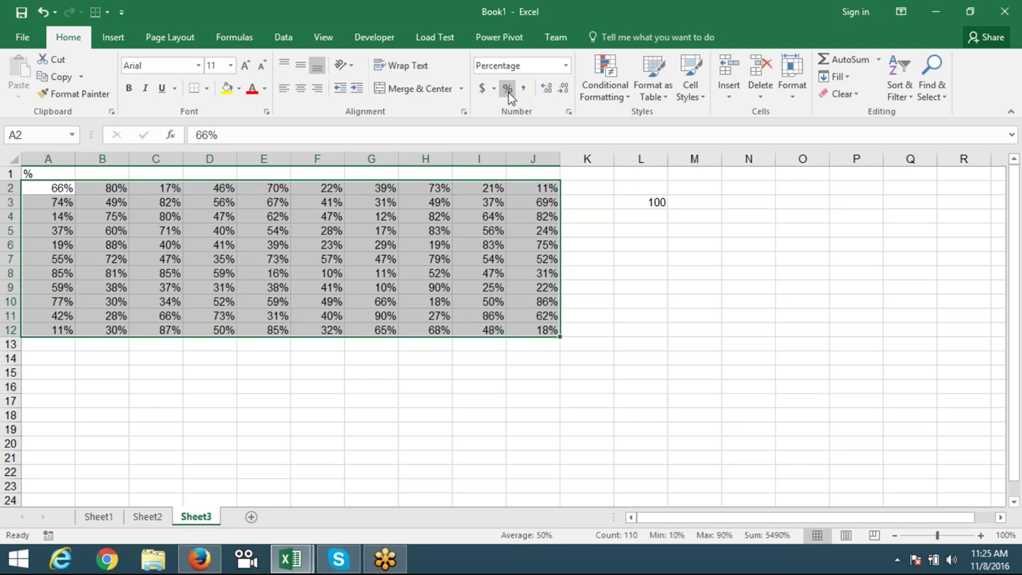
{"action": "left_click", "coordinate": [509, 92]}
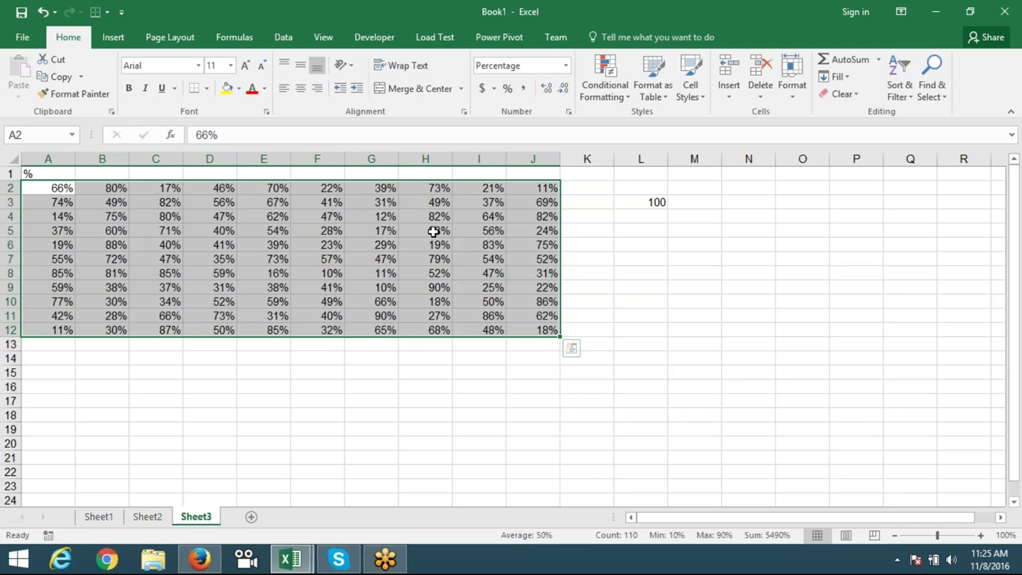
{"action": "left_click", "coordinate": [171, 231]}
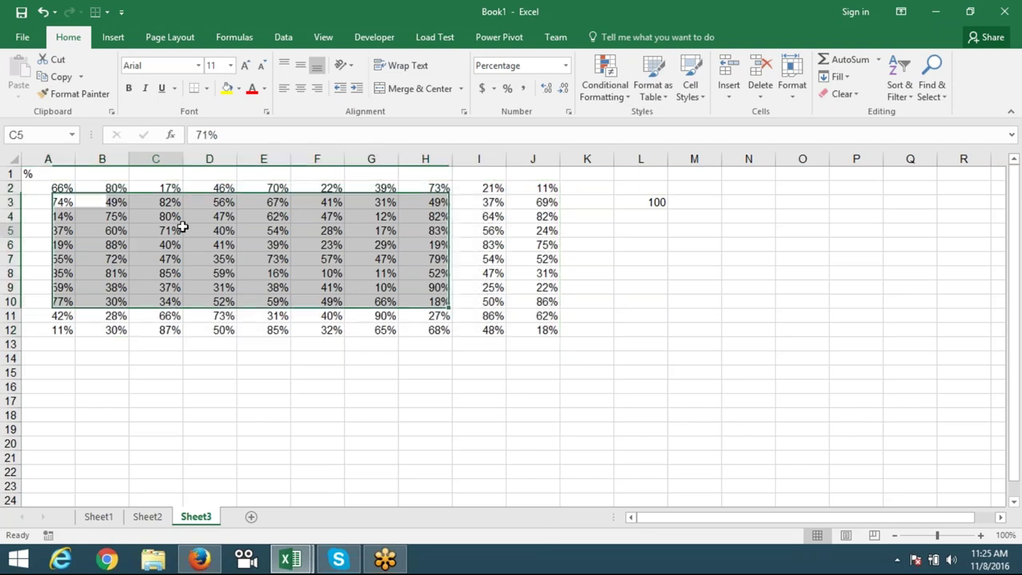
{"action": "left_click", "coordinate": [183, 257]}
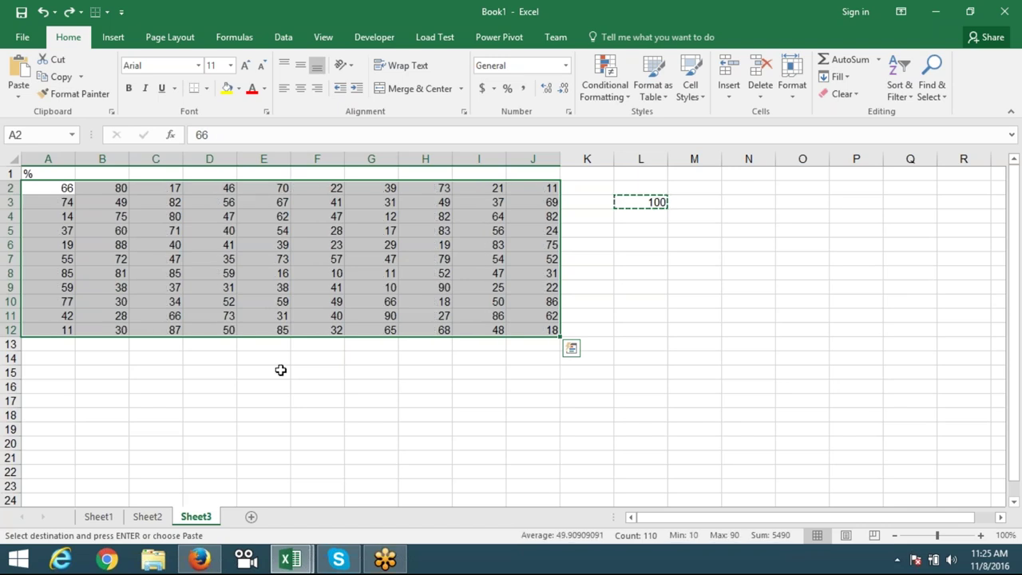
- Add Sheet4 with a Name header in A2 and Day-1 to Day-10 across B2:K2
{"action": "left_click", "coordinate": [250, 516]}
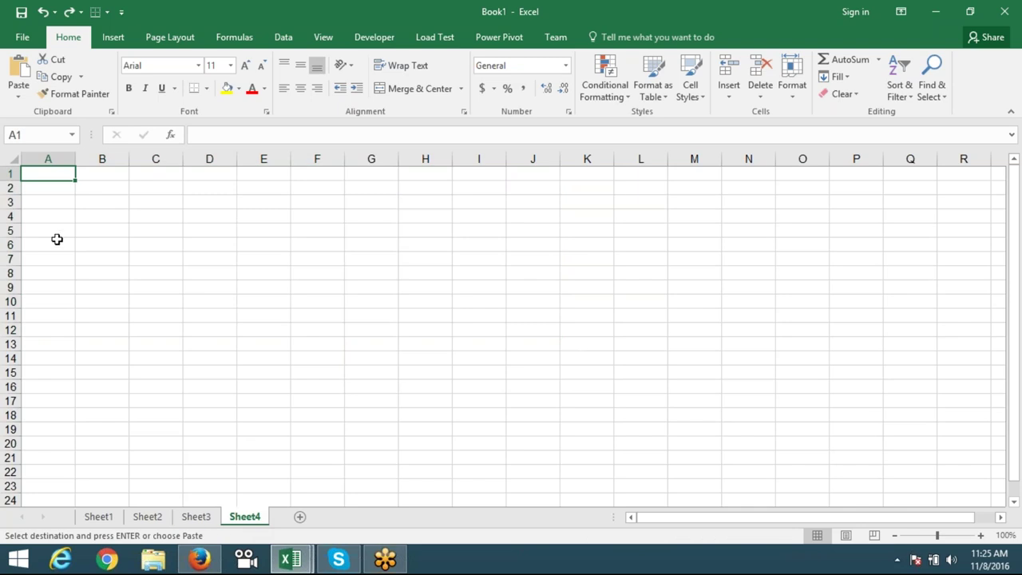
{"action": "left_click", "coordinate": [62, 214]}
{"action": "left_click", "coordinate": [64, 190]}
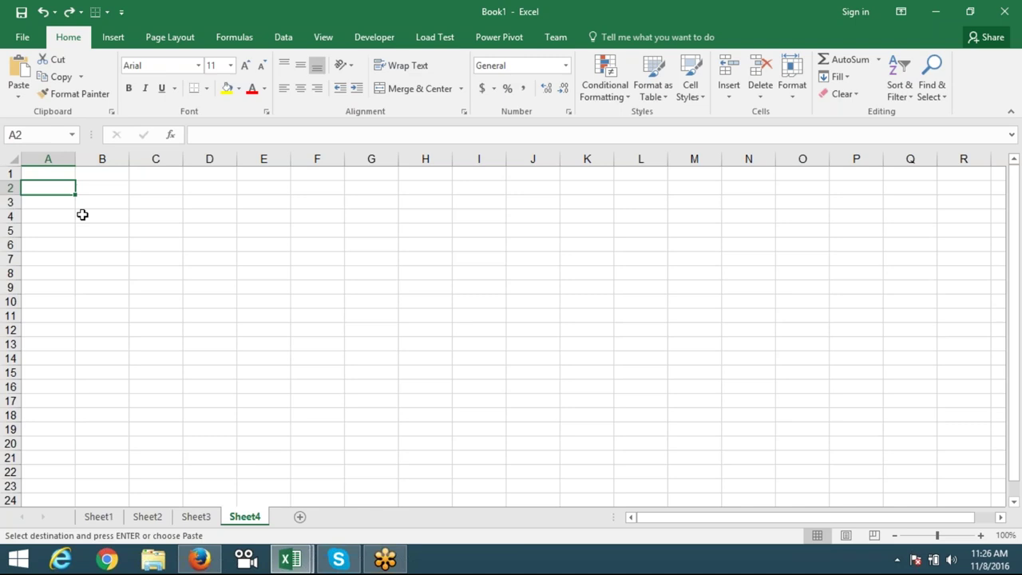
{"action": "type", "text": "NAme"}
{"action": "key", "text": "Tab"}
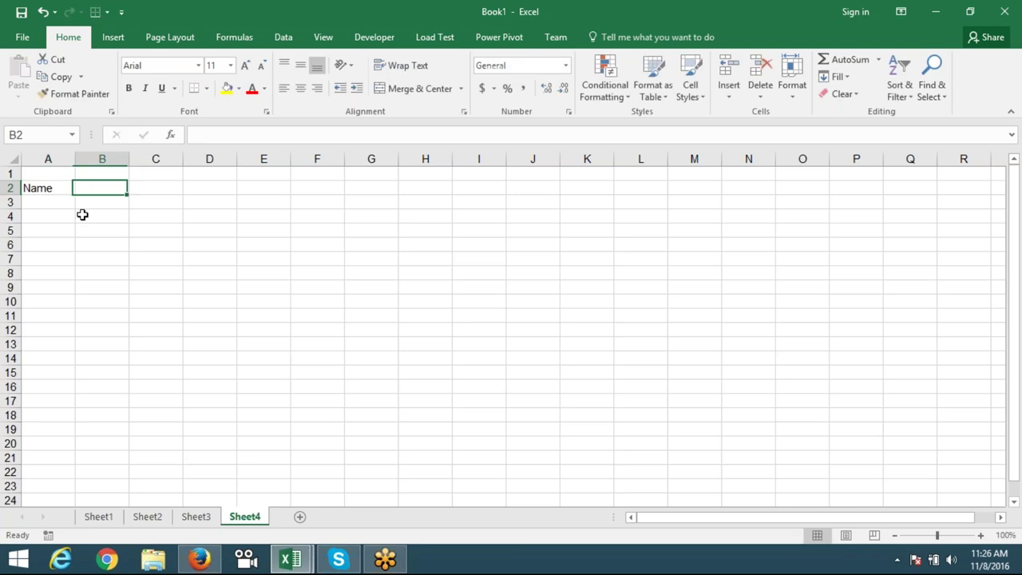
{"action": "type", "text": "Day"}
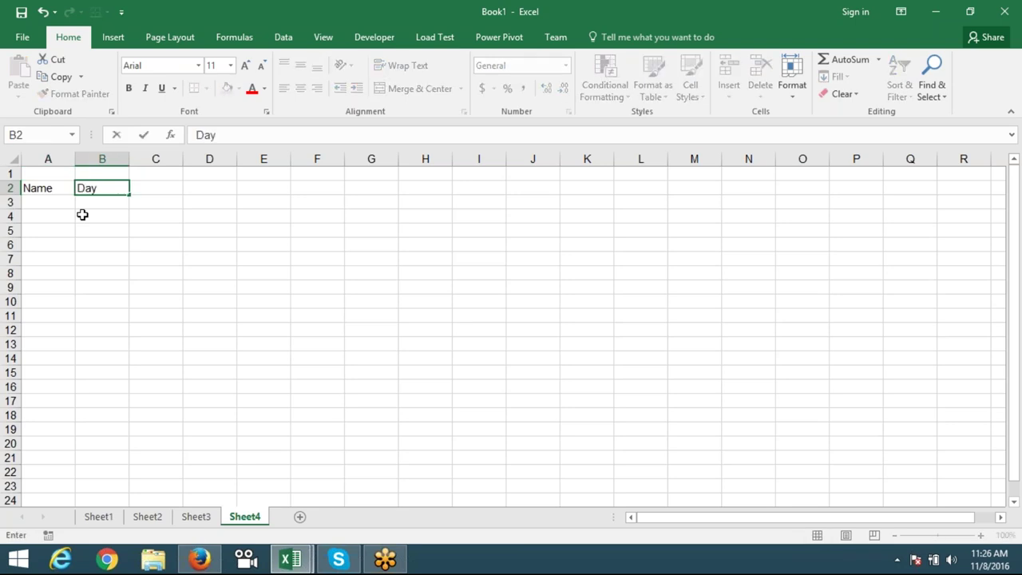
{"action": "type", "text": "-1"}
{"action": "left_click", "coordinate": [137, 230]}
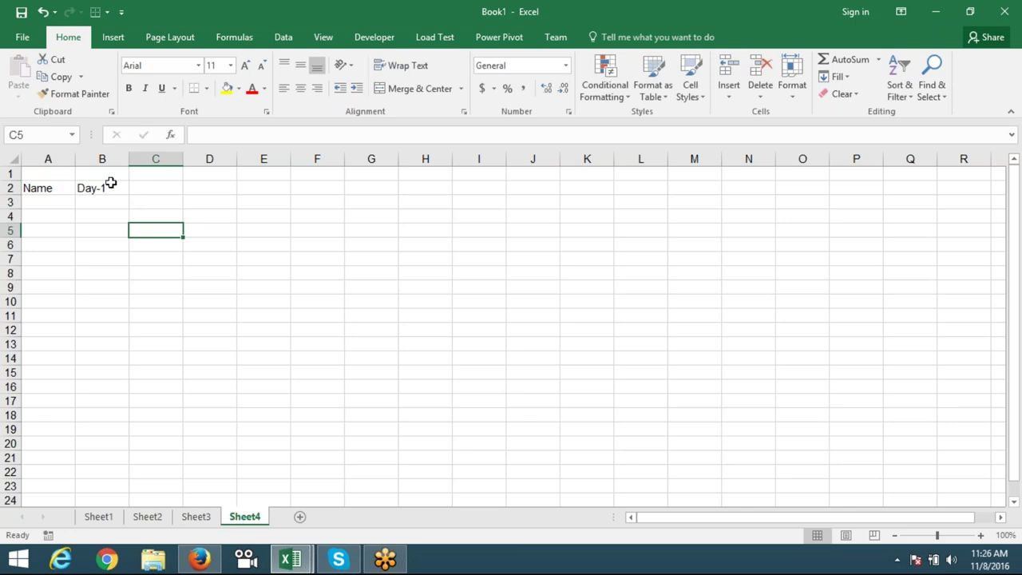
{"action": "left_click", "coordinate": [111, 183]}
{"action": "left_click_drag", "start_coordinate": [129, 195], "coordinate": [595, 191]}
{"action": "left_click", "coordinate": [56, 200]}
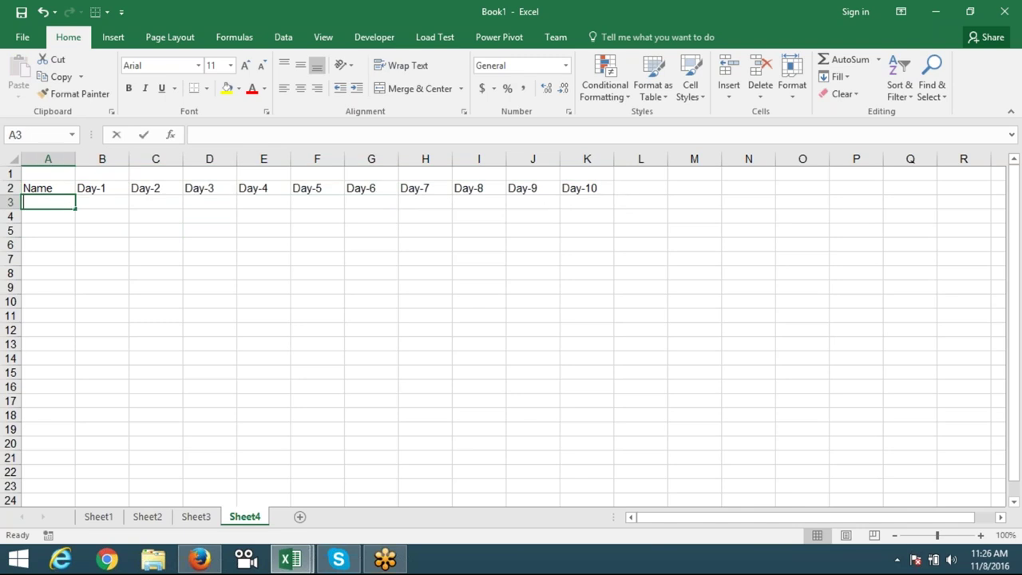
- Enter a first name in A3 and fill the names down to A12
{"action": "type", "text": "Puneet"}
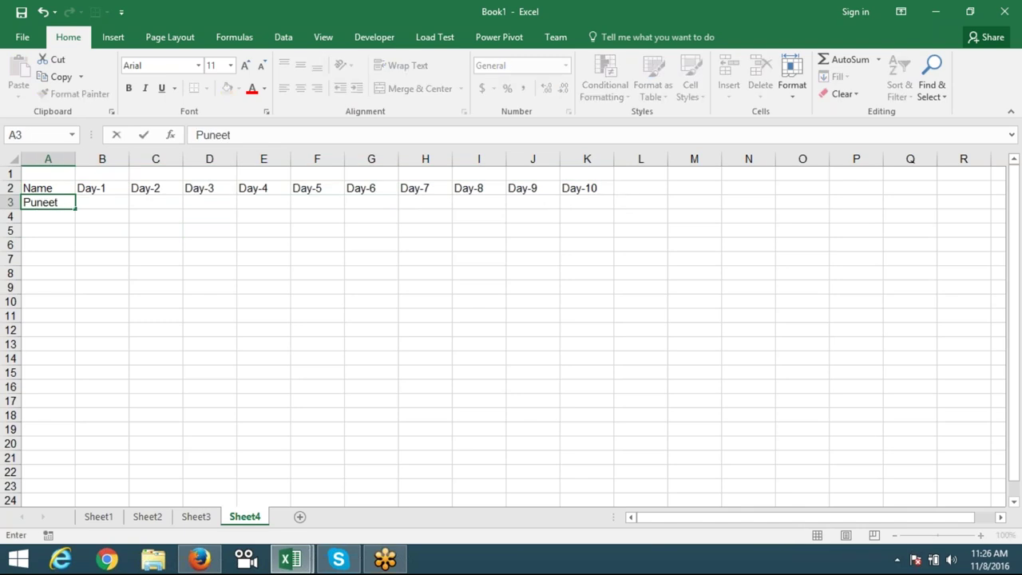
{"action": "key", "text": "Return"}
{"action": "left_click", "coordinate": [70, 202]}
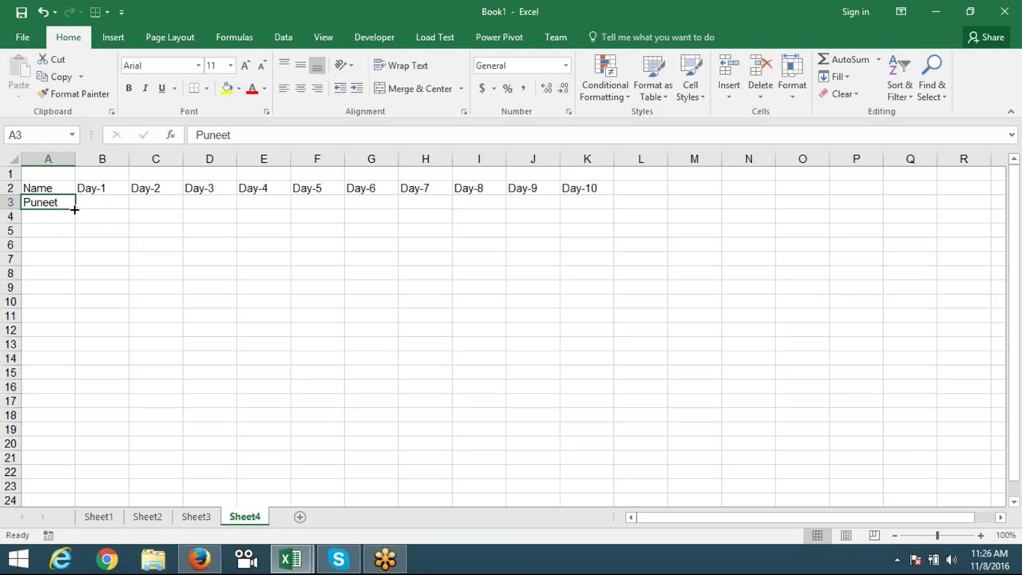
{"action": "left_click_drag", "start_coordinate": [74, 209], "coordinate": [75, 336]}
- Fill =RANDBETWEEN(10,90) across the B3:K12 Day grid
{"action": "left_click", "coordinate": [102, 203]}
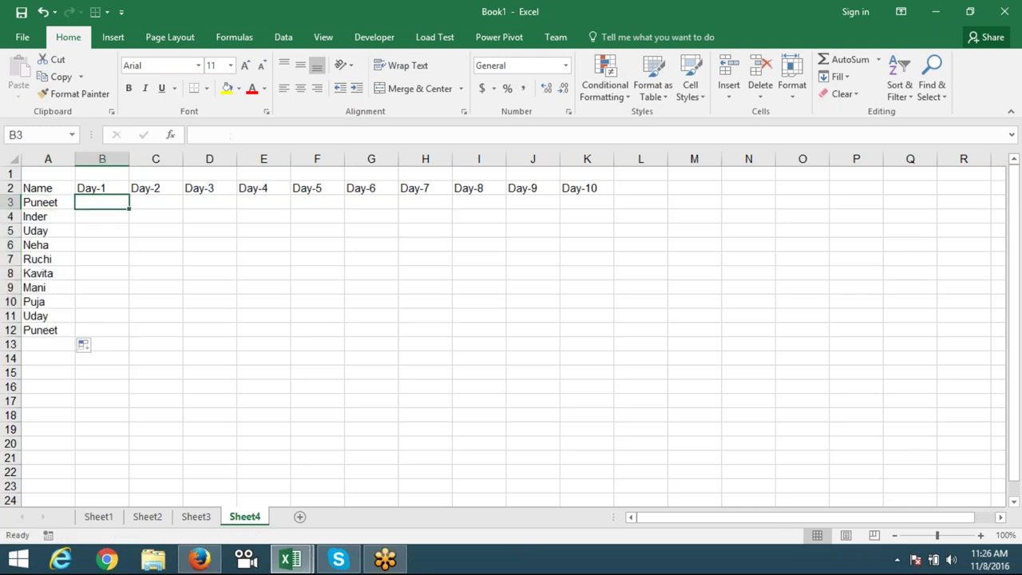
{"action": "type", "text": "=ra"}
{"action": "key", "text": "Down"}
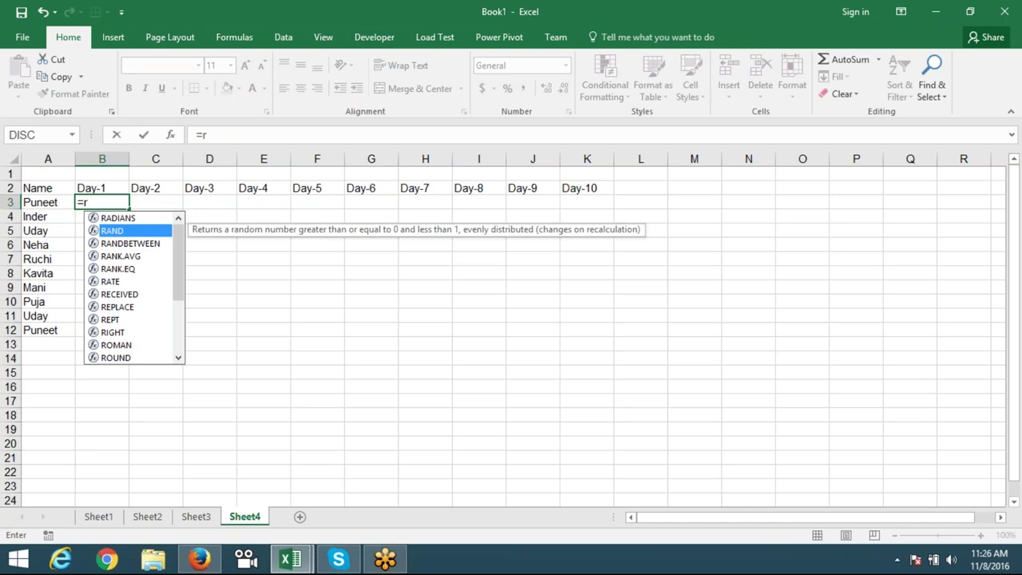
{"action": "key", "text": "Down"}
{"action": "key", "text": "Tab"}
{"action": "type", "text": "10,9"}
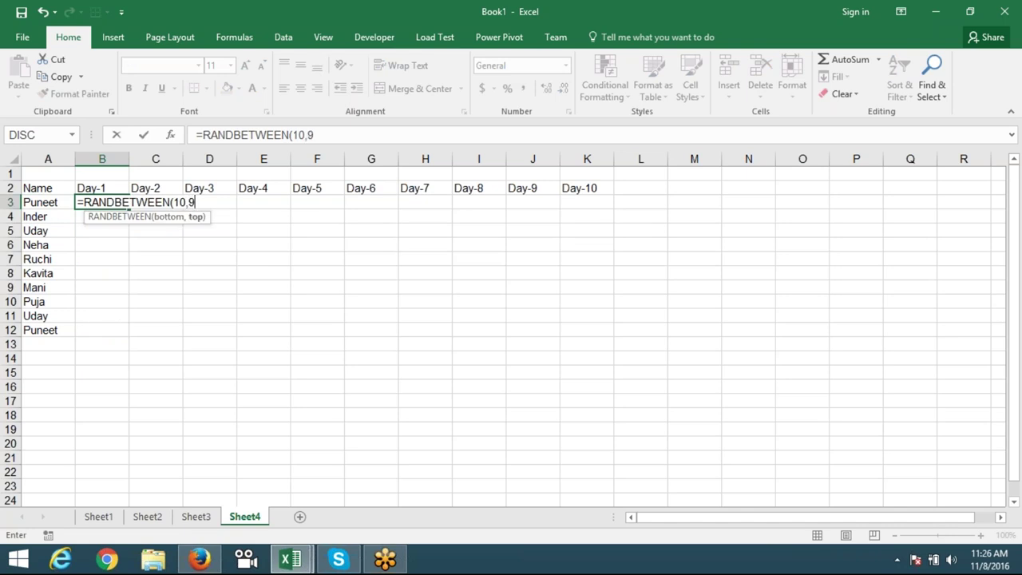
{"action": "type", "text": "0)"}
{"action": "key", "text": "ctrl+Return"}
{"action": "mouse_move", "coordinate": [101, 202]}
{"action": "left_mouse_down"}
{"action": "mouse_move", "coordinate": [587, 216]}
{"action": "mouse_move", "coordinate": [587, 330]}
{"action": "left_mouse_up"}
{"action": "key", "text": "ctrl+r"}
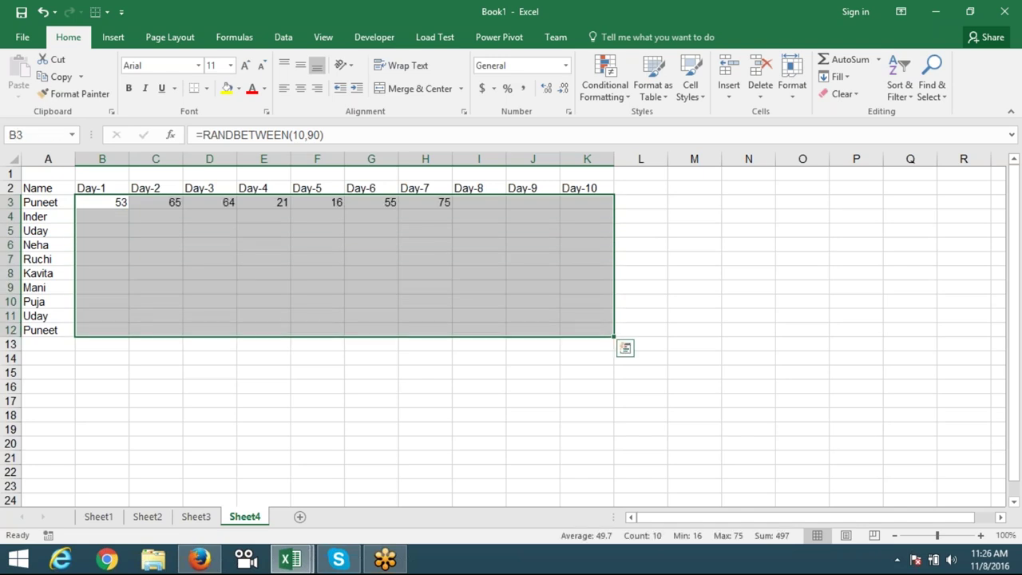
{"action": "key", "text": "ctrl+d"}
- Copy the grid and paste it back as values to fix the random numbers
{"action": "key", "text": "ctrl+c"}
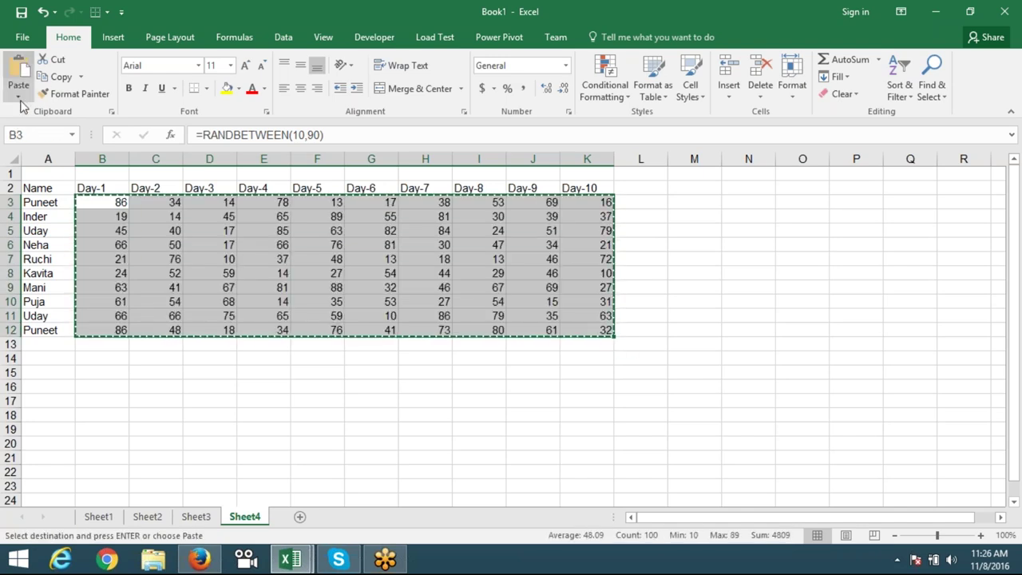
{"action": "left_click", "coordinate": [19, 97]}
{"action": "left_click", "coordinate": [18, 196]}
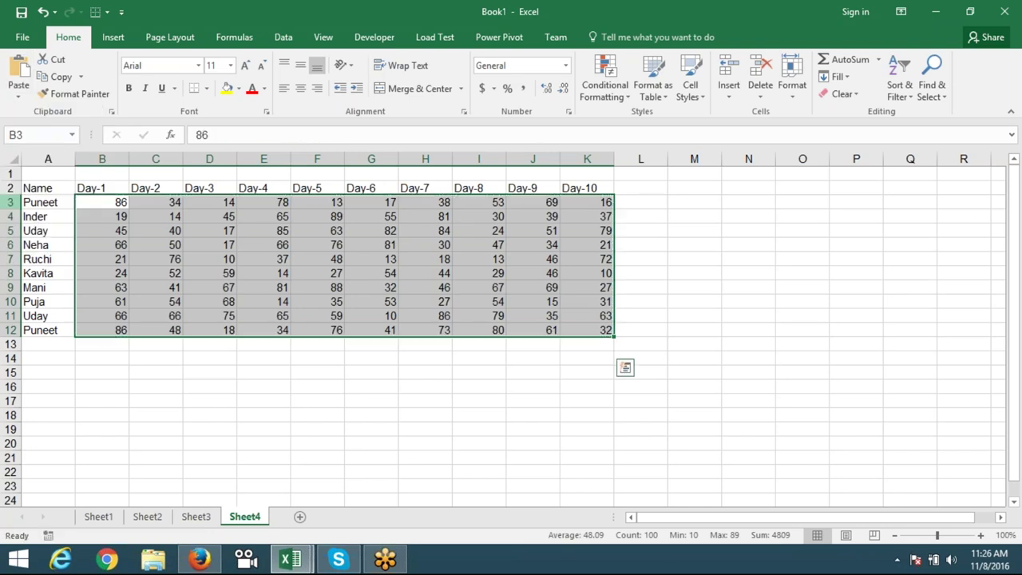
{"action": "left_click", "coordinate": [317, 304]}
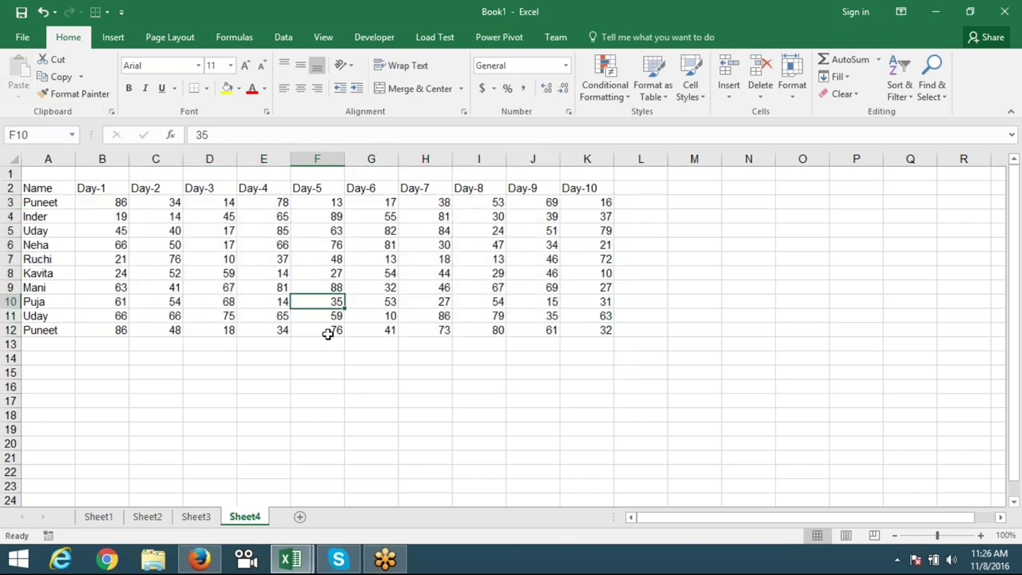
{"action": "left_click", "coordinate": [569, 241]}
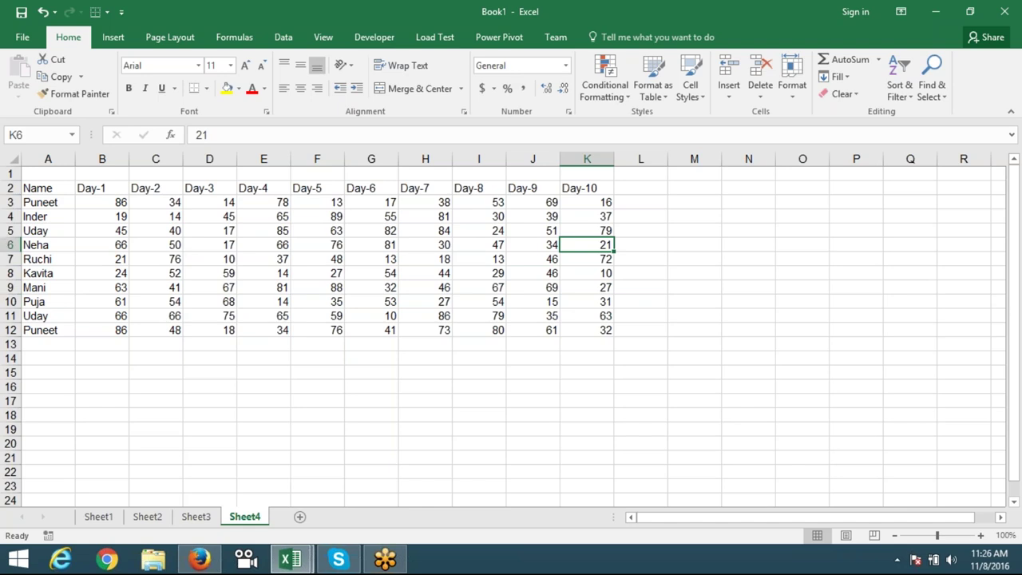
- Enter 75 in cell M3 as the divisor
{"action": "left_click", "coordinate": [122, 174]}
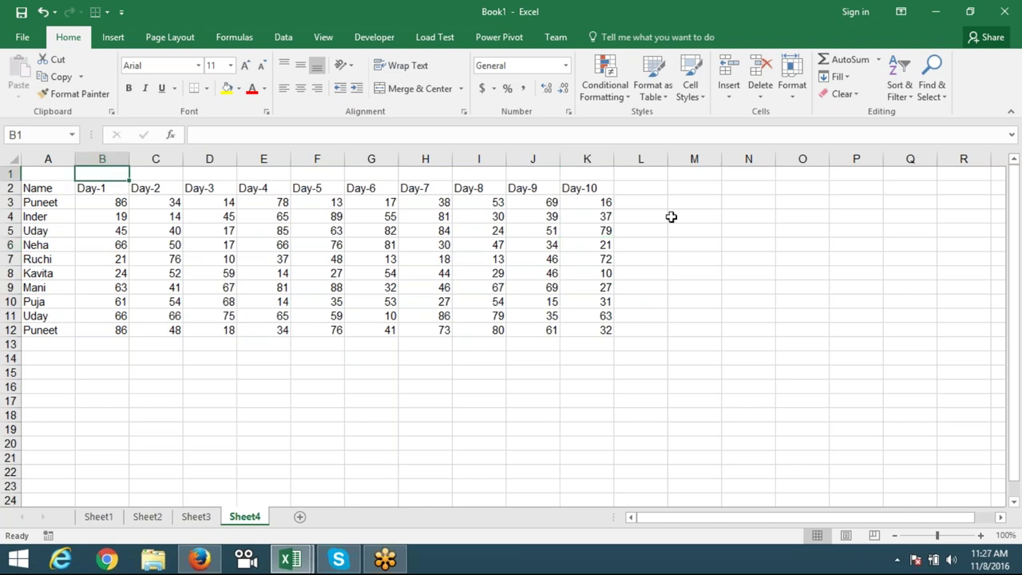
{"action": "left_click", "coordinate": [696, 201]}
{"action": "type", "text": "75"}
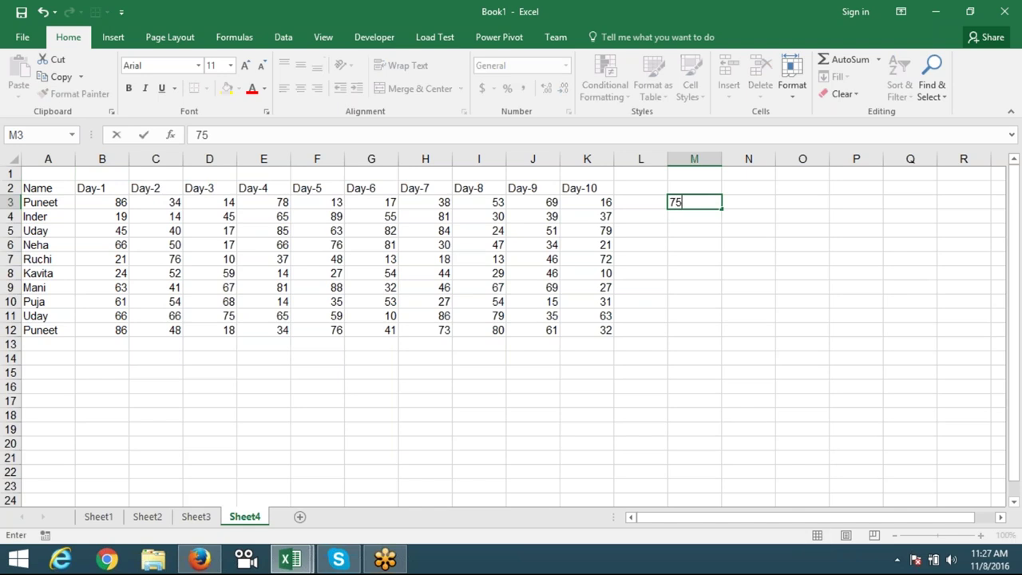
{"action": "key", "text": "Return"}
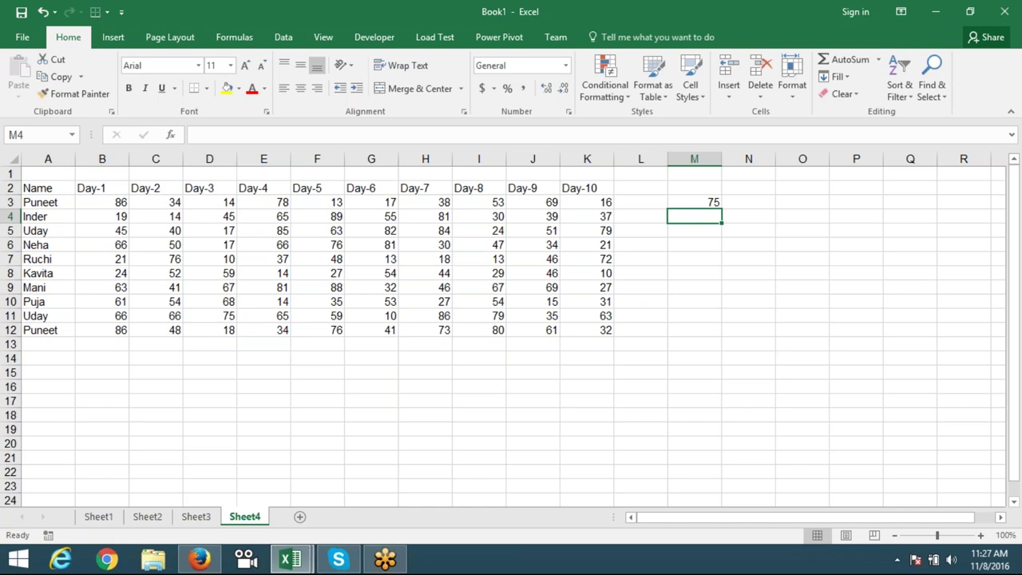
- Enter test values 86 in E16 and 75 in F16
{"action": "left_click", "coordinate": [118, 204]}
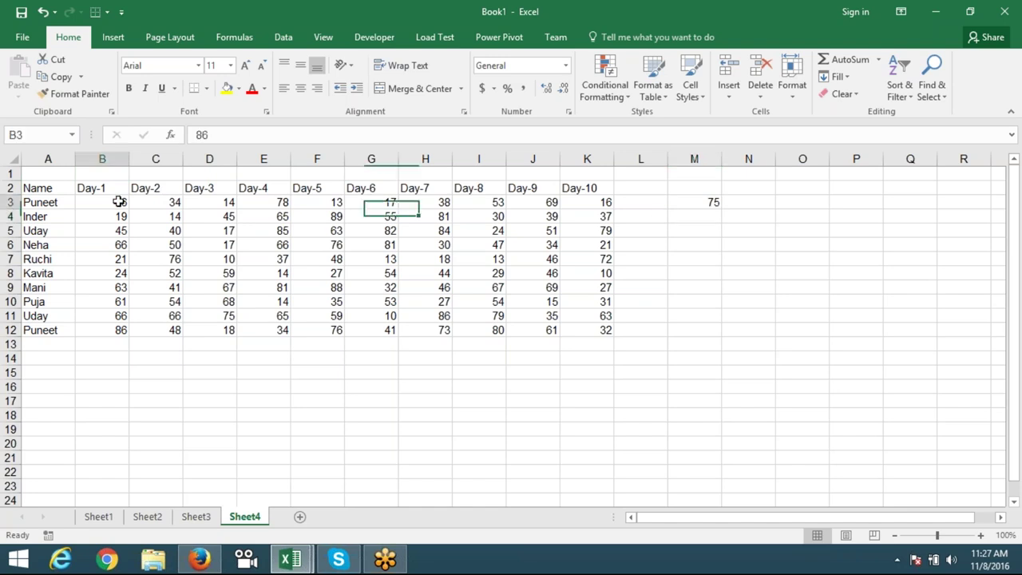
{"action": "left_click", "coordinate": [260, 391]}
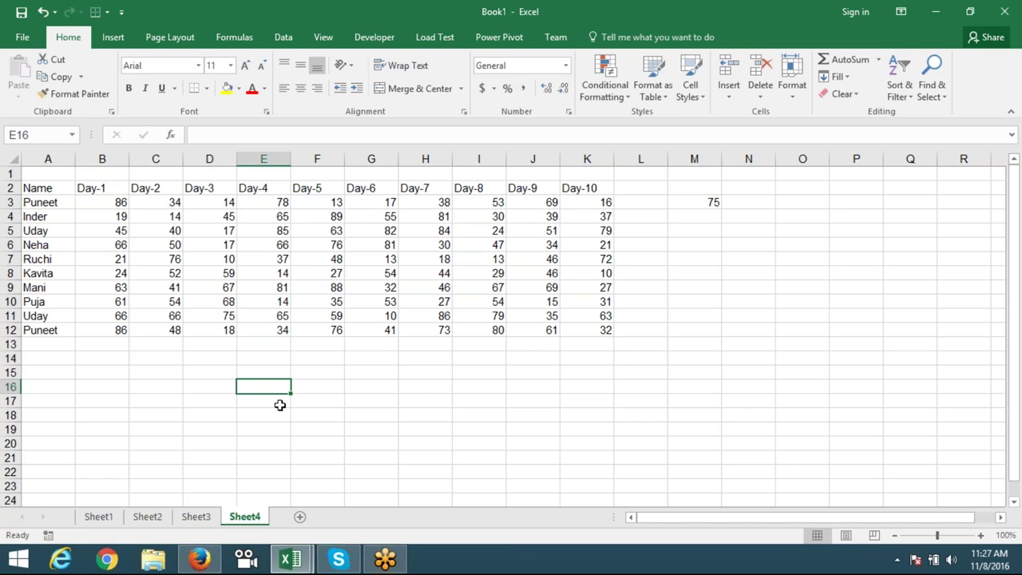
{"action": "type", "text": "8"}
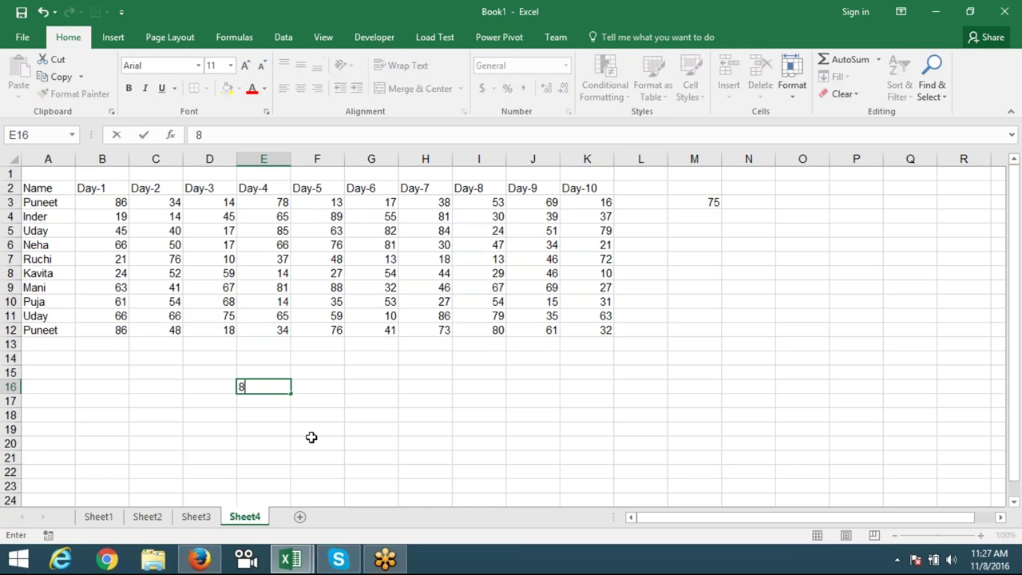
{"action": "type", "text": "6"}
{"action": "key", "text": "Tab"}
{"action": "type", "text": "7"}
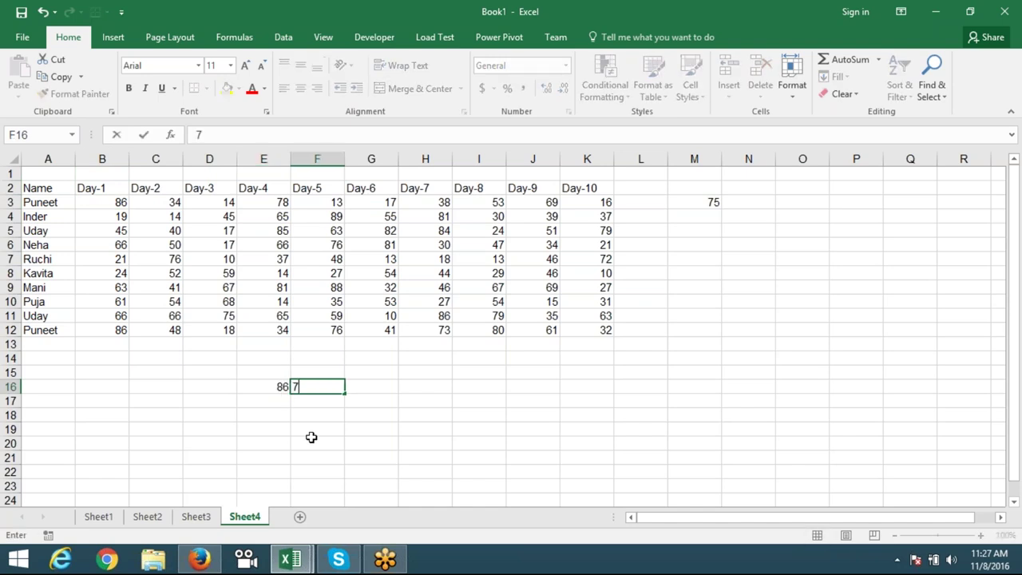
{"action": "type", "text": "5"}
{"action": "key", "text": "Return"}
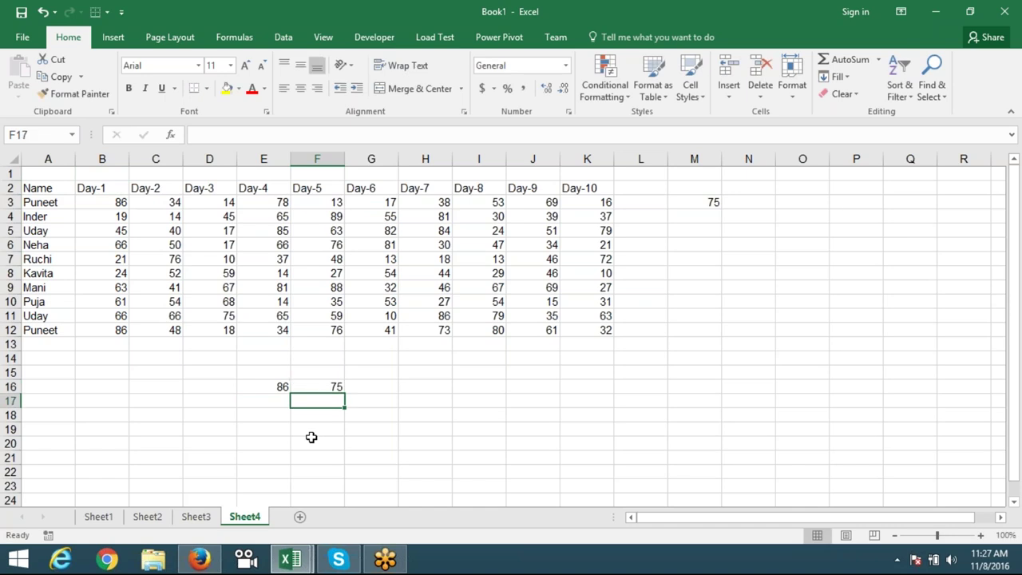
- Put =E16/F16 in F17 and format it as a percentage, showing 115%
{"action": "type", "text": "="}
{"action": "key", "text": "Up"}
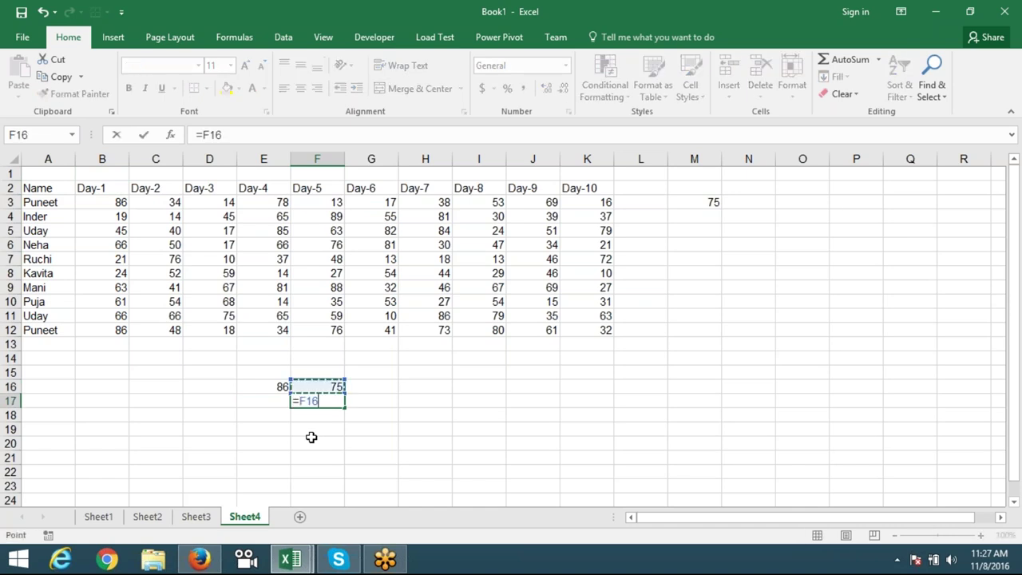
{"action": "key", "text": "Left"}
{"action": "type", "text": "/"}
{"action": "key", "text": "Up"}
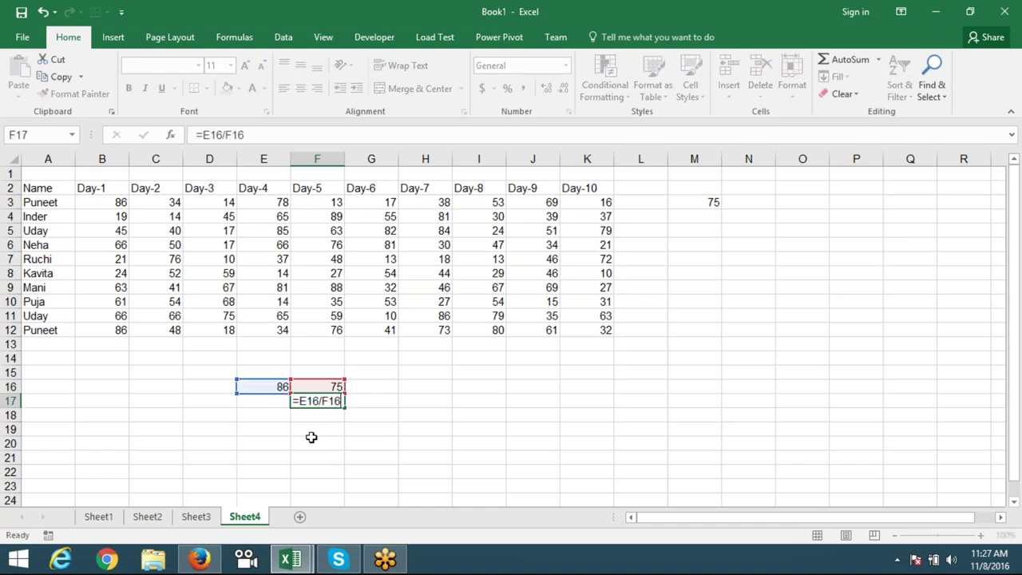
{"action": "key", "text": "Return"}
{"action": "left_click", "coordinate": [334, 401]}
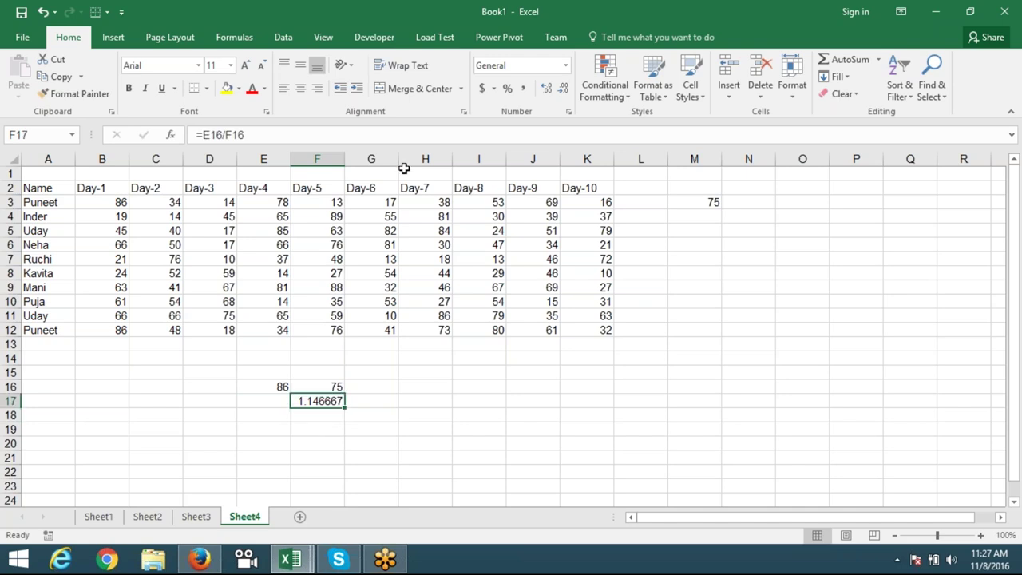
{"action": "left_click", "coordinate": [509, 89]}
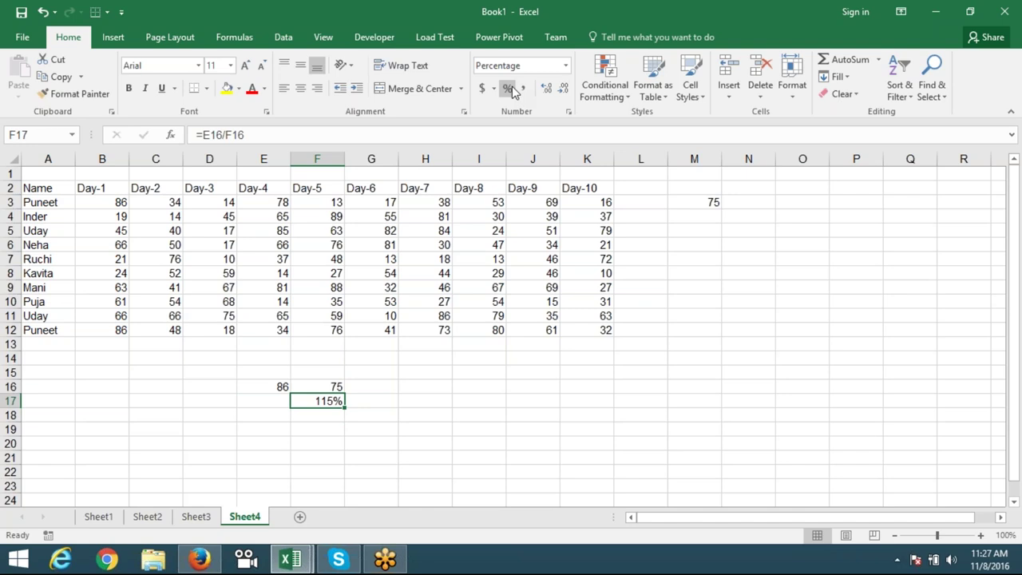
- Clear the E15:F18 test cells, then Paste Special Divide B3:K12 by M3's 75
{"action": "left_click_drag", "start_coordinate": [267, 375], "coordinate": [324, 407]}
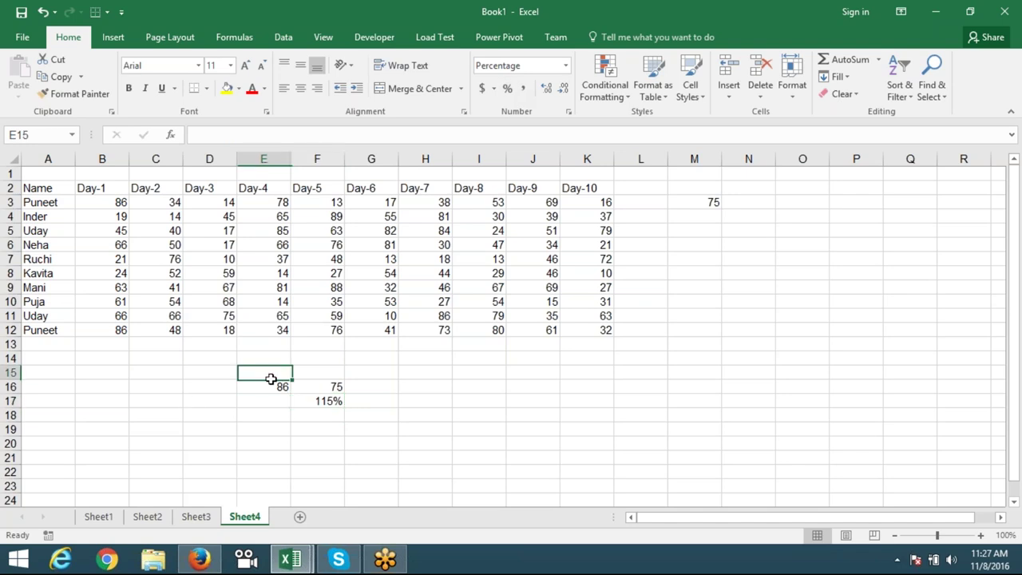
{"action": "key", "text": "Delete"}
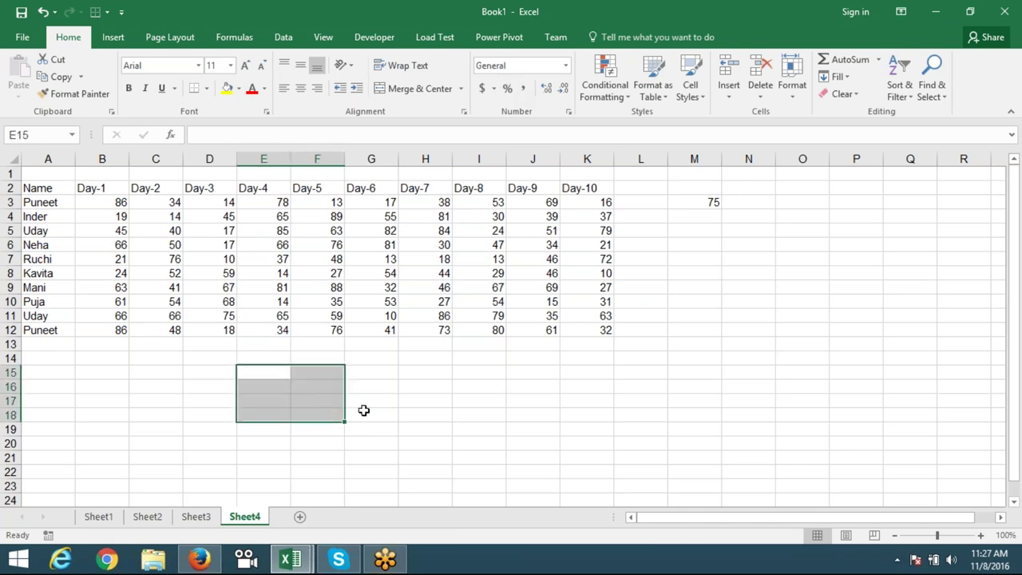
{"action": "left_click", "coordinate": [717, 204]}
{"action": "key", "text": "ctrl+c"}
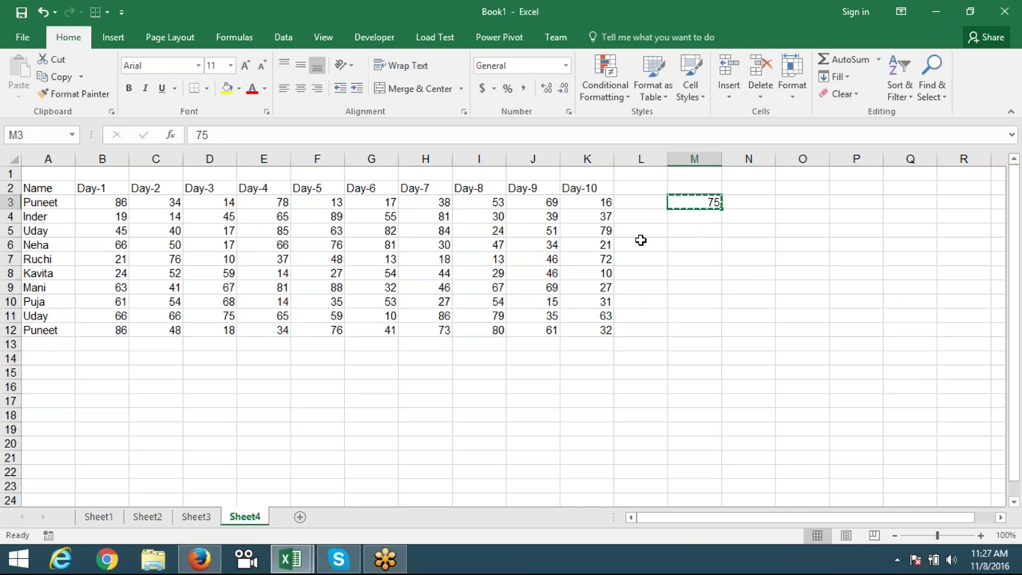
{"action": "mouse_move", "coordinate": [107, 202]}
{"action": "left_mouse_down"}
{"action": "mouse_move", "coordinate": [472, 311]}
{"action": "mouse_move", "coordinate": [488, 329]}
{"action": "left_mouse_up"}
{"action": "right_click", "coordinate": [503, 225]}
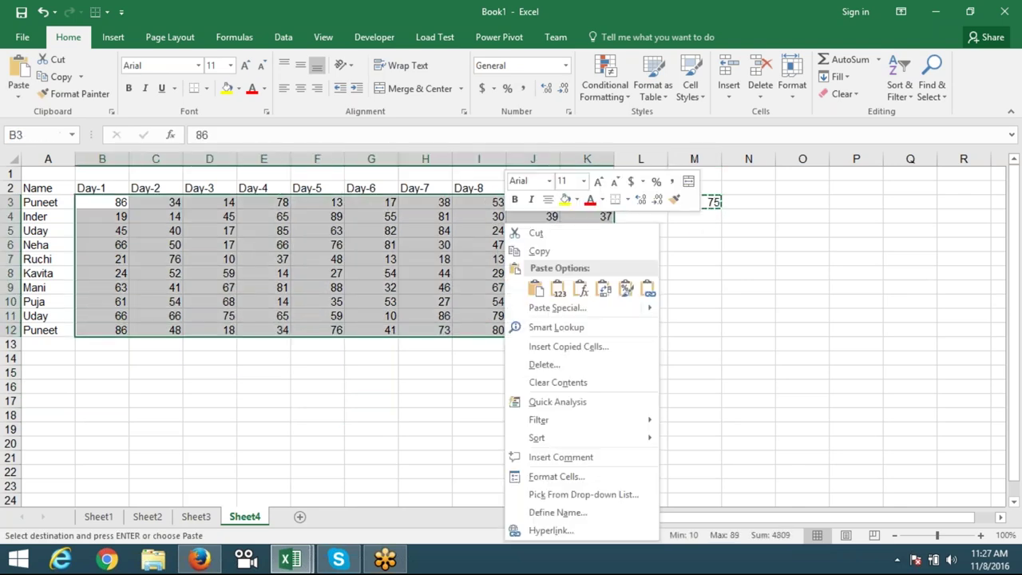
{"action": "left_click", "coordinate": [558, 307]}
{"action": "left_click", "coordinate": [550, 342]}
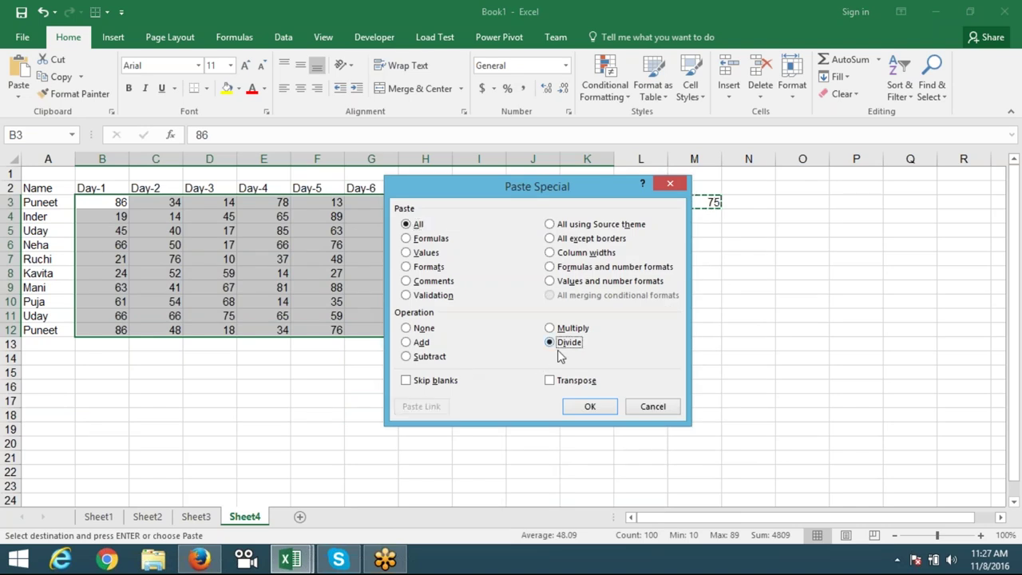
{"action": "left_click", "coordinate": [590, 407]}
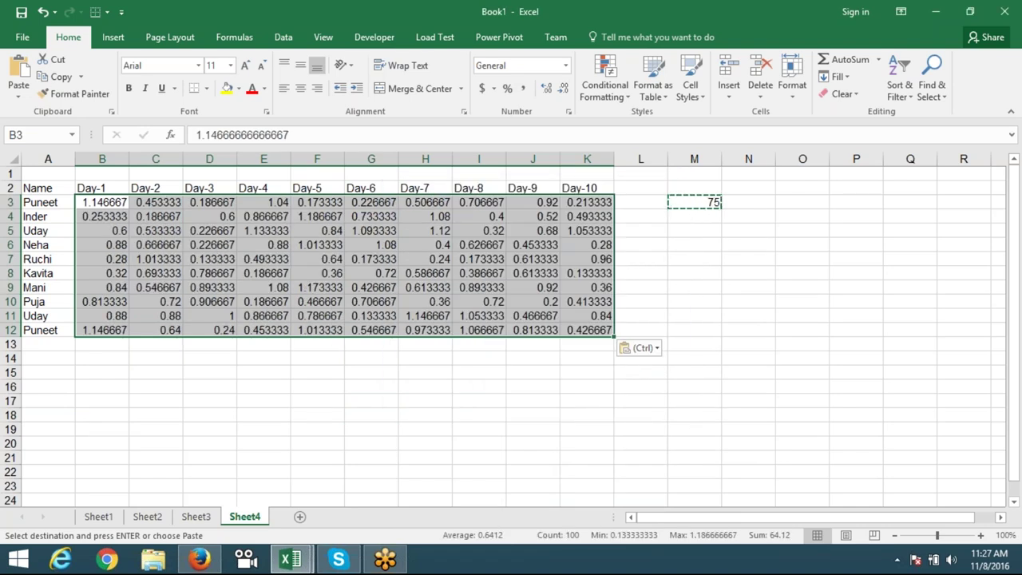
- Apply Percent Style to B3:K12, so B3 shows 115%
{"action": "left_click", "coordinate": [509, 89]}
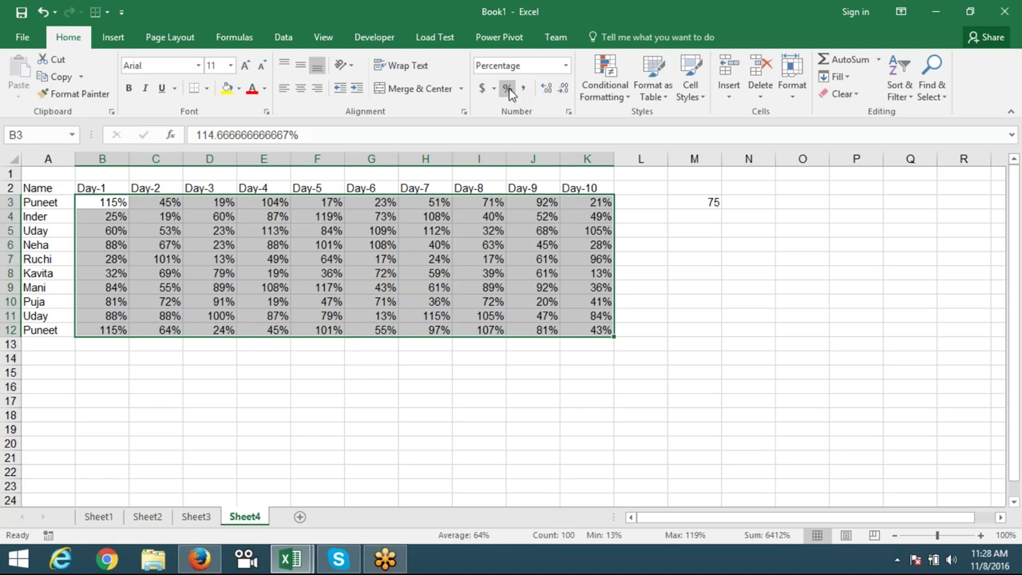
- Undo the percentage formatting and the division to restore whole numbers
{"action": "key", "text": "ctrl+z"}
{"action": "key", "text": "ctrl+z"}
{"action": "left_click", "coordinate": [703, 228]}
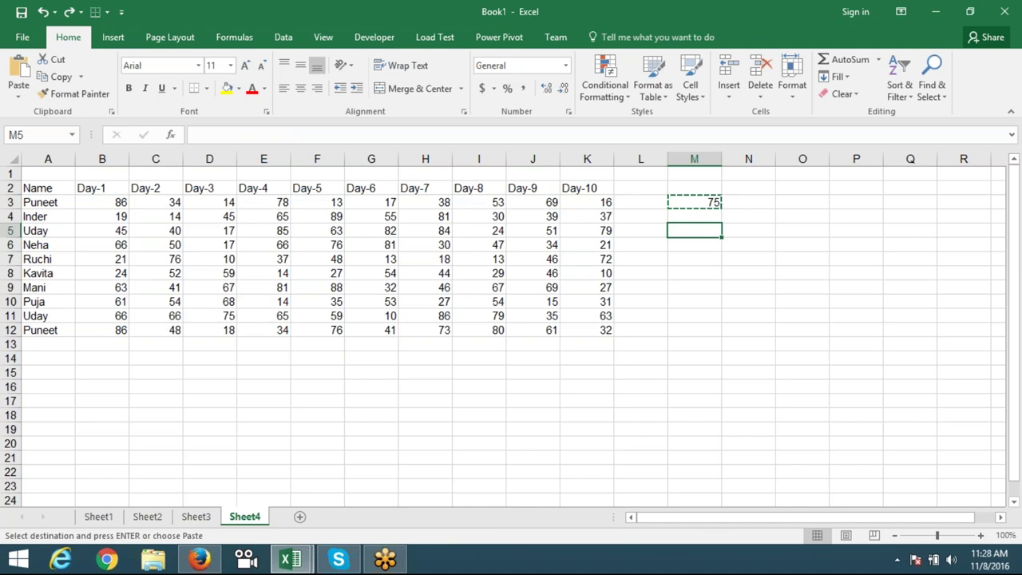
{"action": "key", "text": "Escape"}
- Copy M3's 75 and choose Divide in Paste Special for B3:K12
{"action": "left_click", "coordinate": [707, 202]}
{"action": "key", "text": "ctrl+c"}
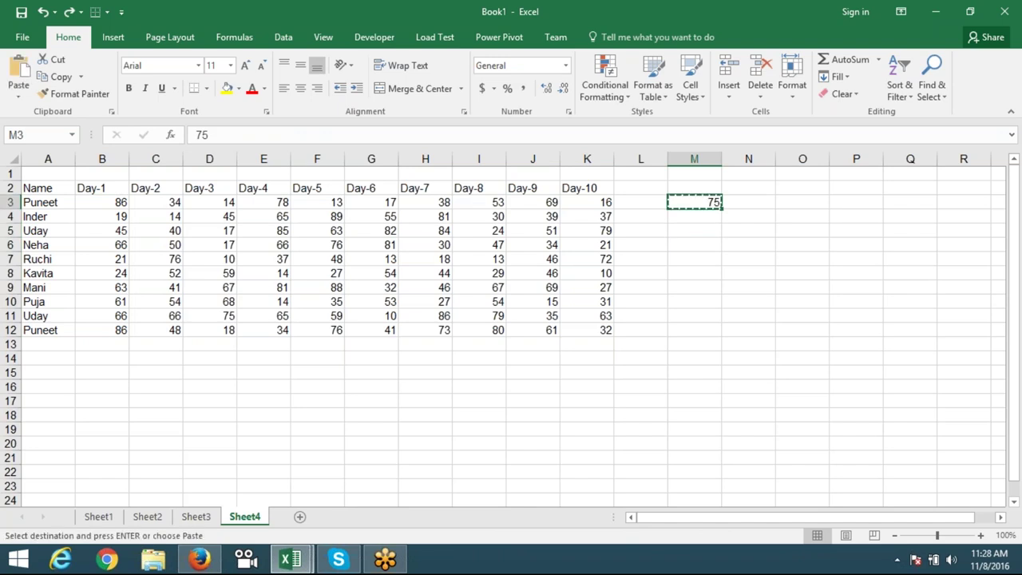
{"action": "mouse_move", "coordinate": [99, 203]}
{"action": "left_mouse_down"}
{"action": "mouse_move", "coordinate": [559, 313]}
{"action": "mouse_move", "coordinate": [591, 331]}
{"action": "left_mouse_up"}
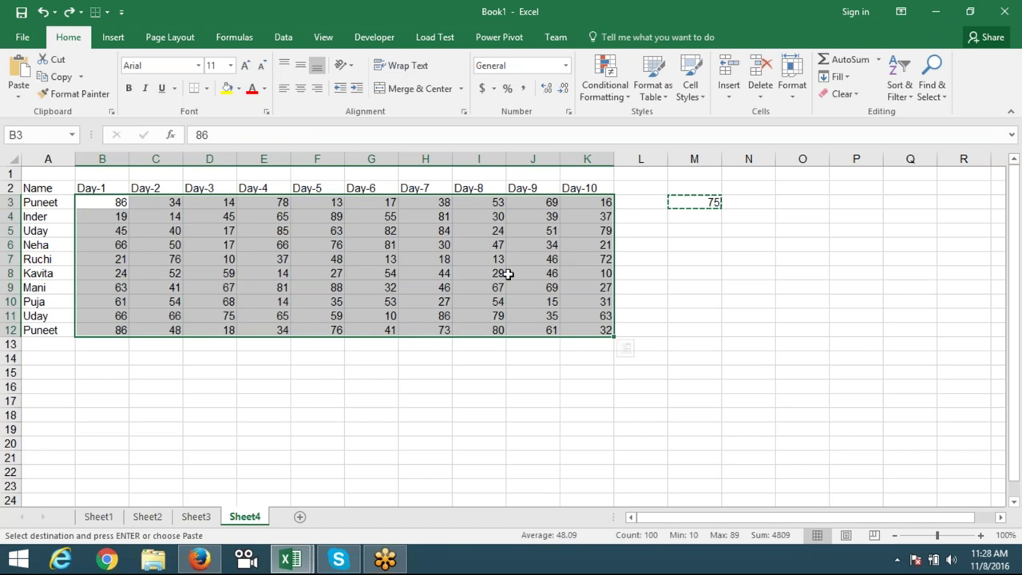
{"action": "right_click", "coordinate": [344, 293]}
{"action": "left_click", "coordinate": [376, 309]}
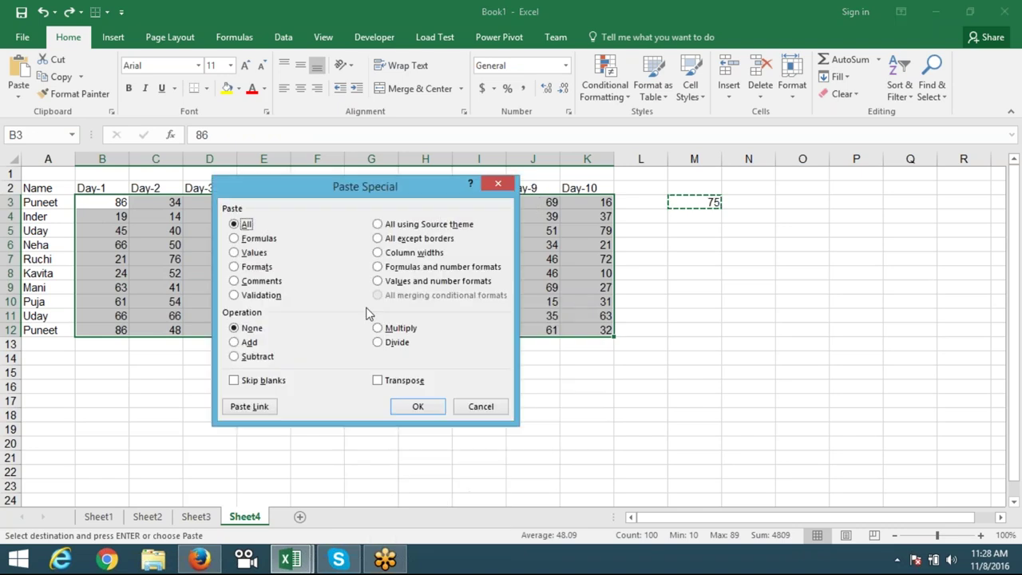
{"action": "left_click_drag", "start_coordinate": [354, 193], "coordinate": [679, 302]}
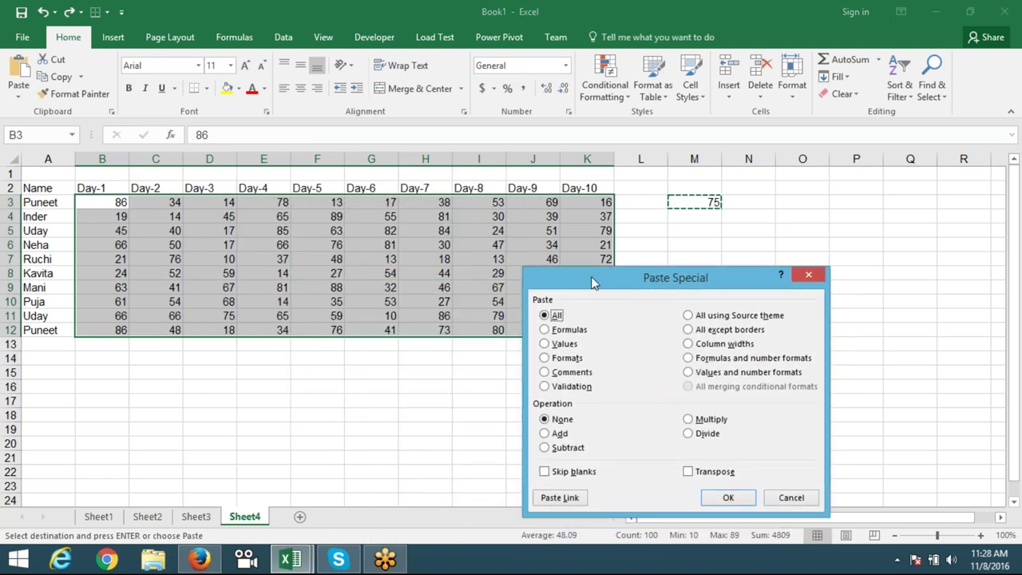
{"action": "left_click_drag", "start_coordinate": [615, 297], "coordinate": [577, 275]}
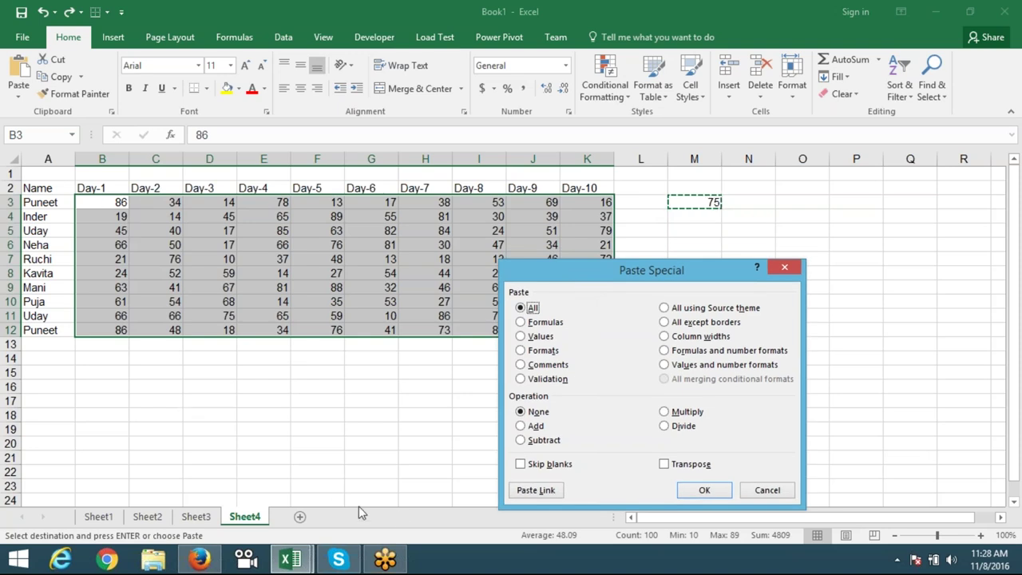
{"action": "left_click_drag", "start_coordinate": [558, 273], "coordinate": [544, 268]}
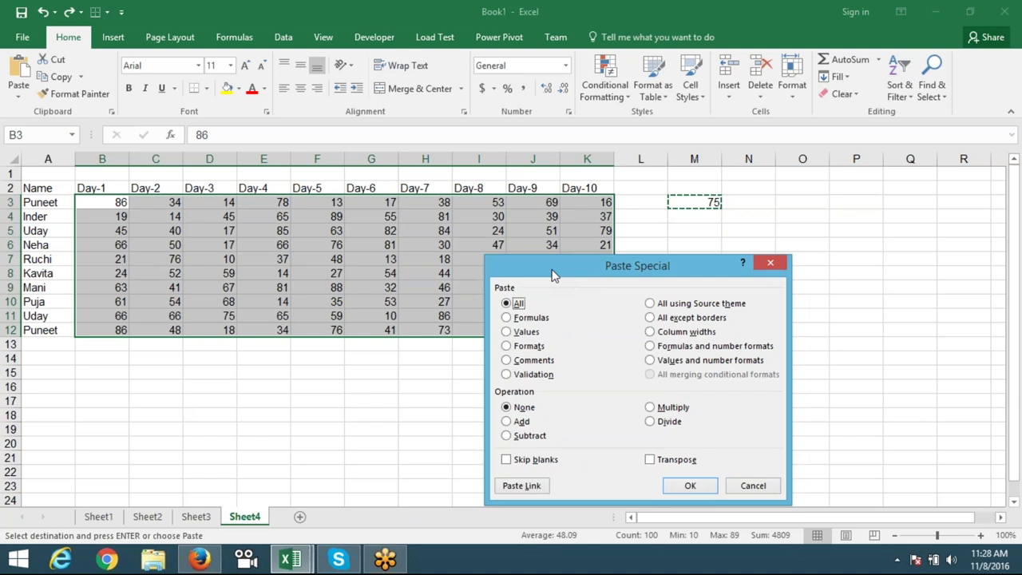
{"action": "left_click", "coordinate": [663, 423]}
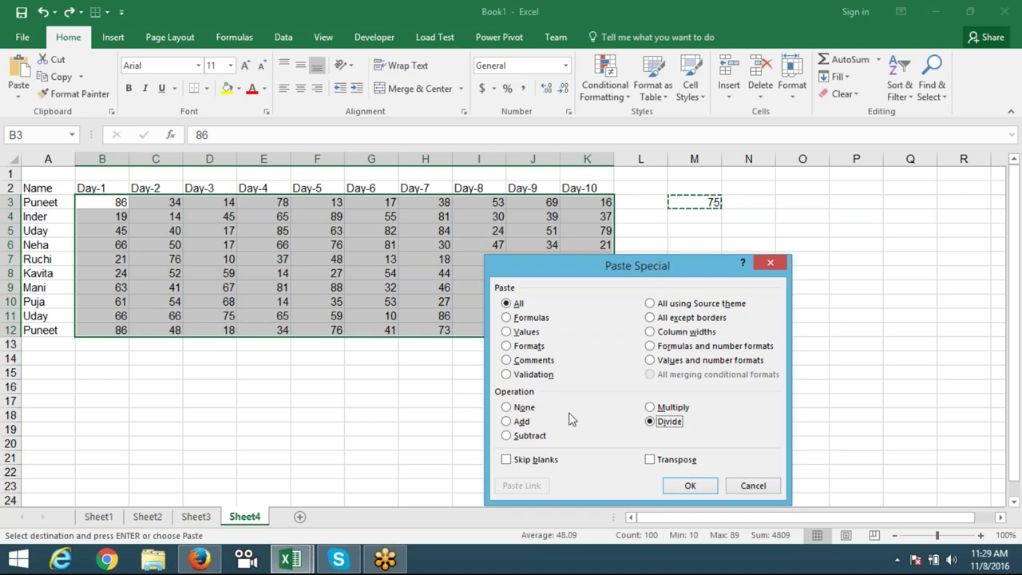
- Apply the Divide paste so B3 reads 1.146667, then deselect the grid
{"action": "left_click", "coordinate": [700, 489]}
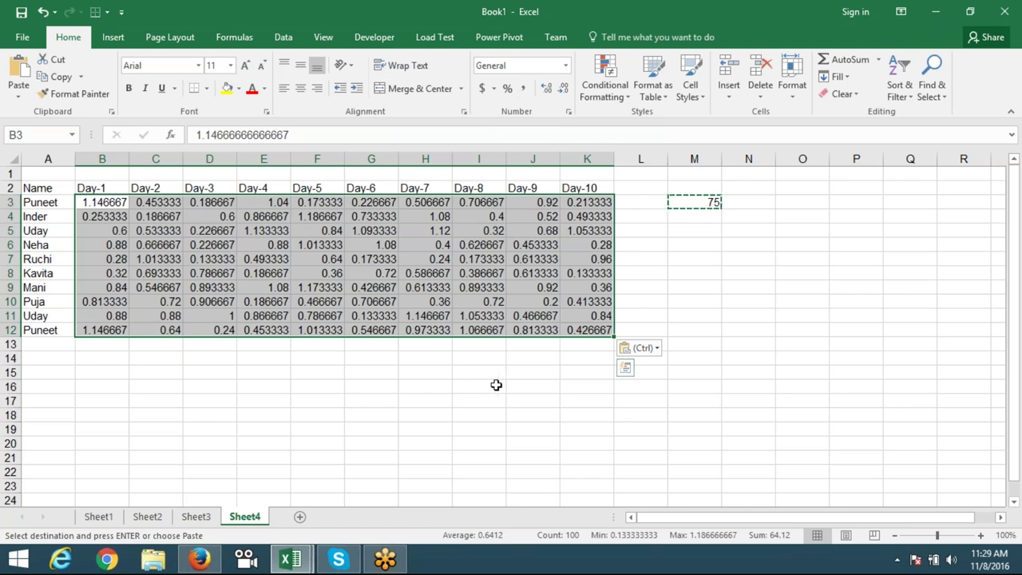
{"action": "left_click", "coordinate": [387, 386]}
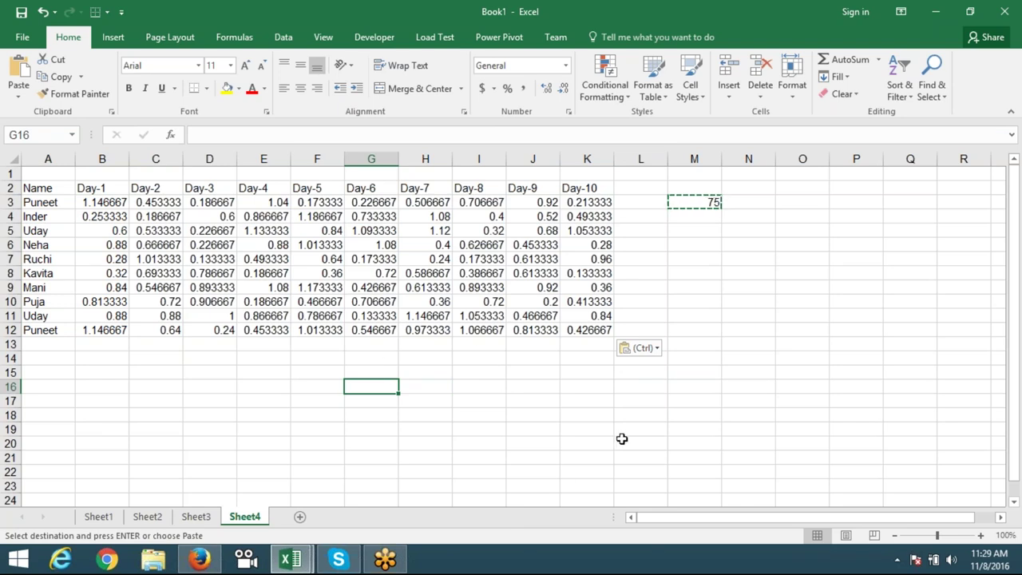
- Apply Percent Style to D4's 0.6, undo with General format, and reapply to show 60%
{"action": "left_click", "coordinate": [227, 215]}
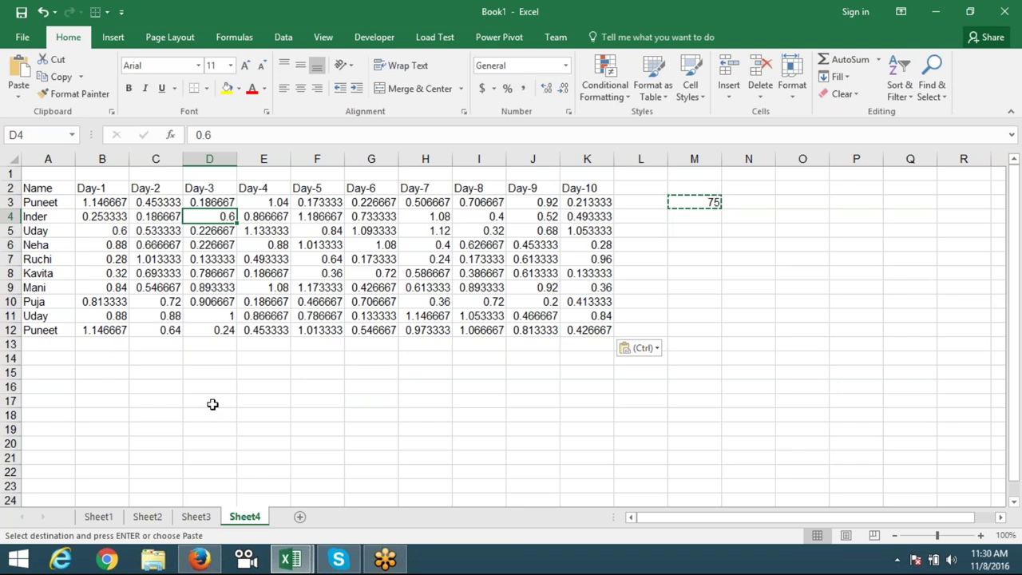
{"action": "double_click", "coordinate": [202, 134]}
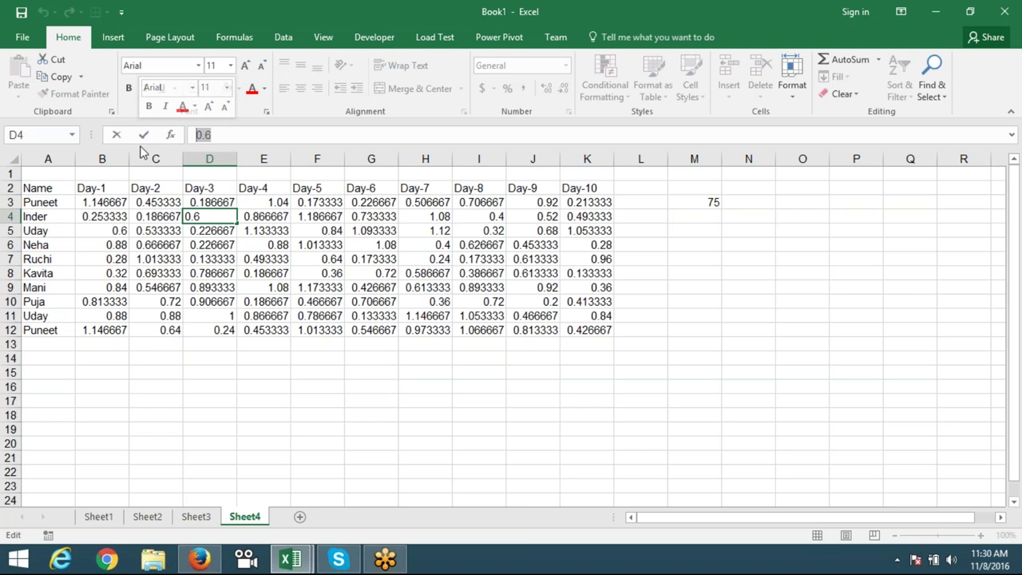
{"action": "key", "text": "Escape"}
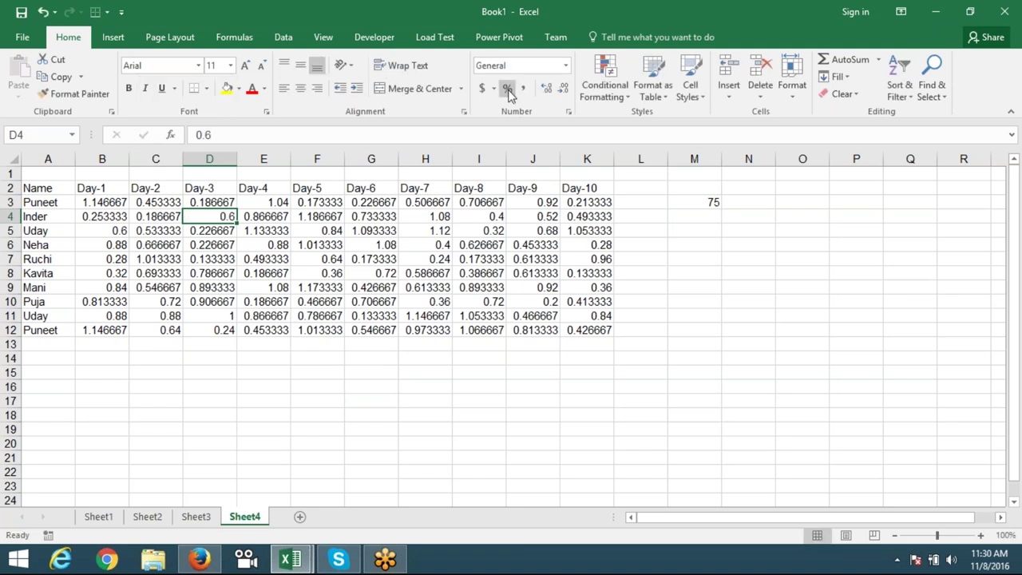
{"action": "left_click", "coordinate": [508, 91]}
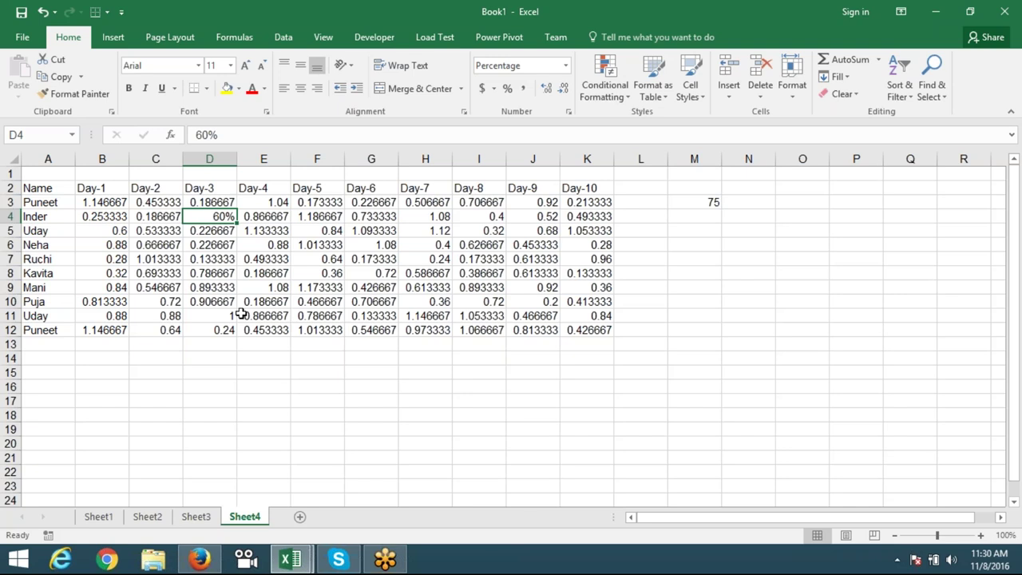
{"action": "key", "text": "ctrl+shift+asciitilde"}
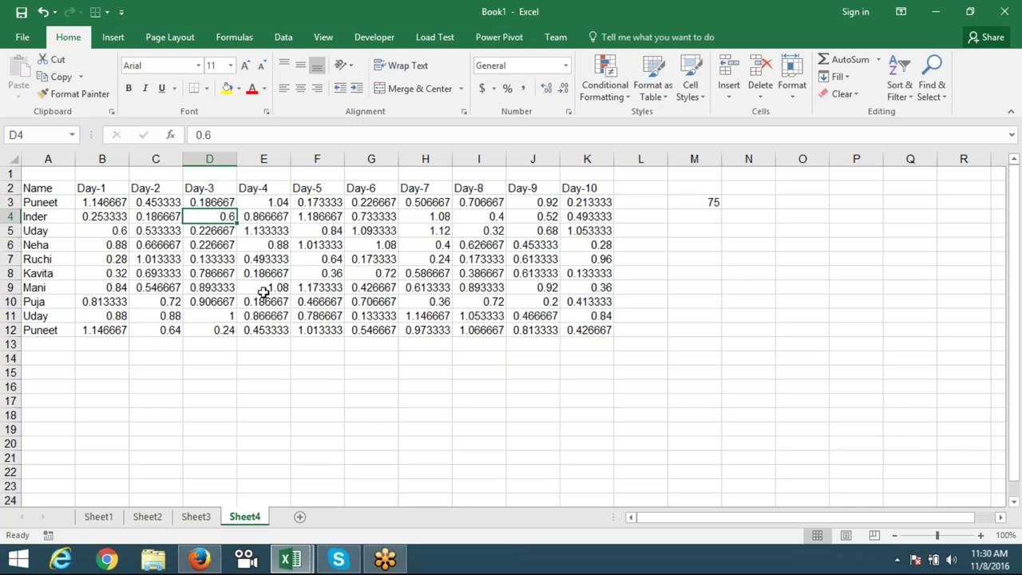
{"action": "left_click", "coordinate": [506, 91]}
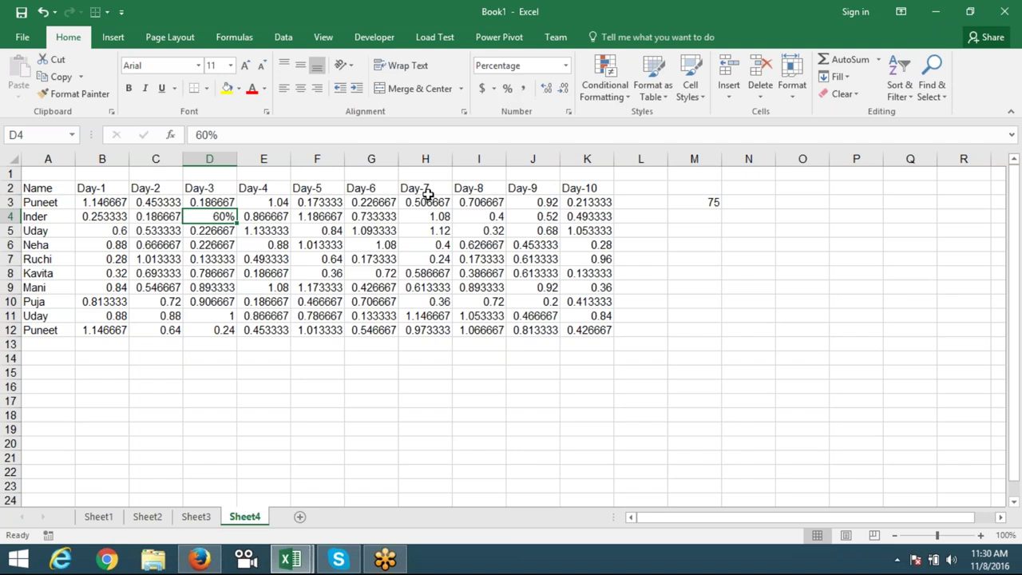
{"action": "left_click", "coordinate": [476, 375]}
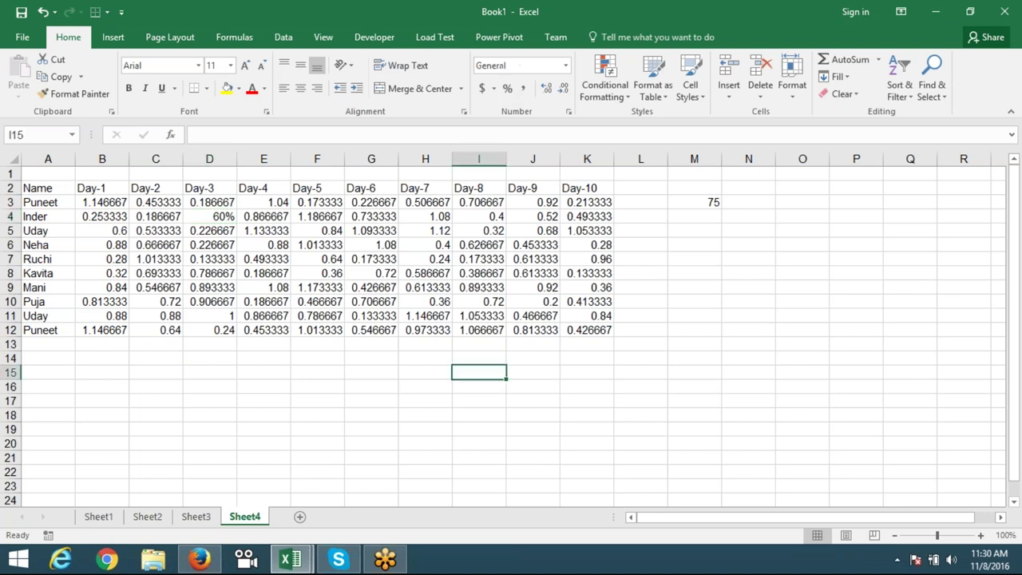
{"action": "scroll", "coordinate": [479, 380], "scroll_direction": "down", "scroll_amount": 2}
{"action": "key", "text": "ctrl+2"}
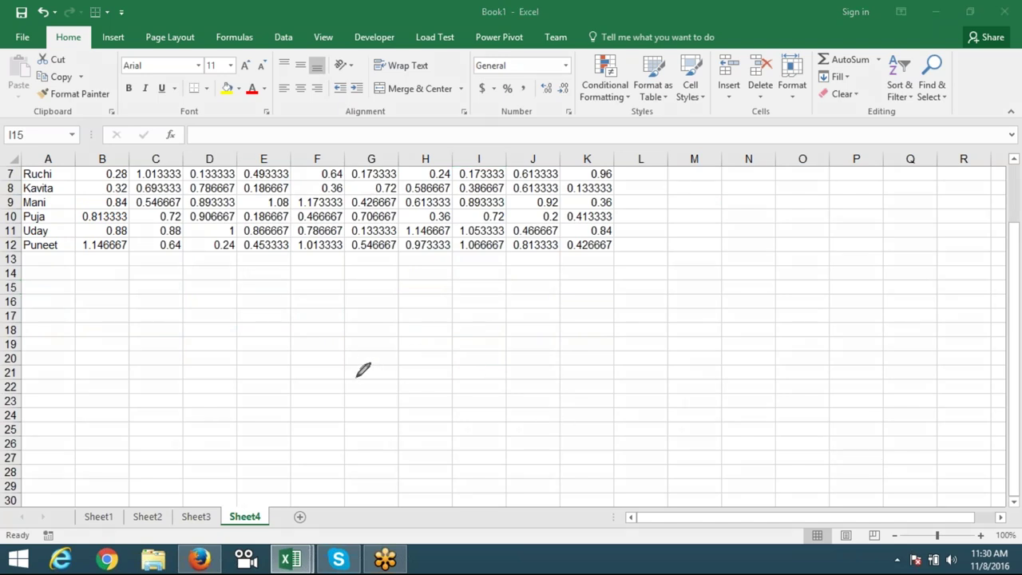
{"action": "left_click_drag", "start_coordinate": [266, 322], "coordinate": [267, 385]}
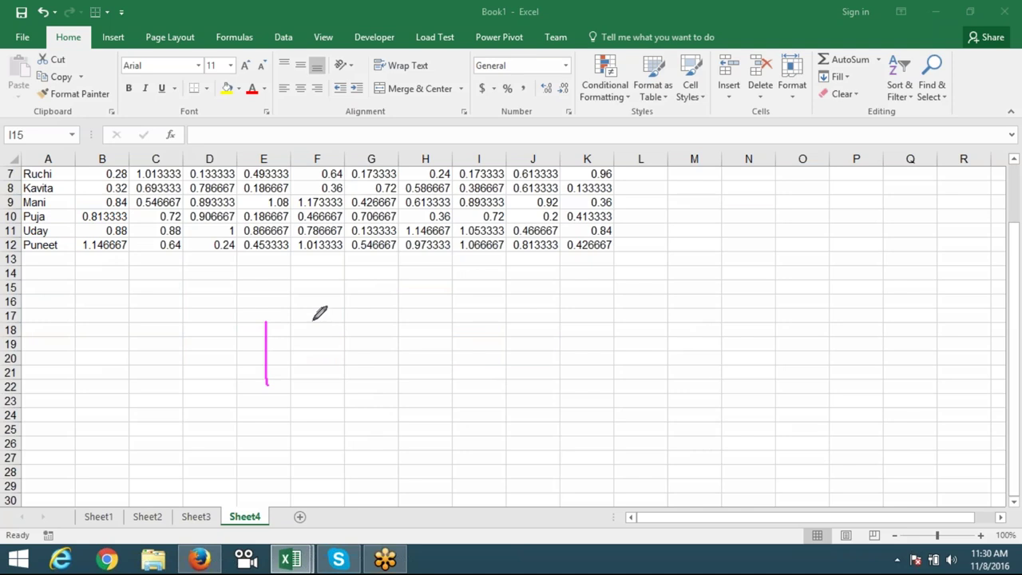
{"action": "left_click_drag", "start_coordinate": [310, 322], "coordinate": [368, 326]}
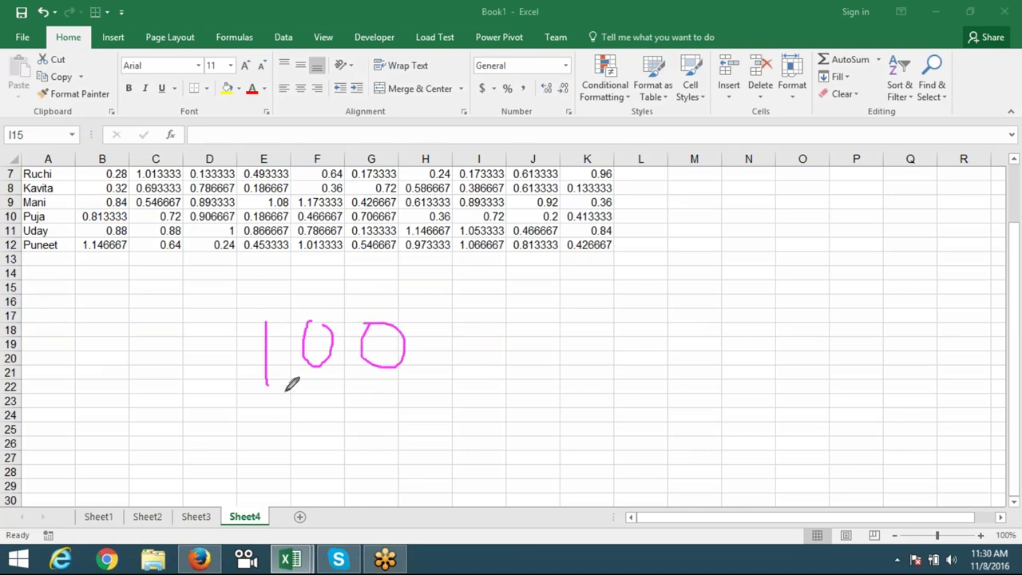
{"action": "left_click_drag", "start_coordinate": [254, 406], "coordinate": [469, 400]}
{"action": "left_click_drag", "start_coordinate": [354, 412], "coordinate": [354, 481]}
{"action": "left_click_drag", "start_coordinate": [383, 433], "coordinate": [372, 430]}
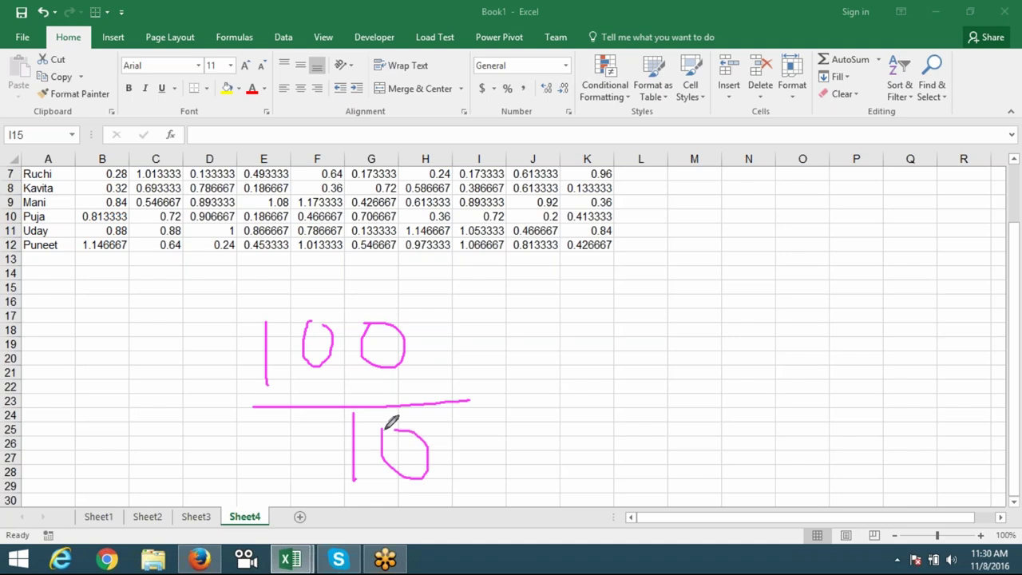
{"action": "left_click_drag", "start_coordinate": [476, 384], "coordinate": [545, 433]}
{"action": "left_click_drag", "start_coordinate": [517, 383], "coordinate": [516, 443]}
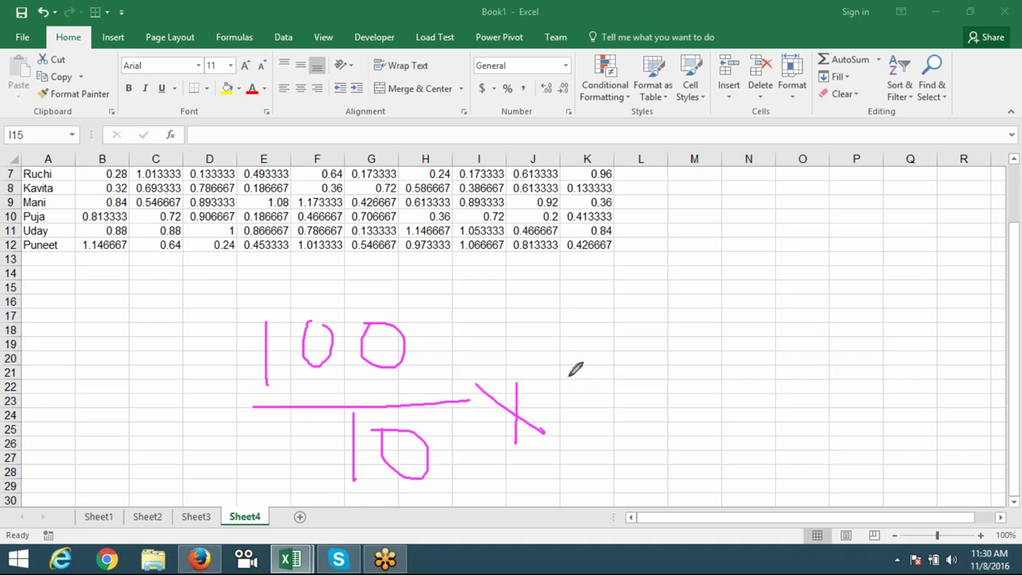
{"action": "left_click_drag", "start_coordinate": [568, 376], "coordinate": [571, 410]}
{"action": "left_click_drag", "start_coordinate": [611, 361], "coordinate": [632, 386]}
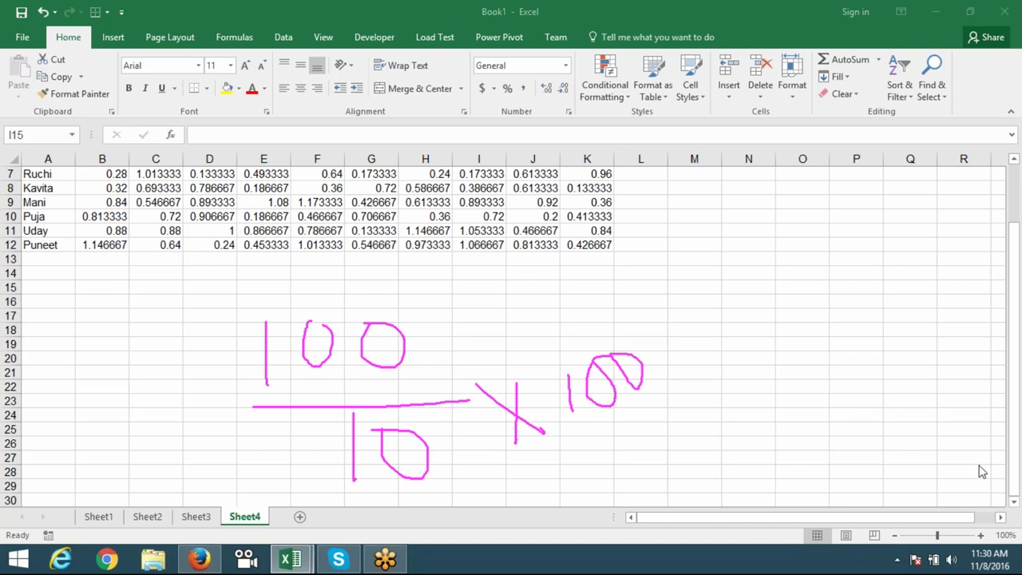
{"action": "key", "text": "e"}
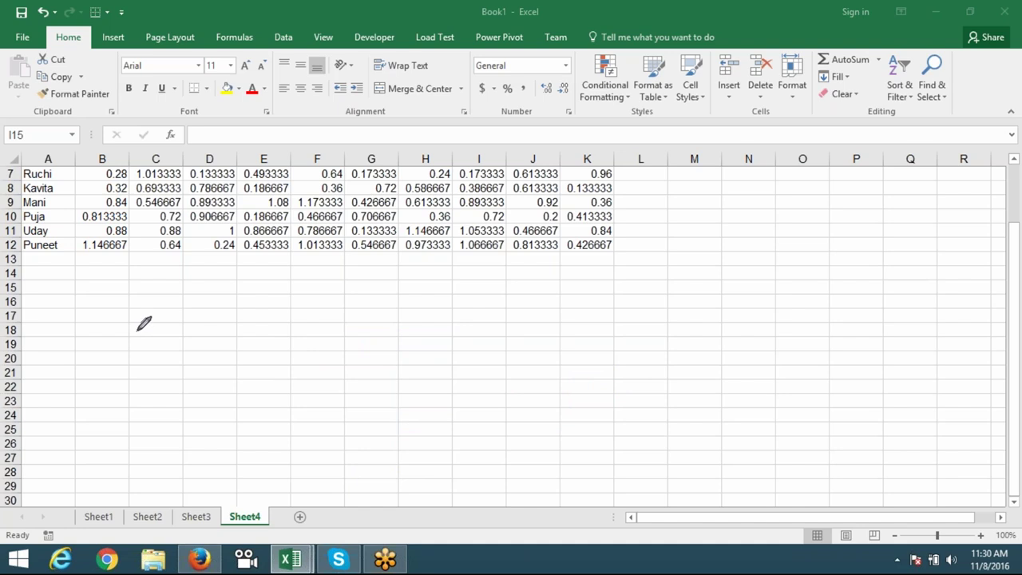
{"action": "left_click_drag", "start_coordinate": [136, 328], "coordinate": [126, 380]}
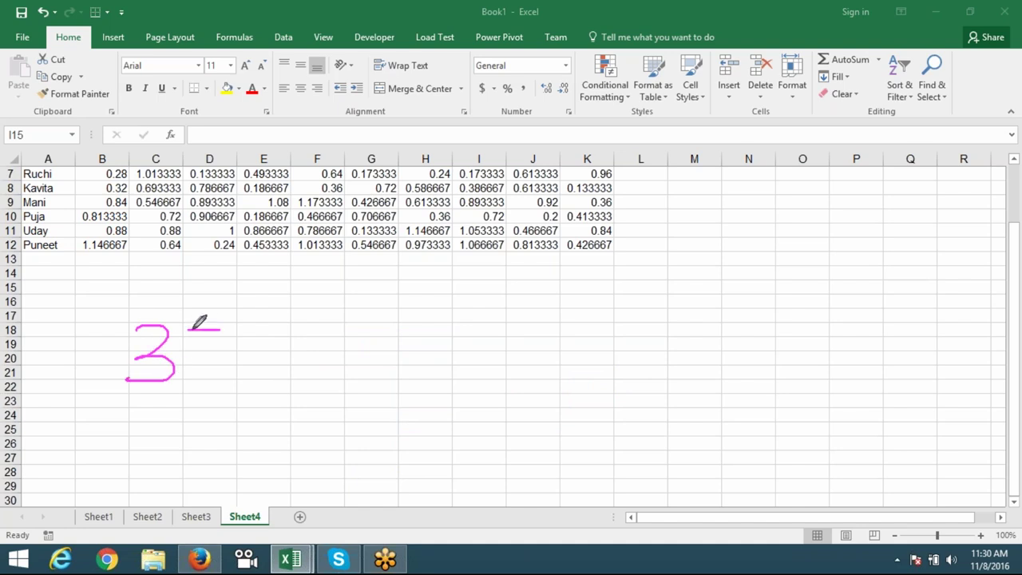
{"action": "left_click_drag", "start_coordinate": [220, 329], "coordinate": [190, 377]}
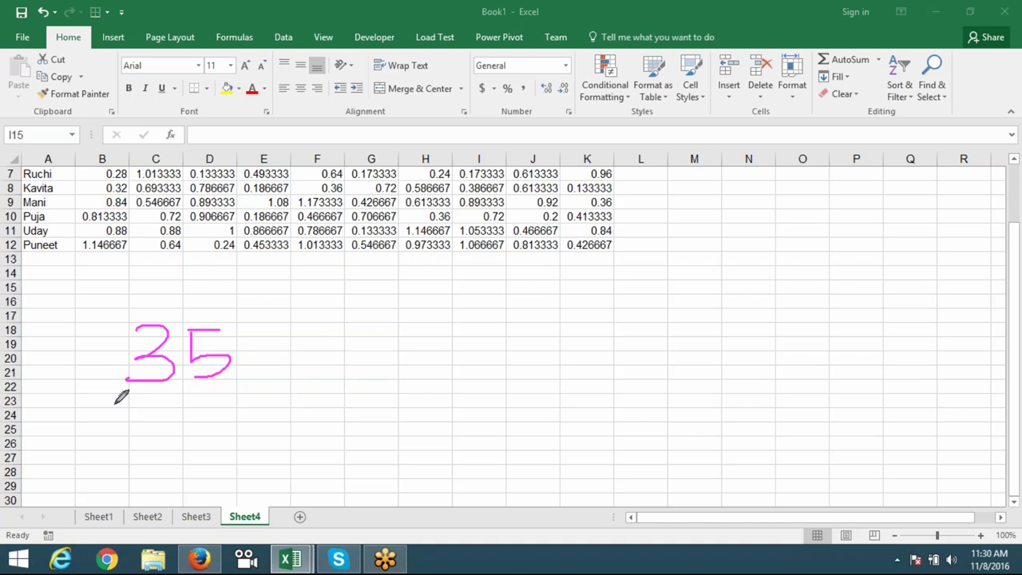
{"action": "left_click_drag", "start_coordinate": [106, 404], "coordinate": [248, 403]}
{"action": "left_click_drag", "start_coordinate": [163, 416], "coordinate": [159, 457]}
{"action": "left_click_drag", "start_coordinate": [190, 423], "coordinate": [232, 425]}
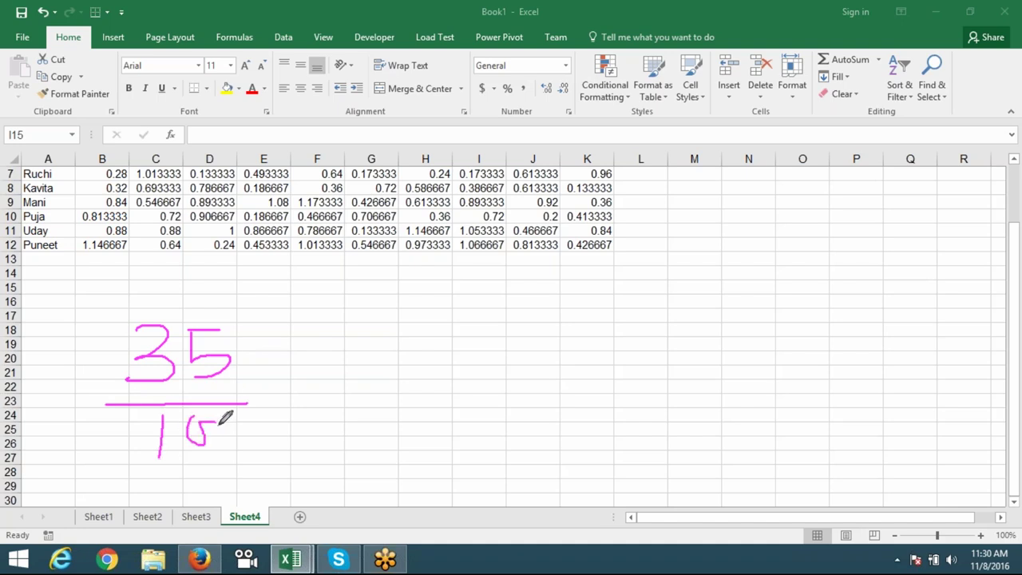
{"action": "mouse_move", "coordinate": [252, 383]}
{"action": "left_mouse_down"}
{"action": "mouse_move", "coordinate": [290, 417]}
{"action": "mouse_move", "coordinate": [261, 420]}
{"action": "left_mouse_up"}
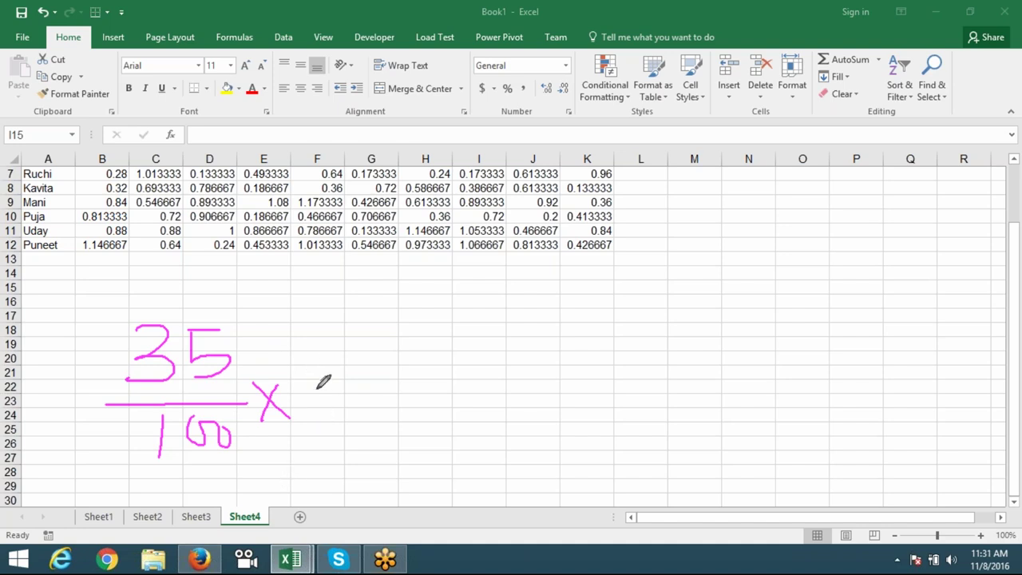
{"action": "left_click_drag", "start_coordinate": [317, 369], "coordinate": [316, 413]}
{"action": "mouse_move", "coordinate": [342, 371]}
{"action": "left_mouse_down"}
{"action": "mouse_move", "coordinate": [399, 392]}
{"action": "mouse_move", "coordinate": [398, 382]}
{"action": "left_mouse_up"}
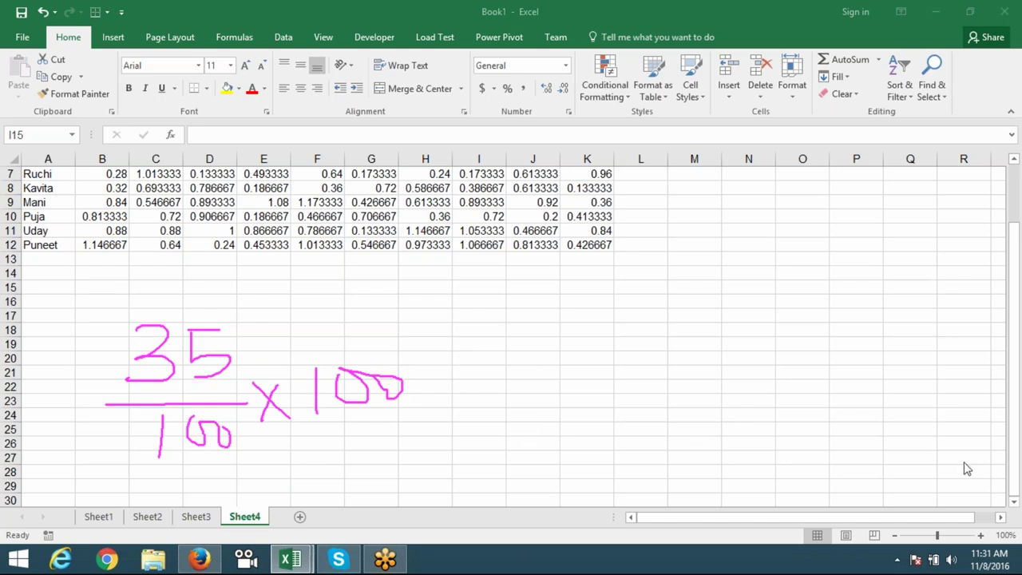
{"action": "left_click_drag", "start_coordinate": [308, 342], "coordinate": [304, 449]}
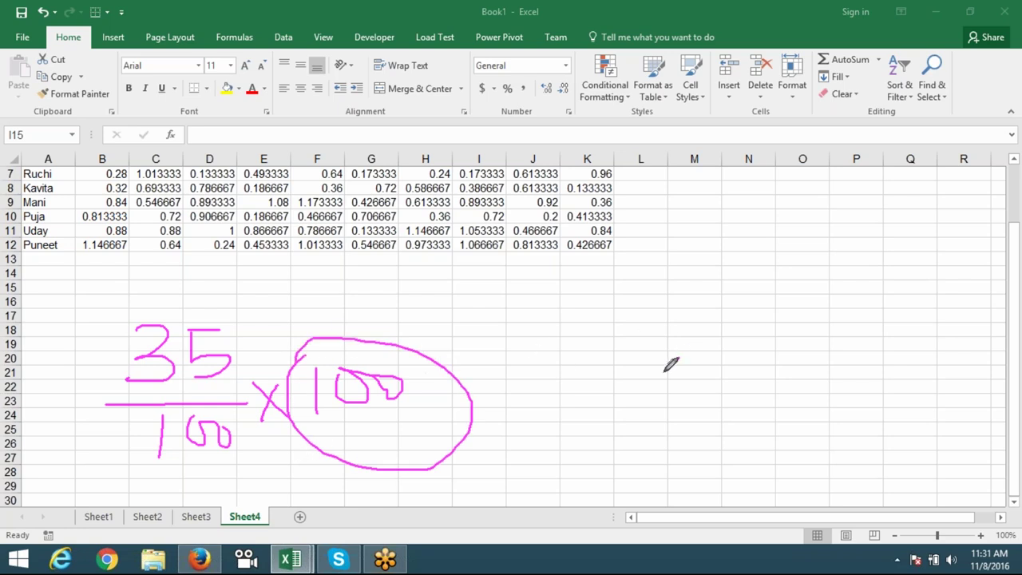
{"action": "left_click_drag", "start_coordinate": [678, 358], "coordinate": [610, 436]}
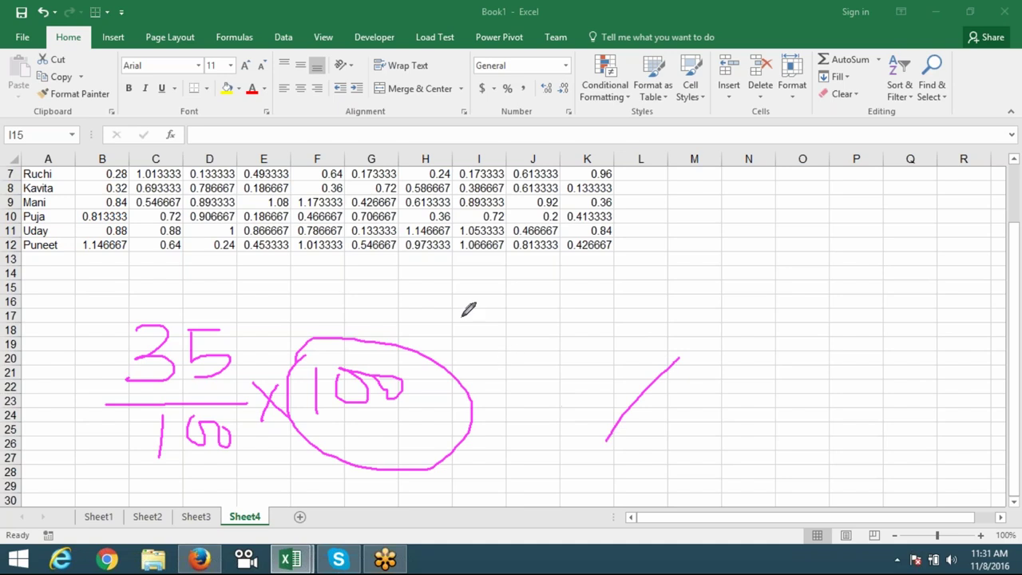
{"action": "mouse_move", "coordinate": [462, 306]}
{"action": "left_mouse_down"}
{"action": "mouse_move", "coordinate": [502, 299]}
{"action": "mouse_move", "coordinate": [474, 337]}
{"action": "left_mouse_up"}
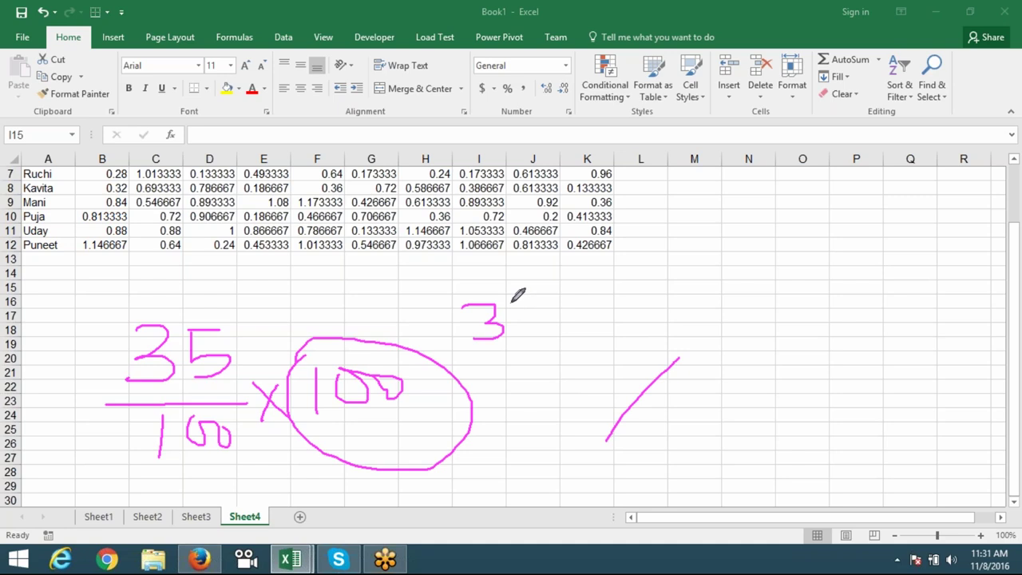
{"action": "left_click_drag", "start_coordinate": [549, 303], "coordinate": [517, 340]}
{"action": "mouse_move", "coordinate": [553, 304]}
{"action": "left_mouse_down"}
{"action": "mouse_move", "coordinate": [598, 329]}
{"action": "mouse_move", "coordinate": [578, 335]}
{"action": "left_mouse_up"}
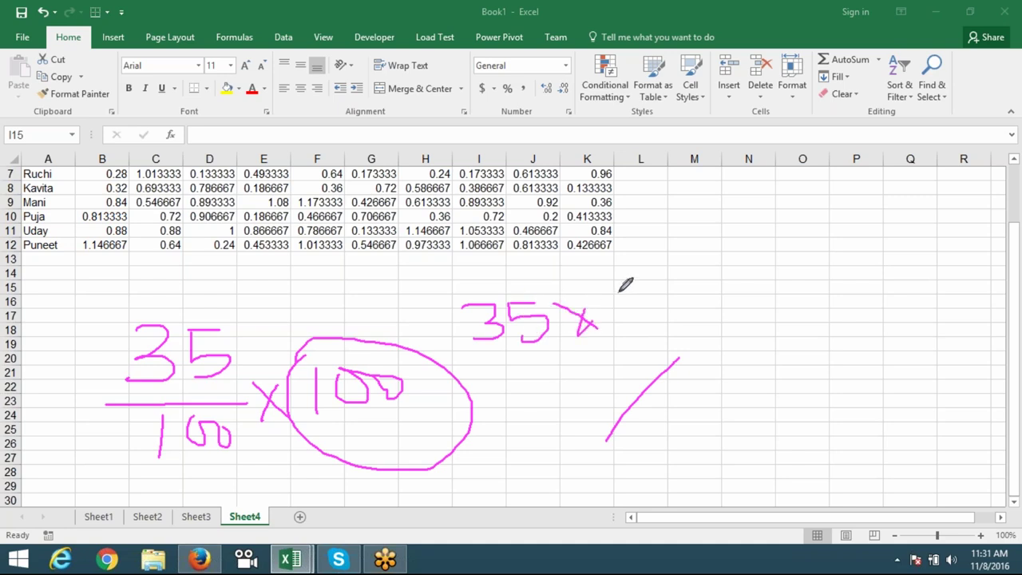
{"action": "mouse_move", "coordinate": [614, 294]}
{"action": "left_mouse_down"}
{"action": "mouse_move", "coordinate": [615, 324]}
{"action": "mouse_move", "coordinate": [661, 326]}
{"action": "left_mouse_up"}
{"action": "left_click_drag", "start_coordinate": [611, 294], "coordinate": [606, 327]}
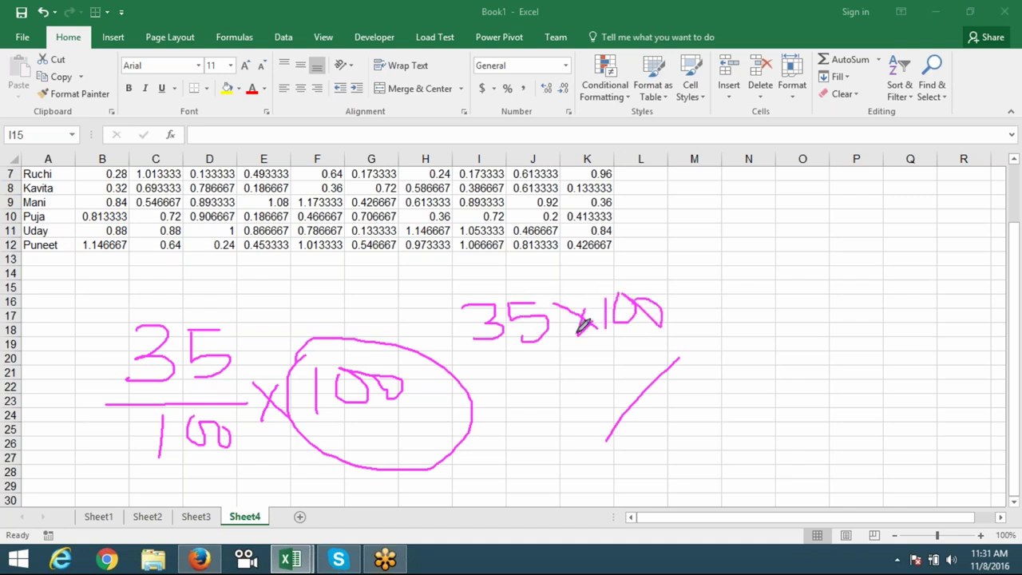
{"action": "left_click_drag", "start_coordinate": [500, 358], "coordinate": [631, 360]}
{"action": "mouse_move", "coordinate": [561, 364]}
{"action": "left_mouse_down"}
{"action": "mouse_move", "coordinate": [562, 385]}
{"action": "mouse_move", "coordinate": [601, 365]}
{"action": "left_mouse_up"}
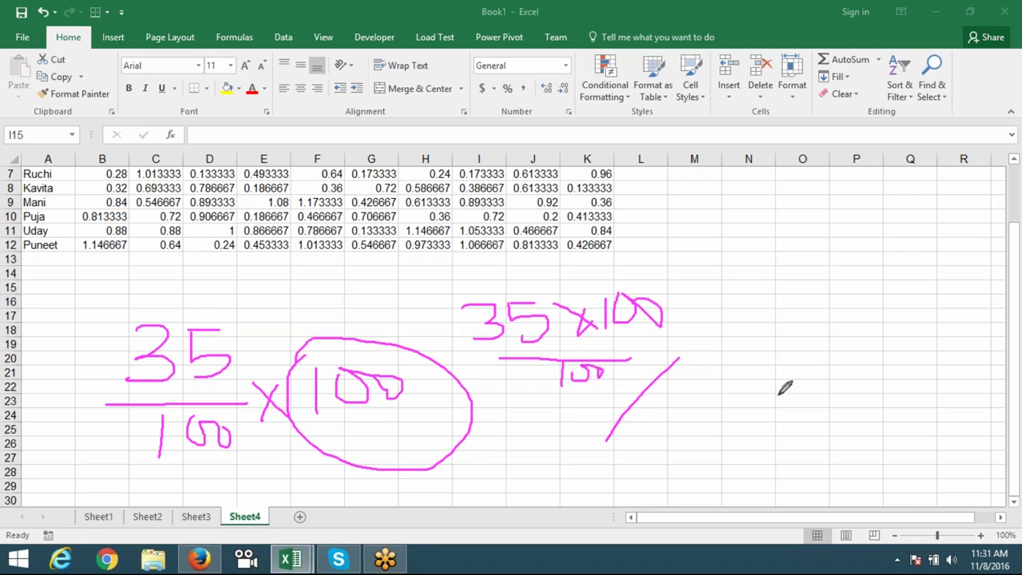
{"action": "left_click_drag", "start_coordinate": [592, 291], "coordinate": [632, 408]}
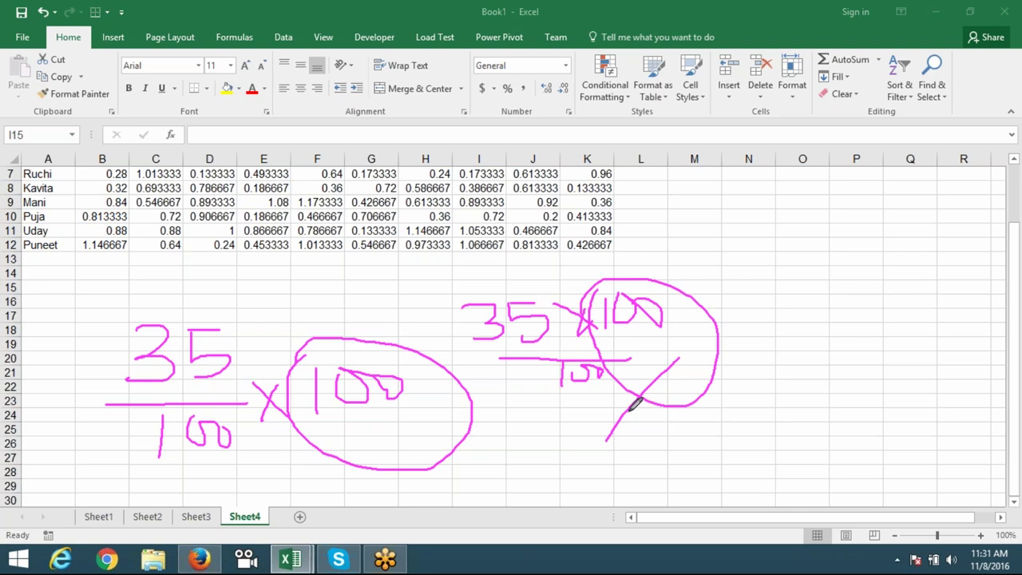
{"action": "key", "text": "Escape"}
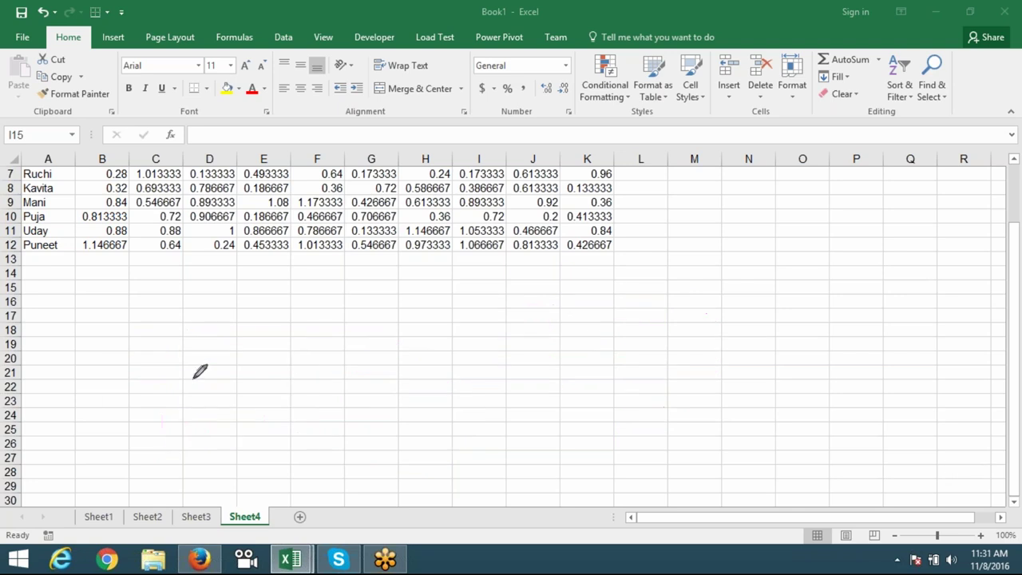
- Enter 100 in C17 and 0.6 in D17
{"action": "left_click", "coordinate": [178, 315]}
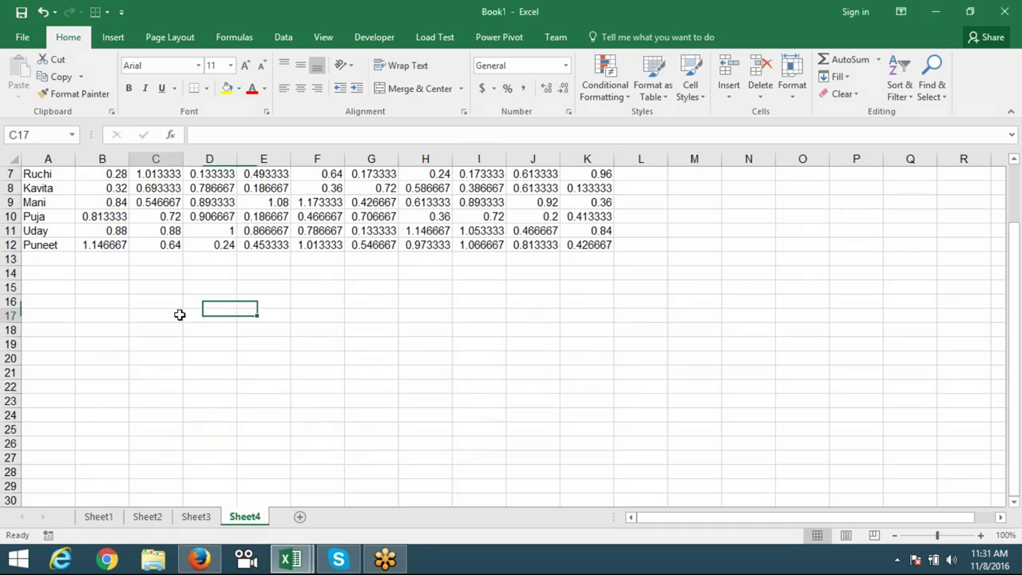
{"action": "type", "text": "100"}
{"action": "key", "text": "Tab"}
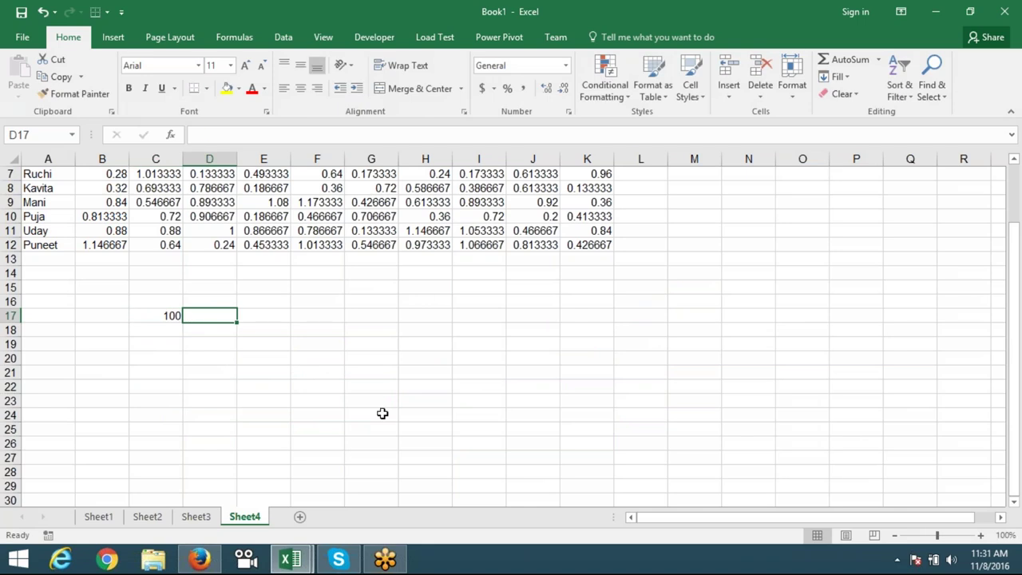
{"action": "type", "text": "0"}
{"action": "type", "text": ".6"}
{"action": "key", "text": "Return"}
- Enter =C17*D17 in E17, returning 60
{"action": "key", "text": "Up"}
{"action": "key", "text": "Right"}
{"action": "type", "text": "="}
{"action": "key", "text": "Left"}
{"action": "key", "text": "Left"}
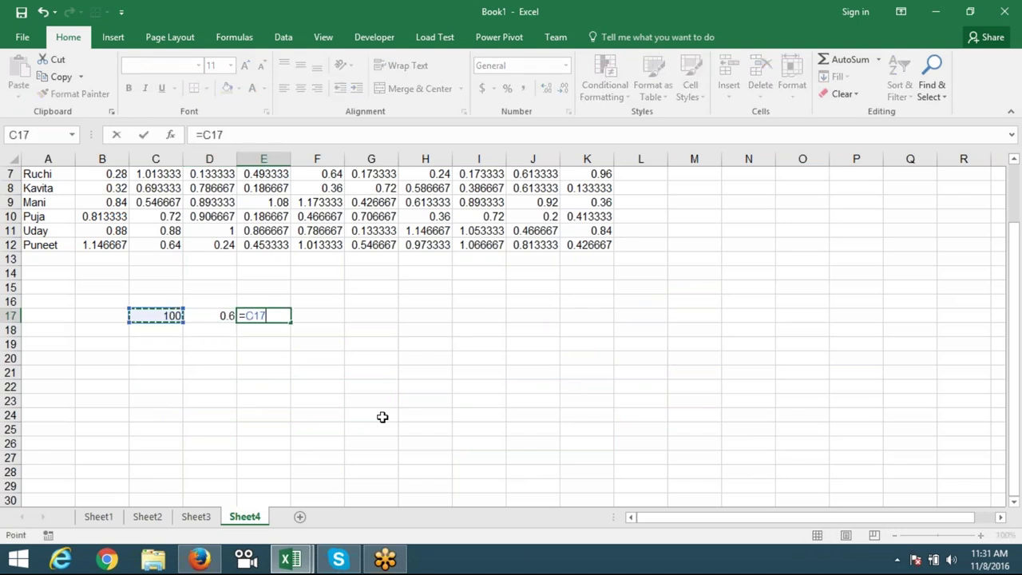
{"action": "type", "text": "*"}
{"action": "key", "text": "Left"}
{"action": "key", "text": "Return"}
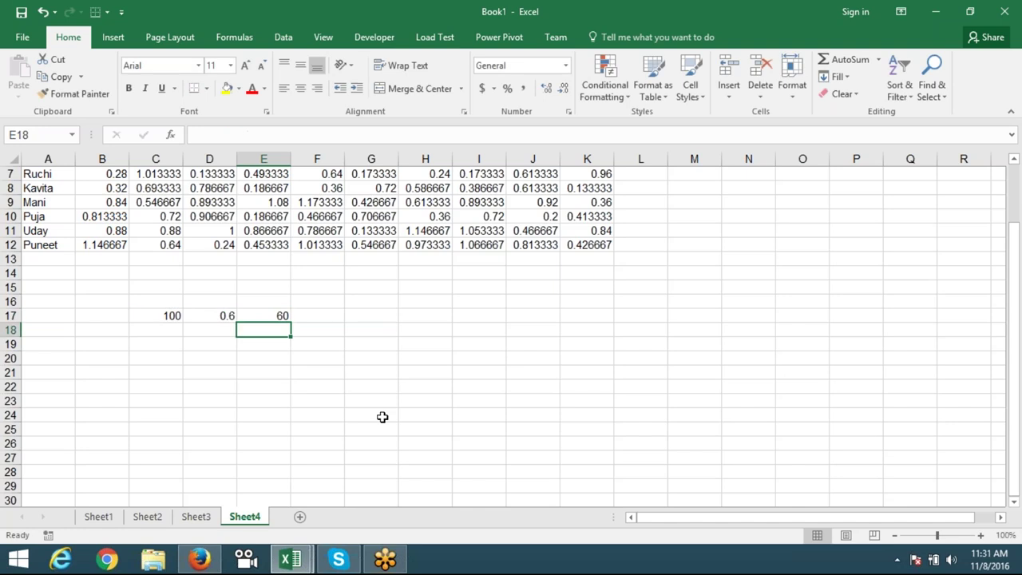
{"action": "left_click", "coordinate": [270, 318]}
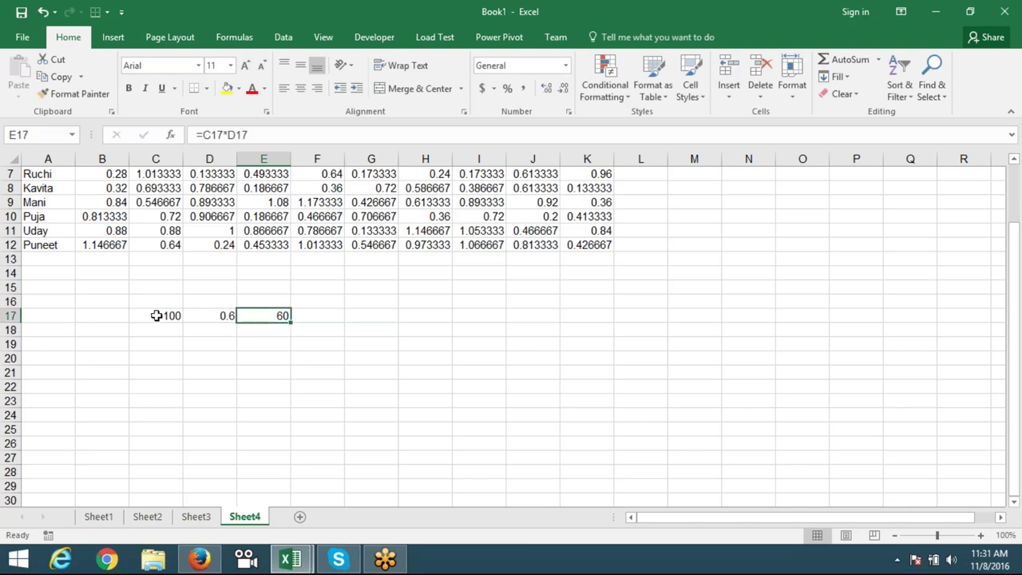
{"action": "left_click", "coordinate": [155, 317]}
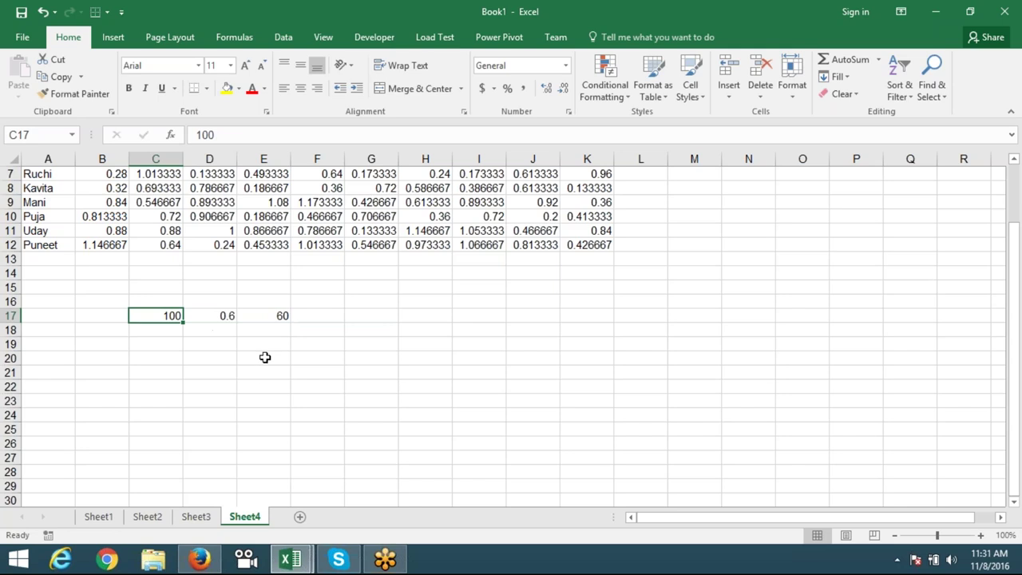
{"action": "scroll", "coordinate": [263, 356], "scroll_direction": "up", "scroll_amount": 1}
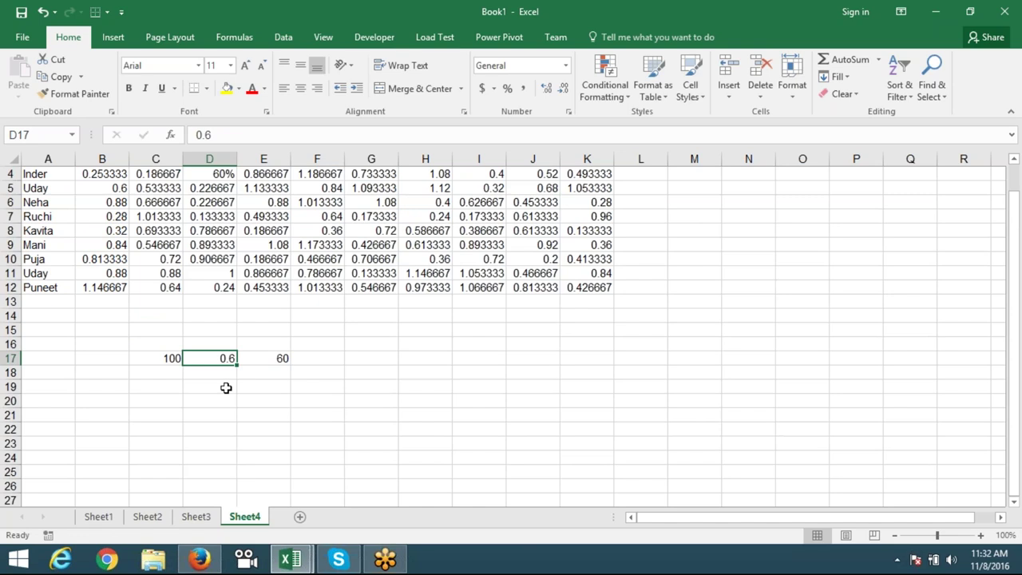
- Format D17's 0.6 as 60% and confirm E17 still returns 60
{"action": "left_click", "coordinate": [507, 88]}
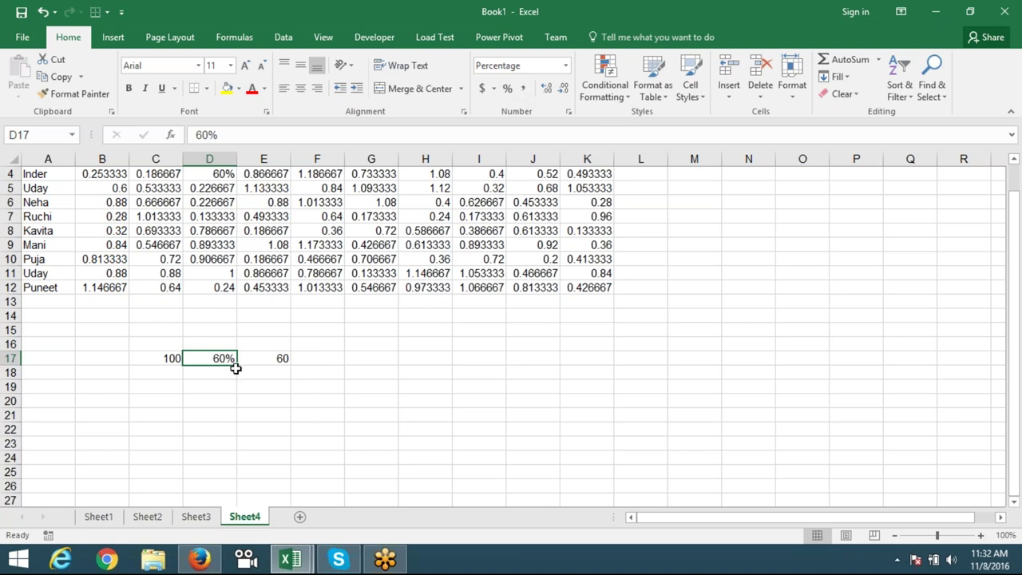
{"action": "left_click", "coordinate": [281, 361]}
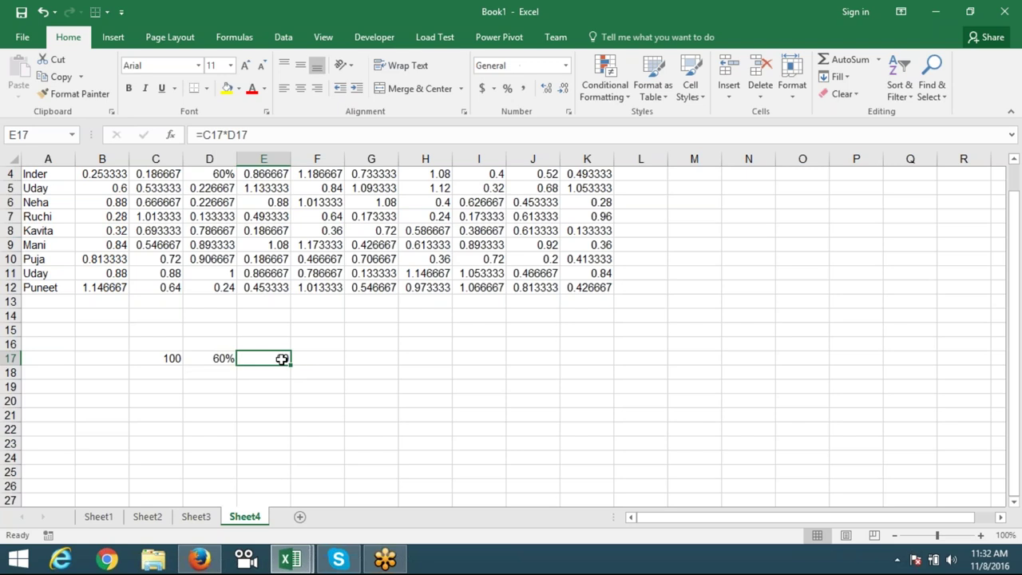
{"action": "left_click_drag", "start_coordinate": [319, 359], "coordinate": [177, 359]}
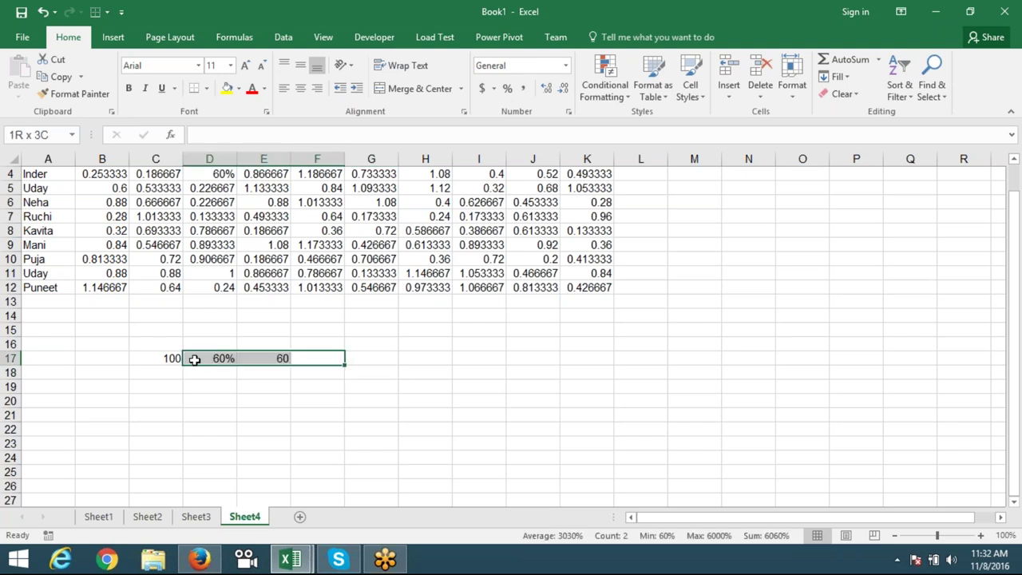
{"action": "left_click", "coordinate": [241, 389]}
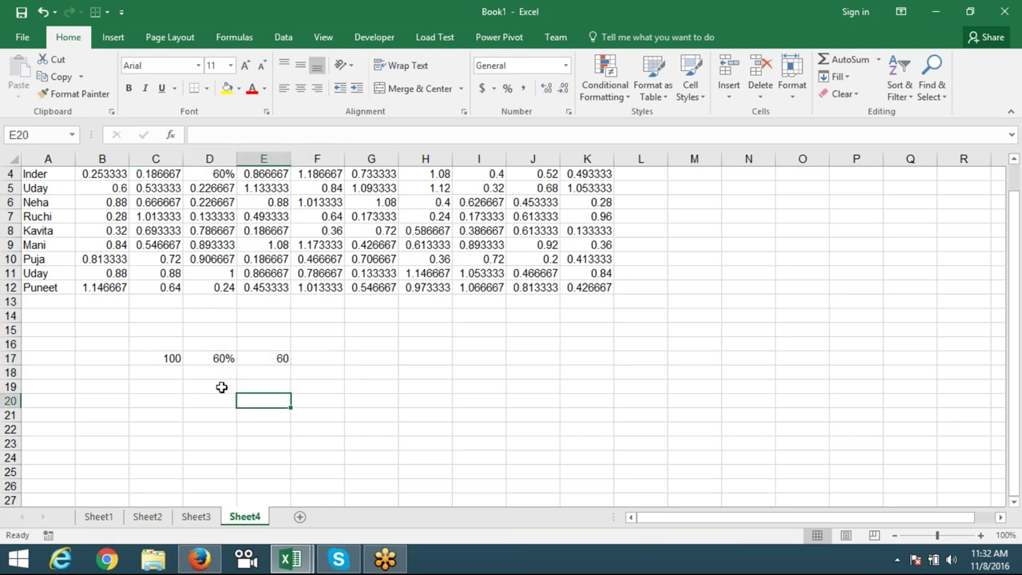
- Enter 0.6 in E19 and apply Percent Style so it shows 60%
{"action": "type", "text": "0."}
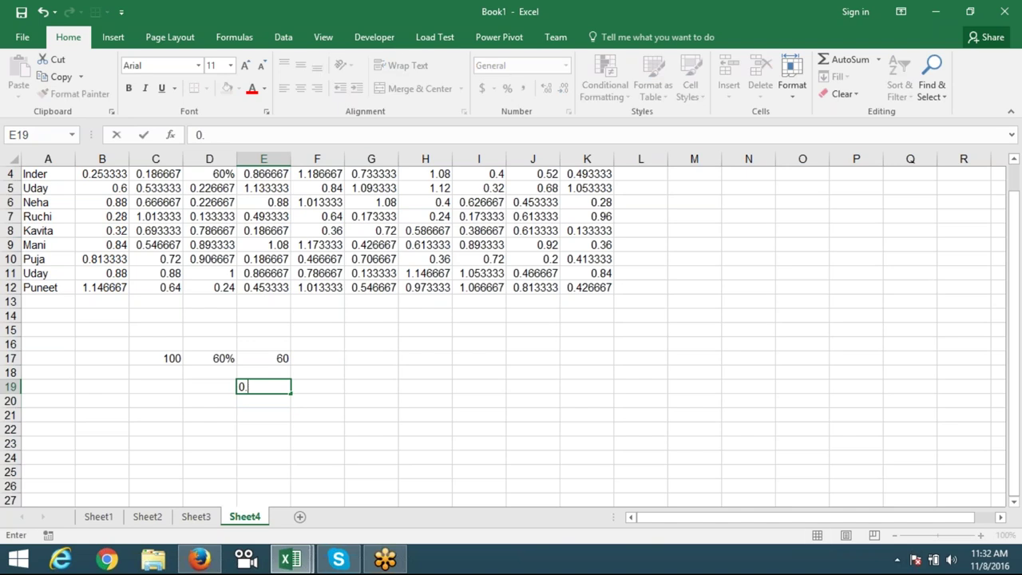
{"action": "type", "text": "6"}
{"action": "key", "text": "Return"}
{"action": "key", "text": "Up"}
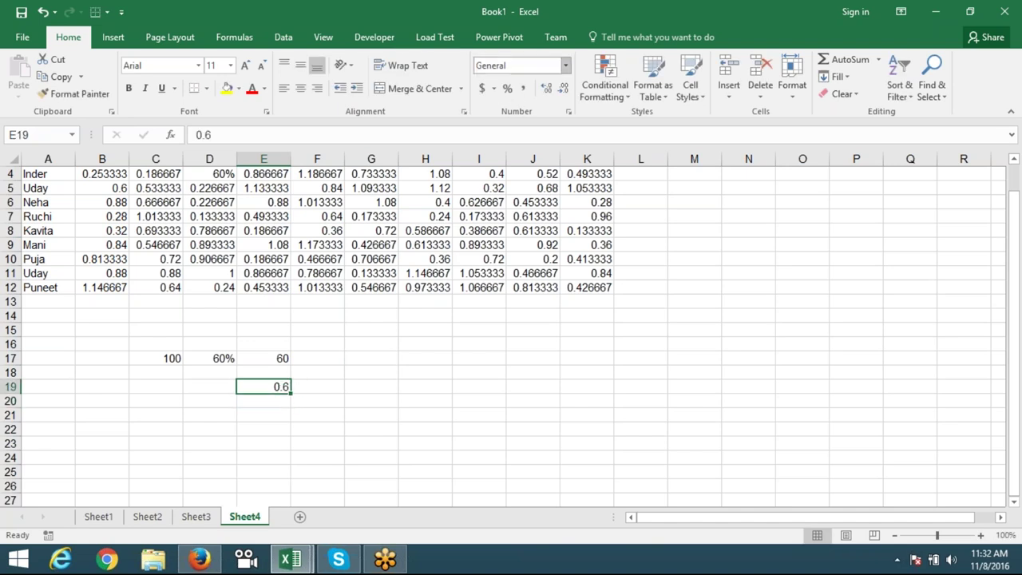
{"action": "left_click", "coordinate": [512, 90]}
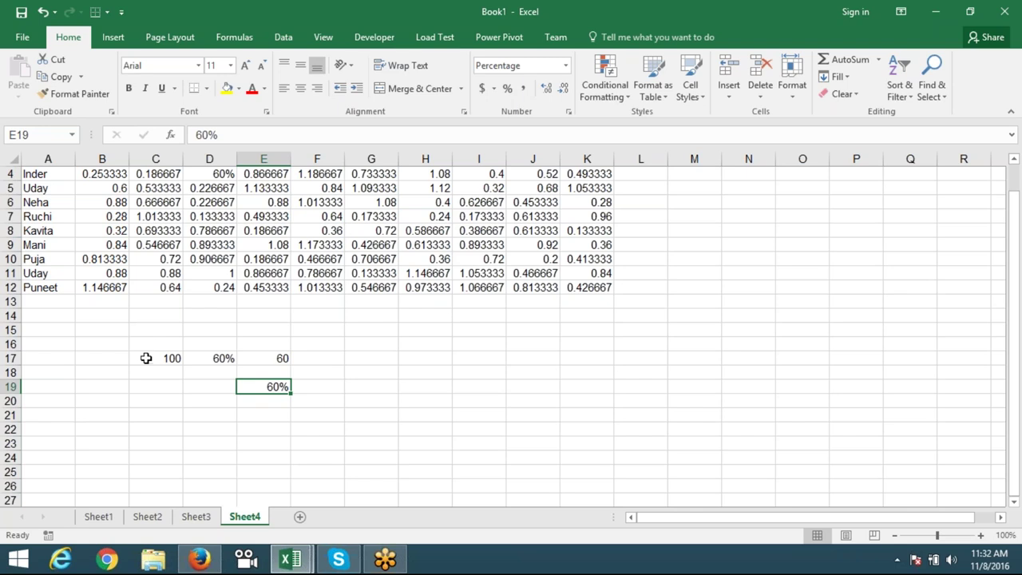
- Enter the base value 100 in D19
{"action": "left_click_drag", "start_coordinate": [141, 356], "coordinate": [285, 393]}
{"action": "left_click", "coordinate": [319, 388]}
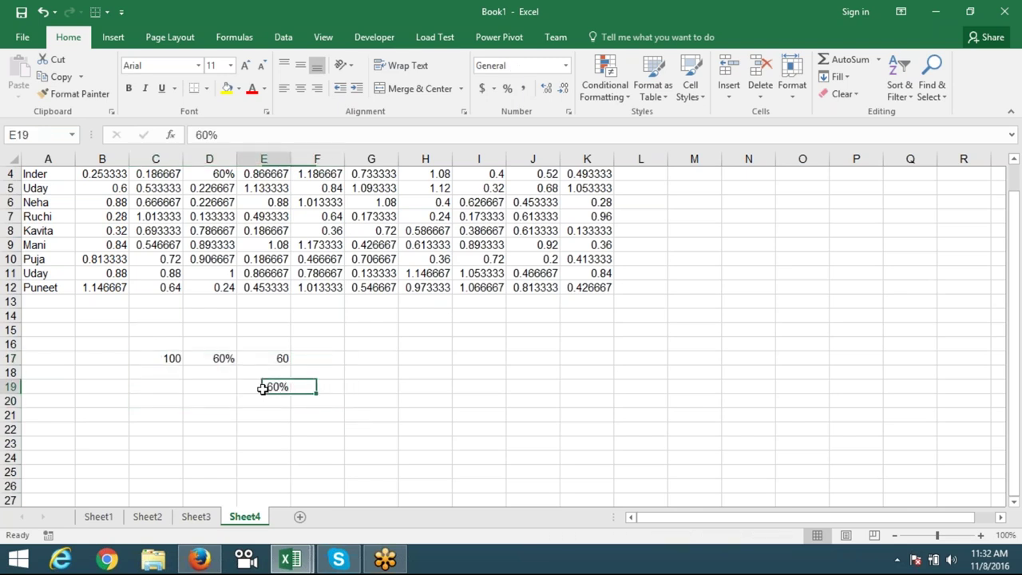
{"action": "left_click", "coordinate": [264, 388]}
{"action": "left_click", "coordinate": [188, 396]}
{"action": "type", "text": "100"}
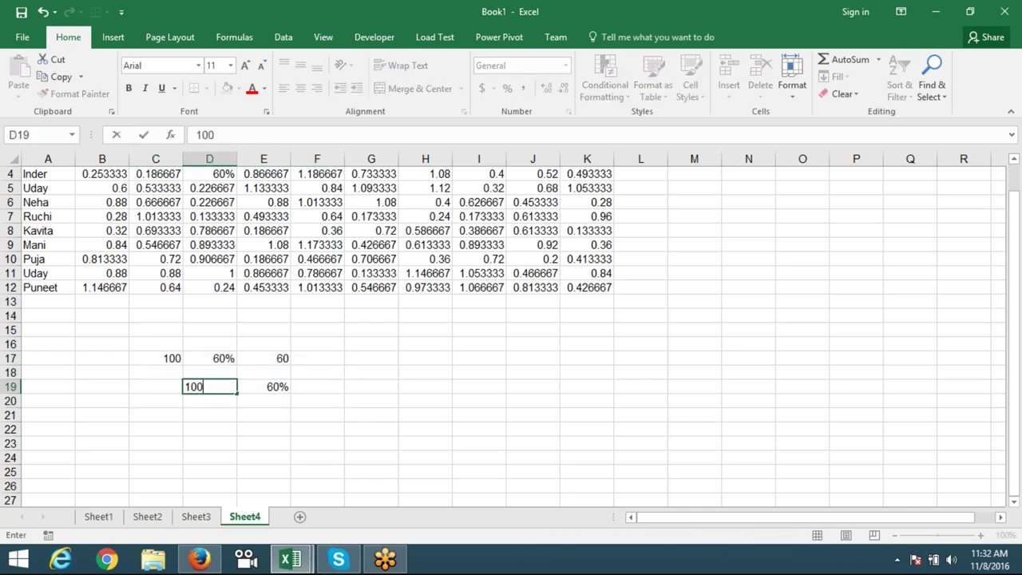
{"action": "key", "text": "Tab"}
- Enter =D19*E19 in F19 to get 60, then return E19 to General format (0.6)
{"action": "left_click", "coordinate": [317, 387]}
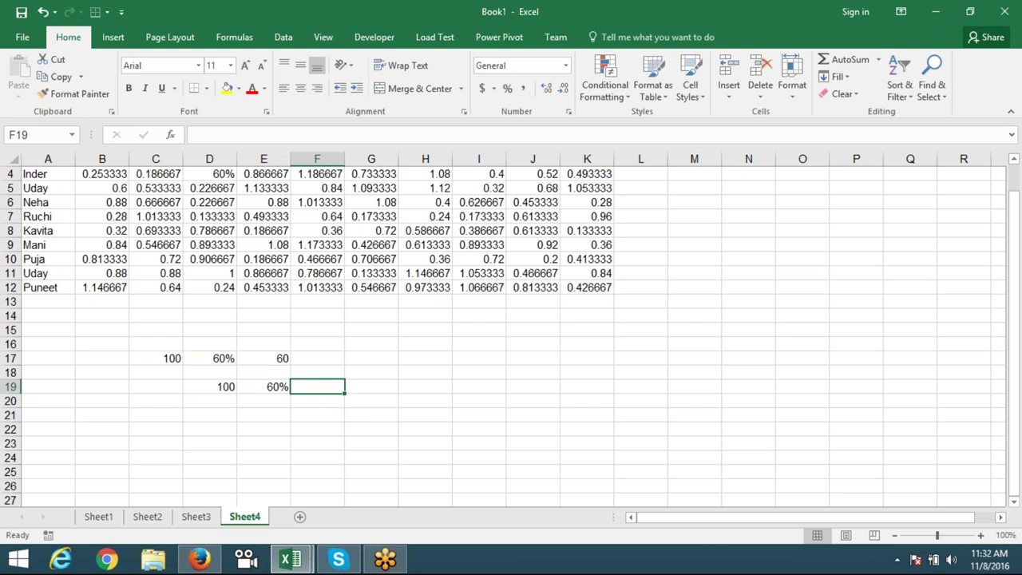
{"action": "type", "text": "="}
{"action": "key", "text": "Left"}
{"action": "key", "text": "Left"}
{"action": "type", "text": "*"}
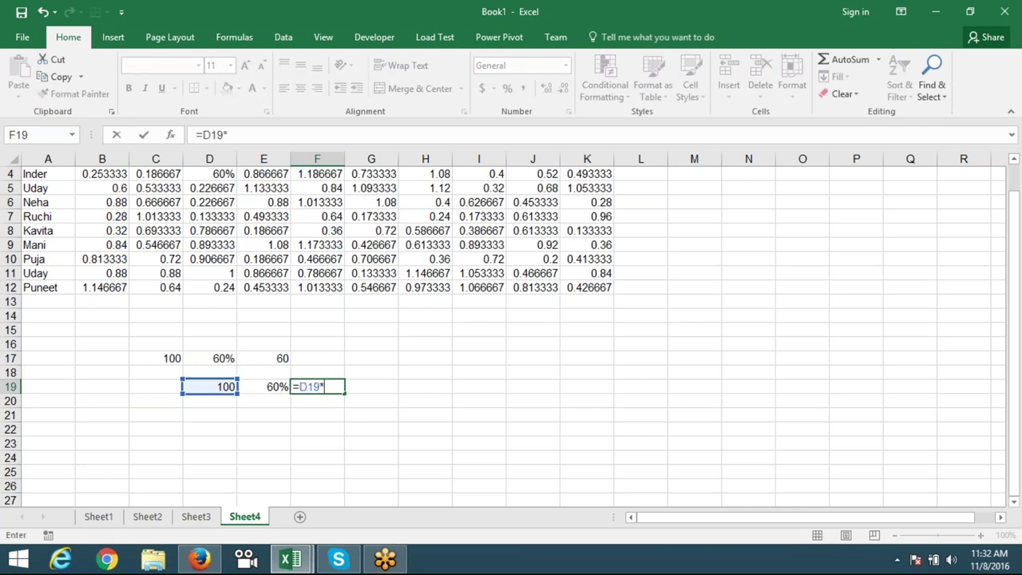
{"action": "key", "text": "Left"}
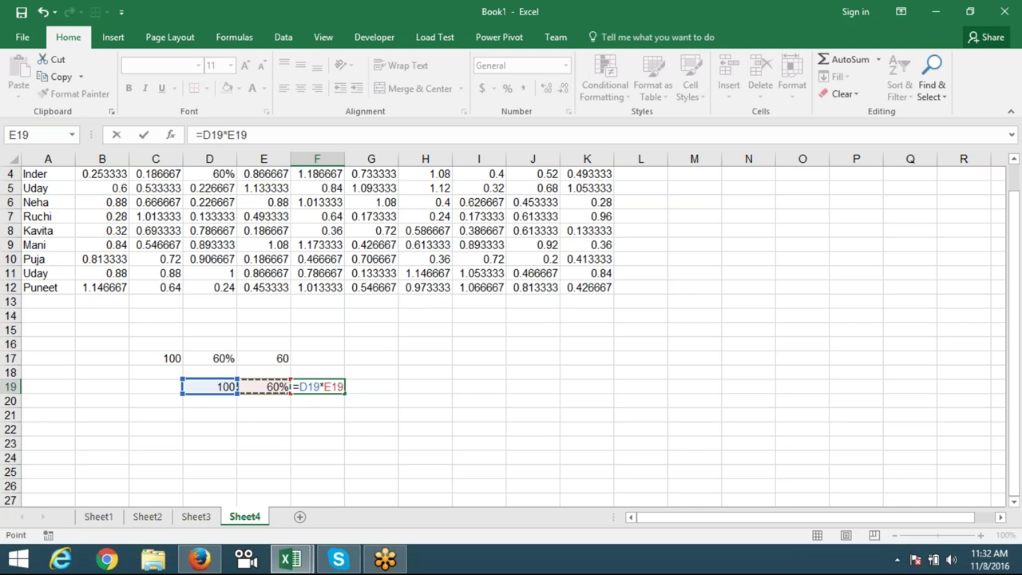
{"action": "key", "text": "Return"}
{"action": "key", "text": "Up"}
{"action": "key", "text": "Left"}
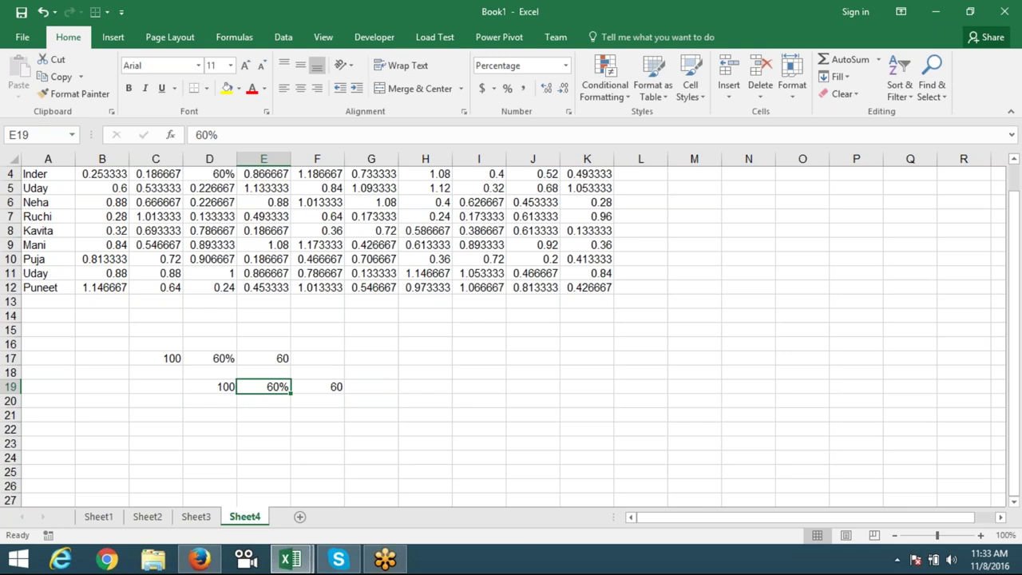
{"action": "key", "text": "ctrl+shift+asciitilde"}
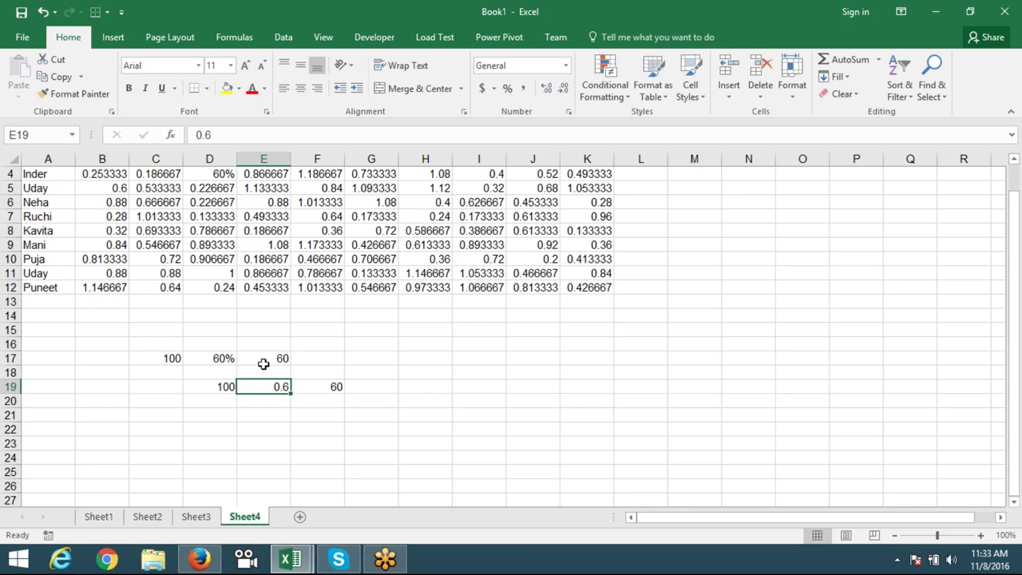
- Clear the row 17–19 example calculations and format the Day values B3:K12 as percentages
{"action": "left_click_drag", "start_coordinate": [169, 347], "coordinate": [362, 398]}
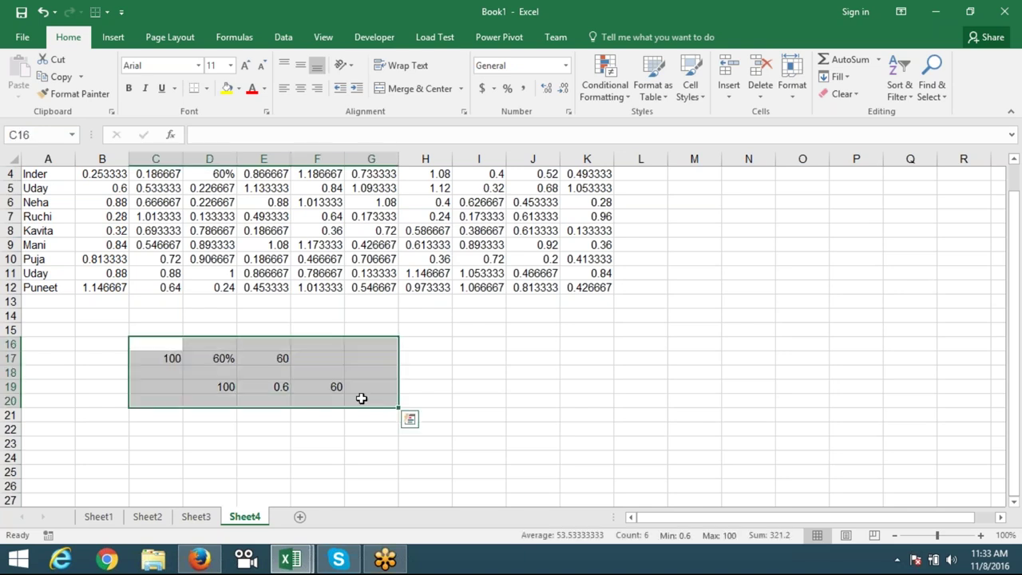
{"action": "scroll", "coordinate": [362, 398], "scroll_direction": "up", "scroll_amount": 1}
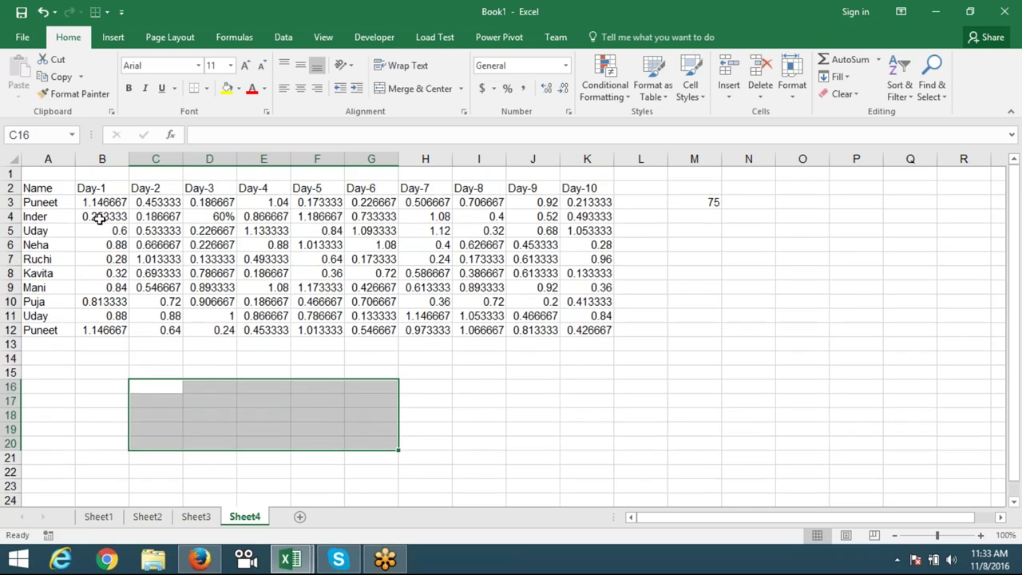
{"action": "left_click", "coordinate": [98, 204]}
{"action": "left_click_drag", "start_coordinate": [97, 203], "coordinate": [591, 330]}
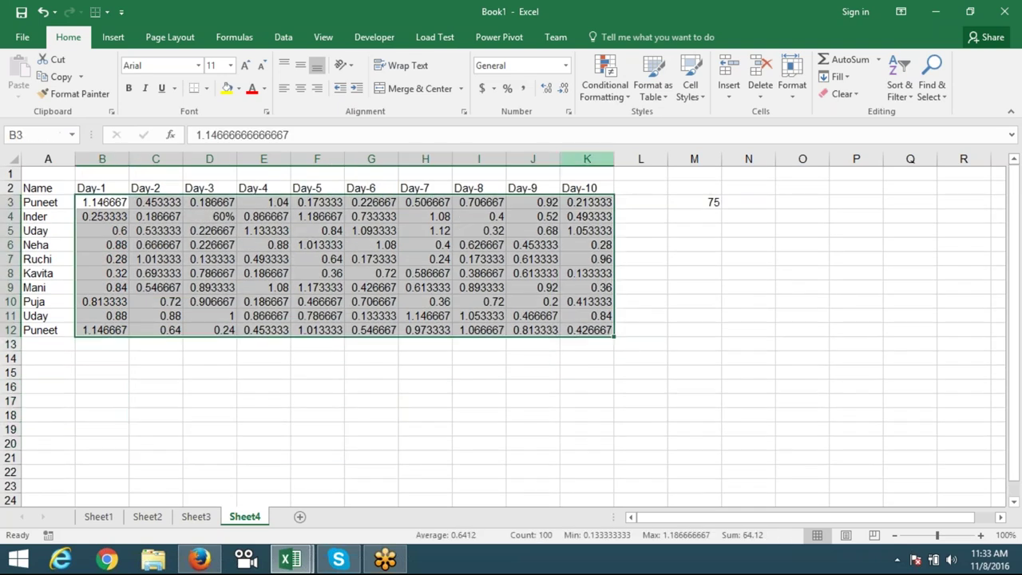
{"action": "left_click", "coordinate": [507, 89]}
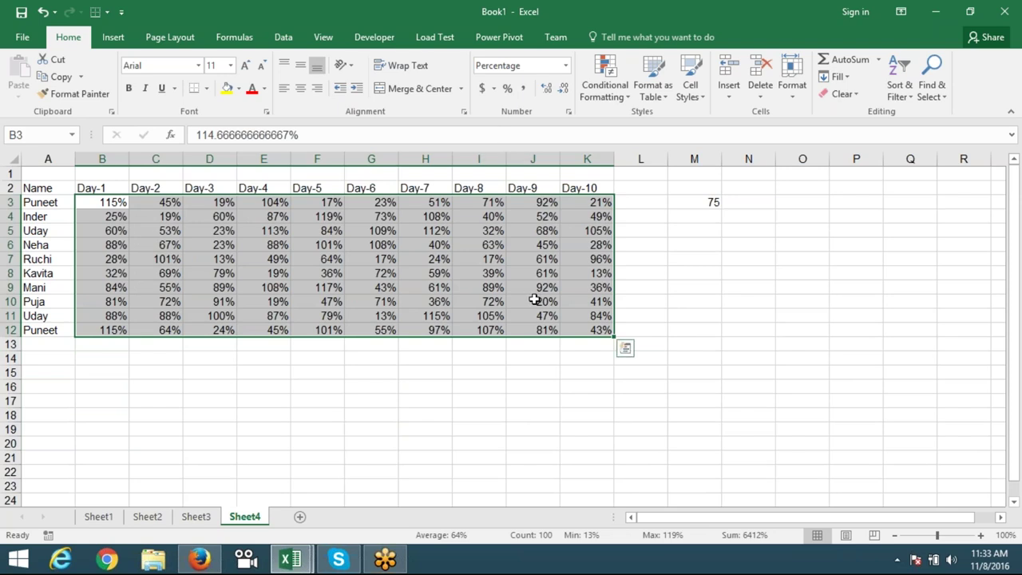
{"action": "left_click", "coordinate": [539, 246]}
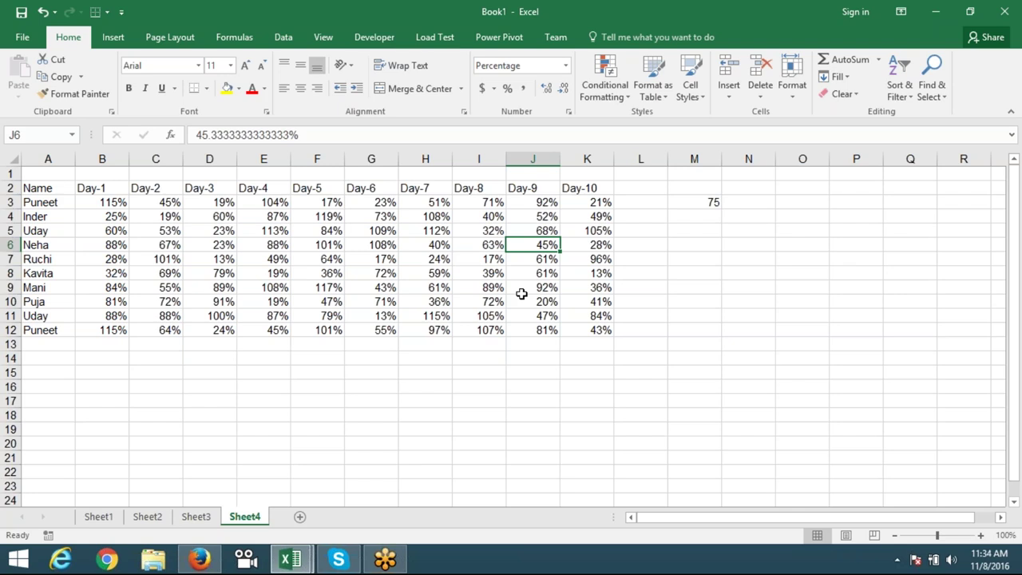
- Undo back to the original whole-number Day values, cancelling the stray entry in B3
{"action": "key", "text": "ctrl+z"}
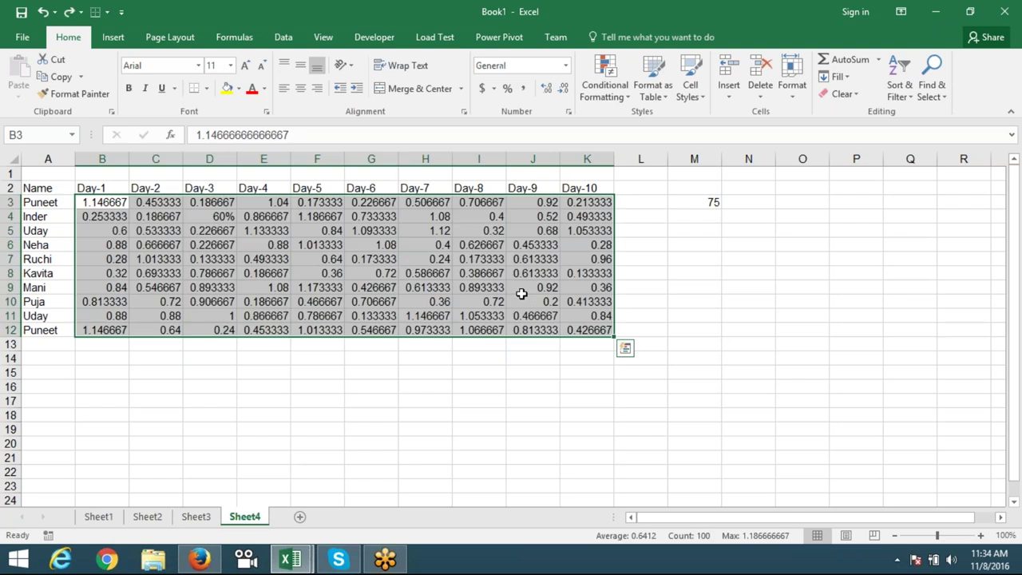
{"action": "key", "text": "ctrl+z"}
{"action": "key", "text": "ctrl+z"}
{"action": "key", "text": "ctrl+z"}
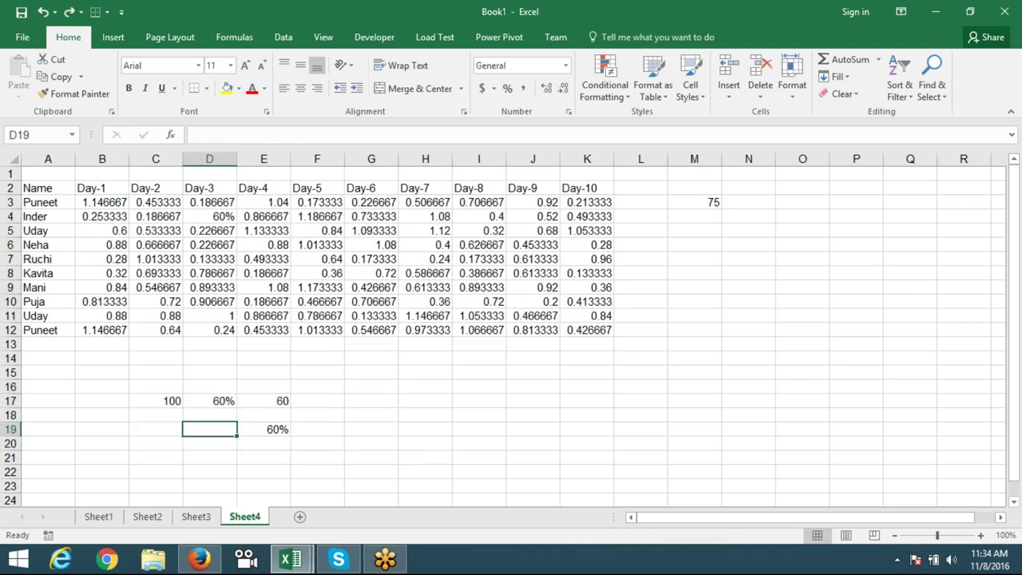
{"action": "key", "text": "ctrl+z"}
{"action": "key", "text": "ctrl+z"}
{"action": "key", "text": "ctrl+z"}
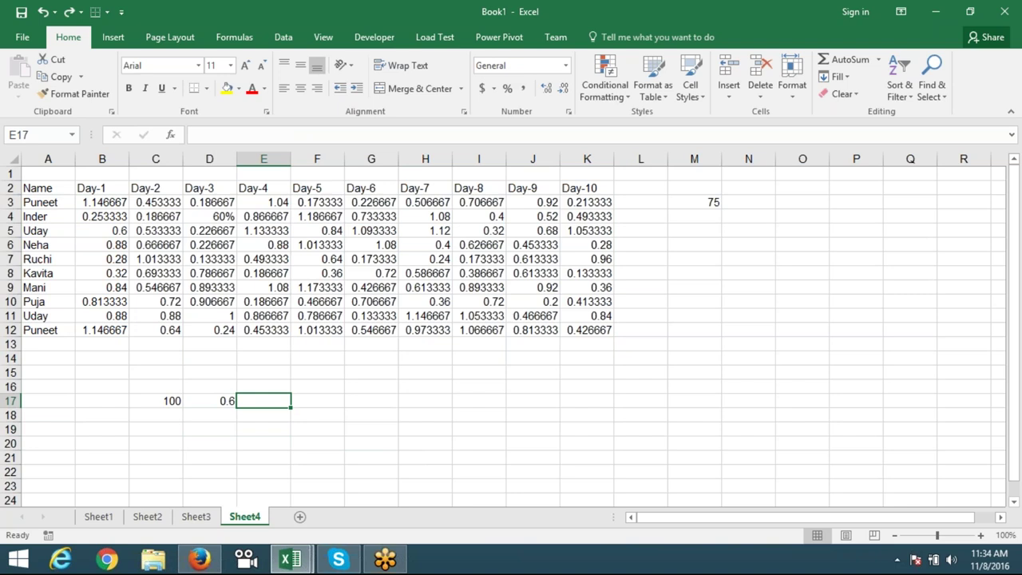
{"action": "key", "text": "ctrl+z"}
{"action": "key", "text": "ctrl+z"}
{"action": "key", "text": "ctrl+z"}
{"action": "key", "text": "ctrl+z"}
{"action": "key", "text": "ctrl+z"}
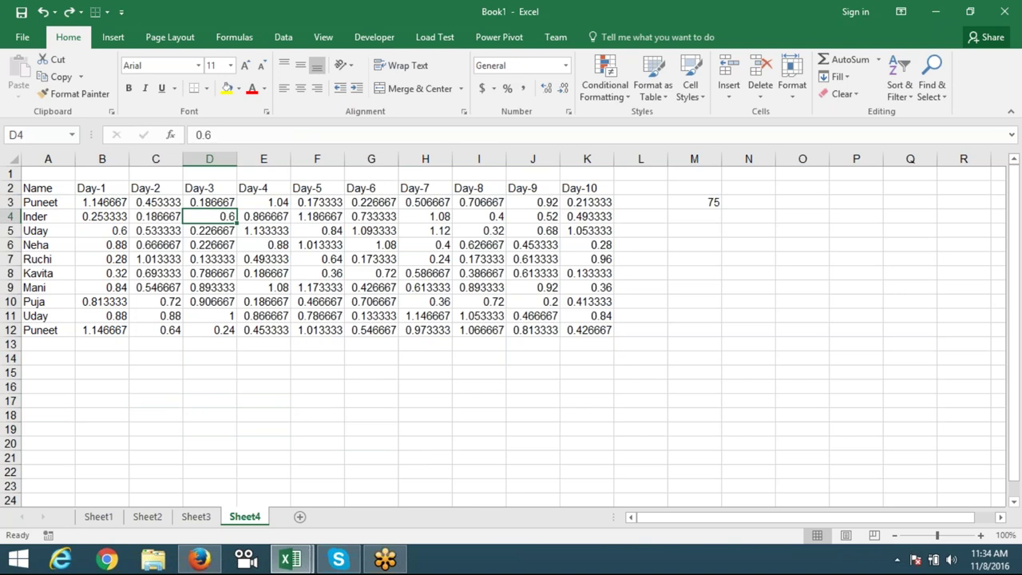
{"action": "key", "text": "ctrl+z"}
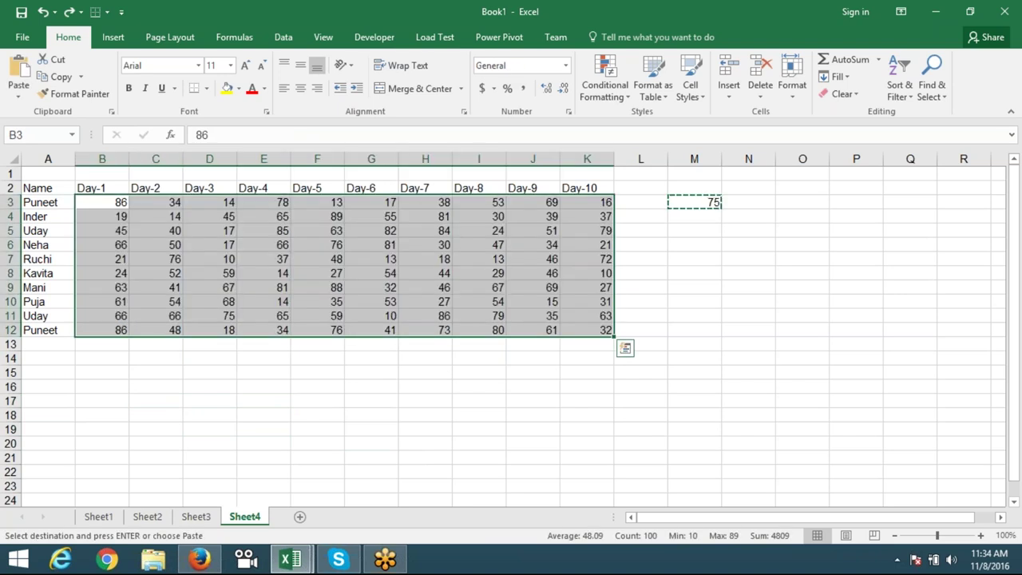
{"action": "type", "text": "`"}
{"action": "key", "text": "Escape"}
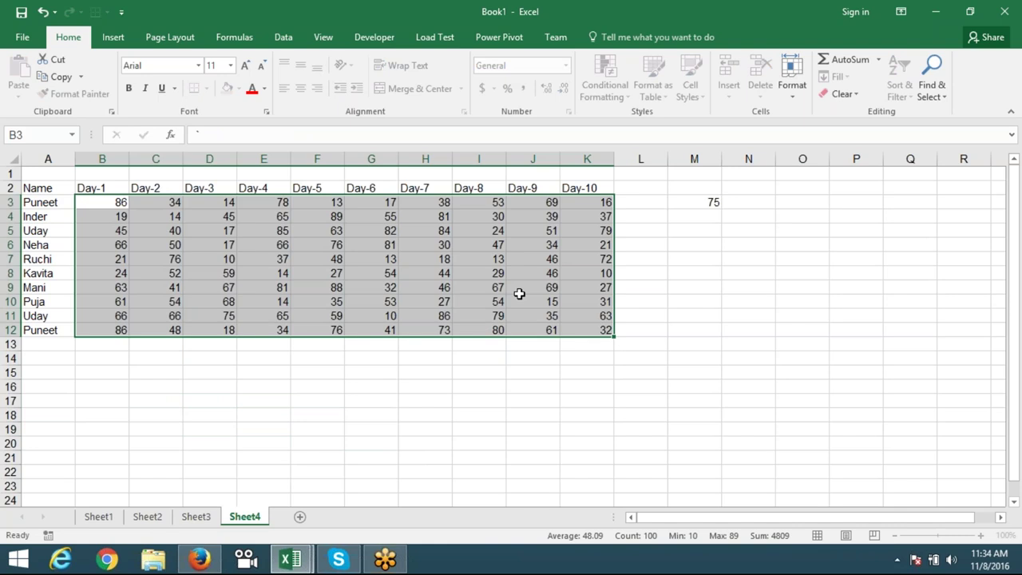
- Delete the 75 from M3 and select the Day-6 column G
{"action": "left_click_drag", "start_coordinate": [715, 202], "coordinate": [705, 226]}
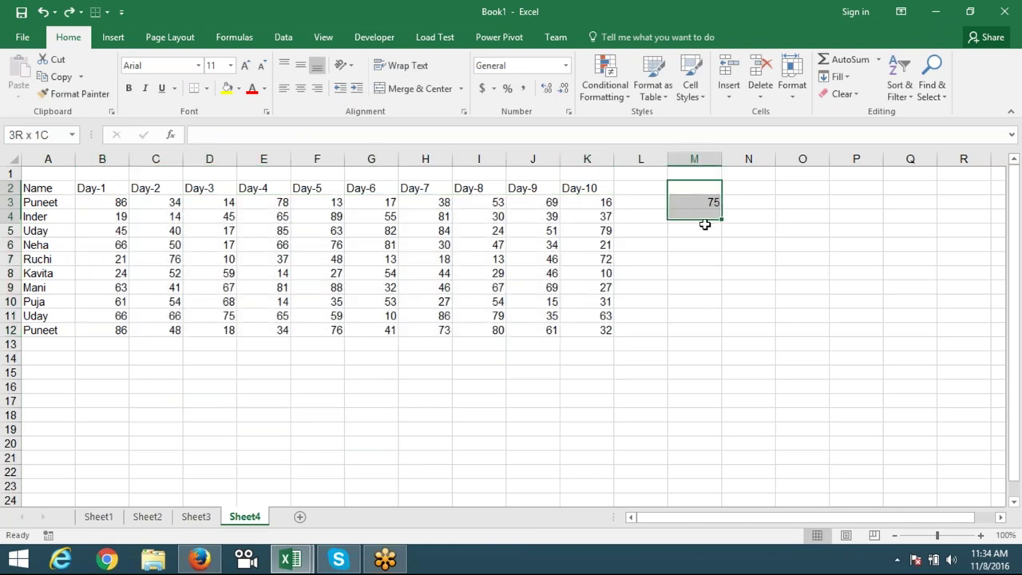
{"action": "key", "text": "Delete"}
{"action": "left_click", "coordinate": [631, 358]}
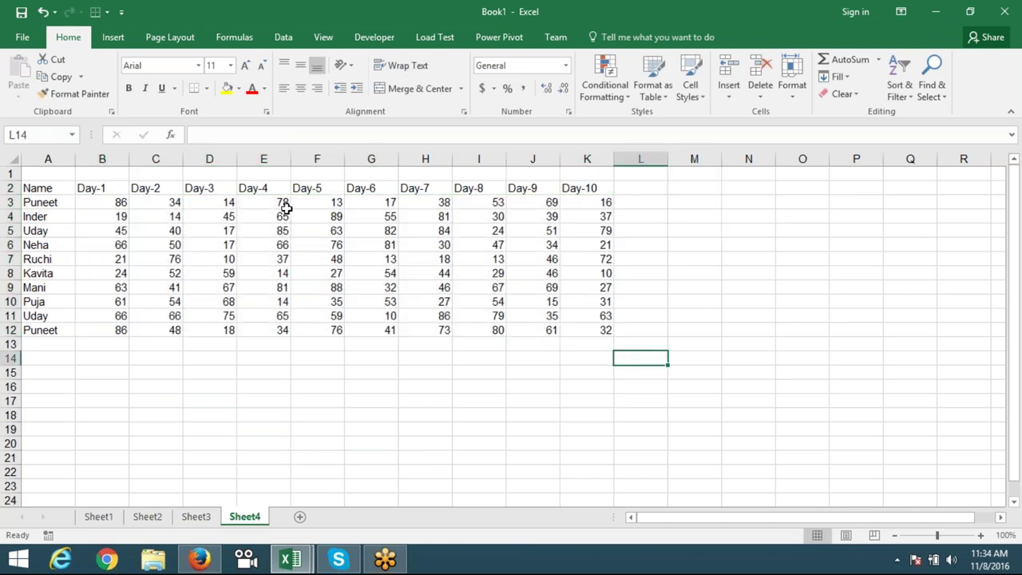
{"action": "left_click", "coordinate": [375, 160]}
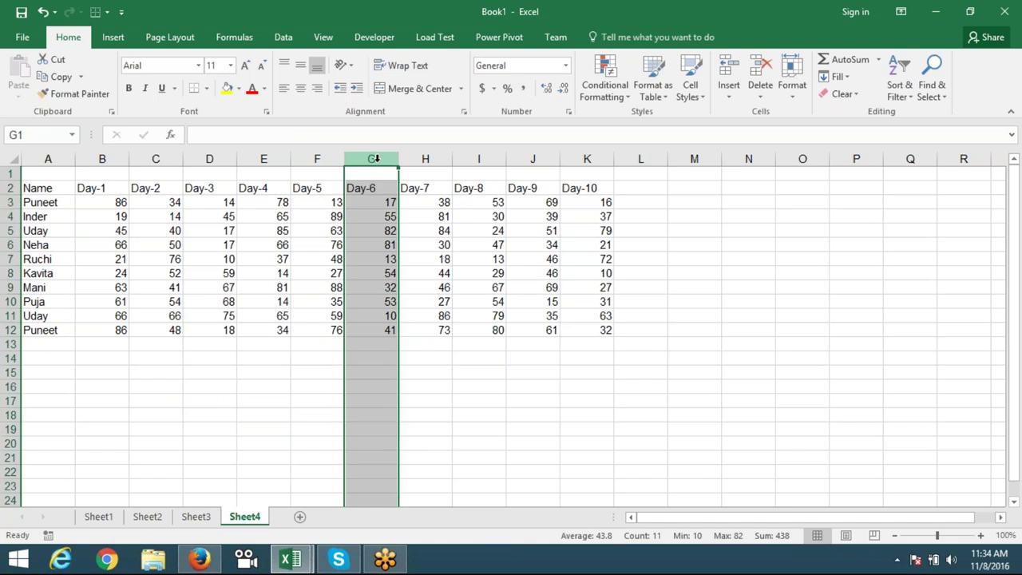
- Insert a blank column G and copy the Day-1 to Day-5 headers into H2
{"action": "key", "text": "ctrl+shift+plus"}
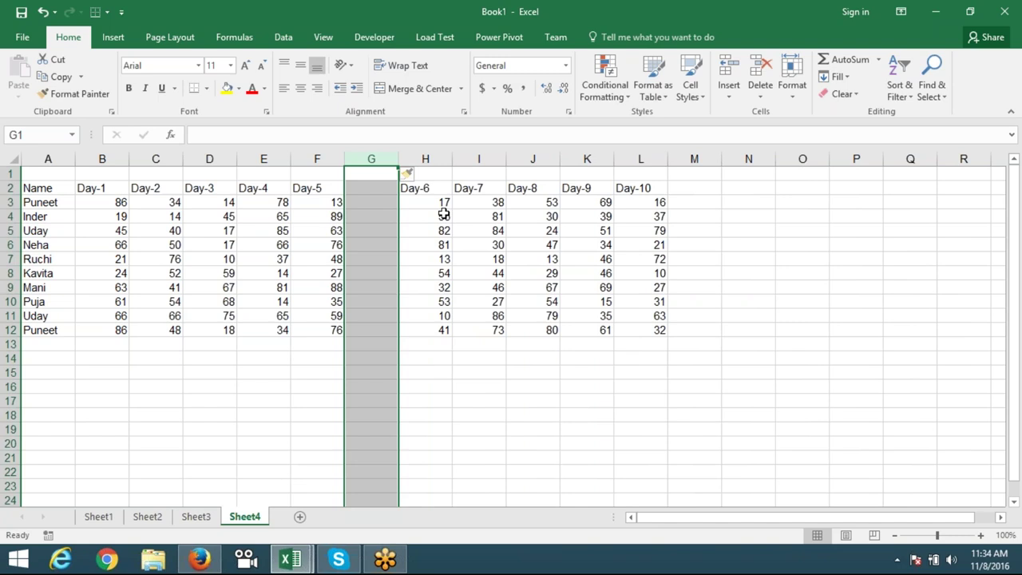
{"action": "left_click_drag", "start_coordinate": [79, 190], "coordinate": [296, 190]}
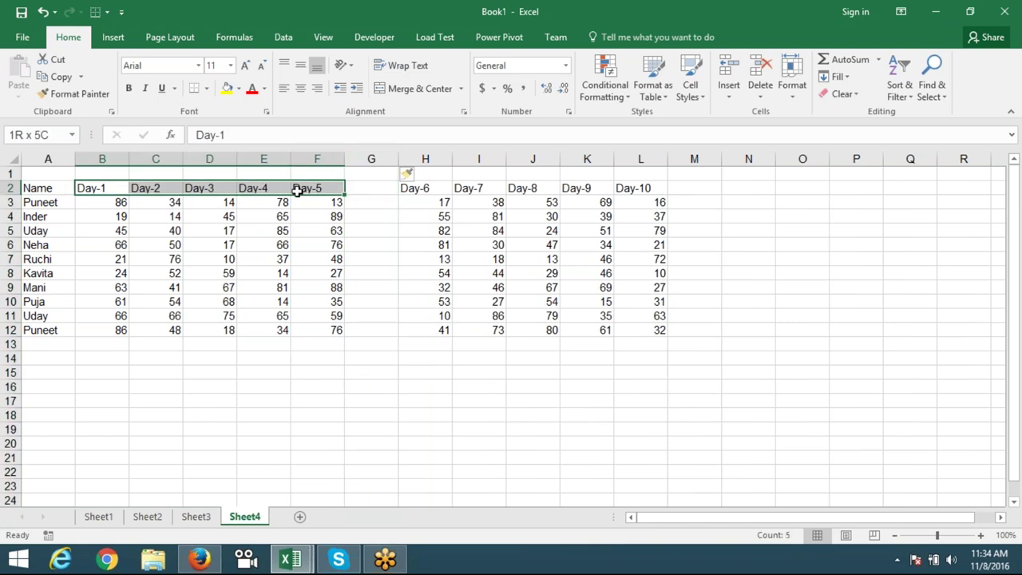
{"action": "key", "text": "ctrl+c"}
{"action": "left_click", "coordinate": [418, 189]}
{"action": "key", "text": "ctrl+v"}
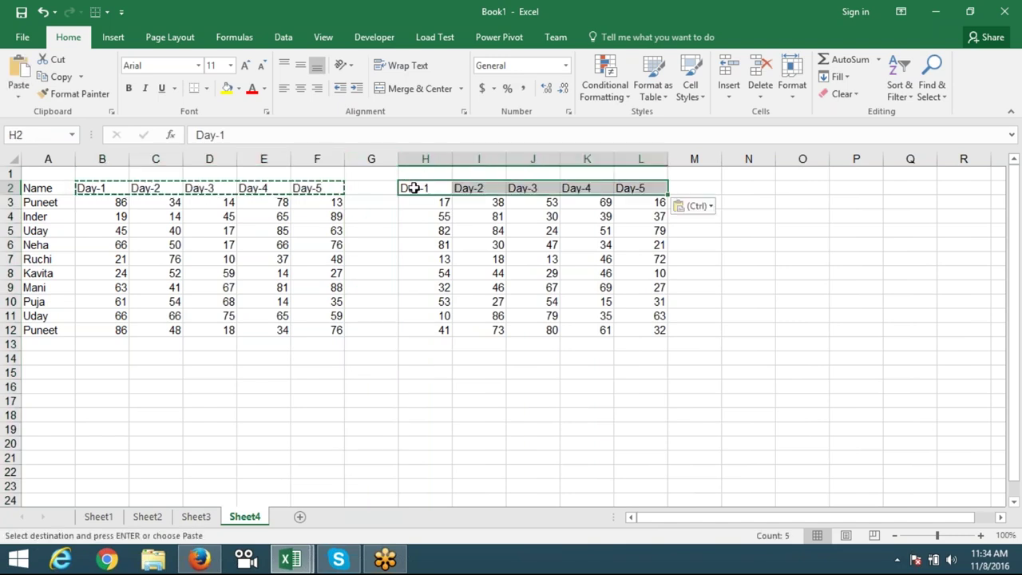
{"action": "key", "text": "Escape"}
- Title the first table 'Sales' in B1 and the second 'Target' in H1
{"action": "left_click", "coordinate": [93, 177]}
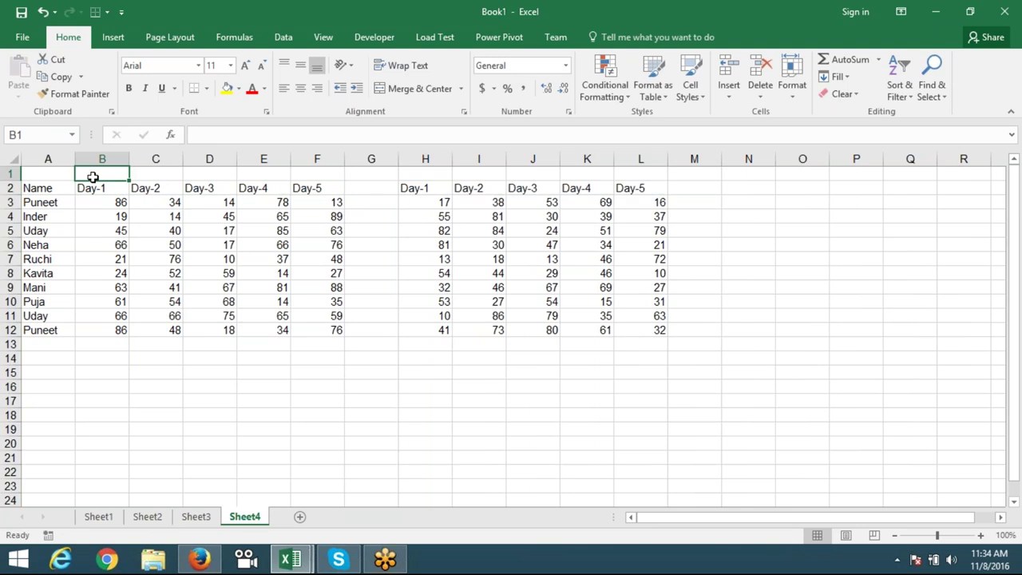
{"action": "type", "text": "SAles"}
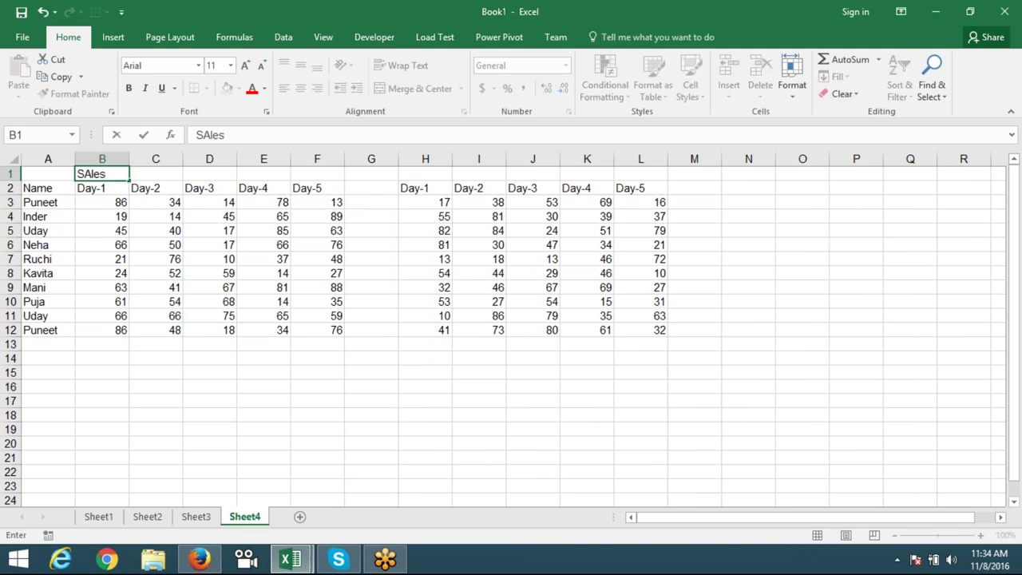
{"action": "left_click", "coordinate": [425, 188]}
{"action": "left_click", "coordinate": [425, 173]}
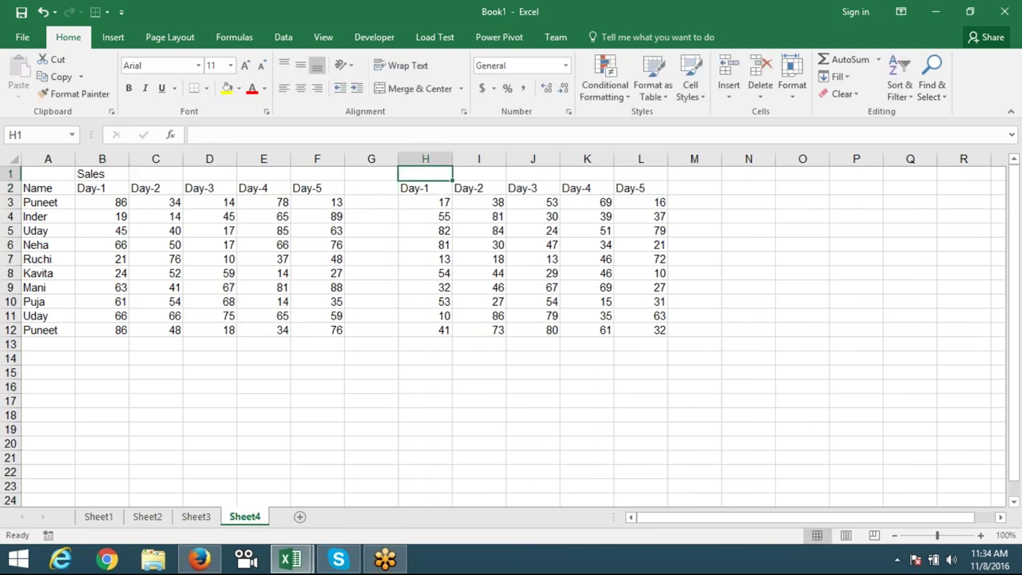
{"action": "type", "text": "T"}
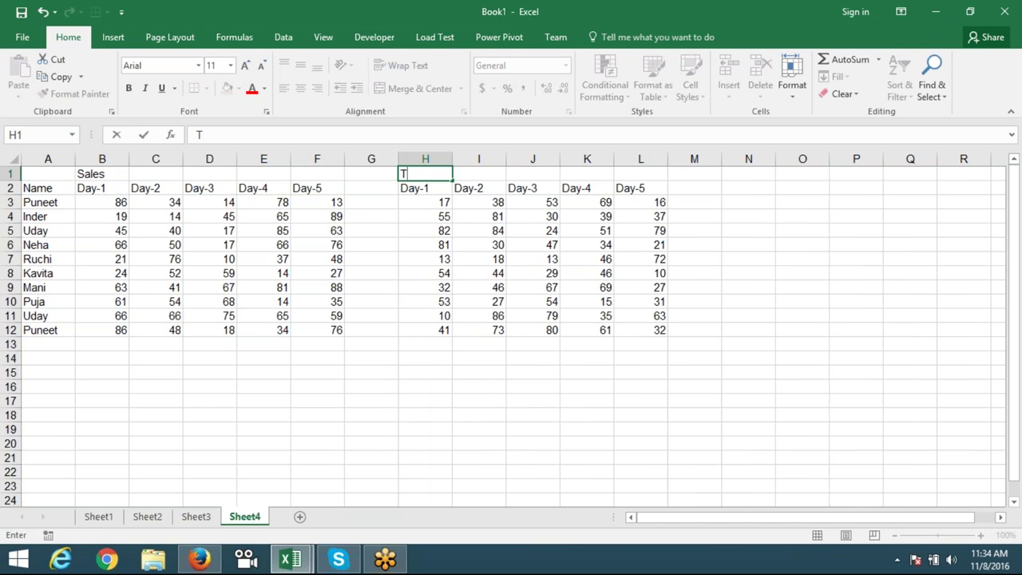
{"action": "type", "text": "ar"}
{"action": "type", "text": "get"}
{"action": "key", "text": "Return"}
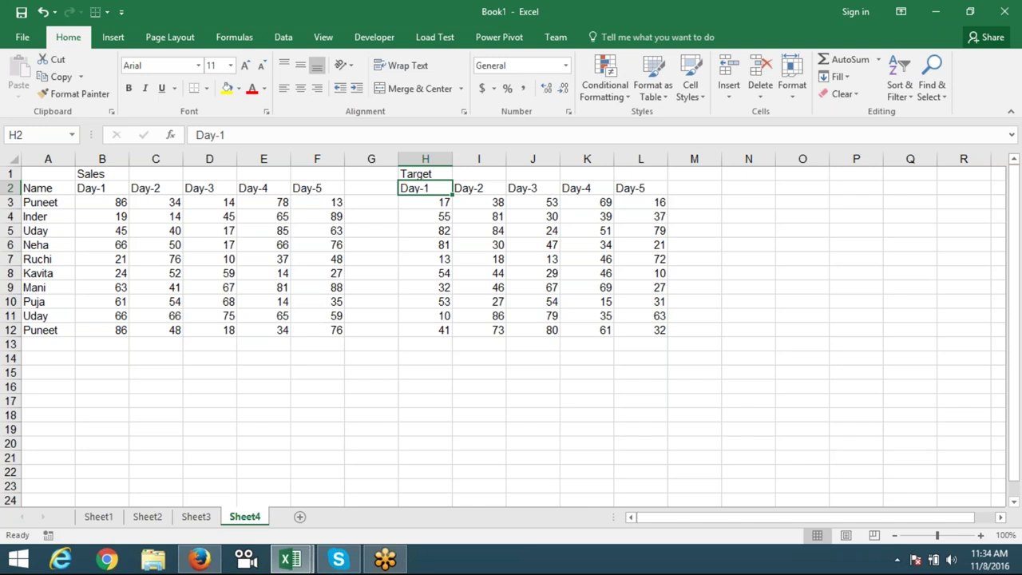
{"action": "left_click_drag", "start_coordinate": [409, 187], "coordinate": [389, 314]}
{"action": "left_click_drag", "start_coordinate": [109, 204], "coordinate": [327, 330]}
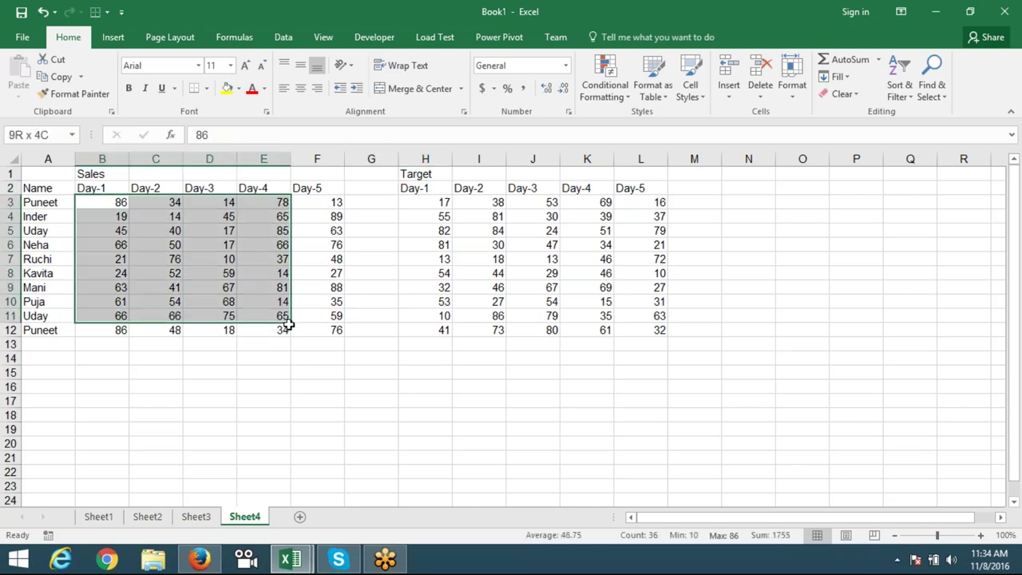
{"action": "left_click", "coordinate": [89, 206]}
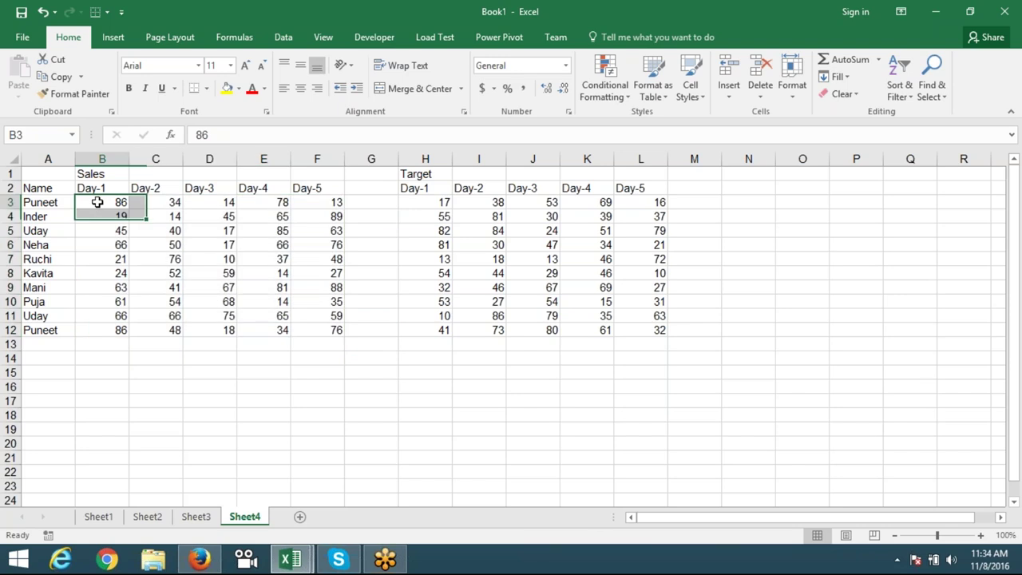
{"action": "left_click", "coordinate": [440, 200]}
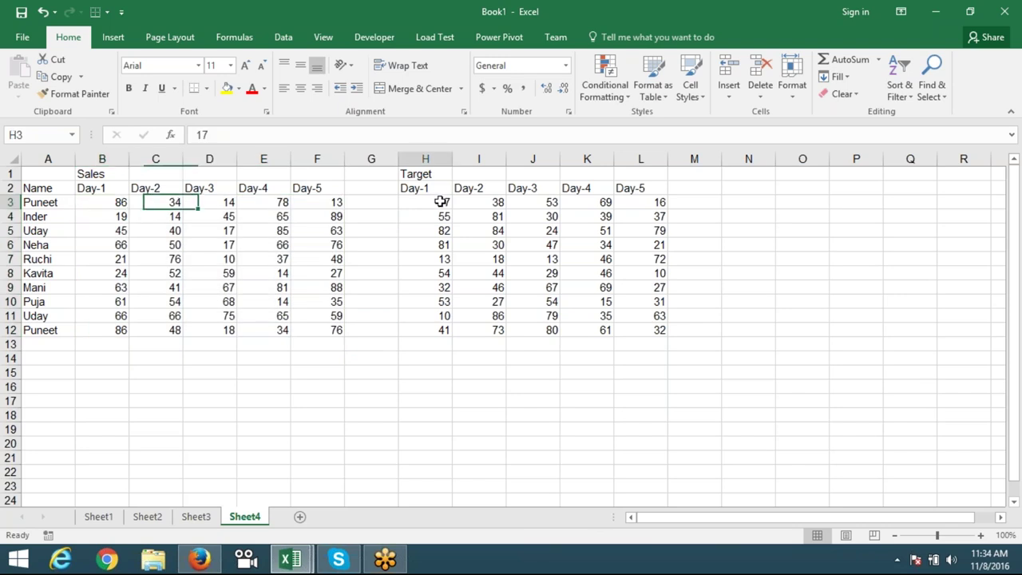
{"action": "left_click", "coordinate": [124, 218]}
{"action": "left_click", "coordinate": [419, 222]}
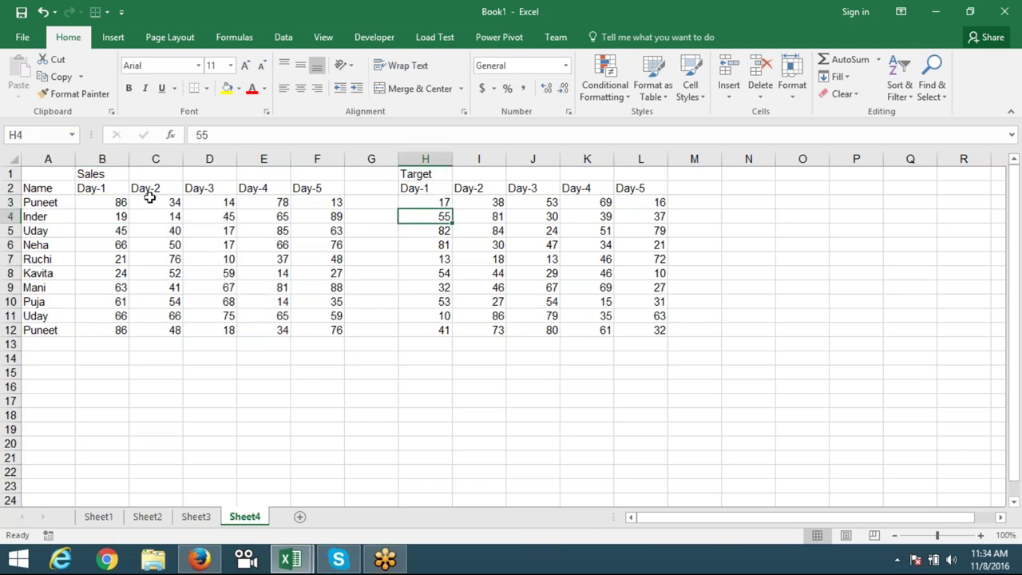
{"action": "left_click", "coordinate": [120, 201]}
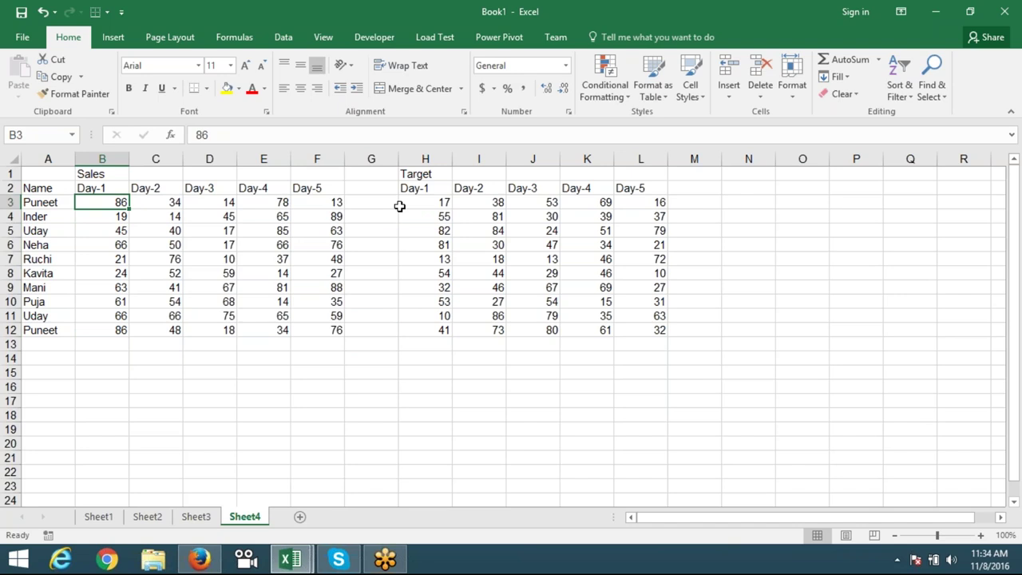
{"action": "left_click", "coordinate": [122, 215]}
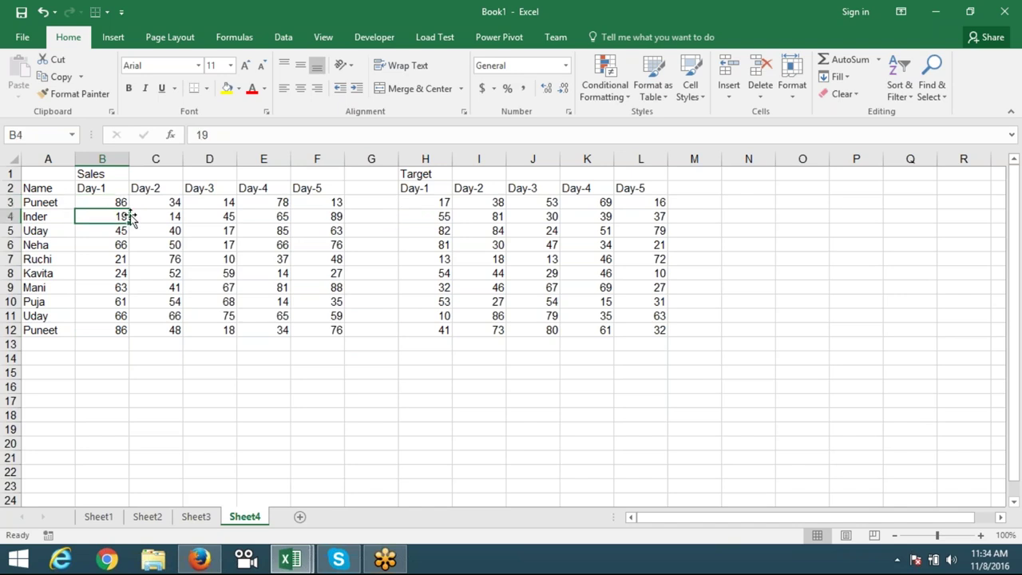
{"action": "left_click", "coordinate": [435, 218]}
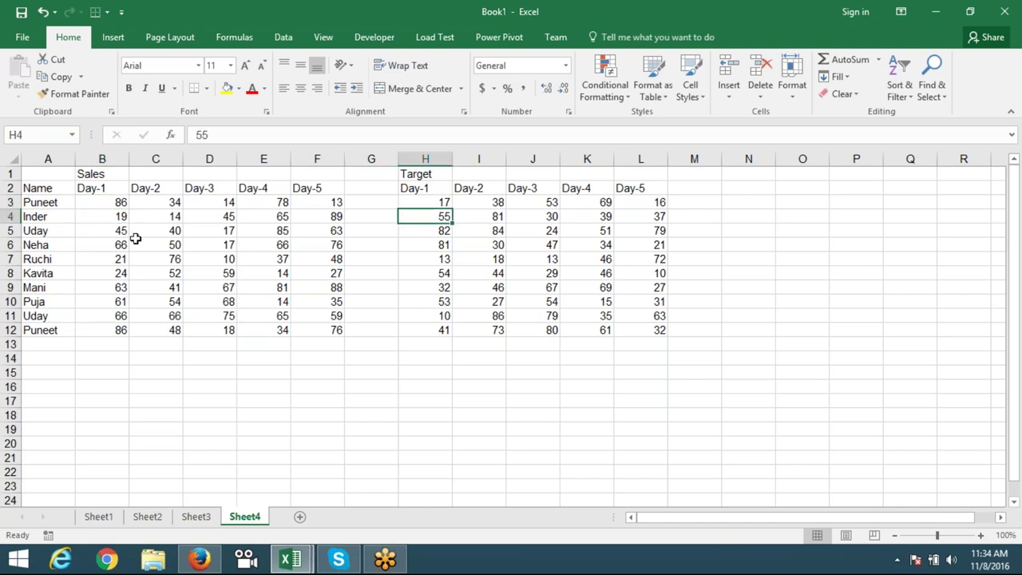
{"action": "left_click", "coordinate": [120, 230]}
{"action": "left_click", "coordinate": [120, 273]}
{"action": "left_click", "coordinate": [120, 301]}
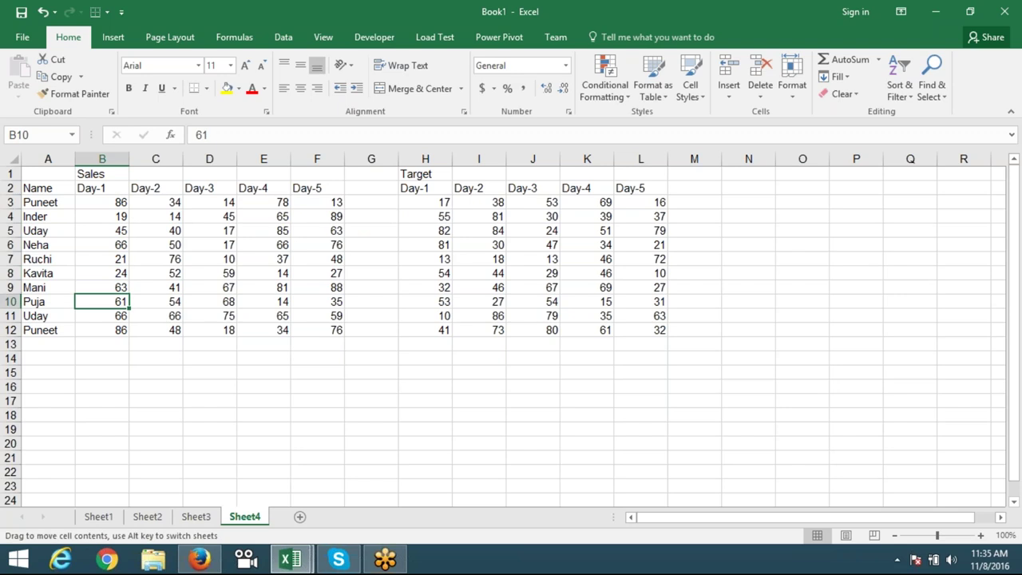
{"action": "left_click", "coordinate": [315, 371]}
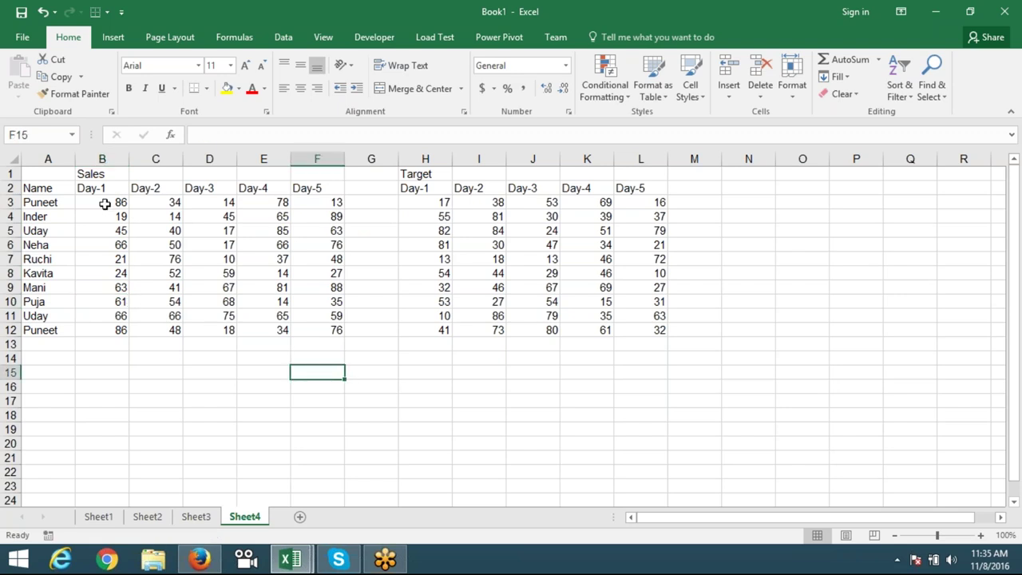
{"action": "mouse_move", "coordinate": [104, 204]}
{"action": "left_mouse_down"}
{"action": "mouse_move", "coordinate": [120, 315]}
{"action": "mouse_move", "coordinate": [160, 329]}
{"action": "left_mouse_up"}
{"action": "left_click_drag", "start_coordinate": [428, 202], "coordinate": [437, 327]}
- Divide the Sales values in B3:F12 by the Target values H3:L12 using Paste Special Divide
{"action": "left_click", "coordinate": [434, 200]}
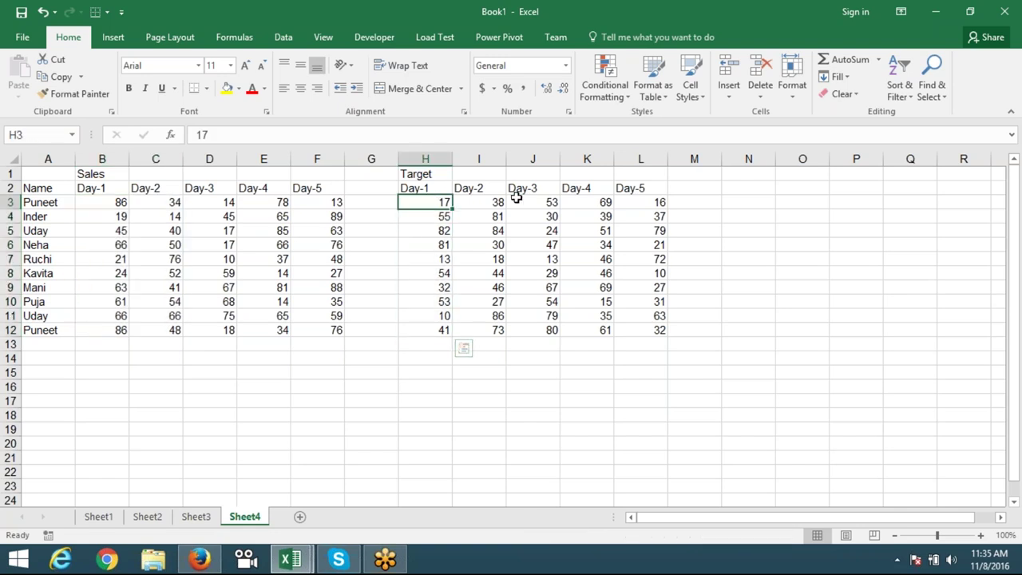
{"action": "left_click_drag", "start_coordinate": [516, 198], "coordinate": [660, 330]}
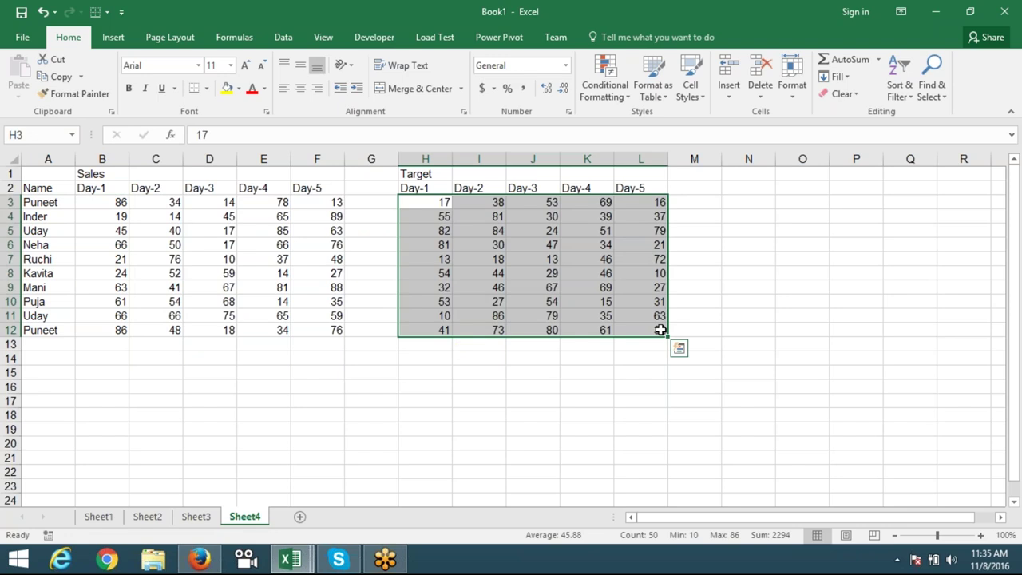
{"action": "key", "text": "ctrl+c"}
{"action": "left_click", "coordinate": [102, 201]}
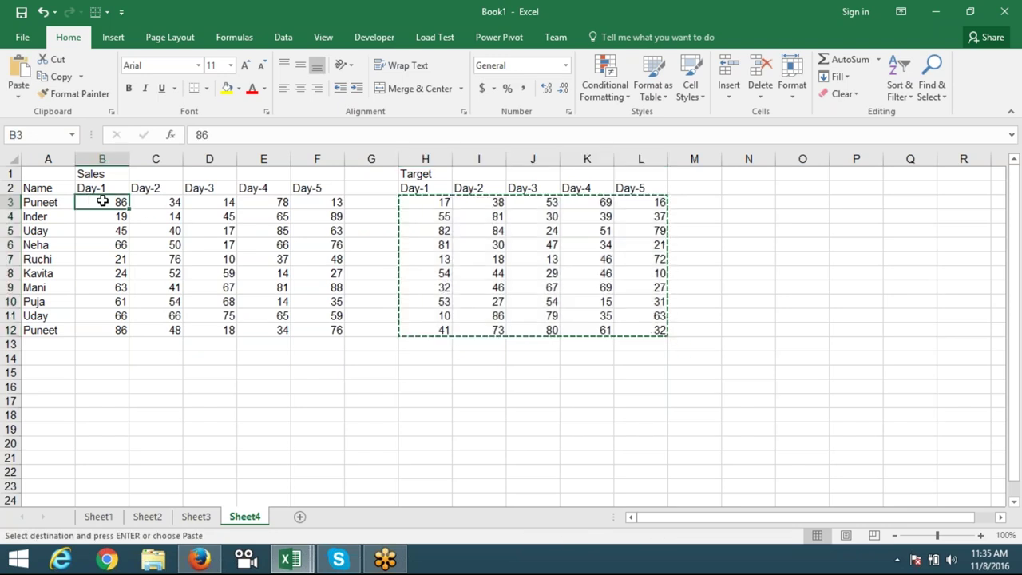
{"action": "right_click", "coordinate": [103, 201]}
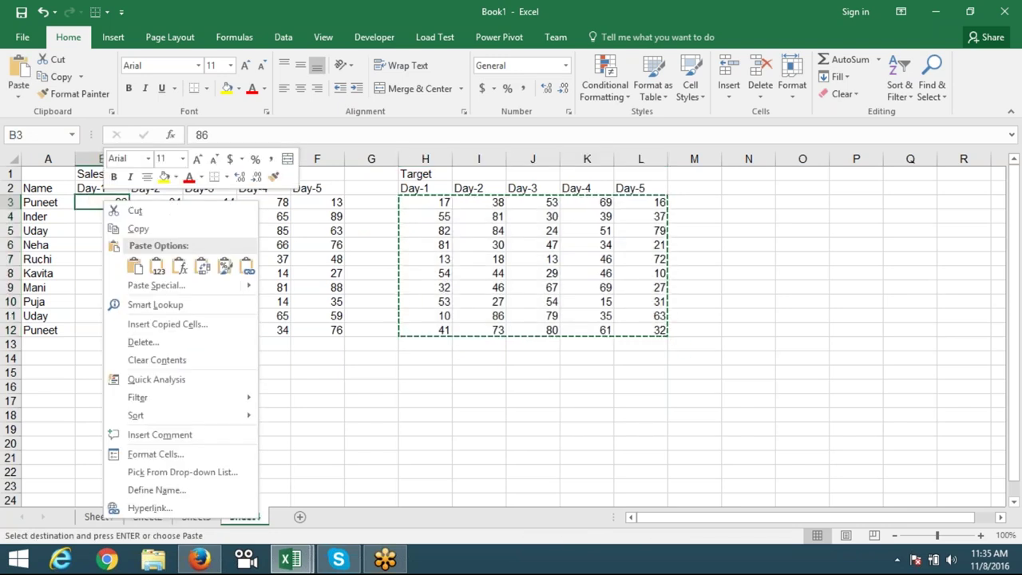
{"action": "left_click", "coordinate": [135, 290]}
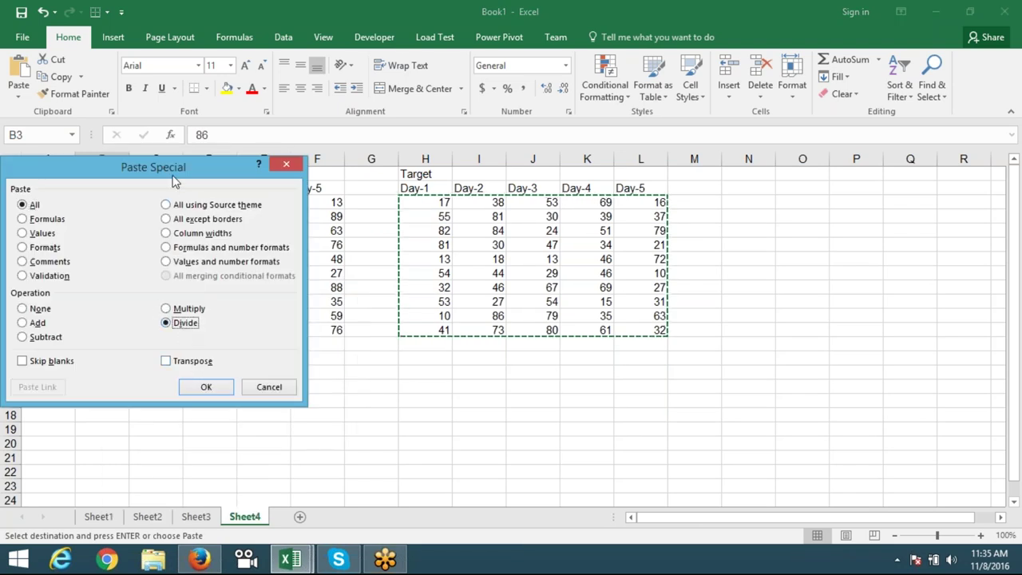
{"action": "left_click_drag", "start_coordinate": [173, 177], "coordinate": [448, 316]}
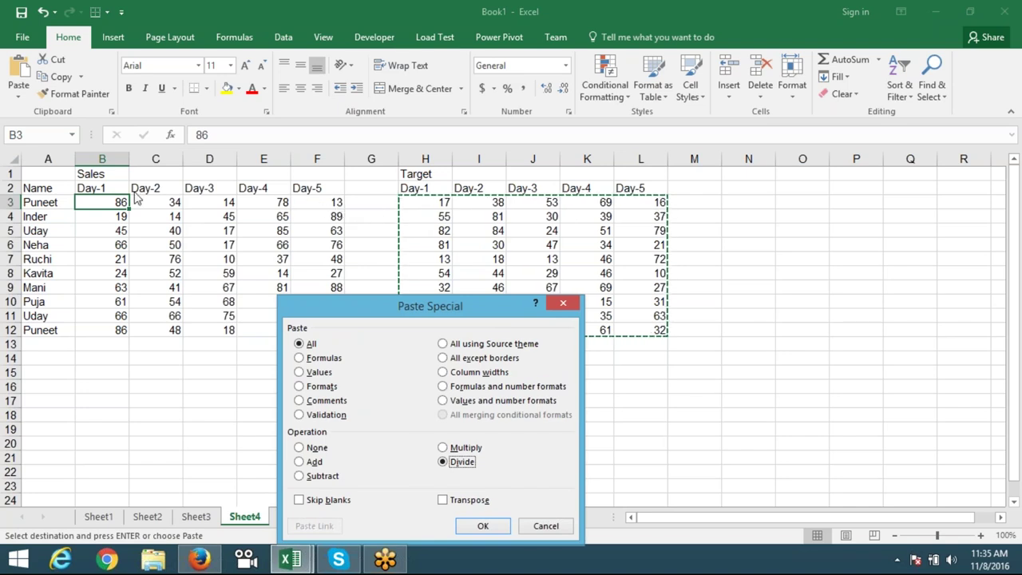
{"action": "left_click", "coordinate": [483, 525]}
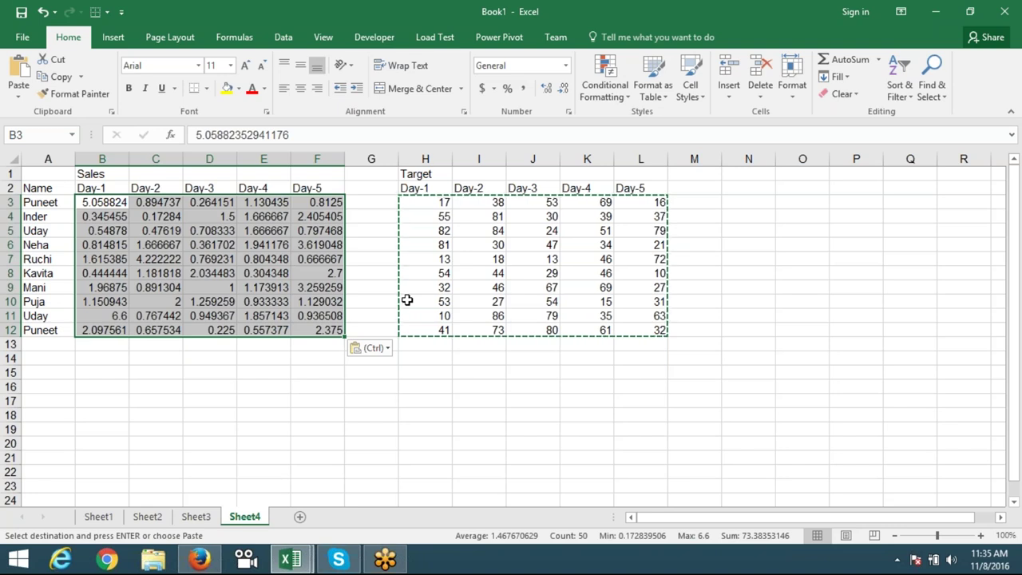
- Add a new blank Sheet5 after Sheet4
{"action": "left_click", "coordinate": [196, 519]}
{"action": "left_click", "coordinate": [257, 519]}
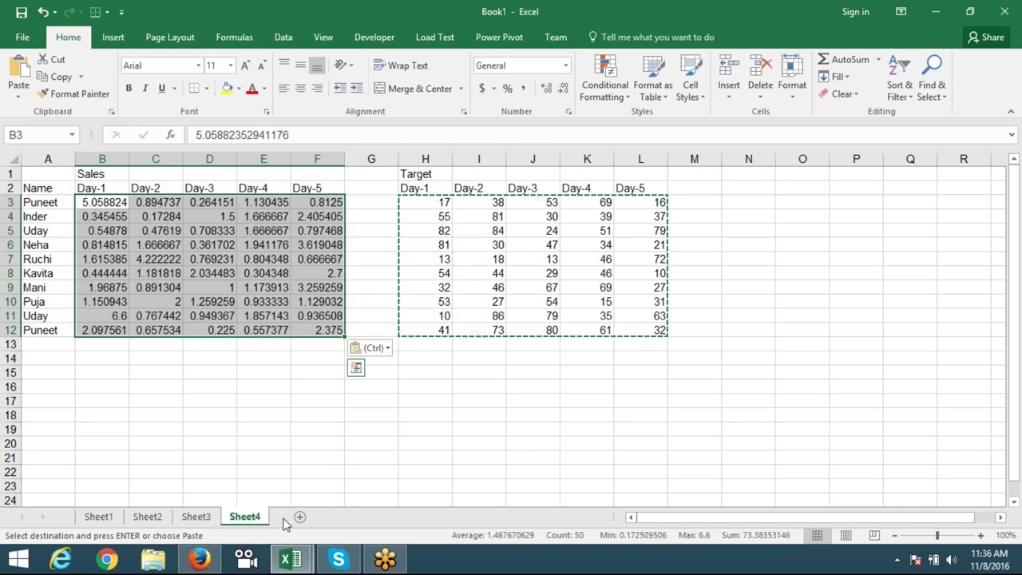
{"action": "left_click", "coordinate": [300, 518]}
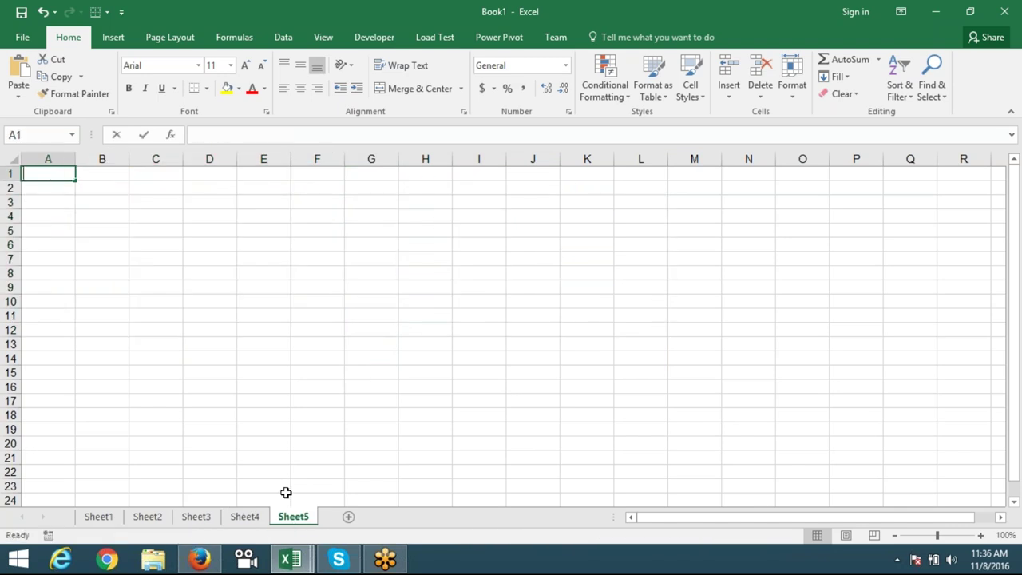
- Head A1 'Sales' and fill =RANDBETWEEN(10,80) down A2:A50
{"action": "type", "text": "Sales"}
{"action": "key", "text": "Return"}
{"action": "type", "text": "="}
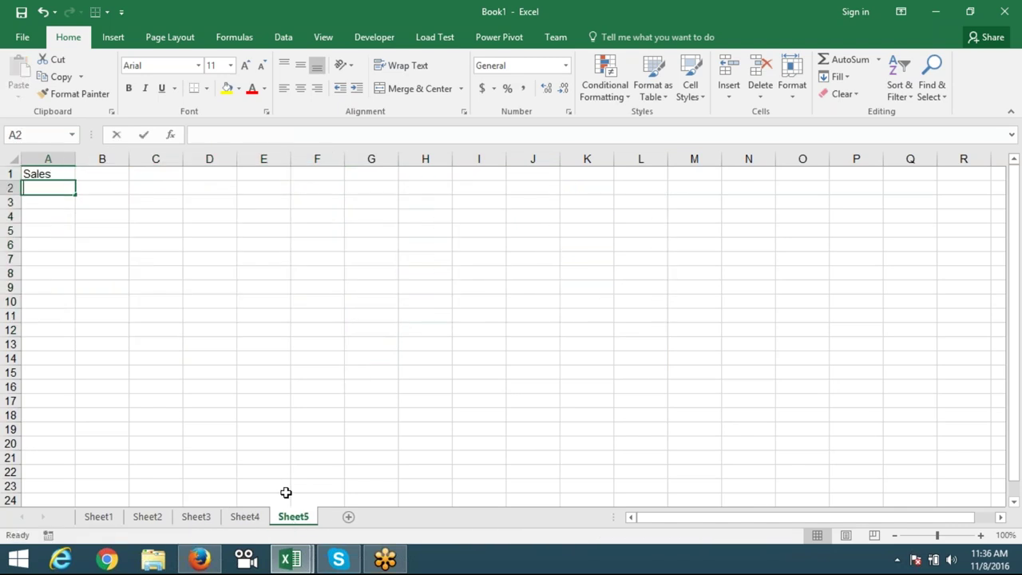
{"action": "type", "text": "ra"}
{"action": "key", "text": "Down"}
{"action": "key", "text": "Down"}
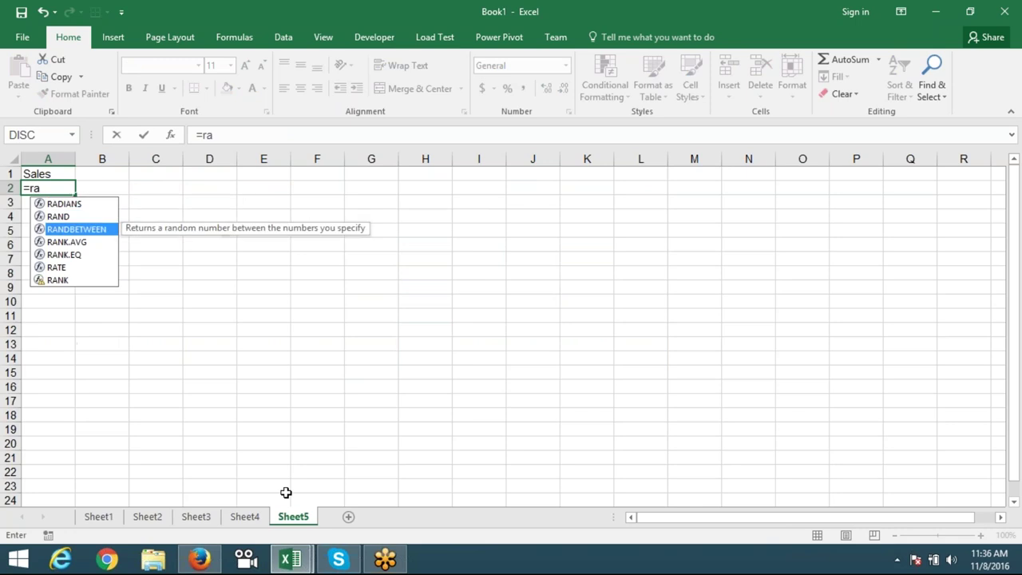
{"action": "key", "text": "Tab"}
{"action": "type", "text": "10,"}
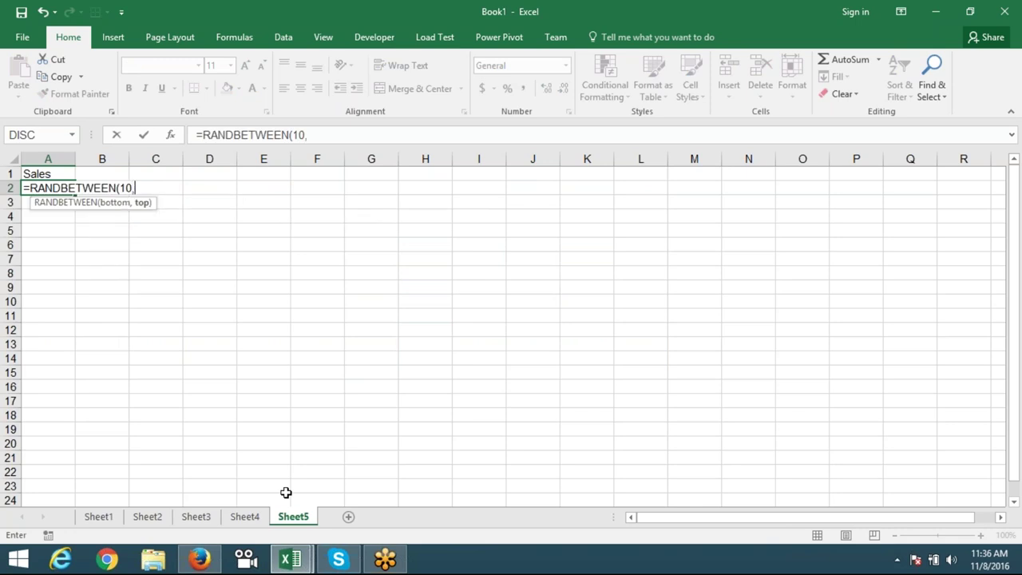
{"action": "type", "text": "80"}
{"action": "key", "text": "Return"}
{"action": "left_click", "coordinate": [48, 186]}
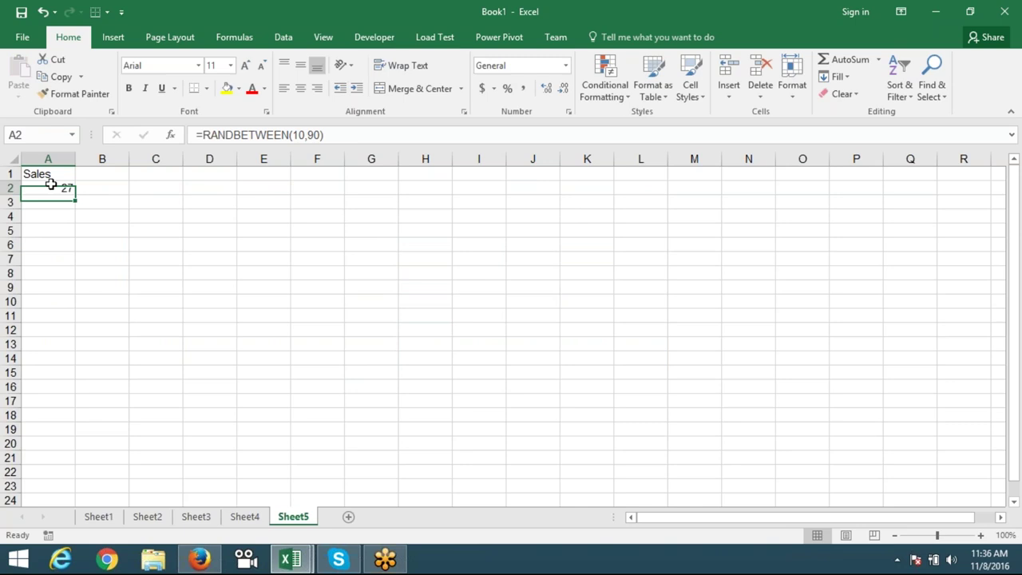
{"action": "left_click_drag", "start_coordinate": [75, 194], "coordinate": [86, 556]}
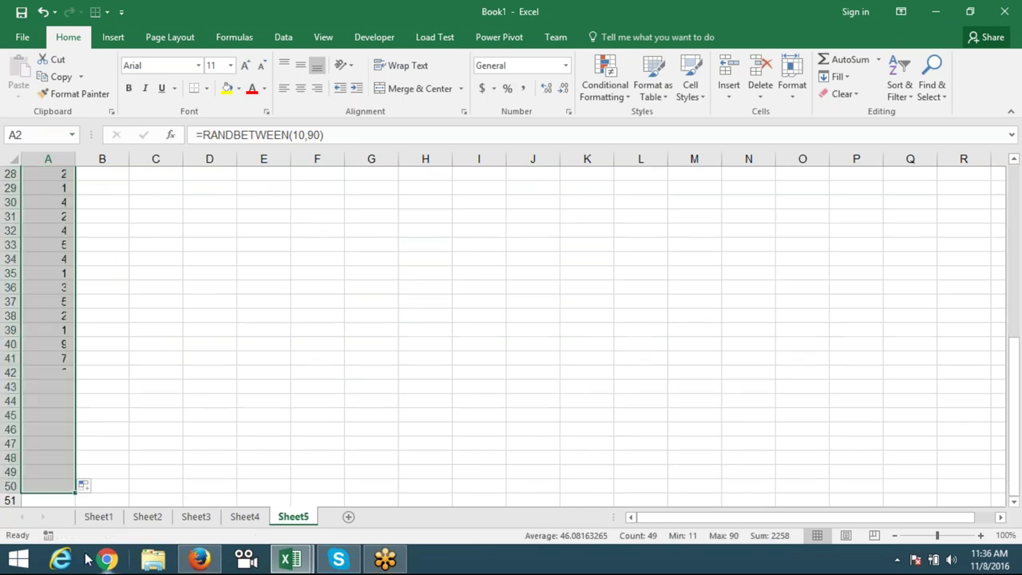
- Replace the A2:A50 formulas with their fixed values using Paste Values
{"action": "key", "text": "ctrl+c"}
{"action": "scroll", "coordinate": [16, 312], "scroll_direction": "up", "scroll_amount": 4}
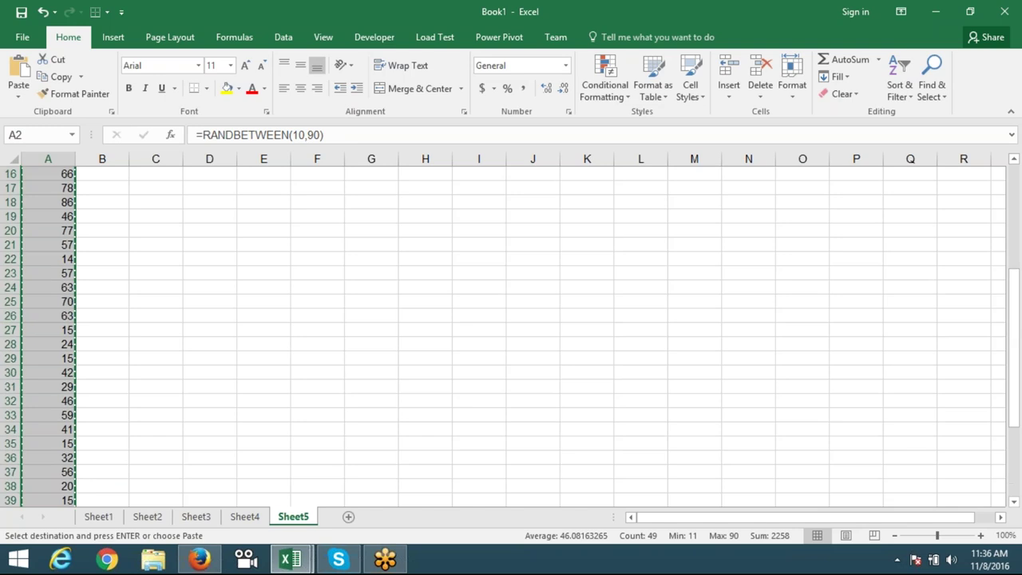
{"action": "scroll", "coordinate": [16, 310], "scroll_direction": "up", "scroll_amount": 5}
{"action": "left_click", "coordinate": [19, 97]}
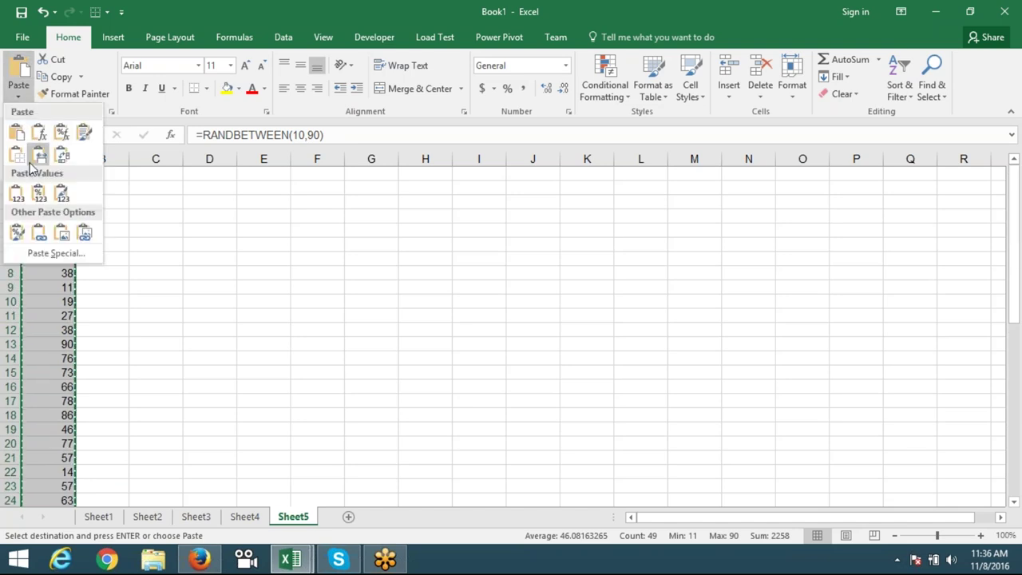
{"action": "left_click", "coordinate": [16, 194]}
{"action": "key", "text": "Escape"}
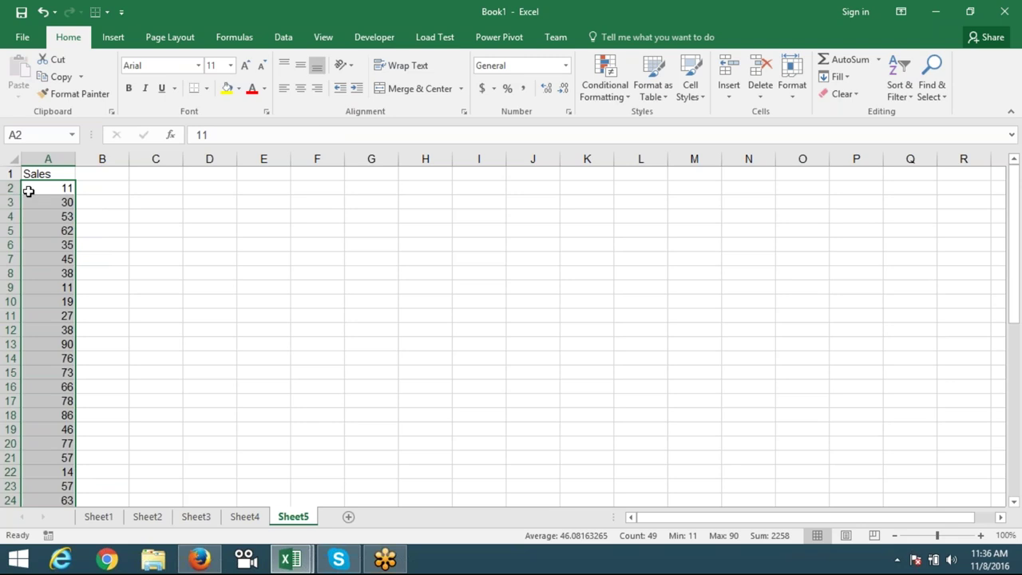
{"action": "key", "text": "Down"}
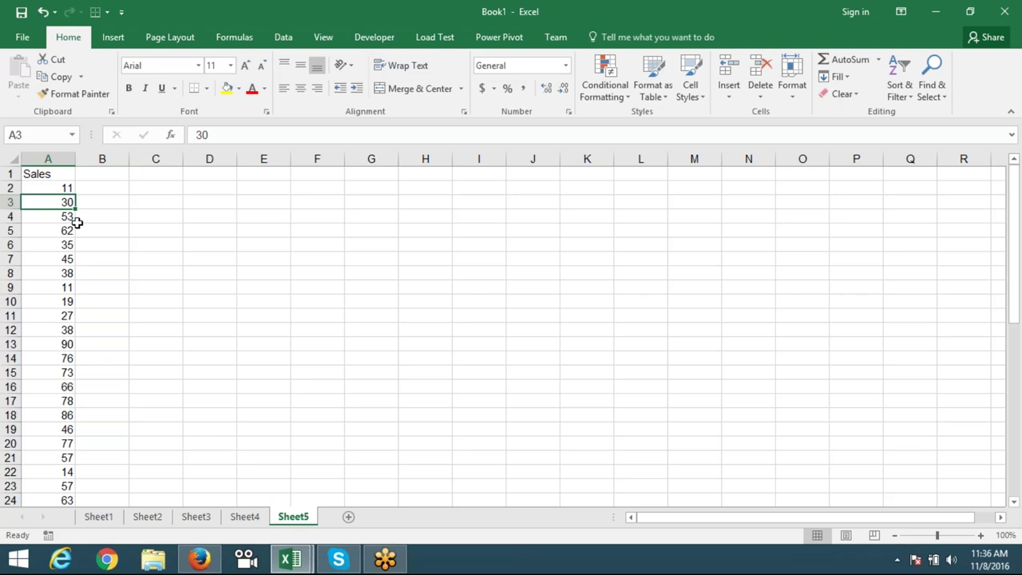
{"action": "scroll", "coordinate": [76, 225], "scroll_direction": "down", "scroll_amount": 2}
{"action": "scroll", "coordinate": [76, 225], "scroll_direction": "down", "scroll_amount": 3}
{"action": "scroll", "coordinate": [76, 225], "scroll_direction": "down", "scroll_amount": 3}
{"action": "scroll", "coordinate": [74, 240], "scroll_direction": "down", "scroll_amount": 4}
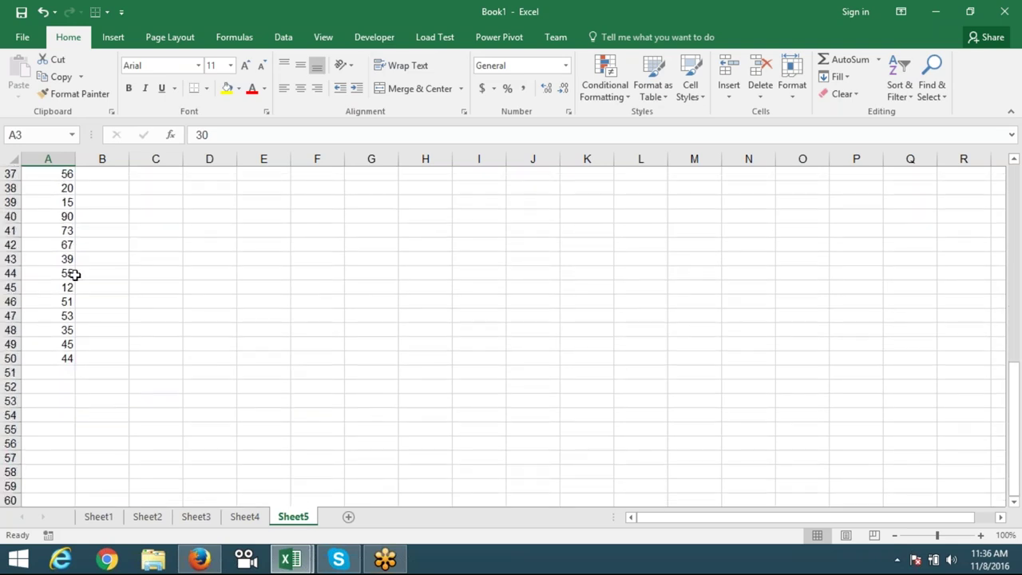
{"action": "scroll", "coordinate": [71, 268], "scroll_direction": "up", "scroll_amount": 5}
{"action": "scroll", "coordinate": [71, 266], "scroll_direction": "up", "scroll_amount": 7}
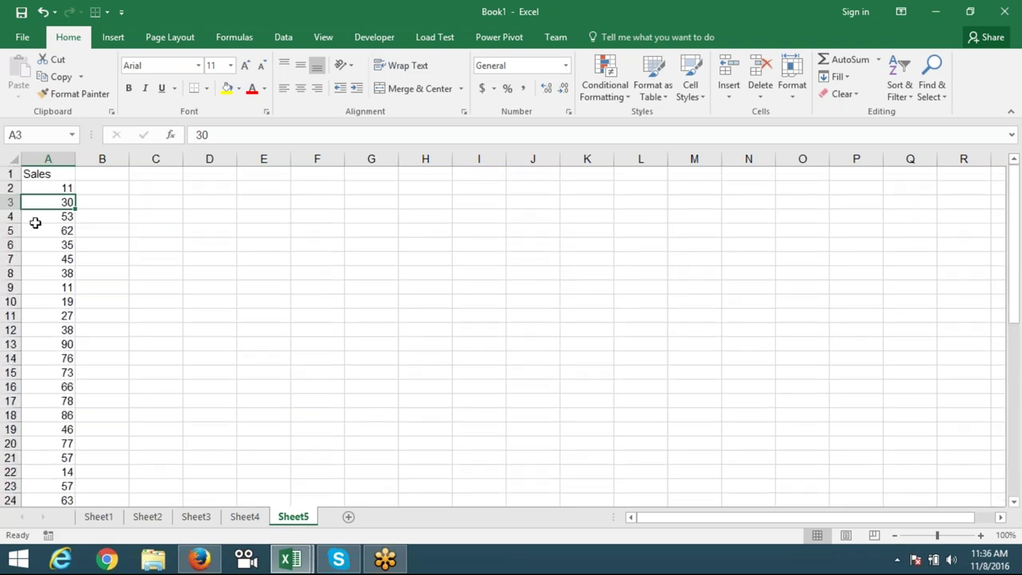
- Enter 60 in B5 and 75 in B14
{"action": "left_click", "coordinate": [41, 230]}
{"action": "left_click", "coordinate": [122, 230]}
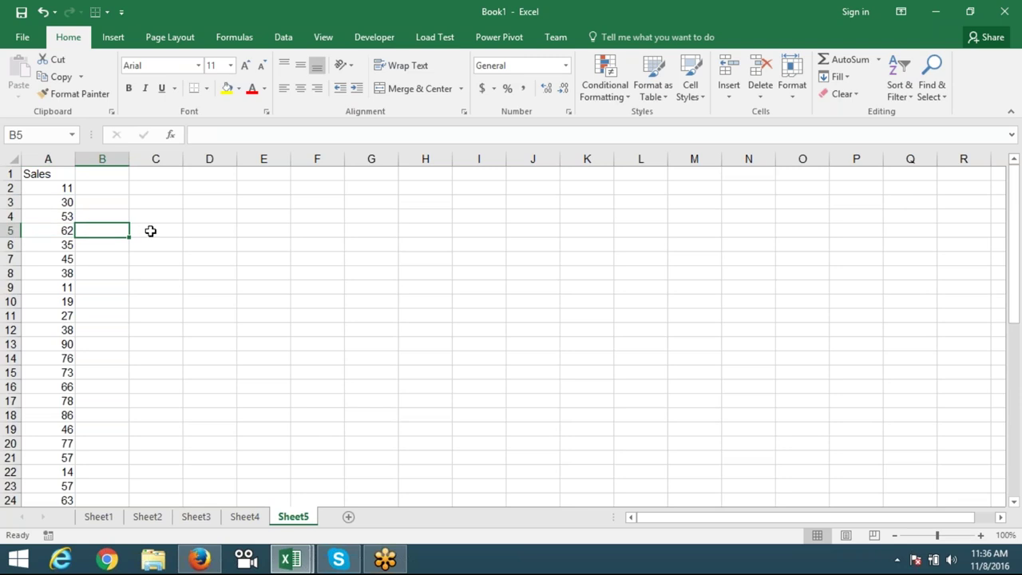
{"action": "type", "text": "60"}
{"action": "left_click", "coordinate": [133, 283]}
{"action": "left_click", "coordinate": [98, 357]}
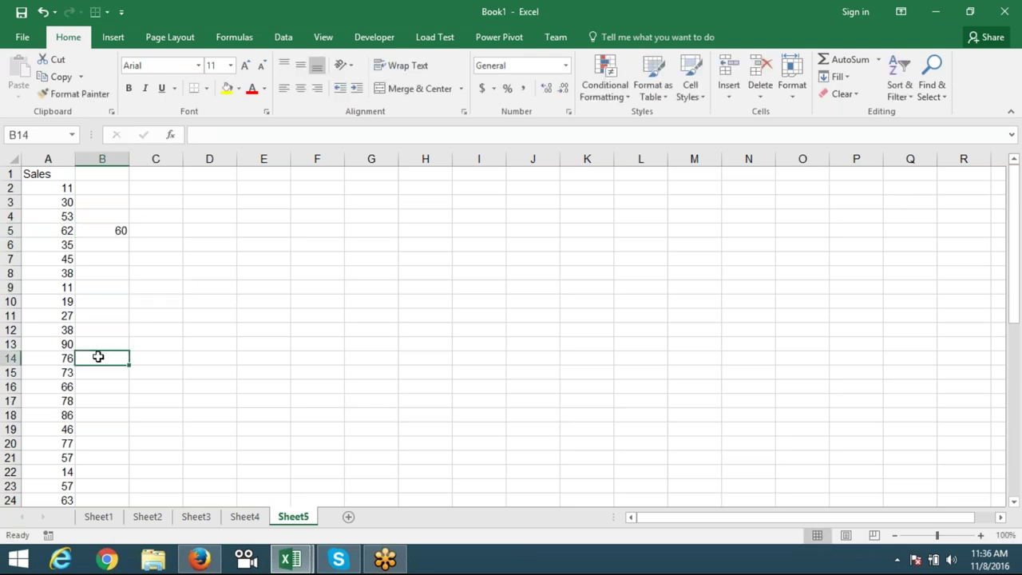
{"action": "type", "text": "75"}
{"action": "left_click", "coordinate": [109, 402]}
- Enter 65 in B30 and 85 in B45
{"action": "scroll", "coordinate": [110, 411], "scroll_direction": "down", "scroll_amount": 4}
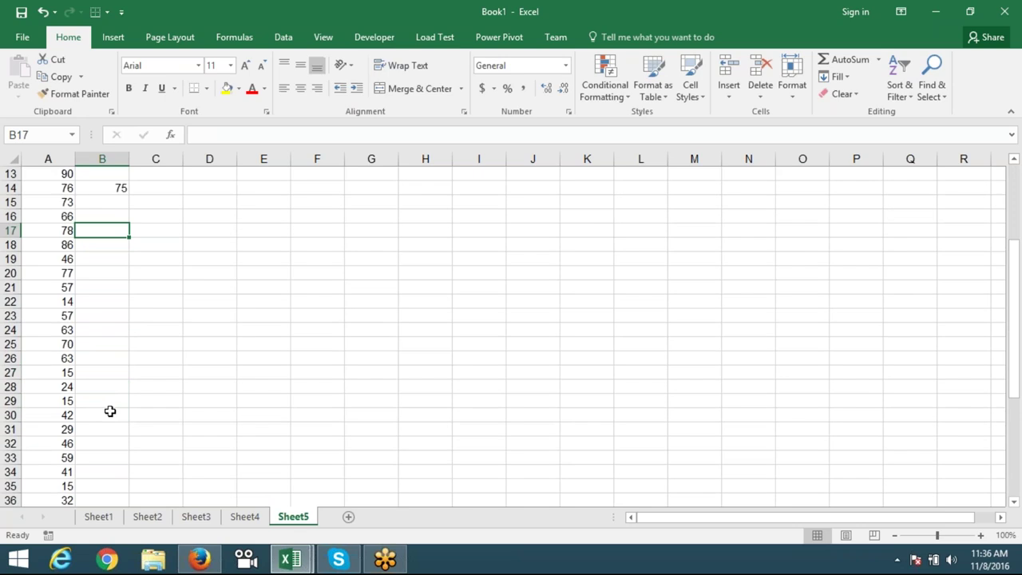
{"action": "left_click", "coordinate": [110, 411]}
{"action": "type", "text": "65"}
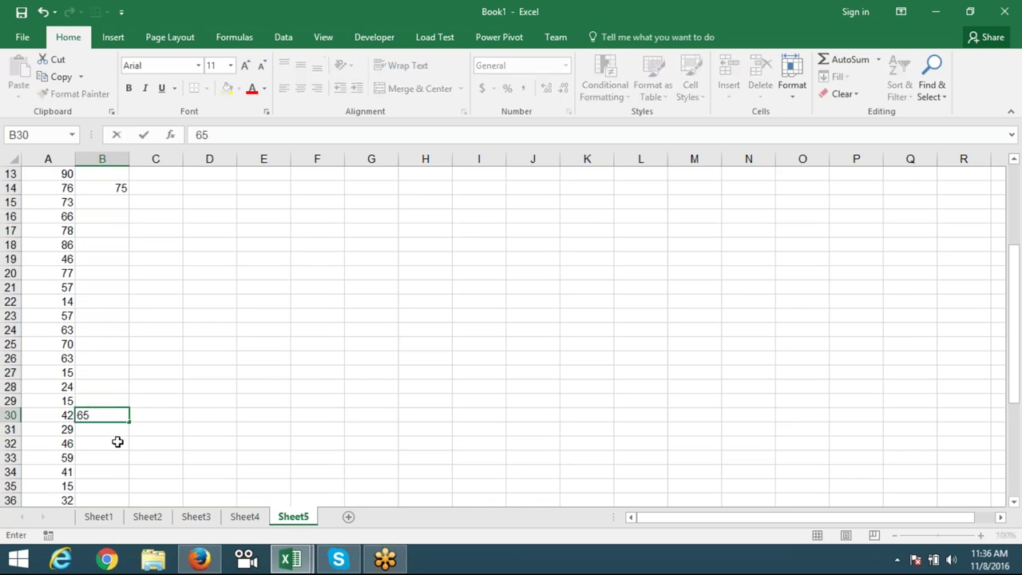
{"action": "left_click", "coordinate": [117, 441]}
{"action": "scroll", "coordinate": [117, 440], "scroll_direction": "down", "scroll_amount": 3}
{"action": "scroll", "coordinate": [109, 421], "scroll_direction": "down", "scroll_amount": 2}
{"action": "left_click", "coordinate": [107, 417]}
{"action": "type", "text": "8"}
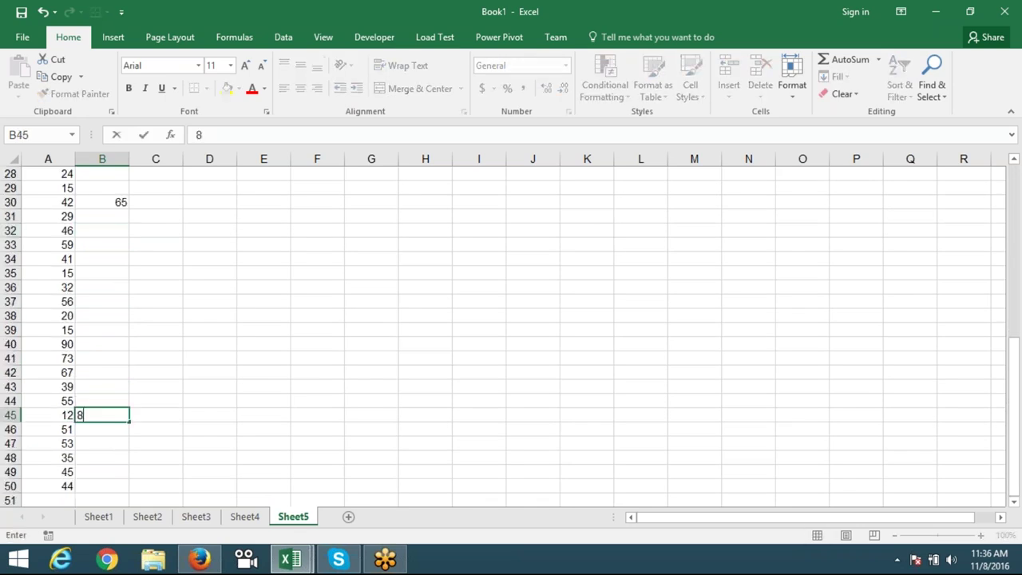
{"action": "type", "text": "5"}
{"action": "left_click", "coordinate": [177, 369]}
- Compare B5's 60 with the Sales value 62 in A5
{"action": "scroll", "coordinate": [177, 369], "scroll_direction": "up", "scroll_amount": 8}
{"action": "scroll", "coordinate": [177, 369], "scroll_direction": "up", "scroll_amount": 1}
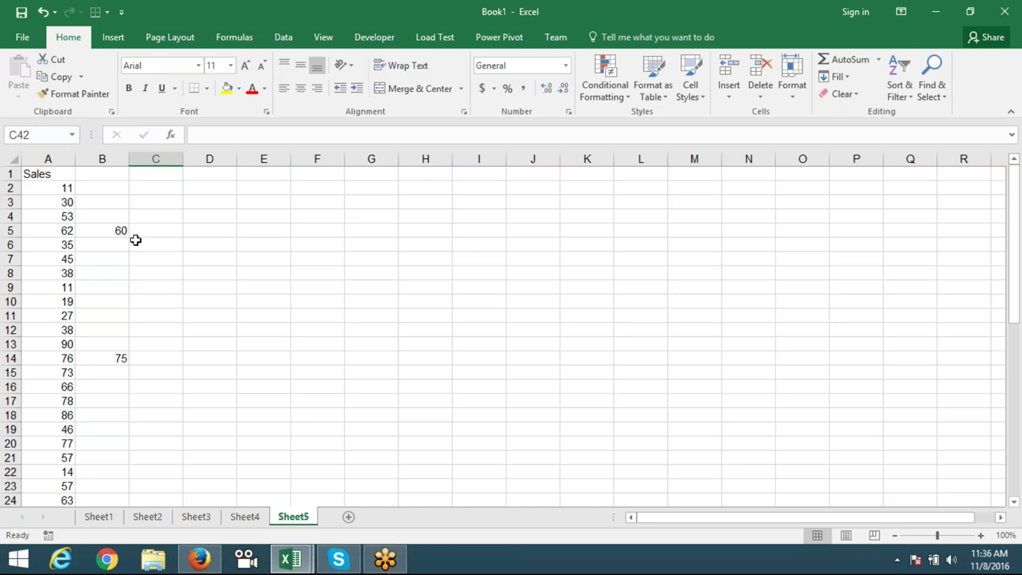
{"action": "left_click", "coordinate": [54, 231]}
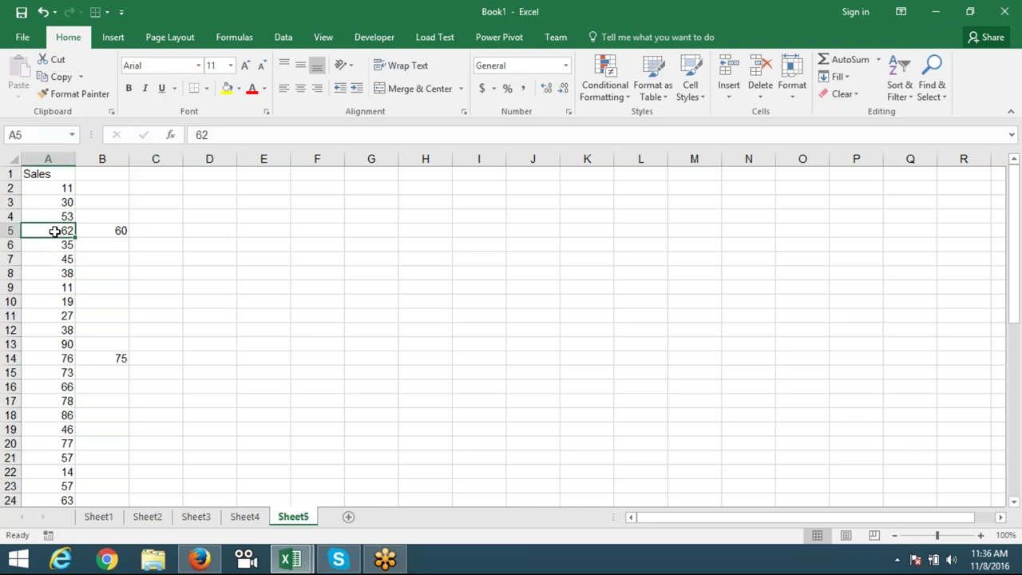
{"action": "left_click", "coordinate": [102, 231]}
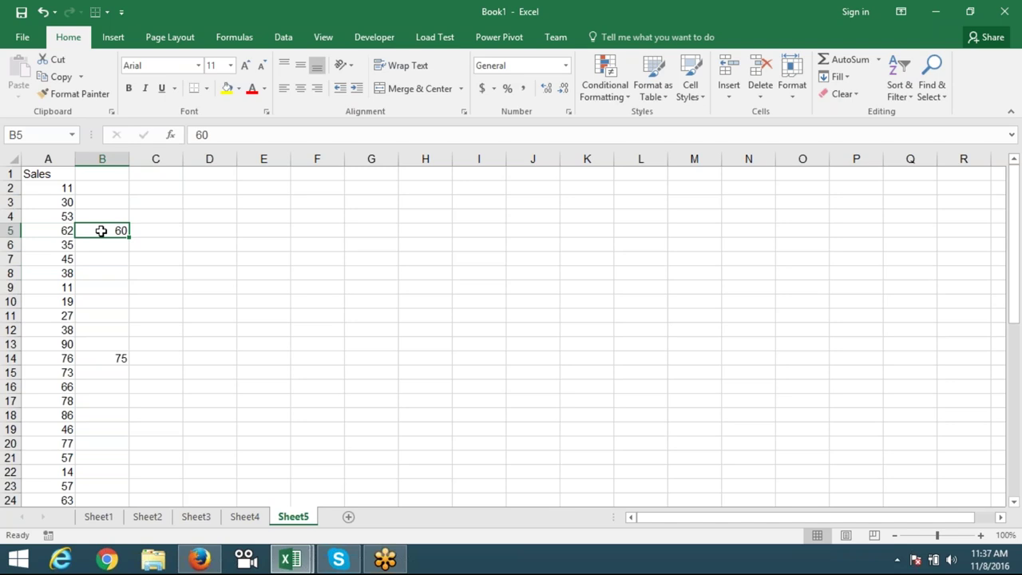
{"action": "scroll", "coordinate": [109, 255], "scroll_direction": "down", "scroll_amount": 1}
{"action": "scroll", "coordinate": [111, 279], "scroll_direction": "down", "scroll_amount": 2}
{"action": "scroll", "coordinate": [110, 294], "scroll_direction": "up", "scroll_amount": 3}
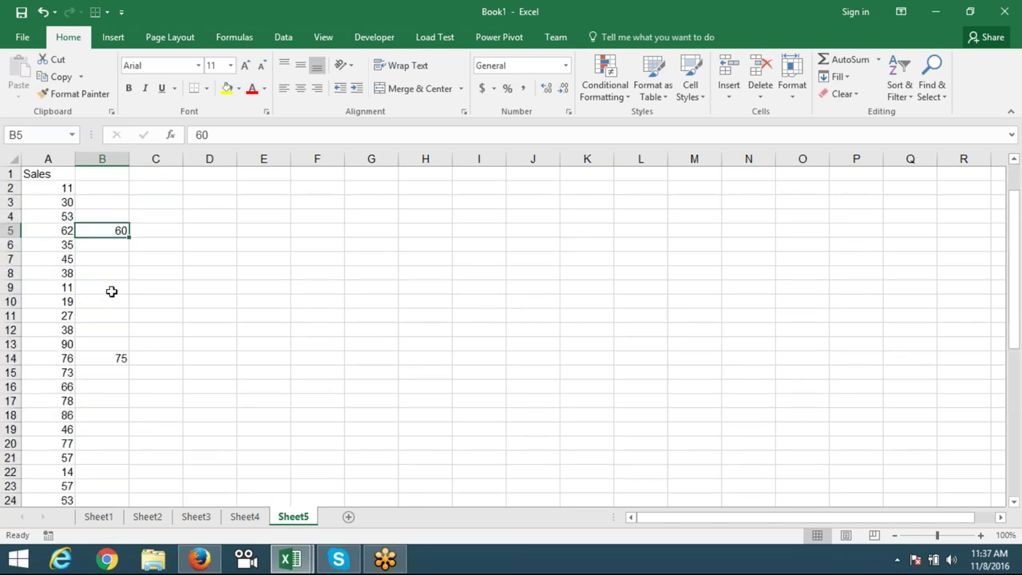
{"action": "left_click", "coordinate": [104, 159]}
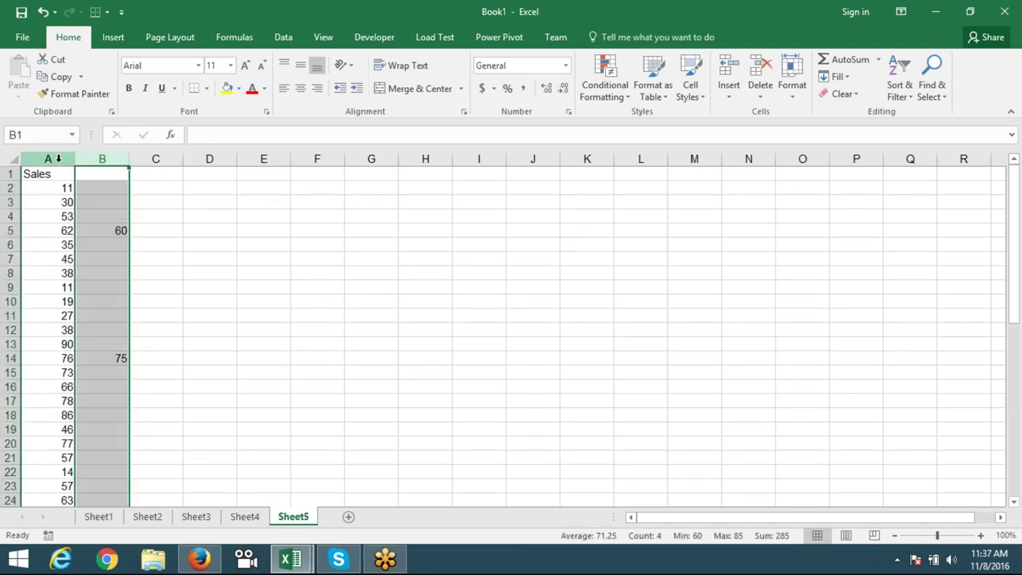
{"action": "left_click", "coordinate": [58, 159]}
{"action": "left_click", "coordinate": [103, 272]}
{"action": "left_click", "coordinate": [119, 233]}
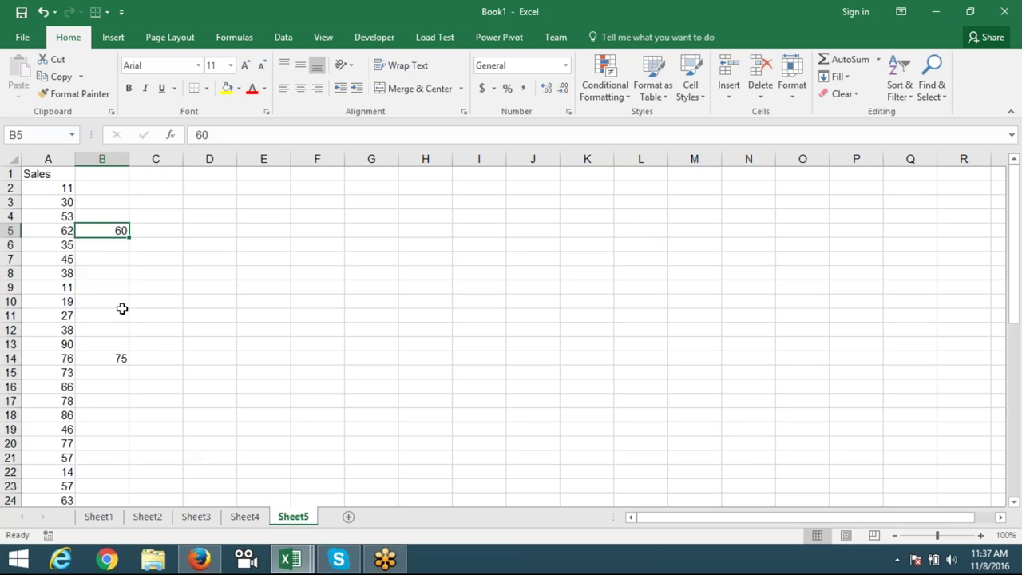
{"action": "left_click", "coordinate": [107, 360]}
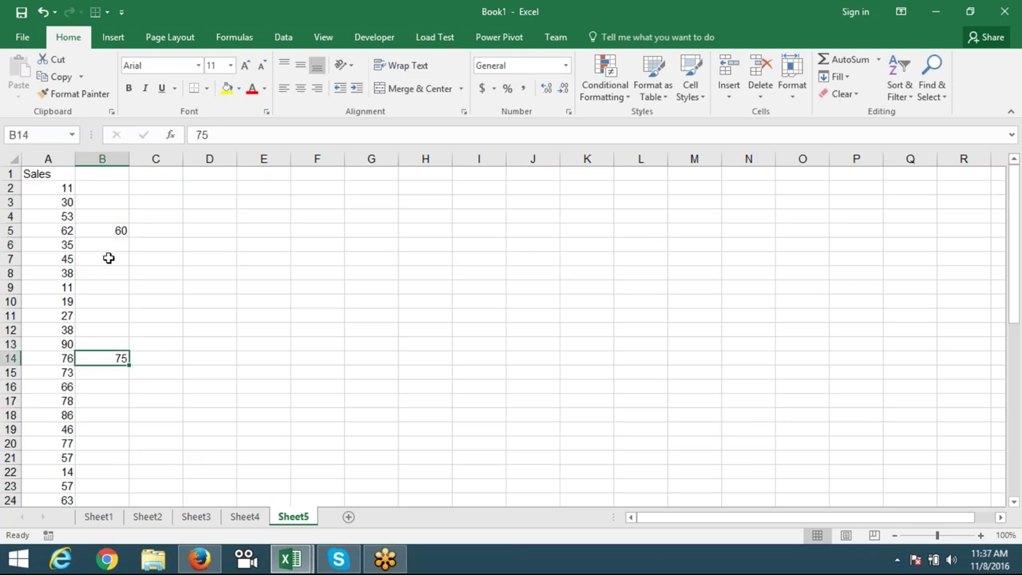
{"action": "left_click_drag", "start_coordinate": [109, 245], "coordinate": [114, 344]}
{"action": "left_click", "coordinate": [102, 159]}
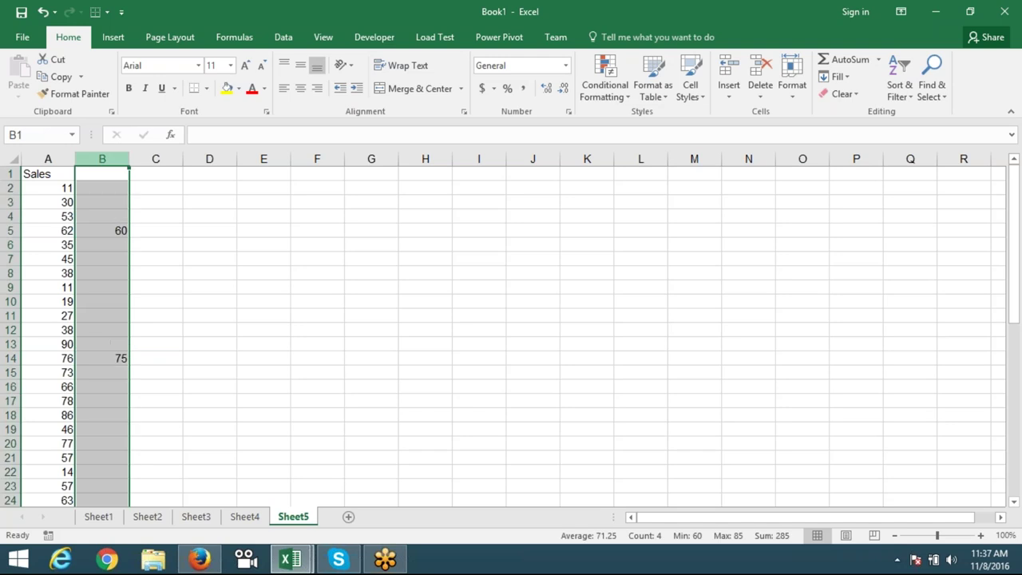
{"action": "key", "text": "ctrl+c"}
{"action": "left_click", "coordinate": [35, 158]}
{"action": "key", "text": "ctrl+v"}
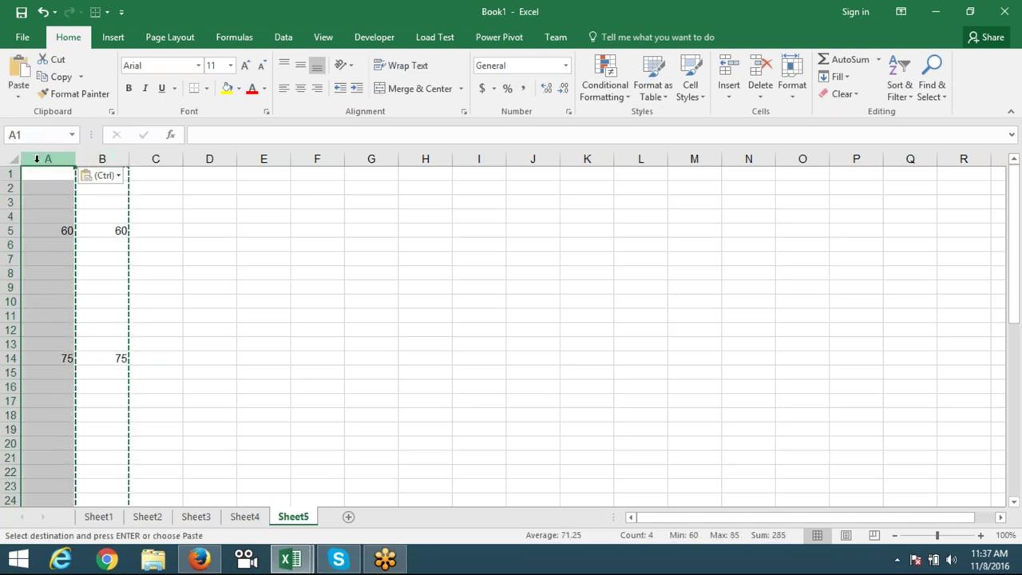
{"action": "key", "text": "ctrl+z"}
{"action": "left_click", "coordinate": [208, 186]}
{"action": "key", "text": "Escape"}
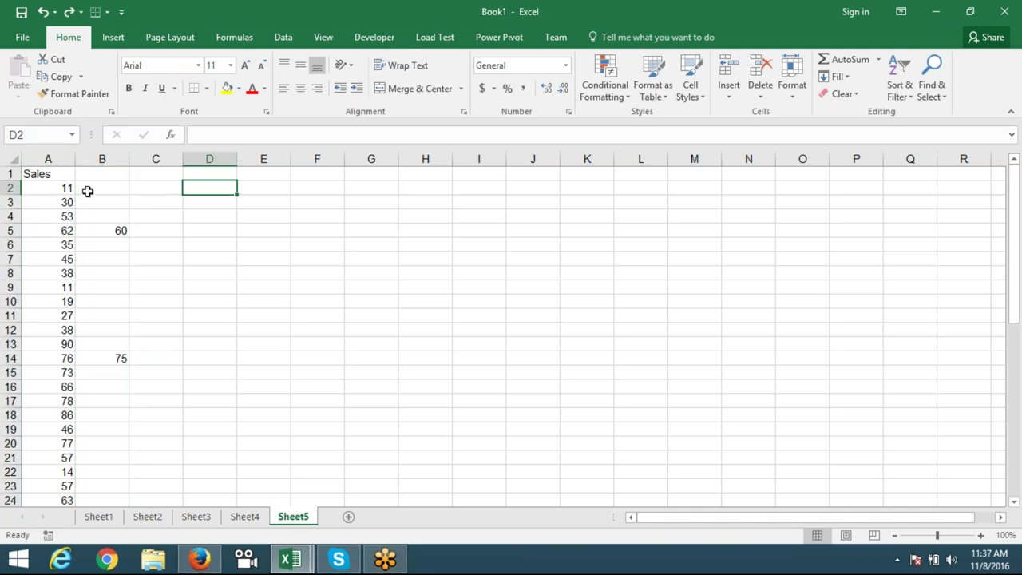
{"action": "left_click", "coordinate": [88, 192]}
{"action": "left_click_drag", "start_coordinate": [116, 229], "coordinate": [64, 231]}
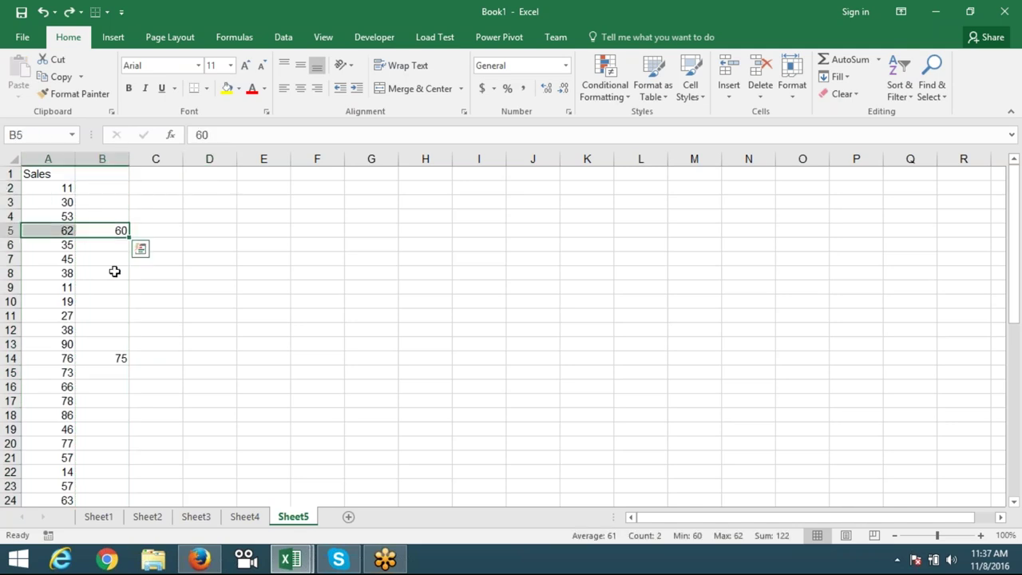
{"action": "left_click_drag", "start_coordinate": [119, 359], "coordinate": [68, 359]}
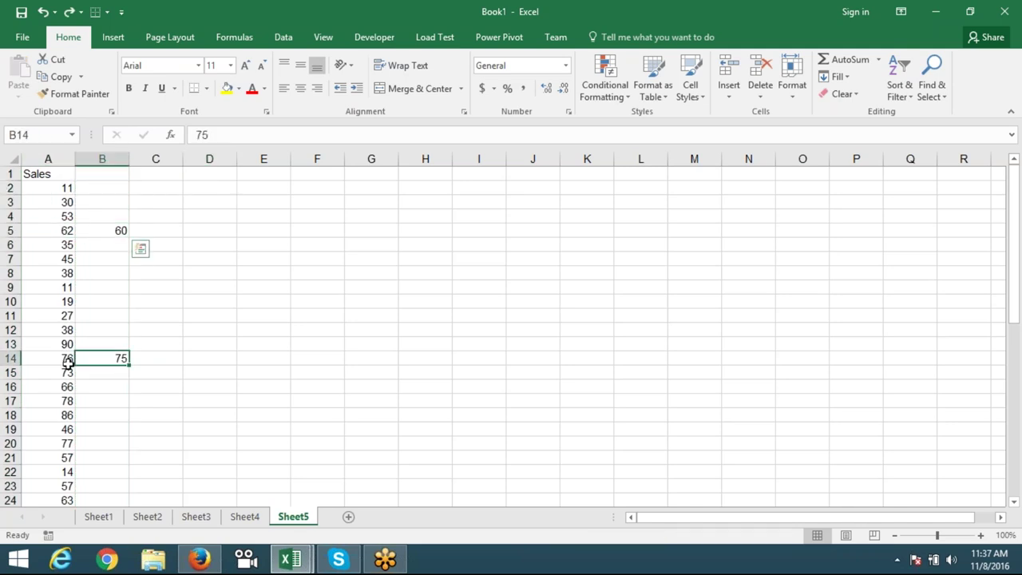
{"action": "left_click", "coordinate": [112, 235]}
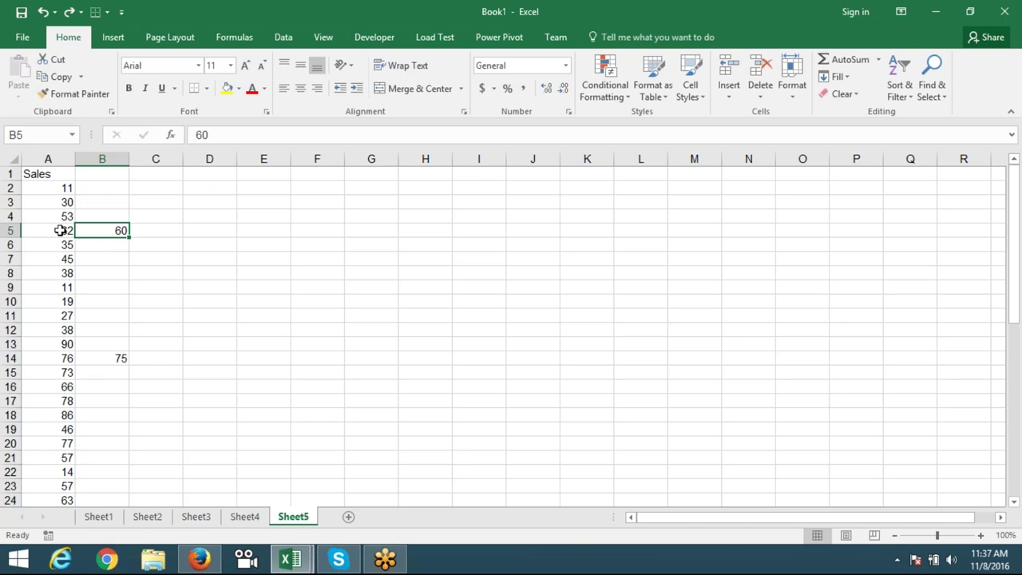
{"action": "left_click_drag", "start_coordinate": [63, 230], "coordinate": [120, 230]}
{"action": "left_click_drag", "start_coordinate": [56, 217], "coordinate": [52, 192]}
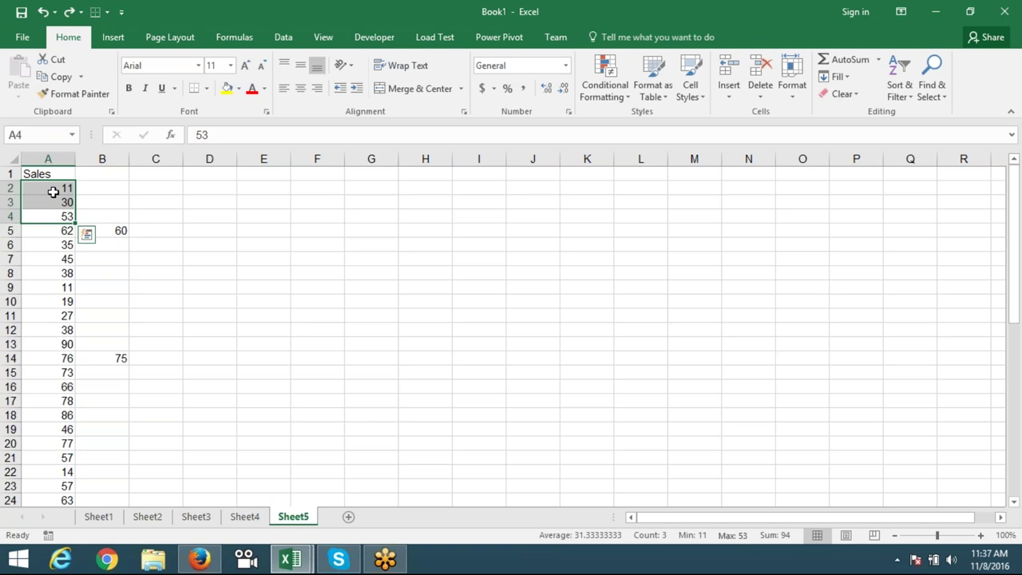
{"action": "left_click", "coordinate": [188, 201]}
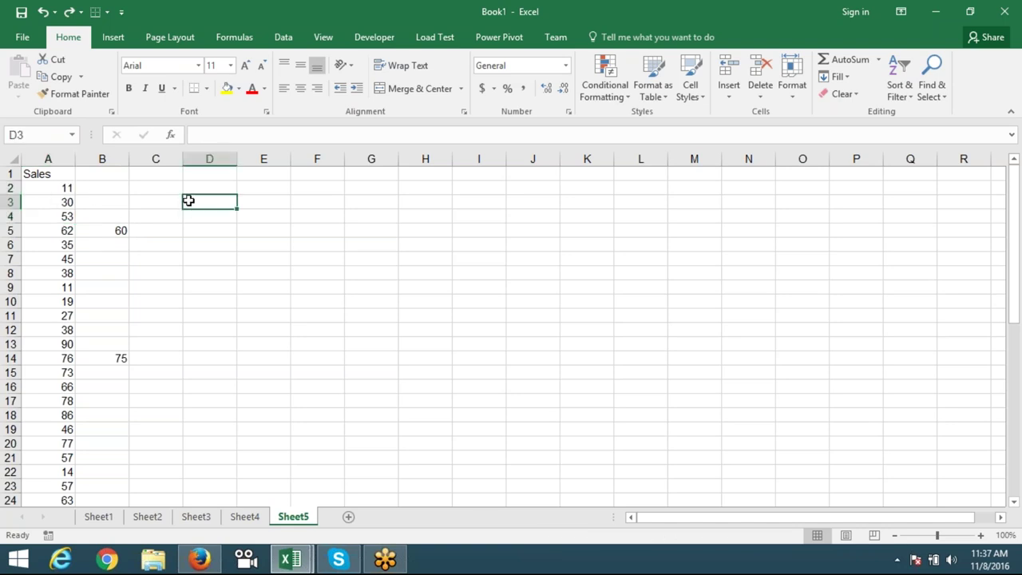
{"action": "left_click", "coordinate": [196, 245]}
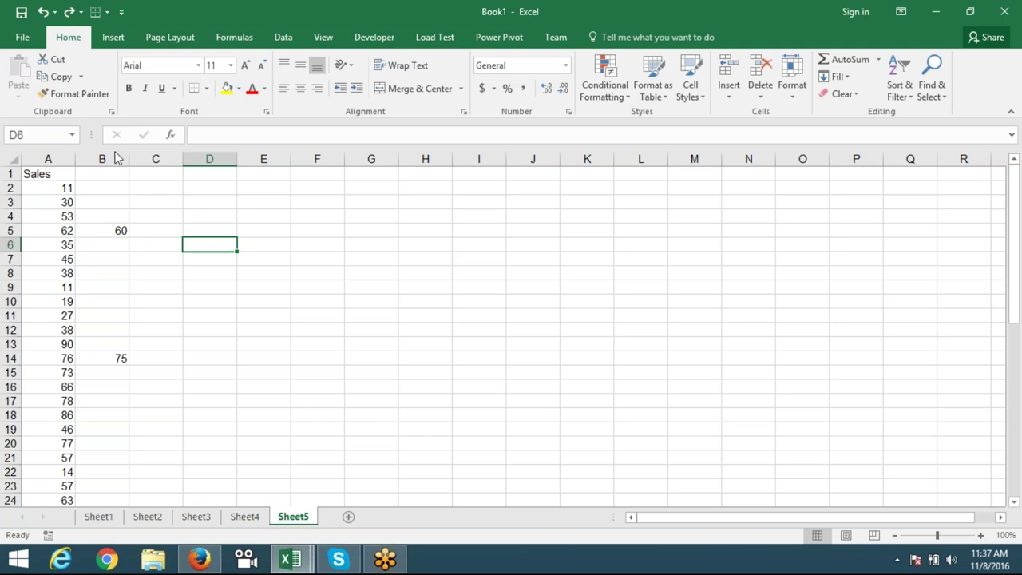
{"action": "left_click", "coordinate": [119, 159]}
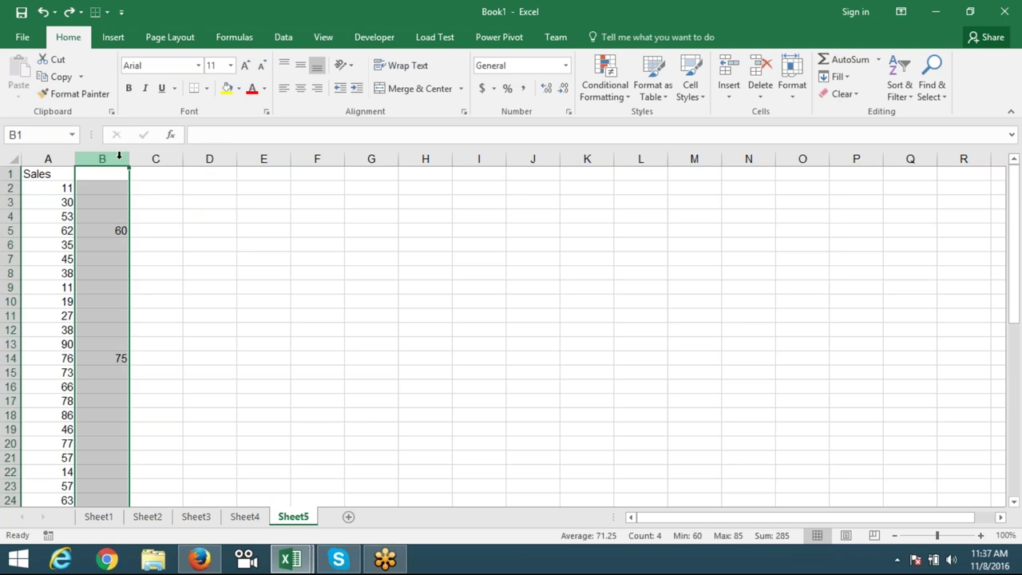
- Copy column B and open Paste Special on column A with Skip blanks checked
{"action": "key", "text": "ctrl+c"}
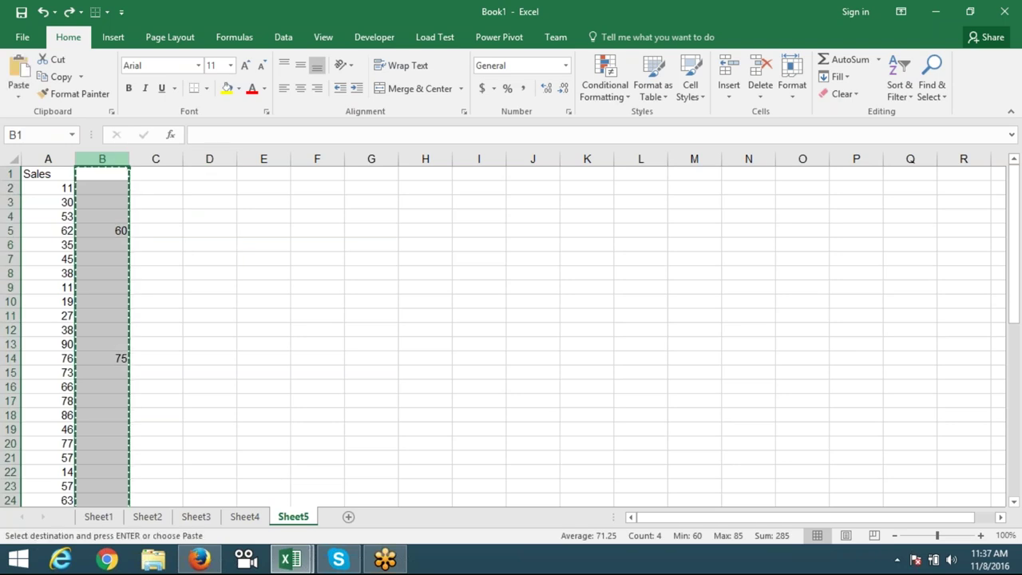
{"action": "left_click", "coordinate": [48, 159]}
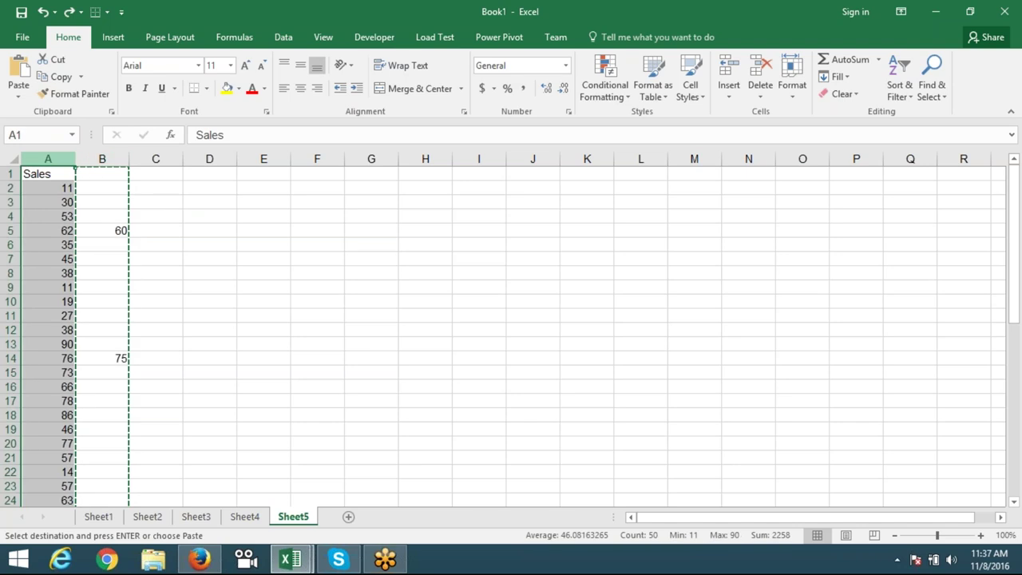
{"action": "right_click", "coordinate": [54, 159]}
{"action": "left_click", "coordinate": [105, 244]}
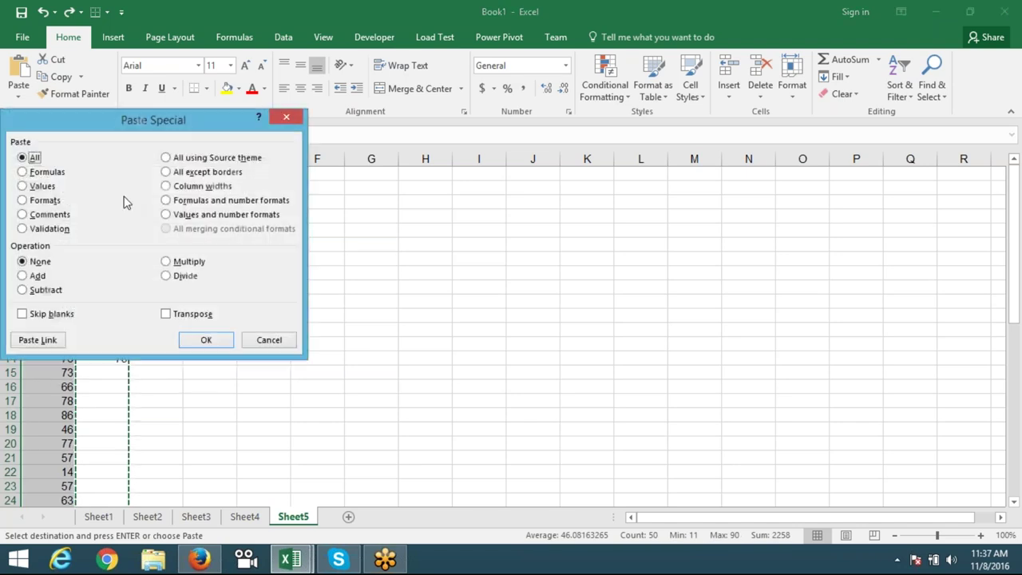
{"action": "left_click_drag", "start_coordinate": [158, 119], "coordinate": [430, 113]}
{"action": "left_click", "coordinate": [294, 307]}
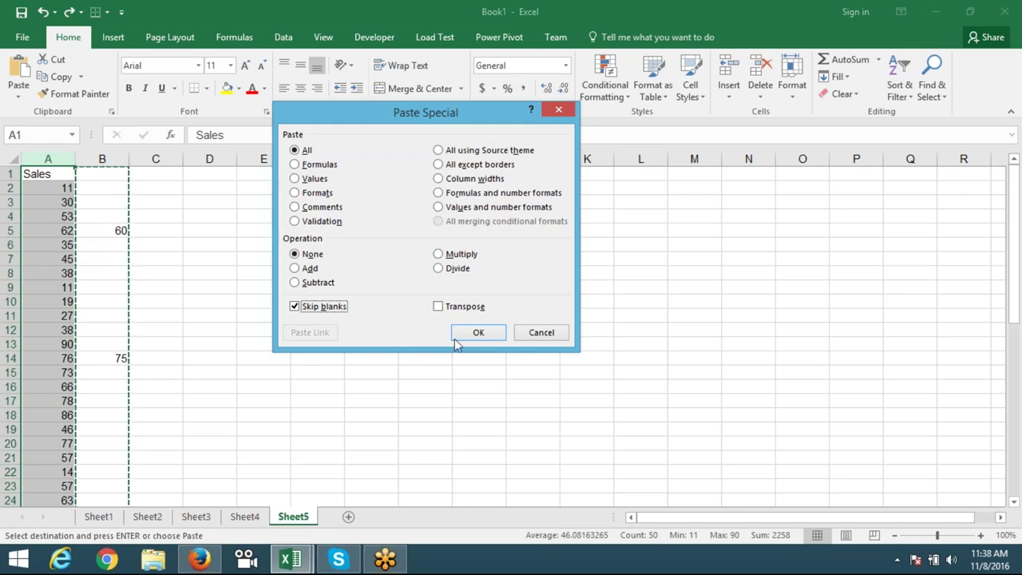
- Apply the Skip blanks paste so Sales shows 60, 75, 65 and 85, then check the changed rows
{"action": "left_click", "coordinate": [454, 339]}
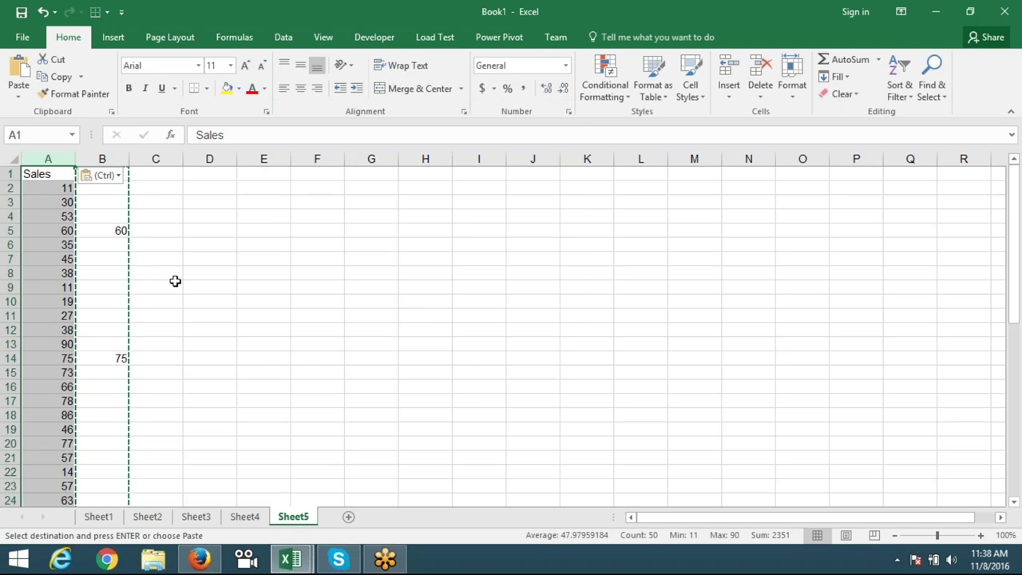
{"action": "left_click", "coordinate": [175, 283]}
{"action": "left_click_drag", "start_coordinate": [58, 233], "coordinate": [103, 230]}
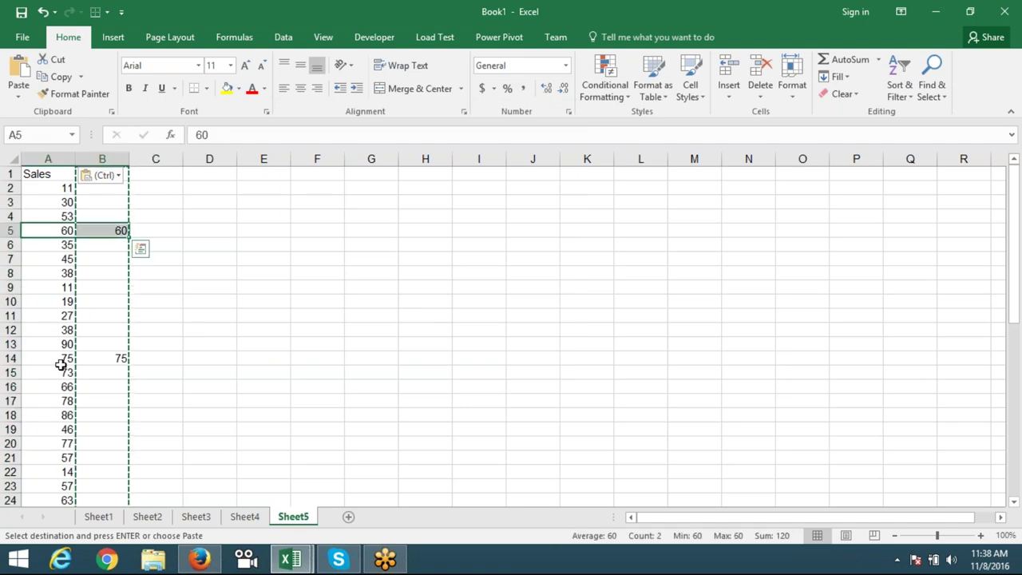
{"action": "left_click_drag", "start_coordinate": [62, 360], "coordinate": [108, 362]}
{"action": "scroll", "coordinate": [75, 415], "scroll_direction": "down", "scroll_amount": 3}
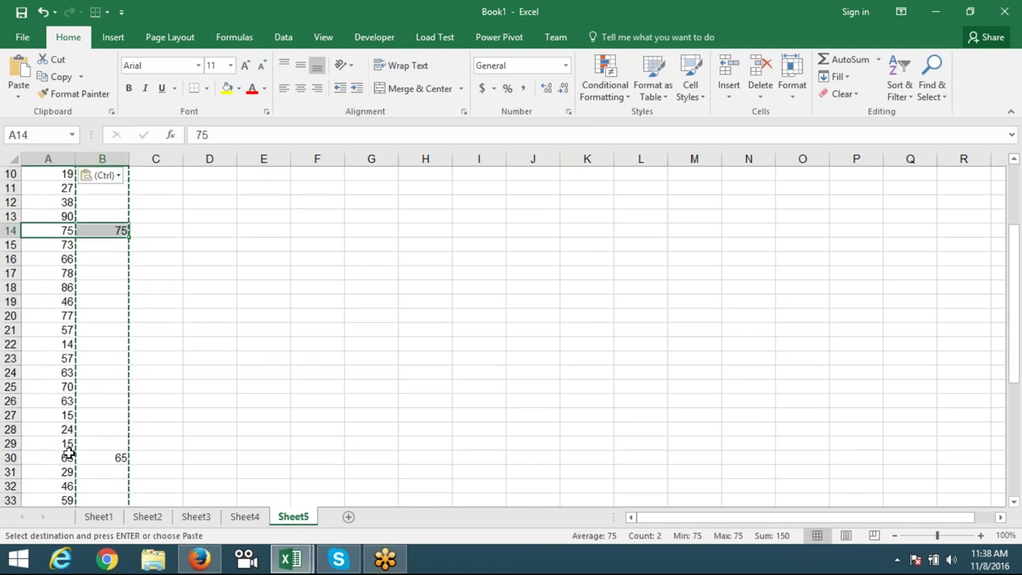
{"action": "left_click", "coordinate": [69, 457]}
{"action": "left_click_drag", "start_coordinate": [69, 456], "coordinate": [120, 456]}
{"action": "scroll", "coordinate": [65, 458], "scroll_direction": "down", "scroll_amount": 2}
{"action": "scroll", "coordinate": [60, 458], "scroll_direction": "down", "scroll_amount": 2}
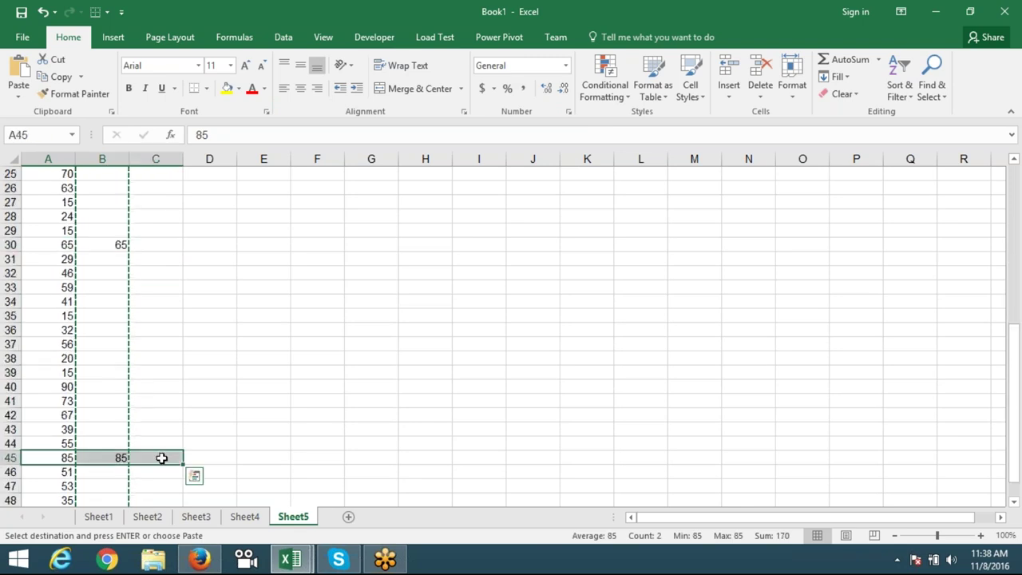
{"action": "scroll", "coordinate": [162, 457], "scroll_direction": "up", "scroll_amount": 2}
{"action": "scroll", "coordinate": [162, 458], "scroll_direction": "up", "scroll_amount": 4}
{"action": "scroll", "coordinate": [159, 456], "scroll_direction": "down", "scroll_amount": 11}
- Clear the copy marquee and add a new blank Sheet6
{"action": "key", "text": "Escape"}
{"action": "scroll", "coordinate": [157, 453], "scroll_direction": "up", "scroll_amount": 4}
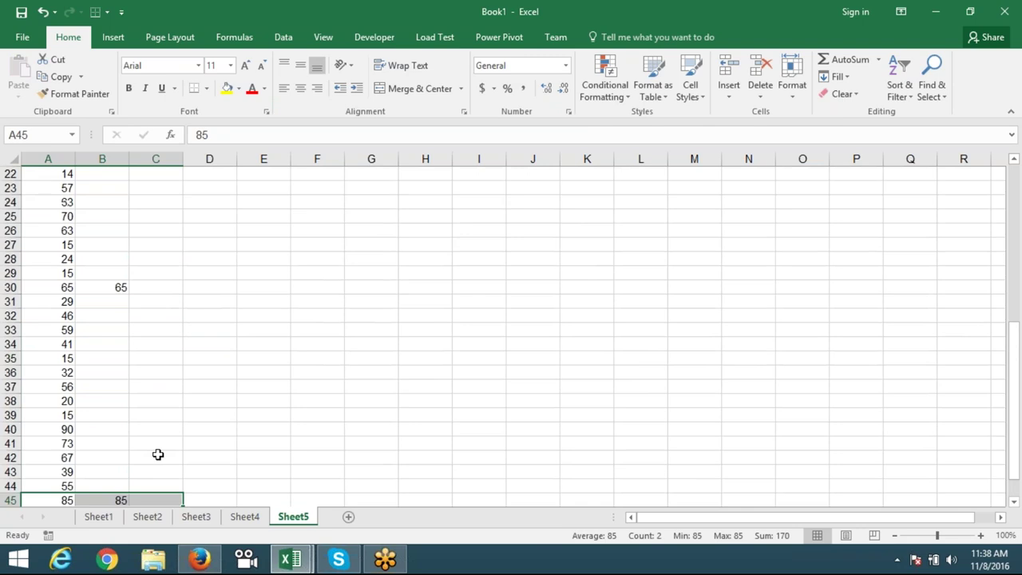
{"action": "scroll", "coordinate": [224, 311], "scroll_direction": "up", "scroll_amount": 6}
{"action": "scroll", "coordinate": [223, 310], "scroll_direction": "up", "scroll_amount": 1}
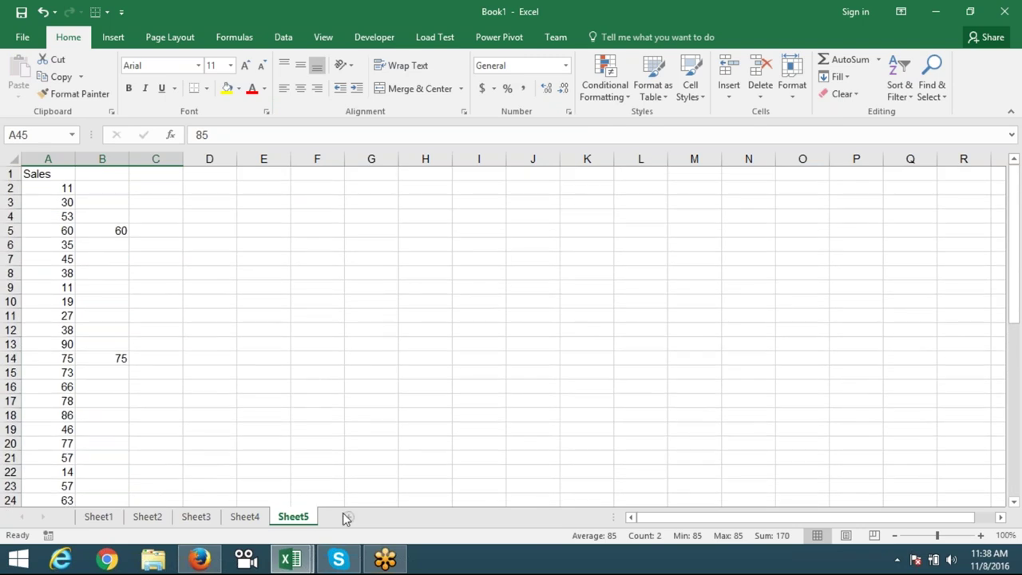
{"action": "left_click", "coordinate": [348, 517]}
- Label D6 'Month' and D7 'Sales', then fill Jan through May across E6:I6
{"action": "left_click", "coordinate": [206, 245]}
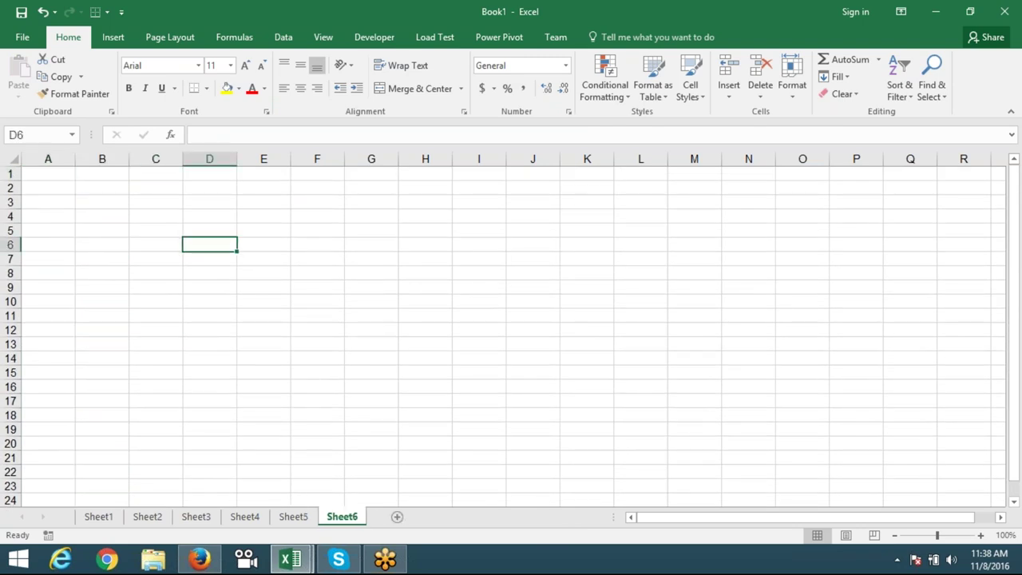
{"action": "type", "text": "MNon"}
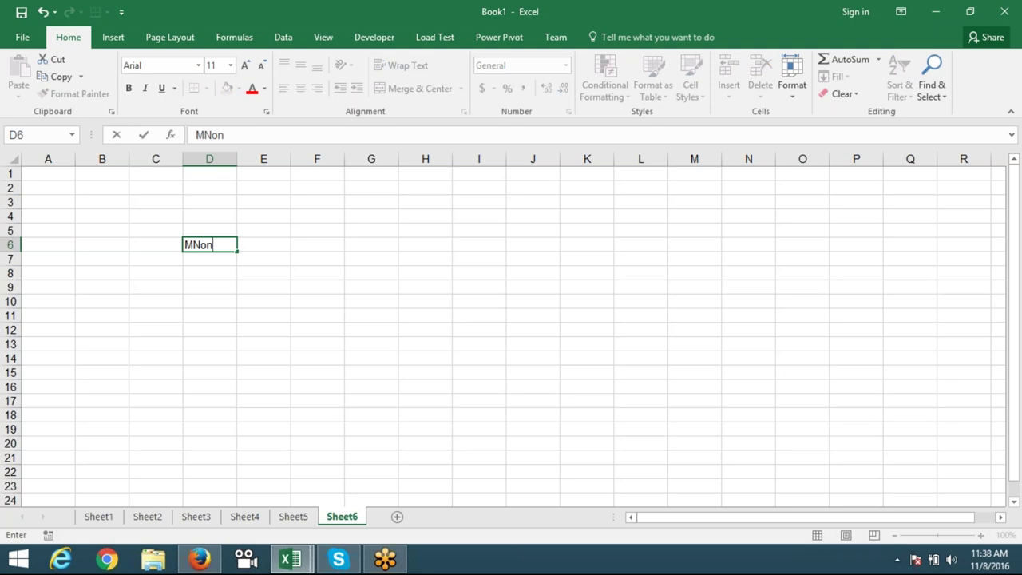
{"action": "key", "text": "BackSpace"}
{"action": "key", "text": "BackSpace"}
{"action": "key", "text": "BackSpace"}
{"action": "type", "text": "h"}
{"action": "key", "text": "Return"}
{"action": "type", "text": "Sa"}
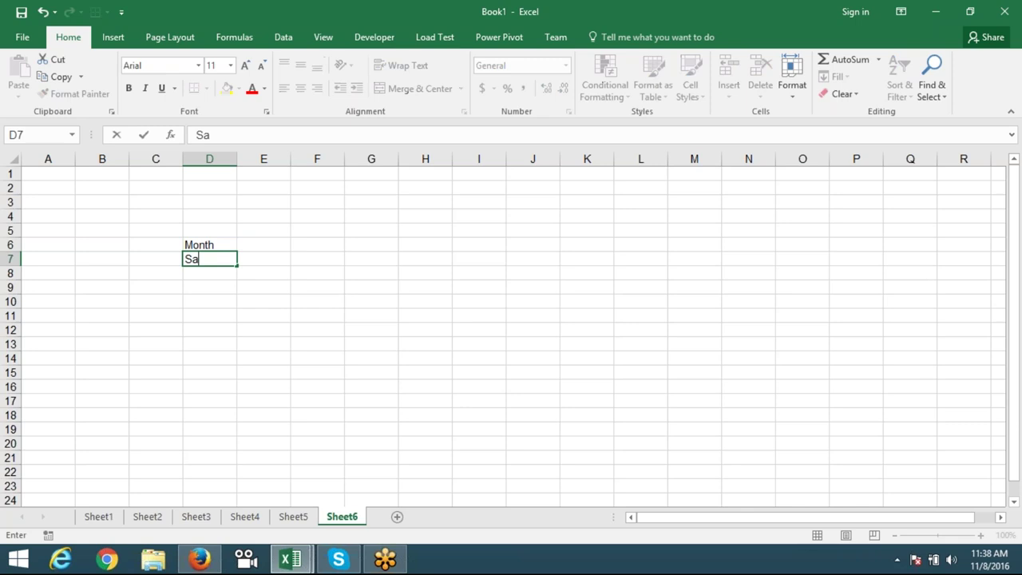
{"action": "type", "text": "les"}
{"action": "key", "text": "Return"}
{"action": "left_click", "coordinate": [264, 245]}
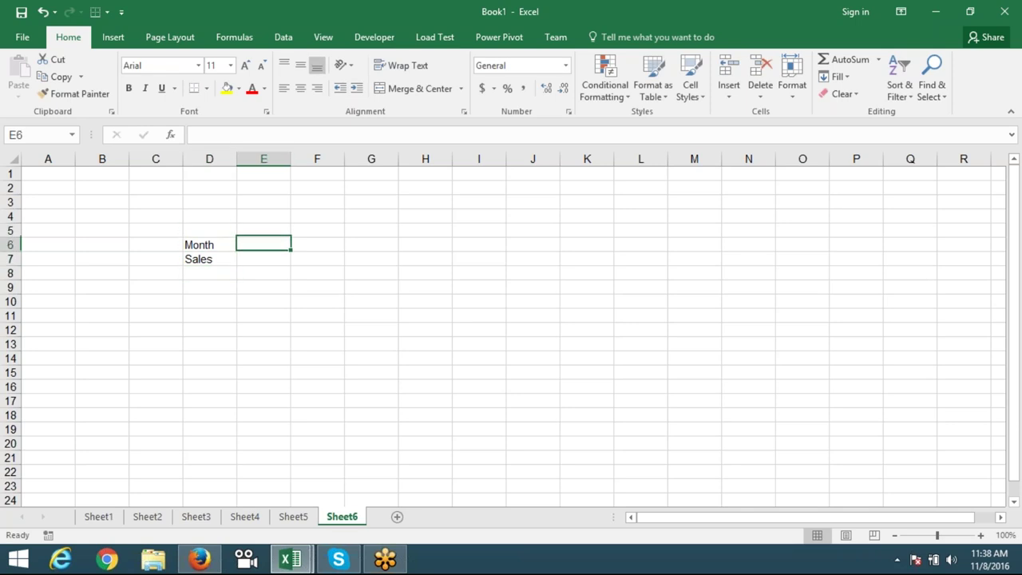
{"action": "type", "text": "Jan"}
{"action": "key", "text": "Return"}
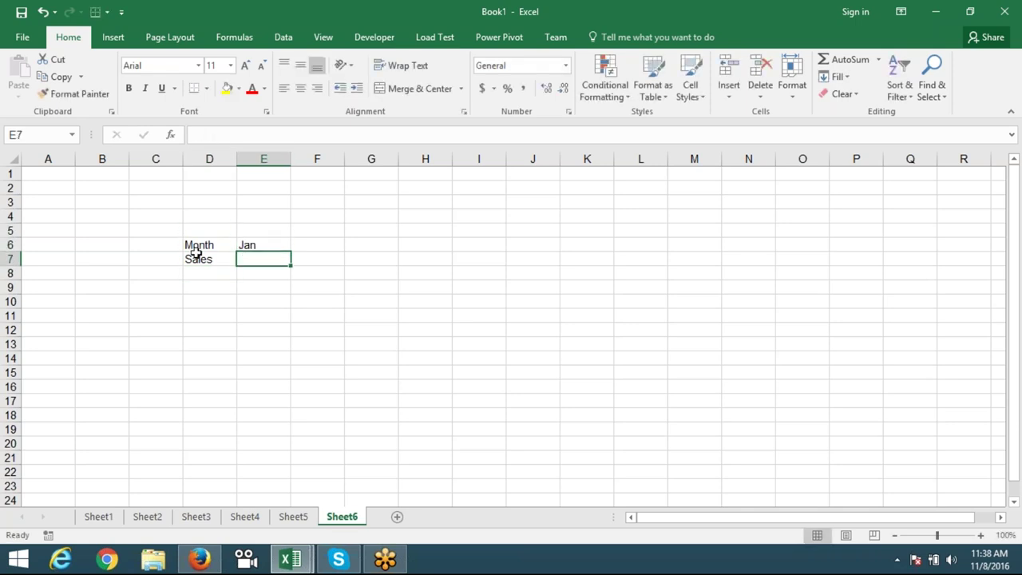
{"action": "left_click", "coordinate": [282, 248]}
{"action": "left_click_drag", "start_coordinate": [291, 251], "coordinate": [471, 251]}
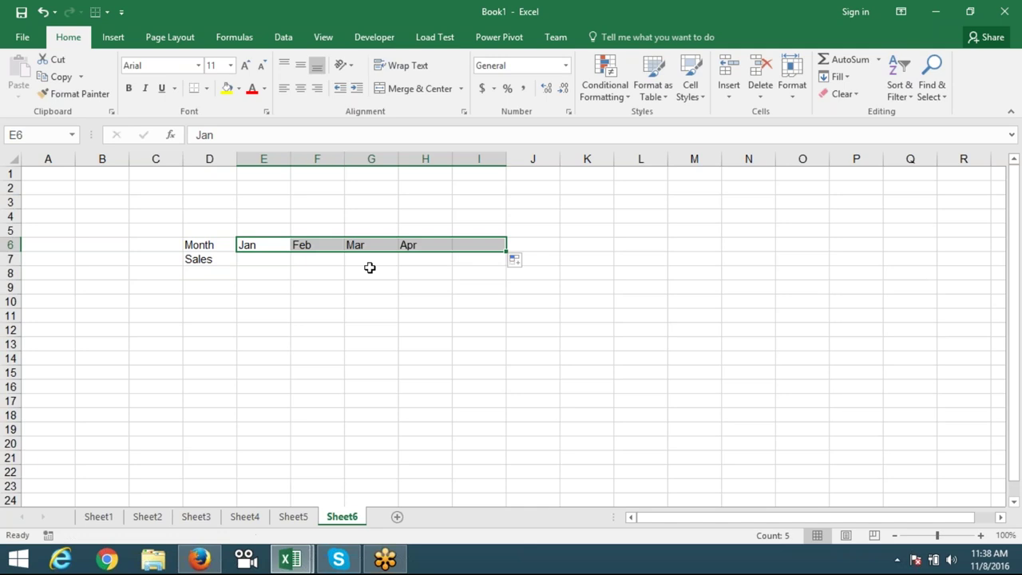
- Enter the sales figures 85, 36, 85, 63 and 23 in E7:I7
{"action": "left_click_drag", "start_coordinate": [369, 264], "coordinate": [268, 266]}
{"action": "left_click", "coordinate": [267, 267]}
{"action": "type", "text": "8"}
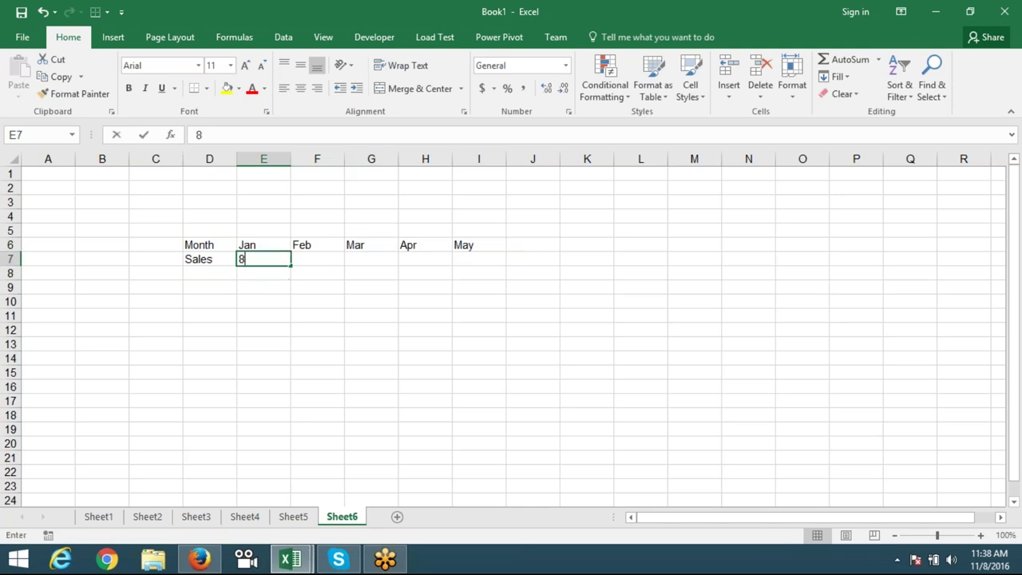
{"action": "key", "text": "Escape"}
{"action": "key", "text": "Right"}
{"action": "type", "text": "8536"}
{"action": "key", "text": "Tab"}
{"action": "type", "text": "85"}
{"action": "key", "text": "Tab"}
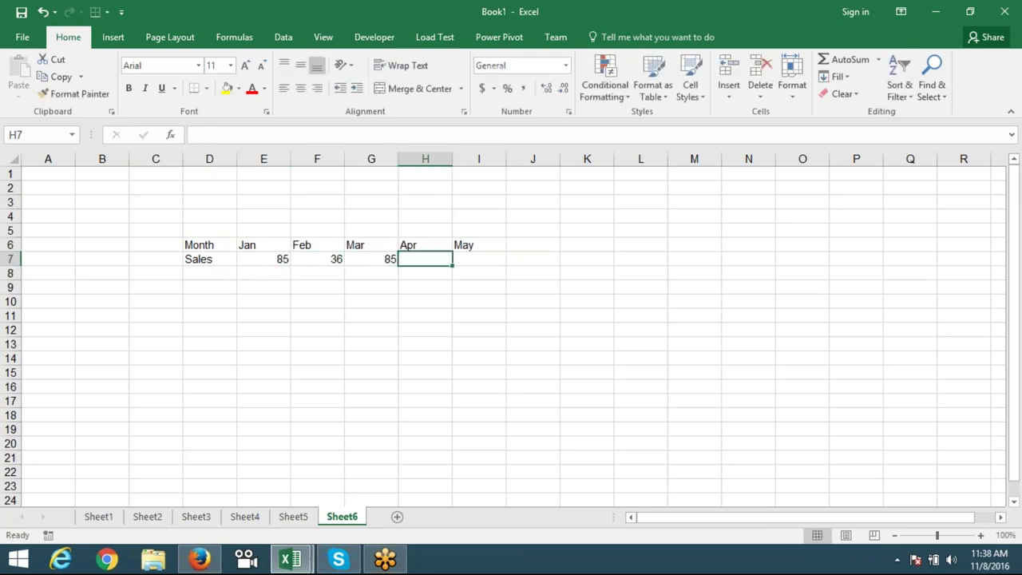
{"action": "type", "text": "63"}
{"action": "key", "text": "Tab"}
{"action": "type", "text": "23"}
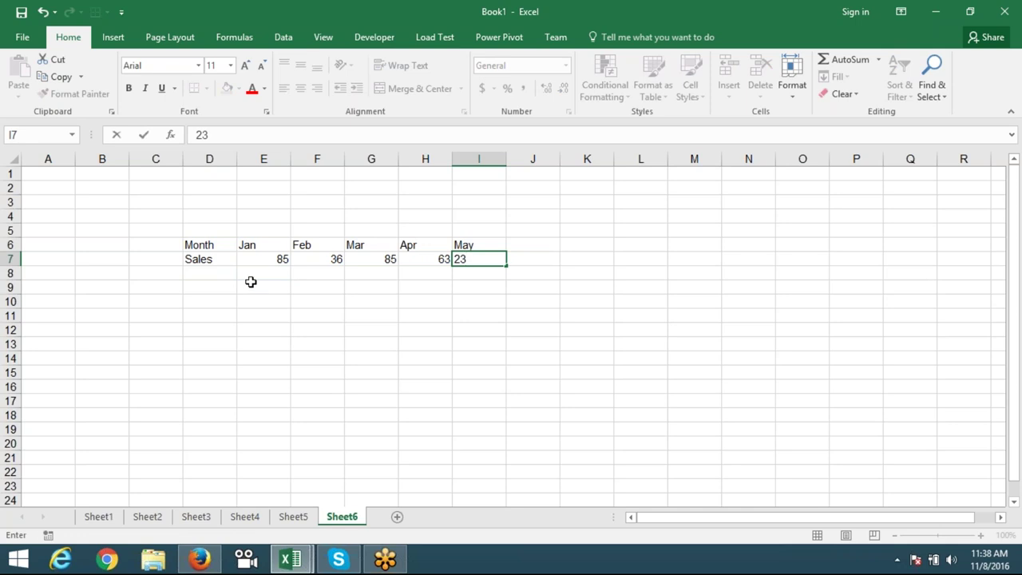
{"action": "left_click", "coordinate": [251, 284]}
- Copy the D6:I7 table and paste it transposed at C9
{"action": "left_click_drag", "start_coordinate": [171, 286], "coordinate": [212, 397]}
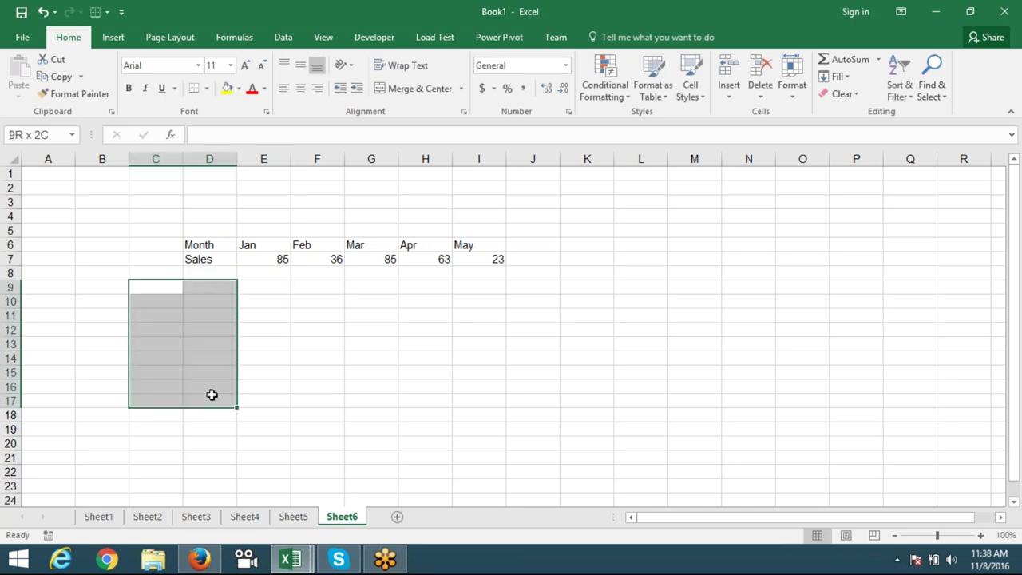
{"action": "left_click_drag", "start_coordinate": [192, 252], "coordinate": [500, 257]}
{"action": "key", "text": "ctrl+c"}
{"action": "left_click", "coordinate": [163, 301]}
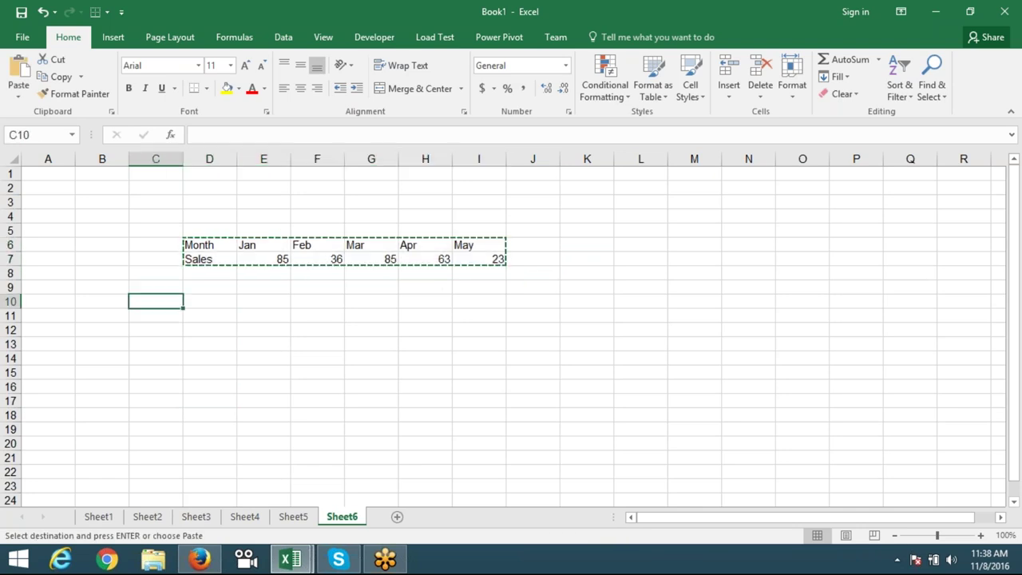
{"action": "right_click", "coordinate": [157, 287]}
{"action": "left_click", "coordinate": [180, 309]}
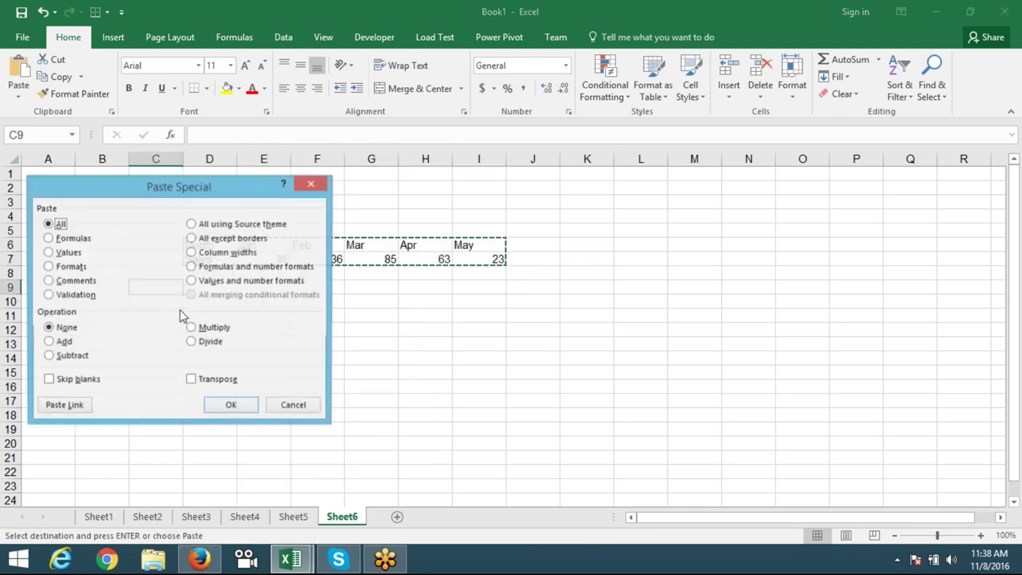
{"action": "left_click", "coordinate": [201, 385]}
{"action": "left_click", "coordinate": [231, 407]}
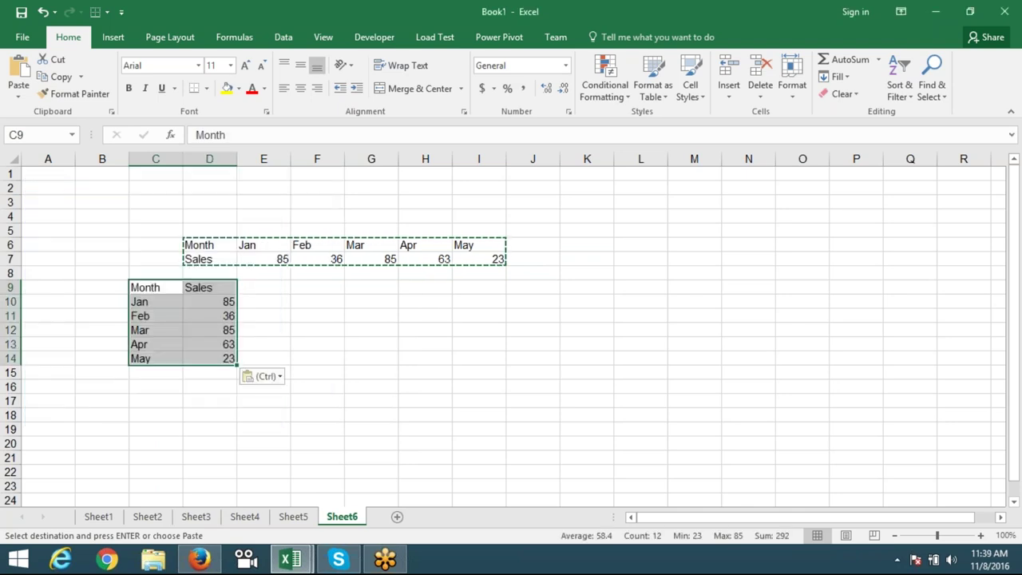
- Transpose the vertical table back to a horizontal copy at F15
{"action": "key", "text": "ctrl+c"}
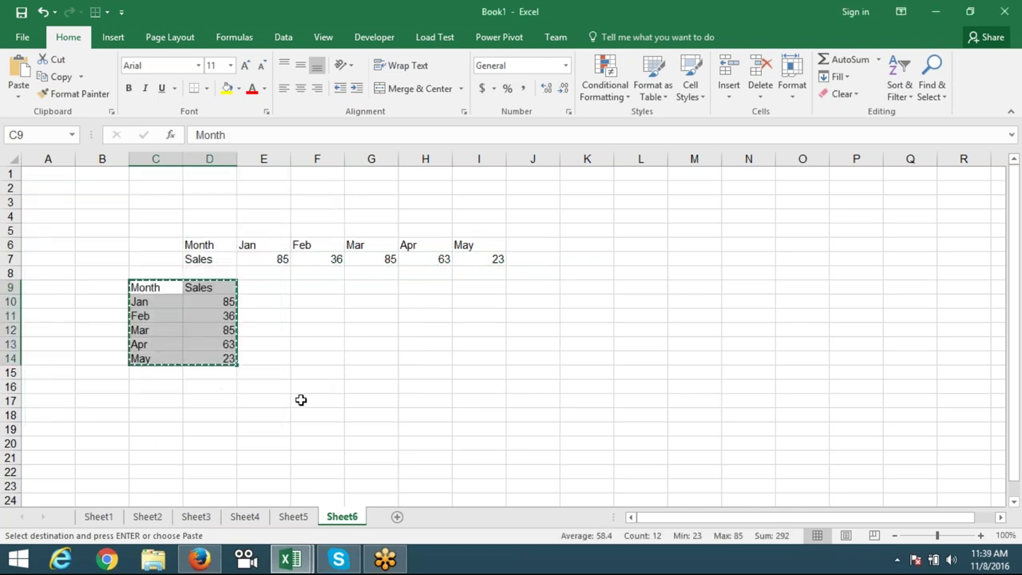
{"action": "left_click", "coordinate": [323, 374]}
{"action": "right_click", "coordinate": [327, 374]}
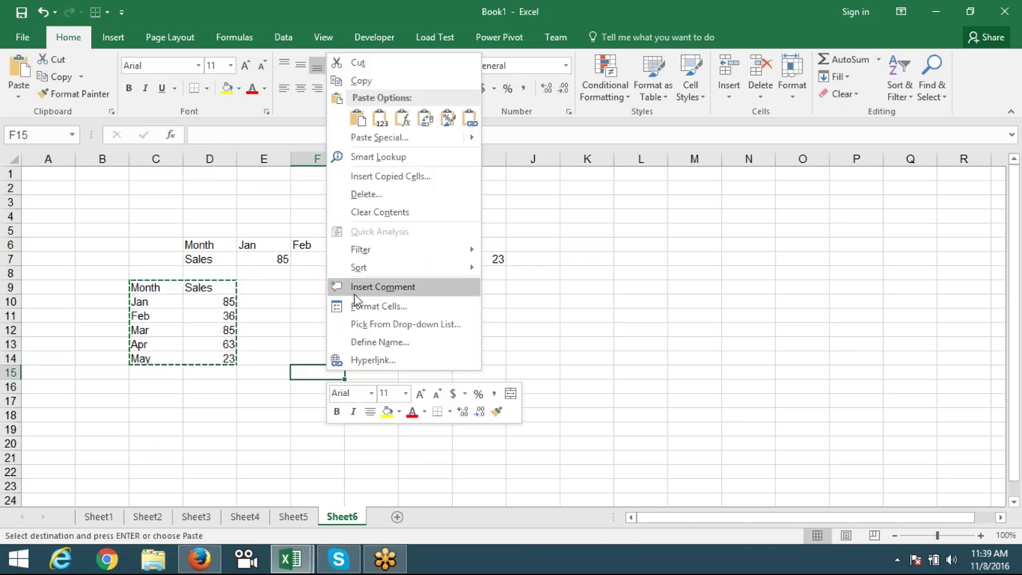
{"action": "left_click", "coordinate": [367, 137]}
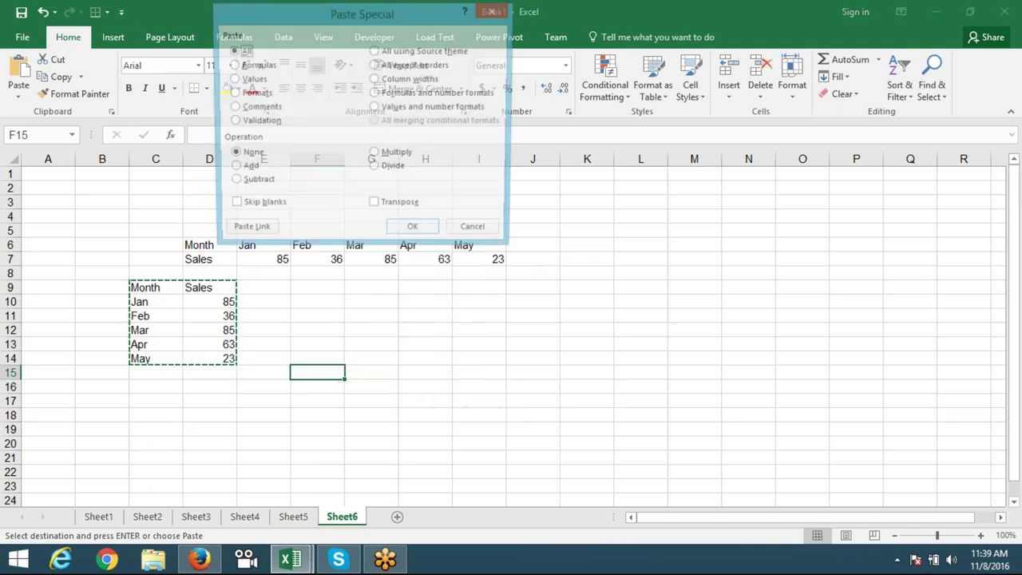
{"action": "left_click", "coordinate": [374, 207]}
{"action": "left_click", "coordinate": [415, 232]}
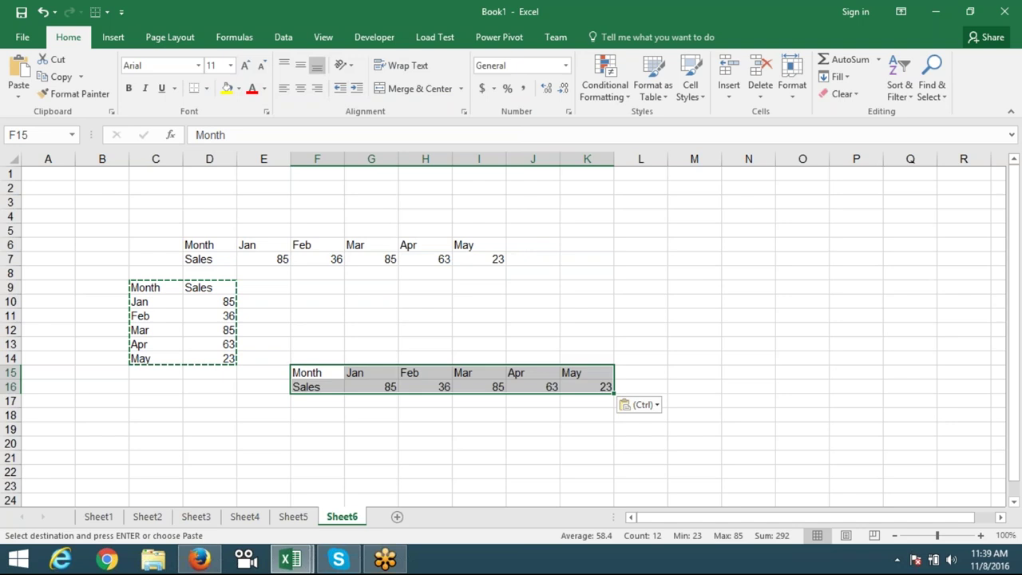
{"action": "key", "text": "Escape"}
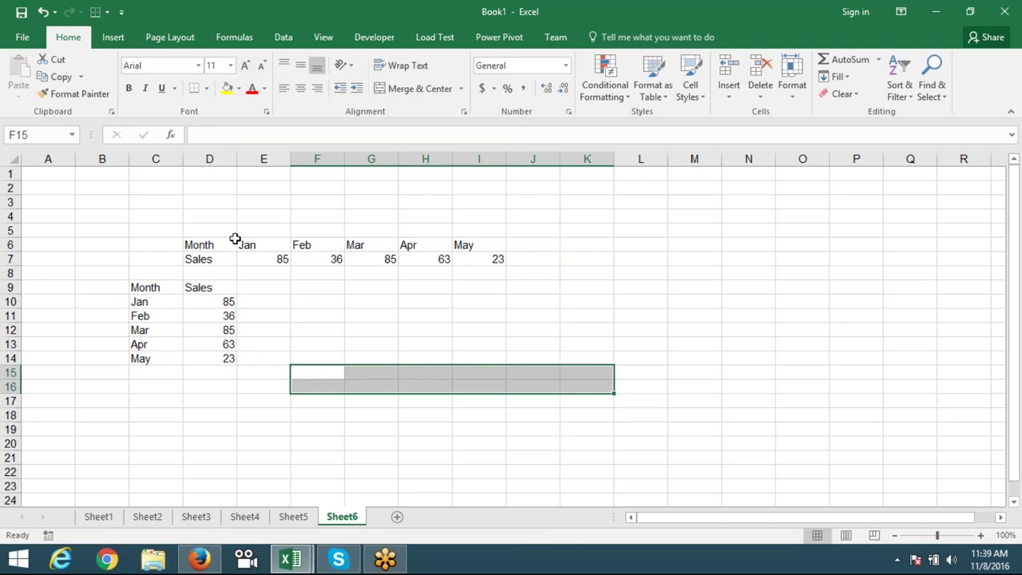
- Delete the original D6:I7 table and copy the vertical C9:D14 table
{"action": "left_click_drag", "start_coordinate": [201, 244], "coordinate": [473, 258]}
{"action": "key", "text": "Return"}
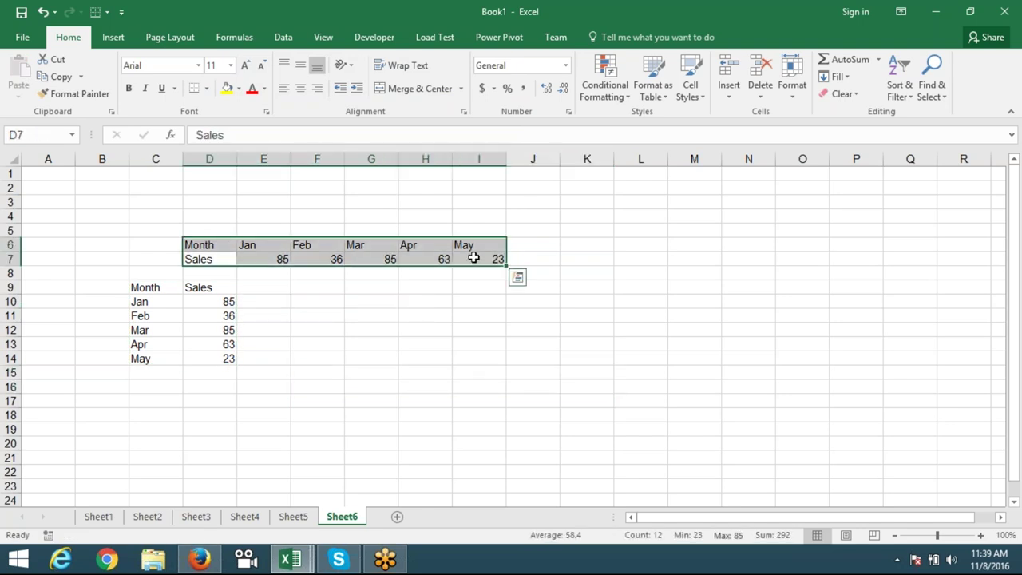
{"action": "key", "text": "Delete"}
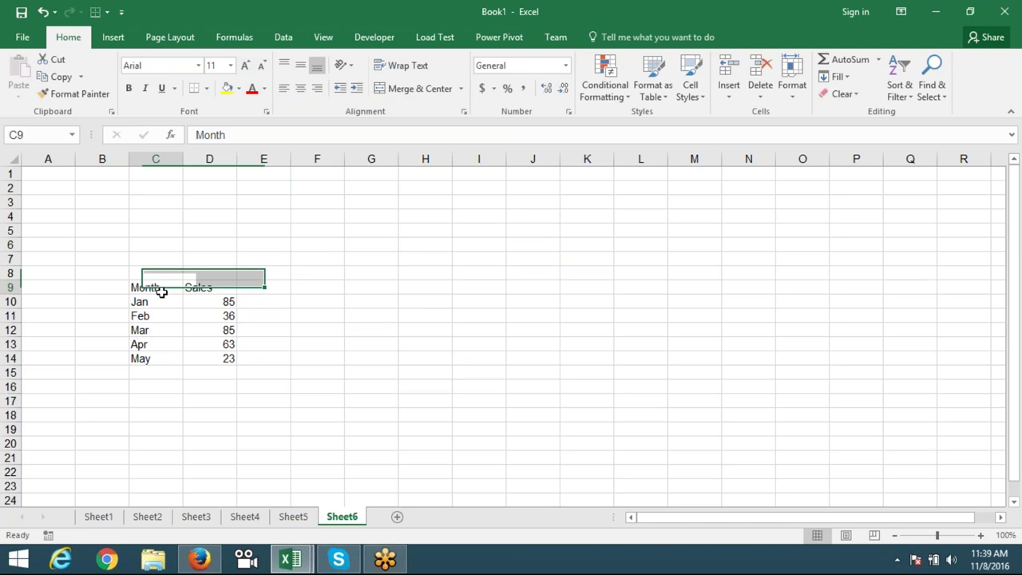
{"action": "left_click_drag", "start_coordinate": [162, 289], "coordinate": [219, 359]}
{"action": "key", "text": "ctrl+c"}
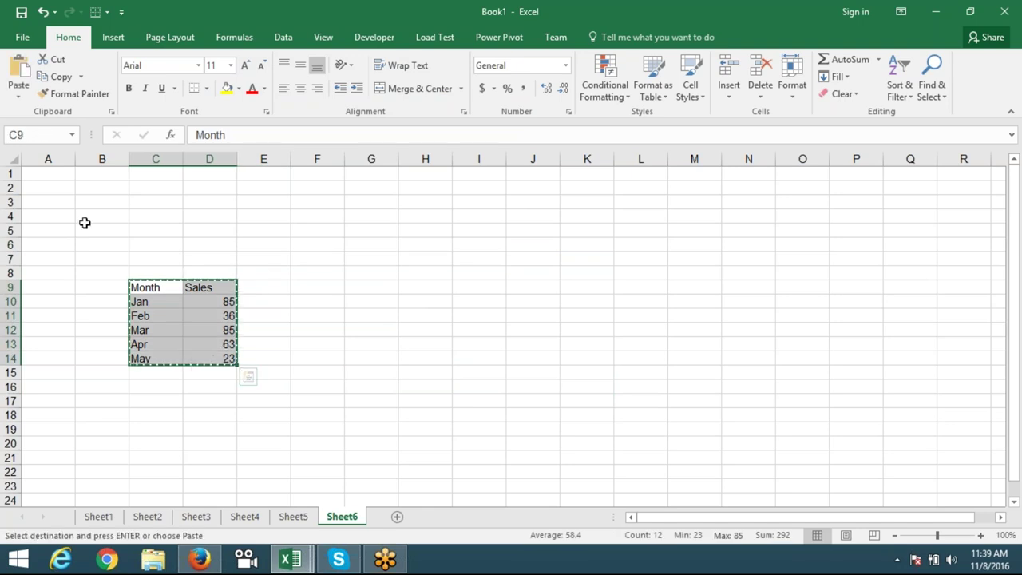
{"action": "left_click", "coordinate": [55, 180]}
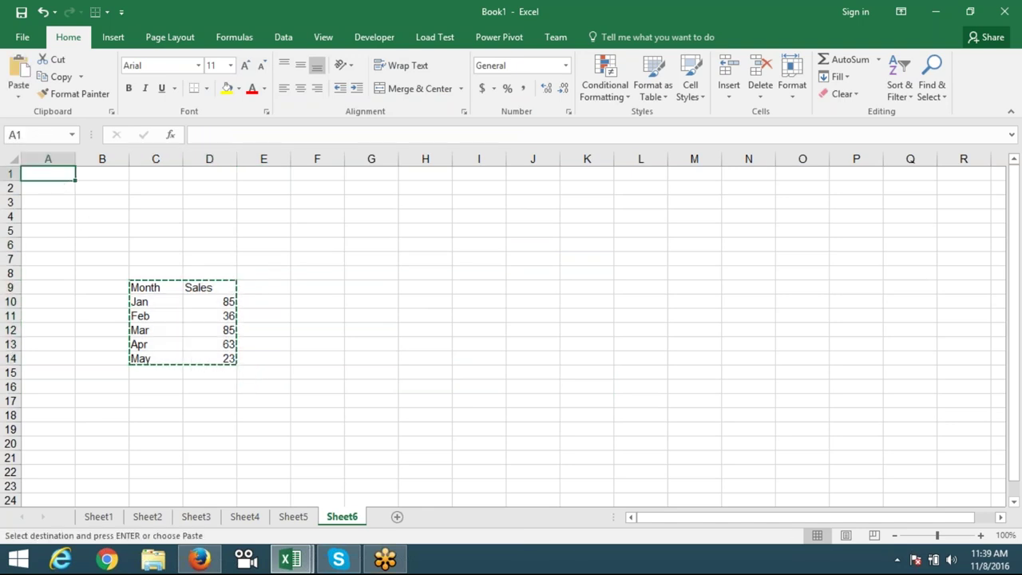
- Paste the Month/Sales table at A1 and give A1:B6 a yellow fill
{"action": "key", "text": "Return"}
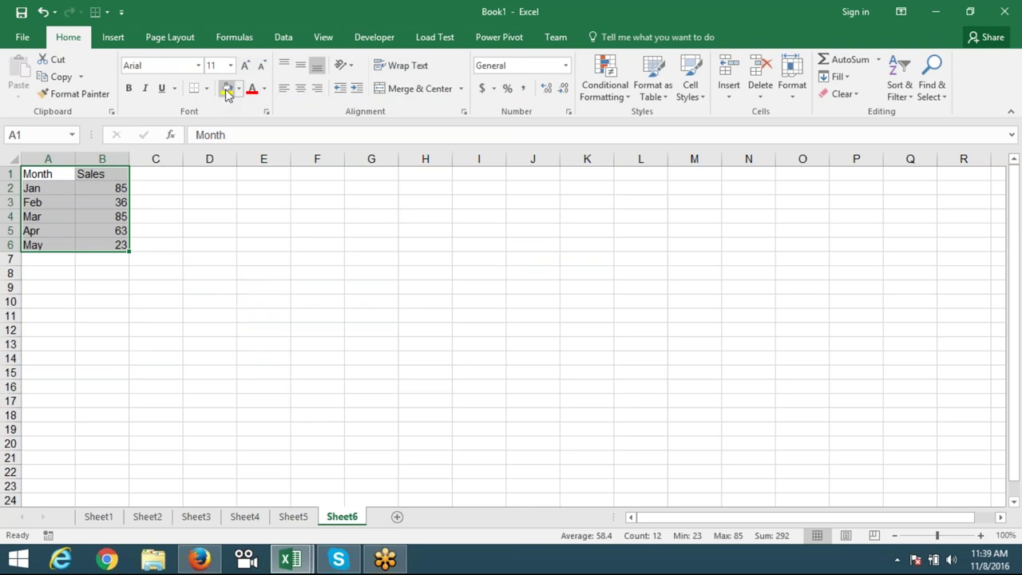
{"action": "left_click", "coordinate": [227, 89]}
{"action": "left_click", "coordinate": [206, 89]}
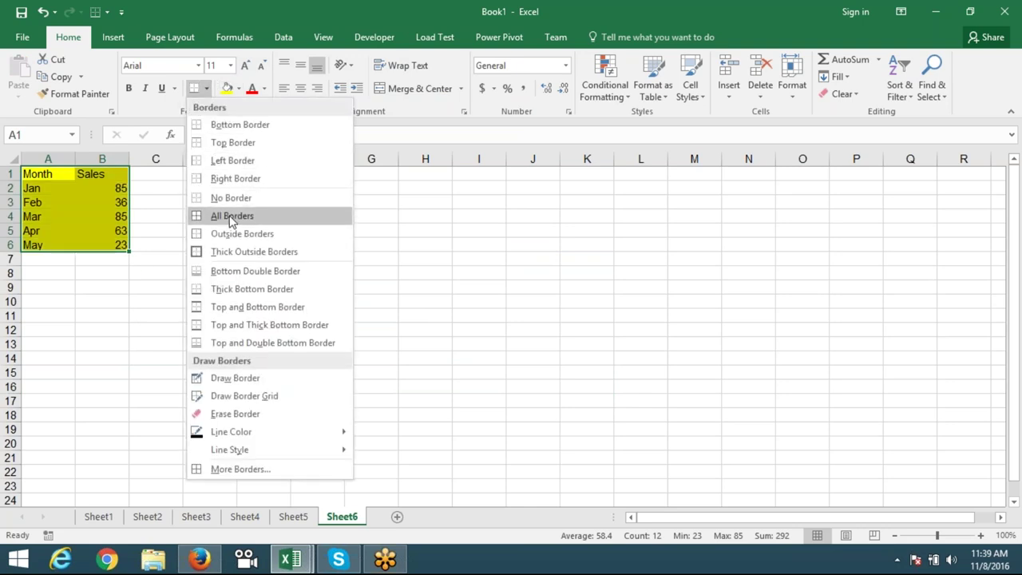
{"action": "key", "text": "Escape"}
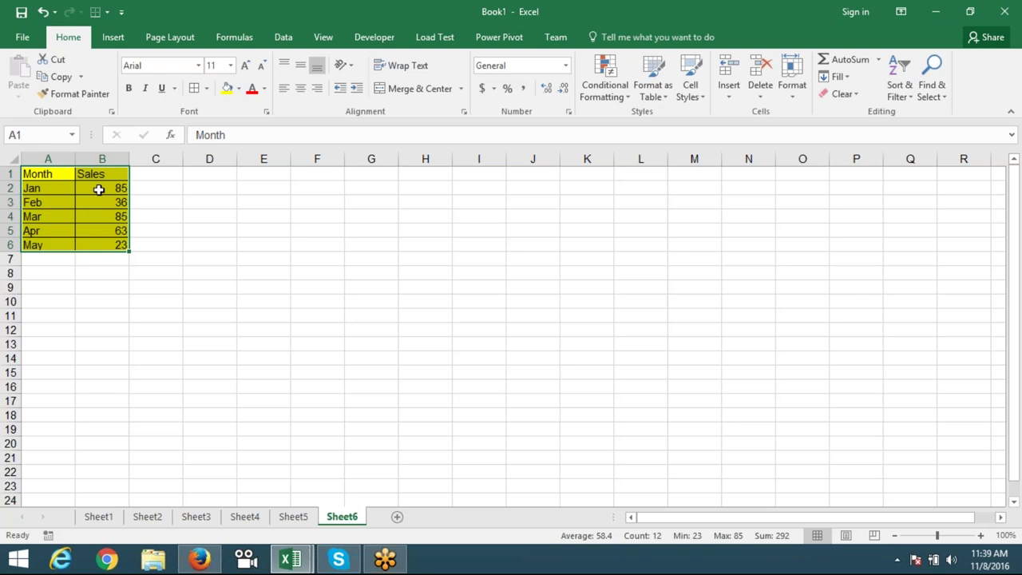
{"action": "left_click", "coordinate": [100, 189]}
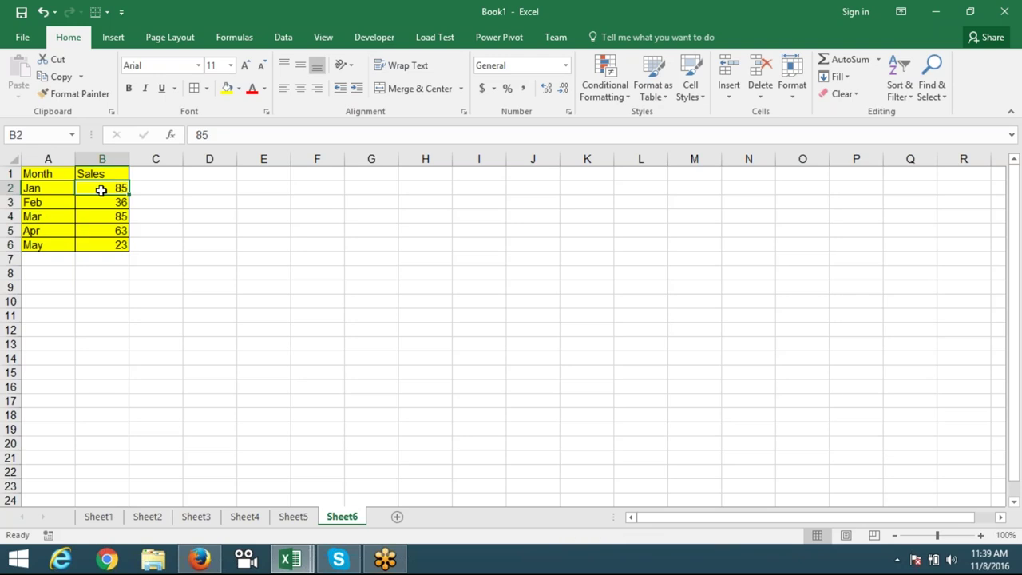
{"action": "left_click", "coordinate": [431, 189]}
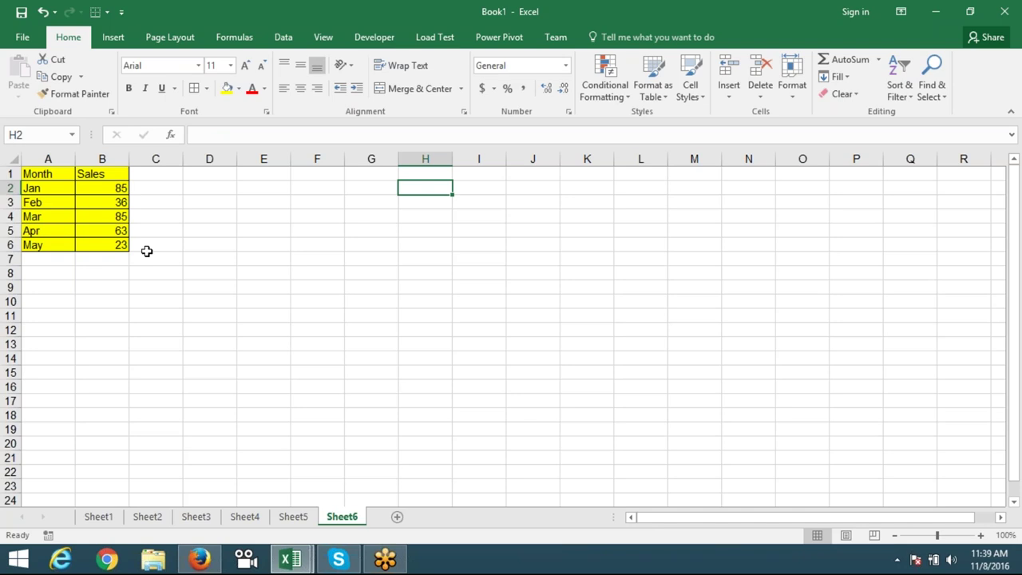
- Enter =B2 in H2 and fill the formula down to H6
{"action": "type", "text": "="}
{"action": "left_click", "coordinate": [106, 190]}
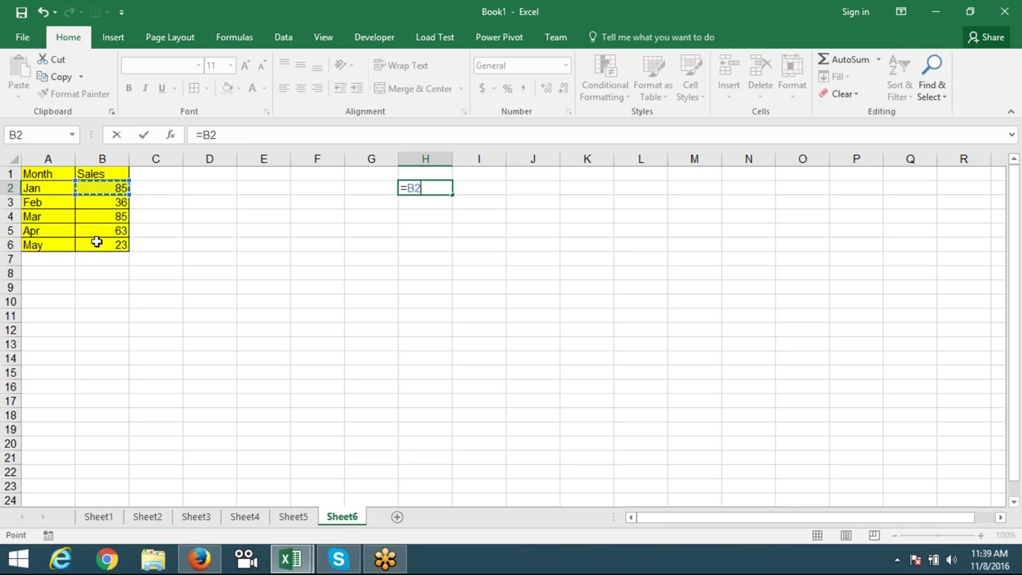
{"action": "key", "text": "Return"}
{"action": "key", "text": "Up"}
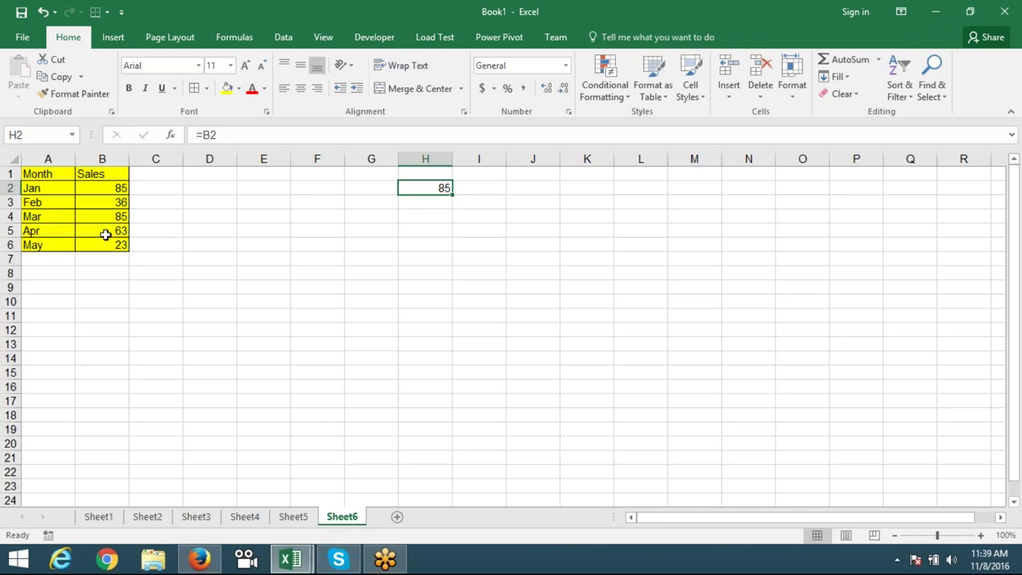
{"action": "left_click", "coordinate": [112, 190]}
{"action": "left_click", "coordinate": [430, 188]}
{"action": "left_click_drag", "start_coordinate": [450, 194], "coordinate": [455, 253]}
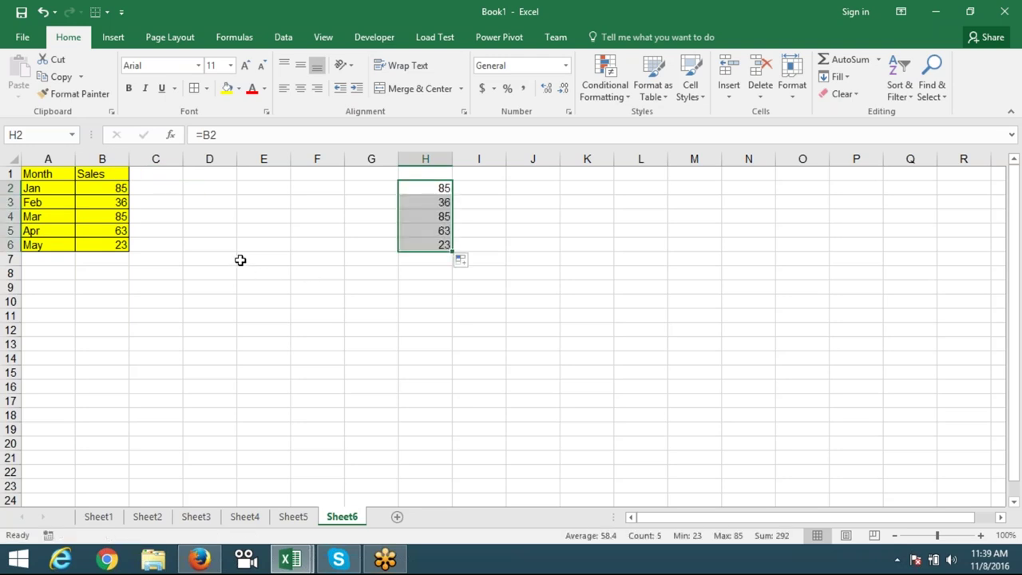
- Change Jan's sales in B2 to 60 and re-enter the =B2 formula in H2
{"action": "left_click", "coordinate": [123, 191]}
{"action": "type", "text": "6"}
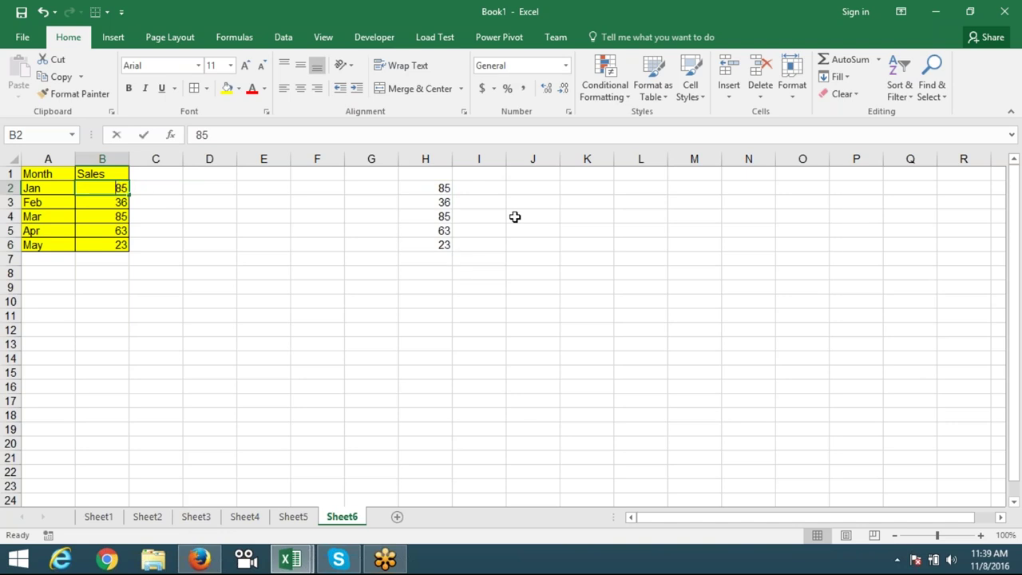
{"action": "type", "text": "0"}
{"action": "key", "text": "ctrl+Return"}
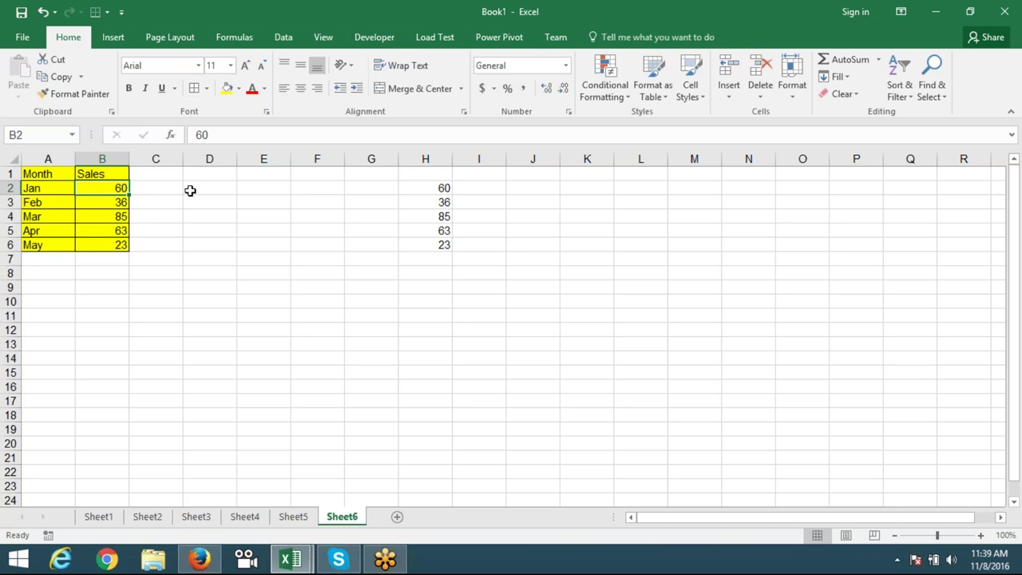
{"action": "left_click", "coordinate": [414, 189]}
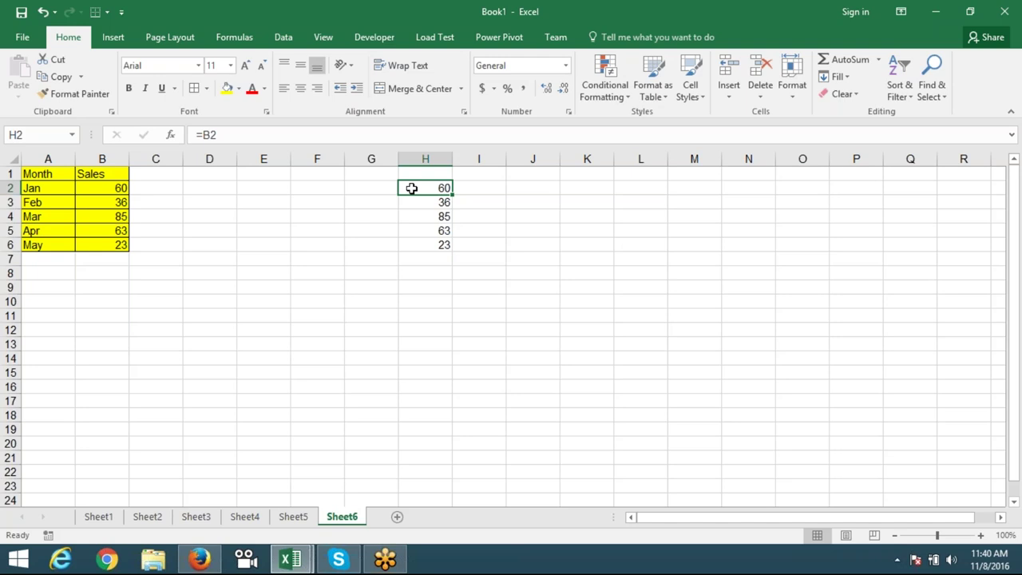
{"action": "type", "text": "="}
{"action": "left_click", "coordinate": [120, 187]}
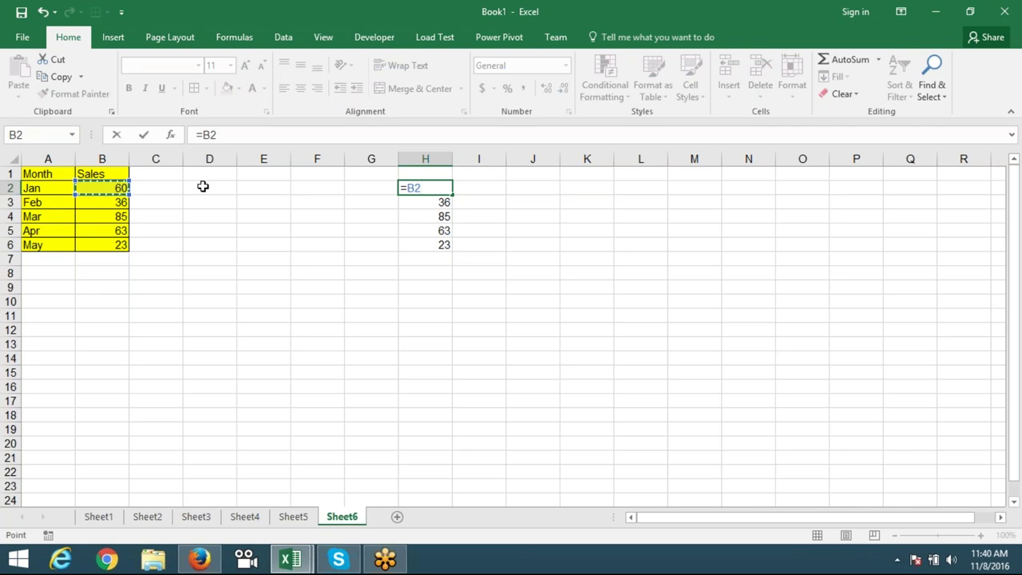
{"action": "key", "text": "Return"}
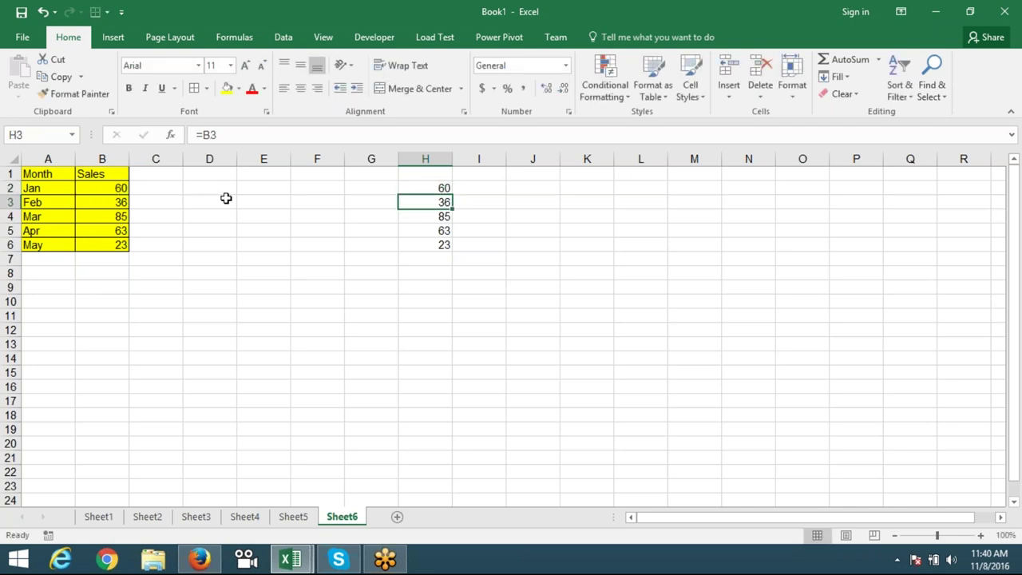
{"action": "left_click", "coordinate": [441, 186]}
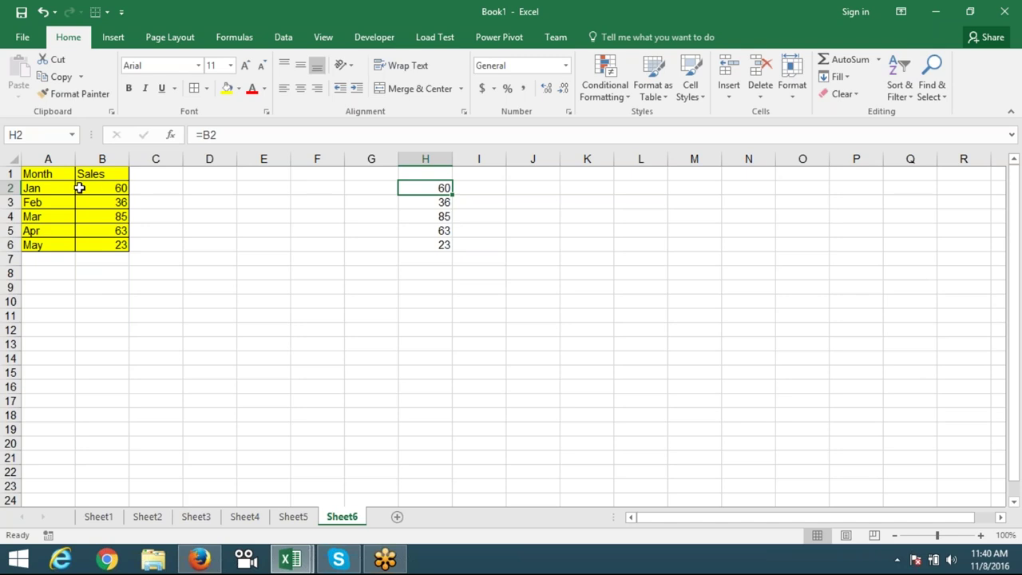
{"action": "left_click_drag", "start_coordinate": [59, 173], "coordinate": [107, 244]}
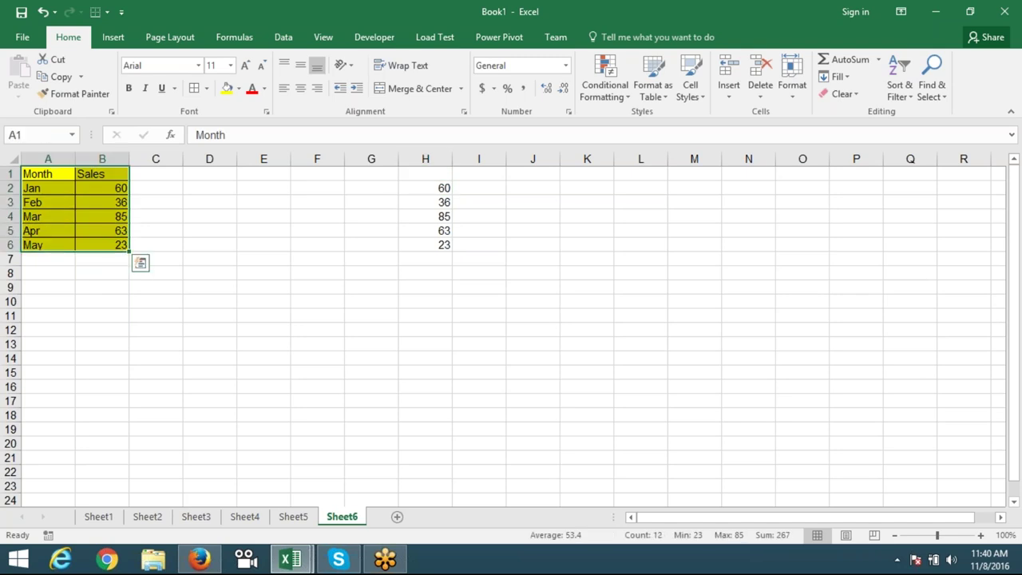
- Paste A1:B6 as links into a new Sheet7, then return to Sheet6
{"action": "key", "text": "ctrl+c"}
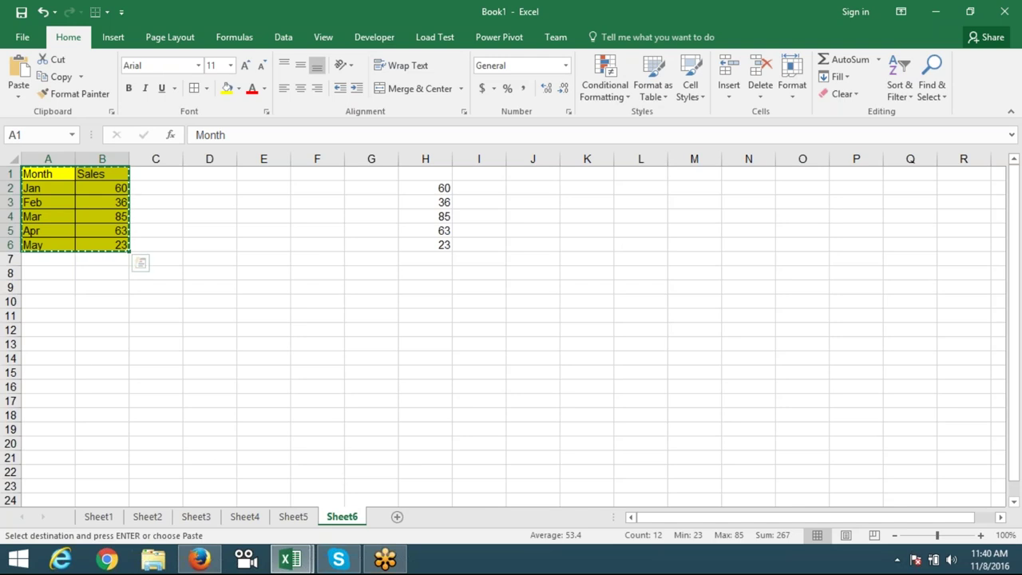
{"action": "left_click", "coordinate": [396, 517]}
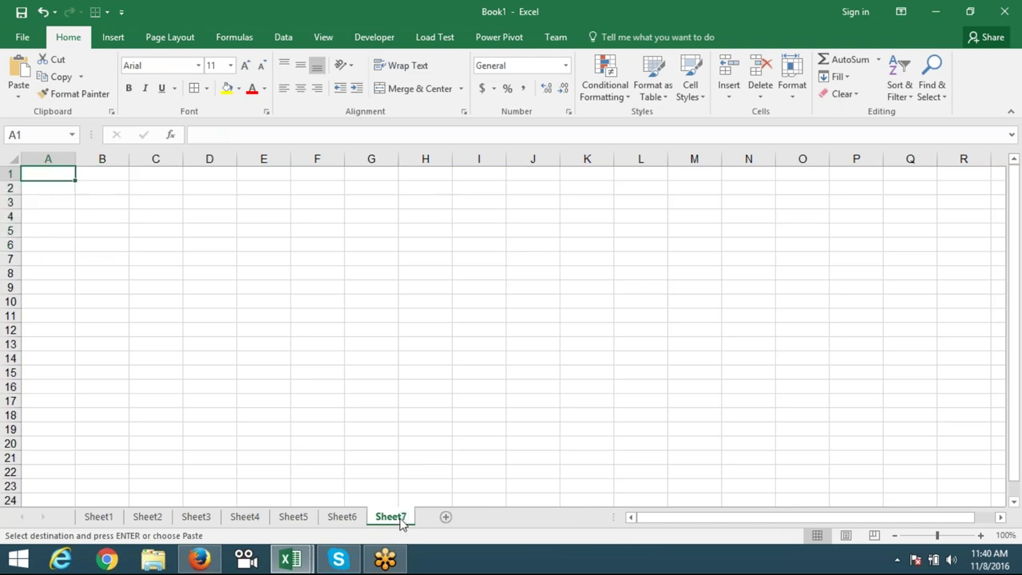
{"action": "right_click", "coordinate": [56, 177]}
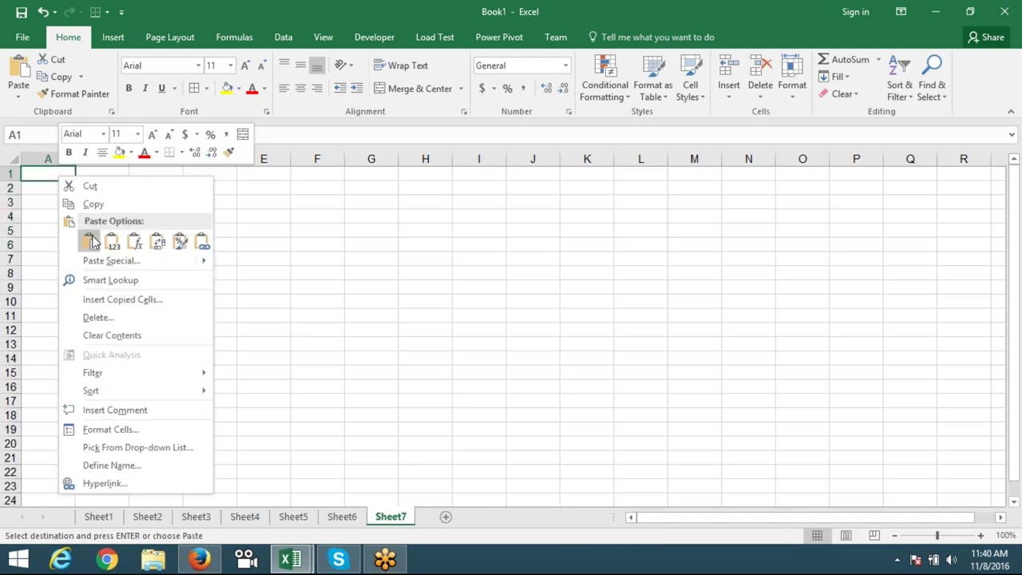
{"action": "left_click", "coordinate": [111, 260]}
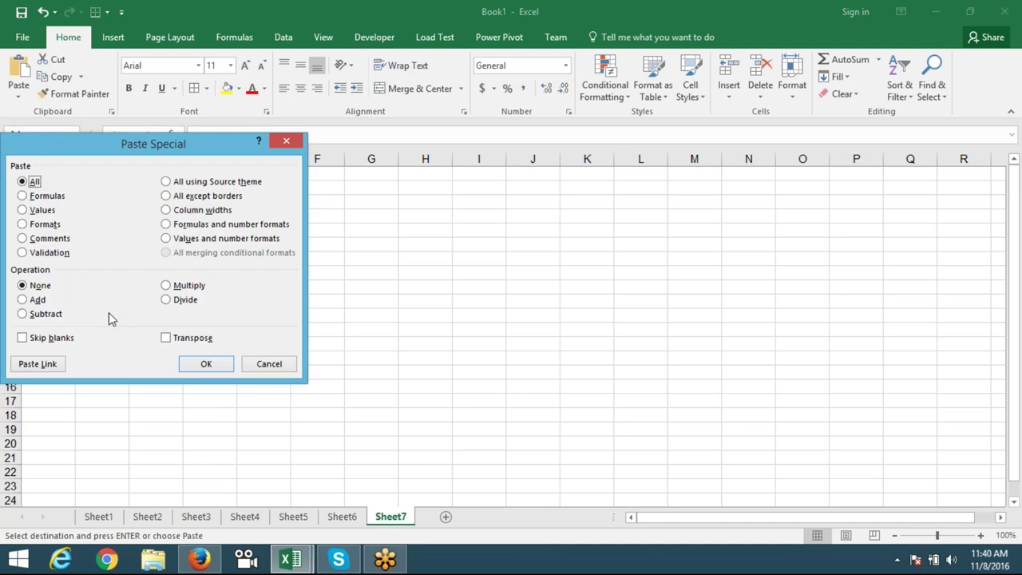
{"action": "left_click", "coordinate": [37, 366]}
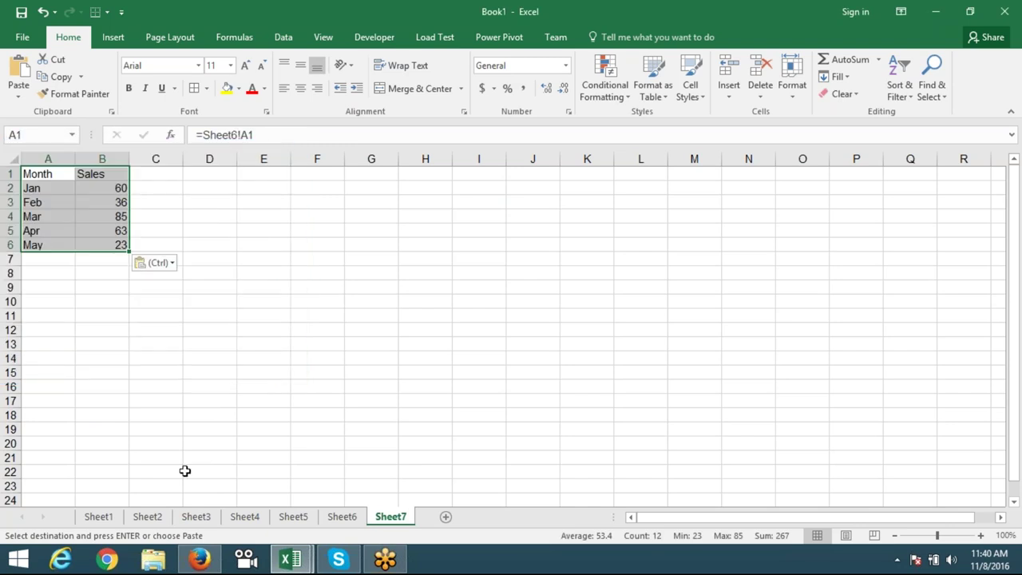
{"action": "left_click", "coordinate": [343, 517]}
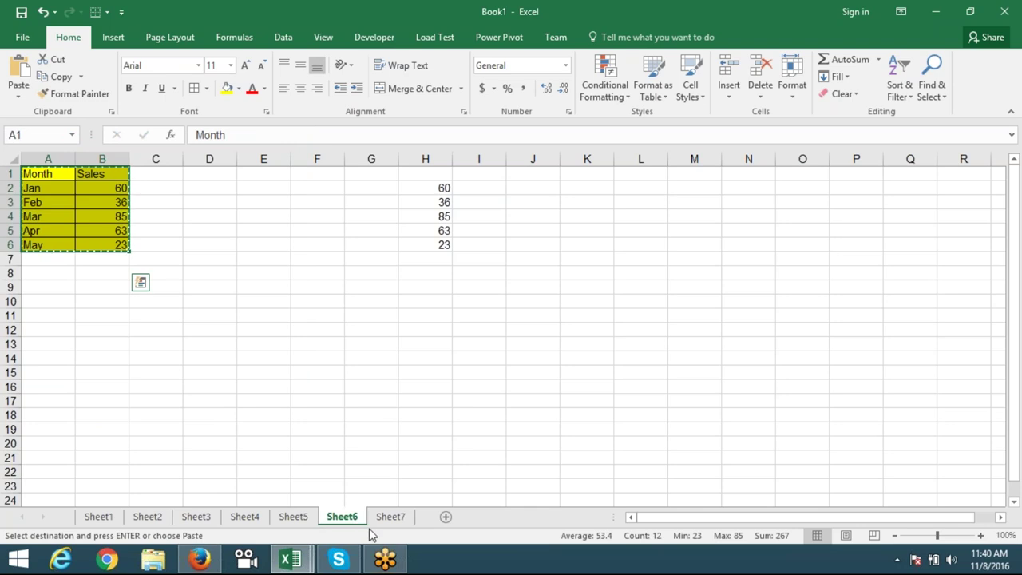
- Change Feb's sales in B3 to 63 and confirm Sheet7's linked B3 updates
{"action": "key", "text": "Escape"}
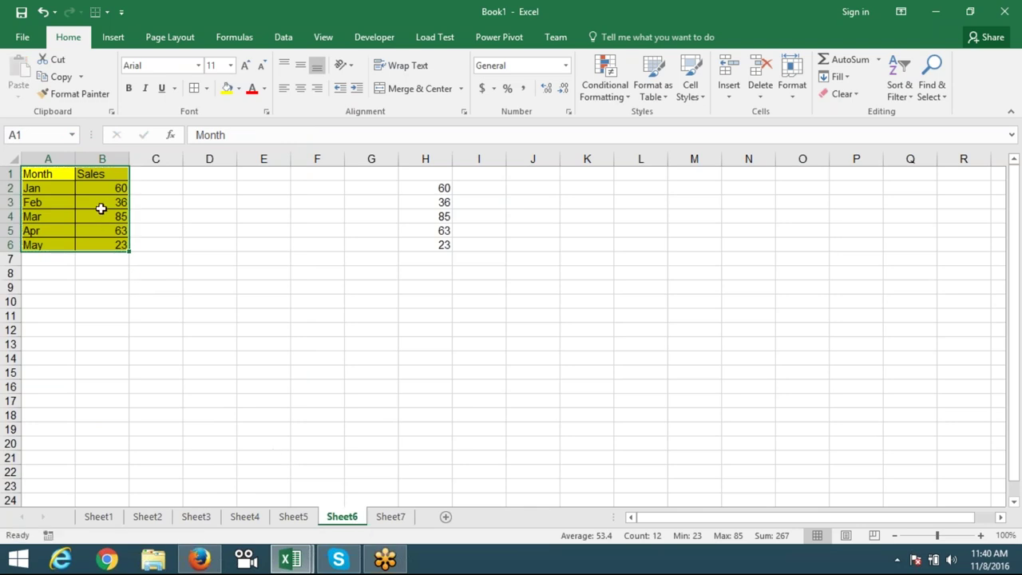
{"action": "left_click", "coordinate": [101, 208]}
{"action": "type", "text": "6"}
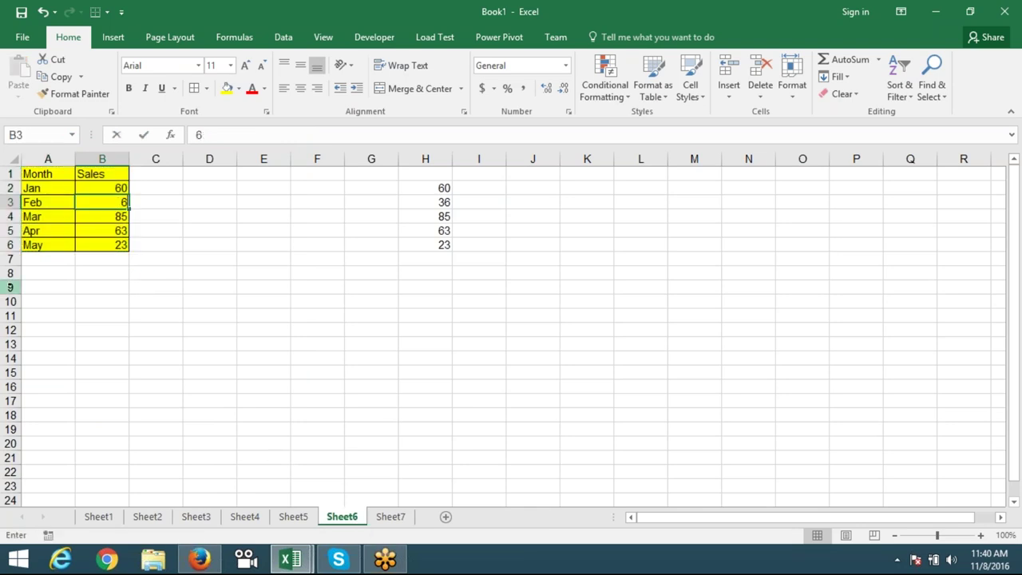
{"action": "type", "text": "3"}
{"action": "key", "text": "Return"}
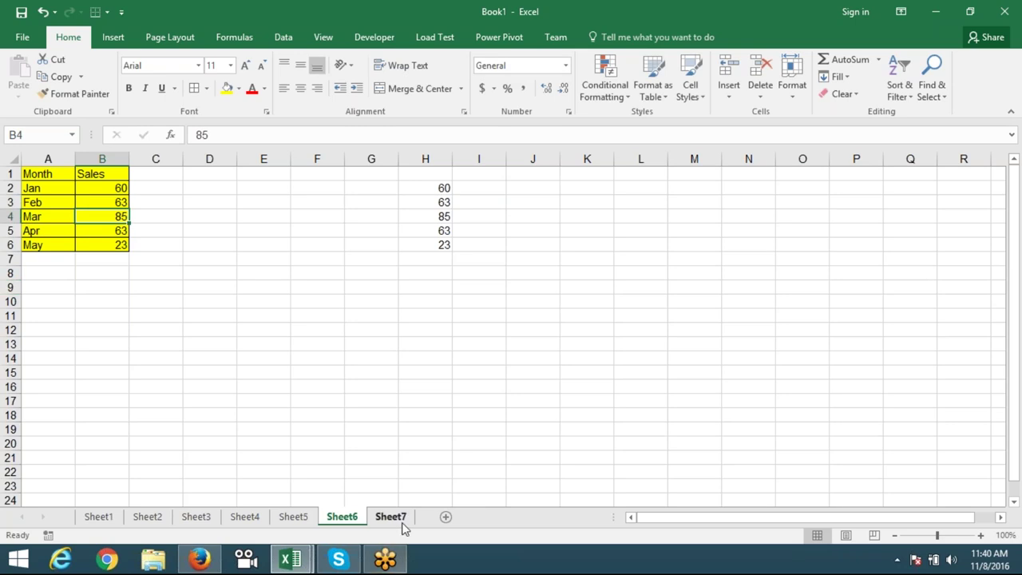
{"action": "left_click", "coordinate": [393, 517]}
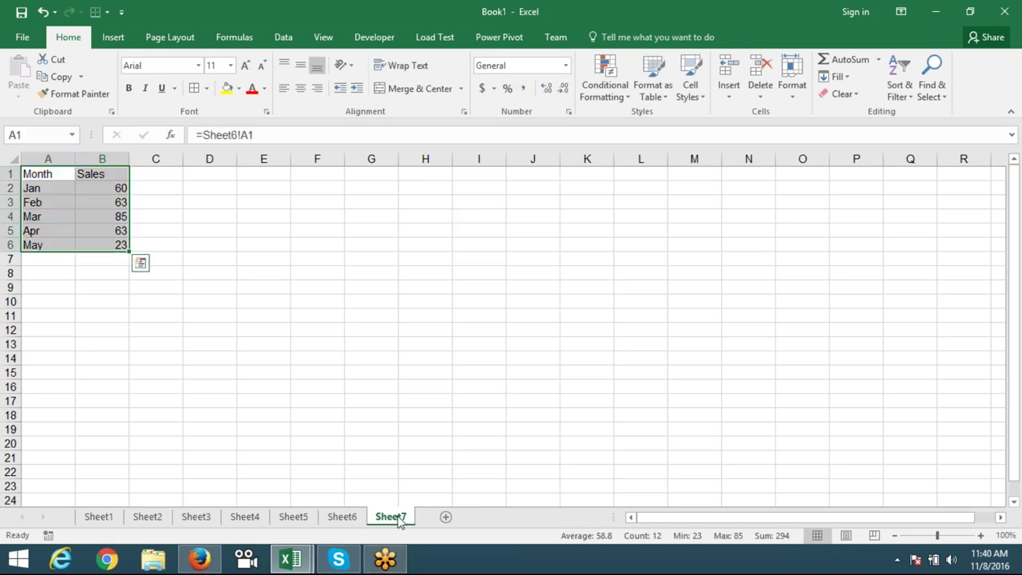
{"action": "left_click", "coordinate": [108, 200]}
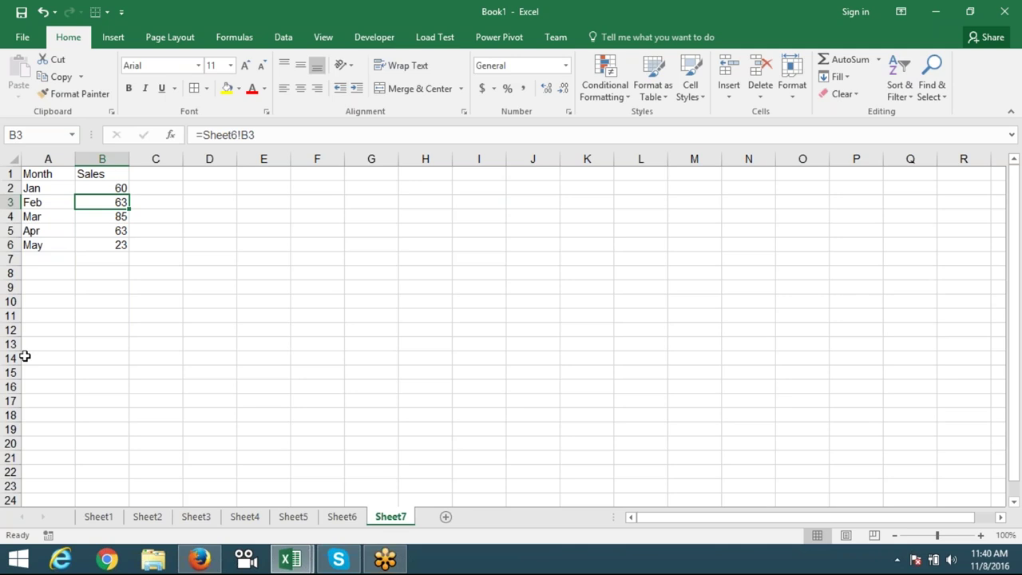
{"action": "left_click", "coordinate": [344, 517]}
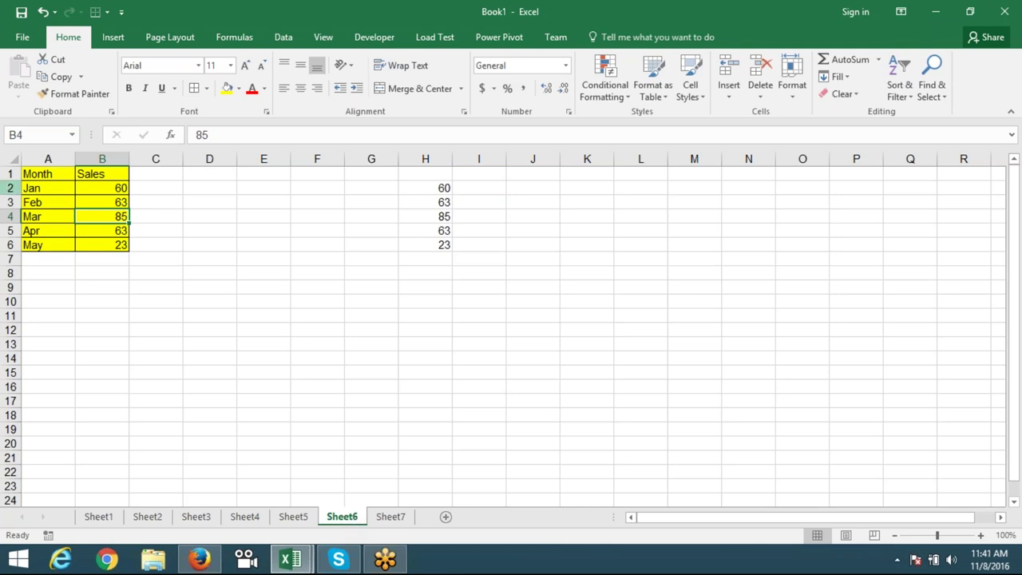
{"action": "left_click_drag", "start_coordinate": [37, 171], "coordinate": [97, 241]}
{"action": "left_click", "coordinate": [286, 272]}
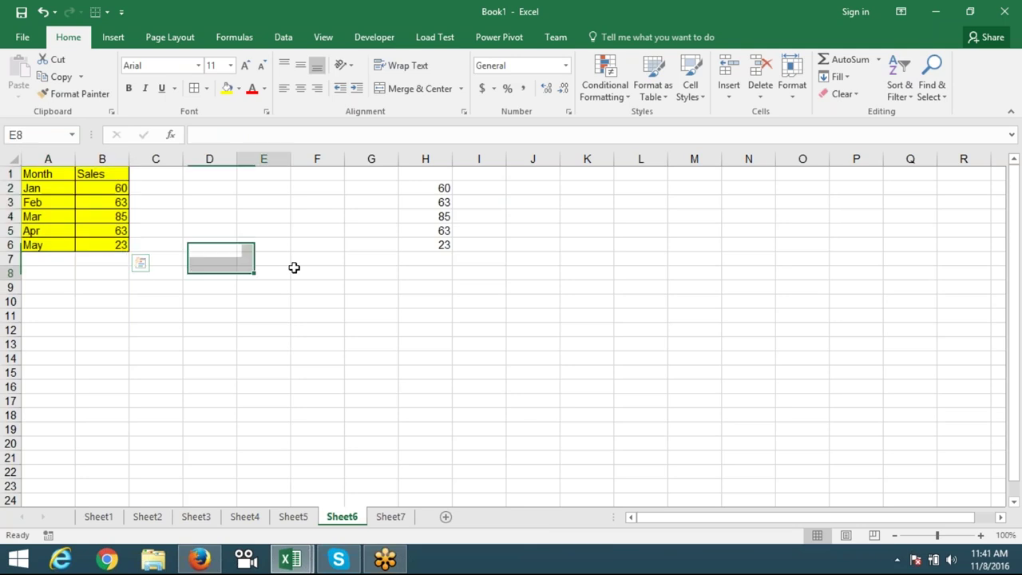
{"action": "left_click", "coordinate": [425, 159]}
{"action": "key", "text": "Delete"}
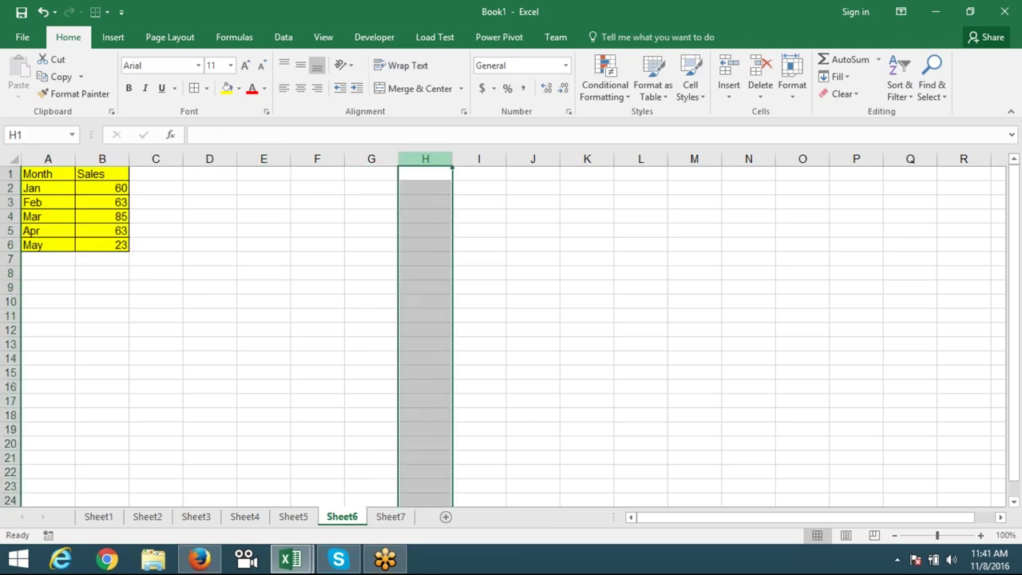
{"action": "mouse_move", "coordinate": [127, 160]}
{"action": "left_mouse_down"}
{"action": "mouse_move", "coordinate": [55, 159]}
{"action": "mouse_move", "coordinate": [80, 244]}
{"action": "left_mouse_up"}
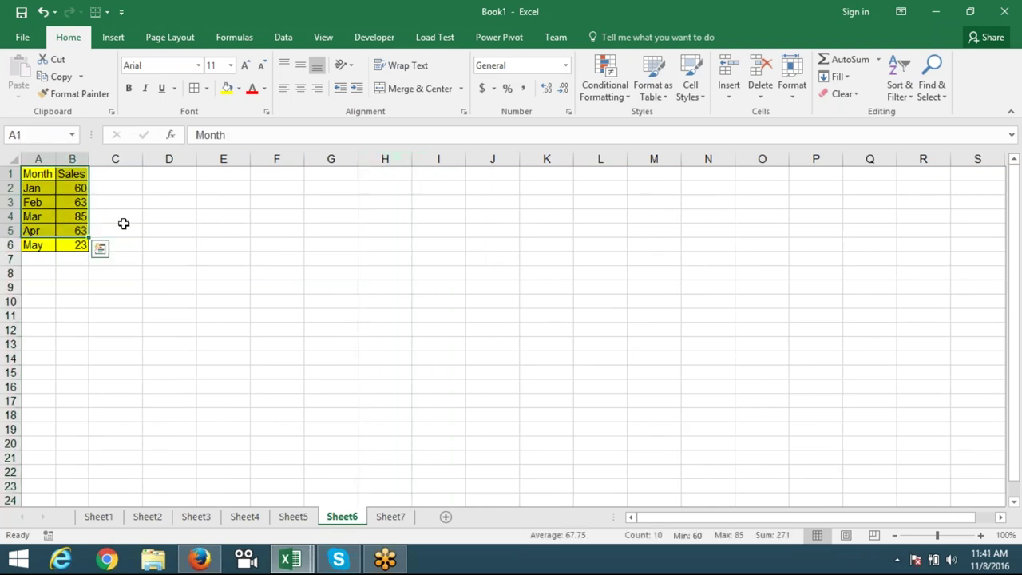
{"action": "left_click", "coordinate": [212, 176]}
{"action": "left_click_drag", "start_coordinate": [213, 176], "coordinate": [260, 200]}
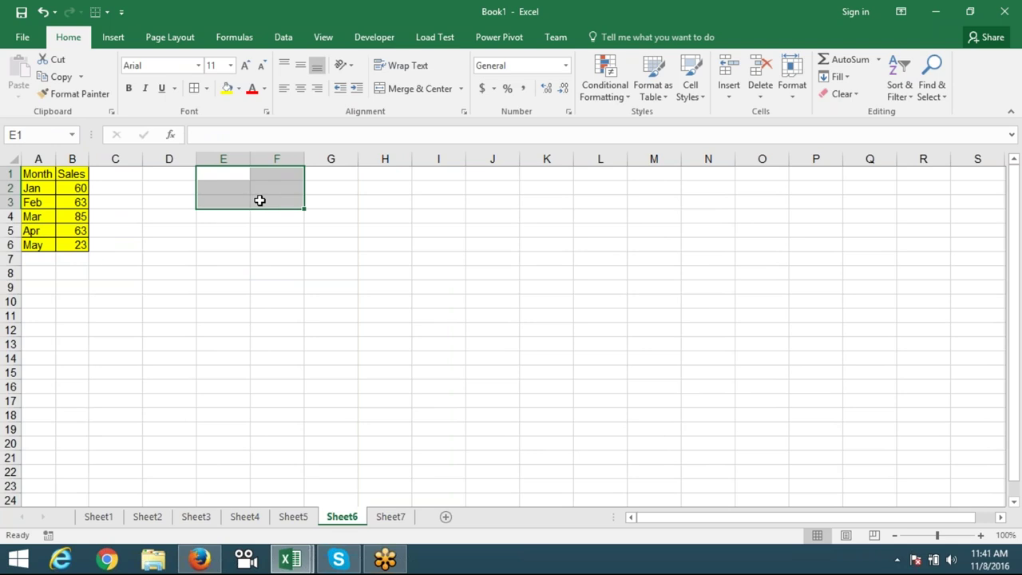
{"action": "left_click", "coordinate": [224, 259]}
{"action": "left_click_drag", "start_coordinate": [37, 173], "coordinate": [72, 246]}
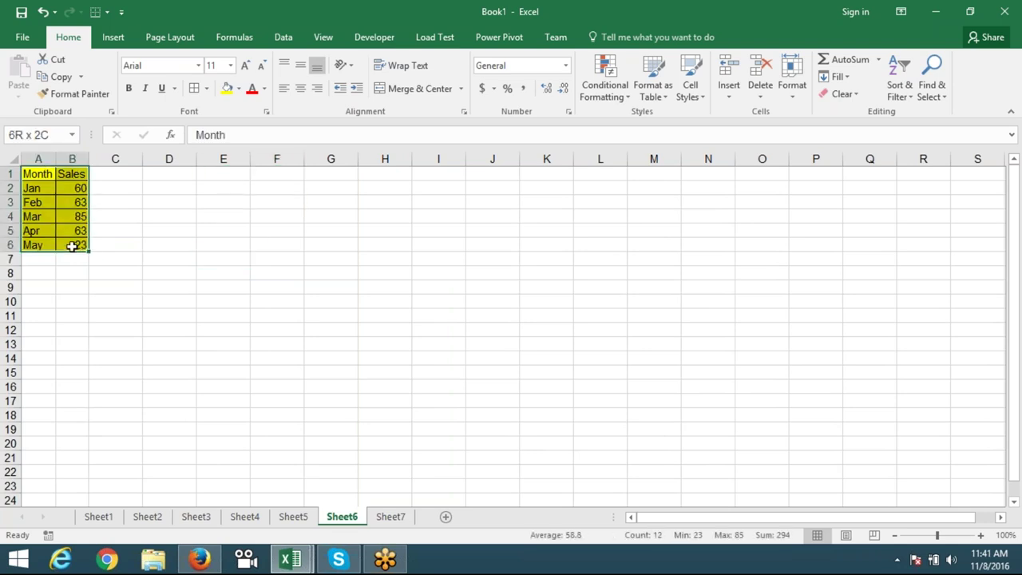
{"action": "left_click_drag", "start_coordinate": [164, 173], "coordinate": [203, 194]}
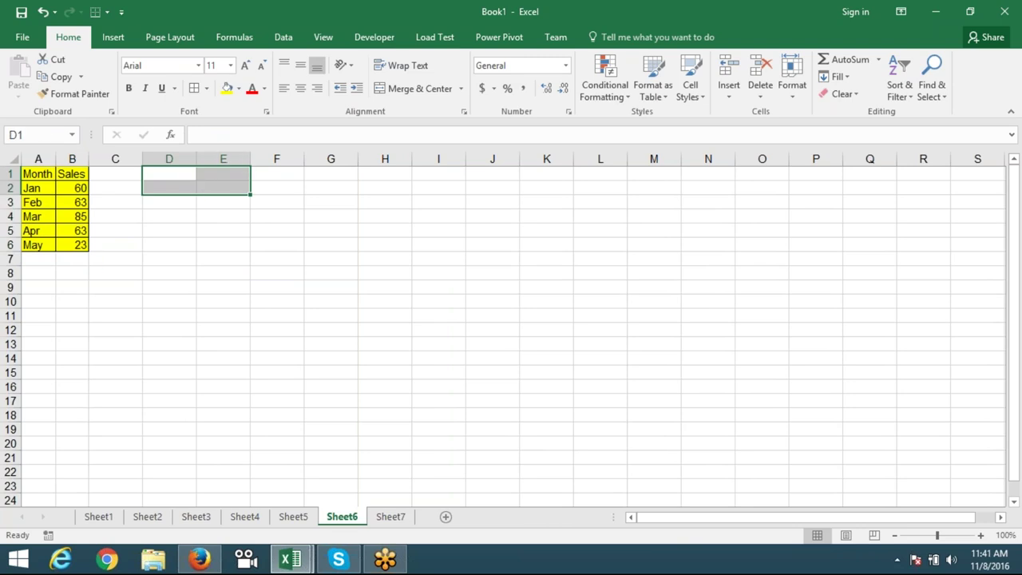
{"action": "left_click", "coordinate": [217, 231]}
{"action": "left_click", "coordinate": [50, 174]}
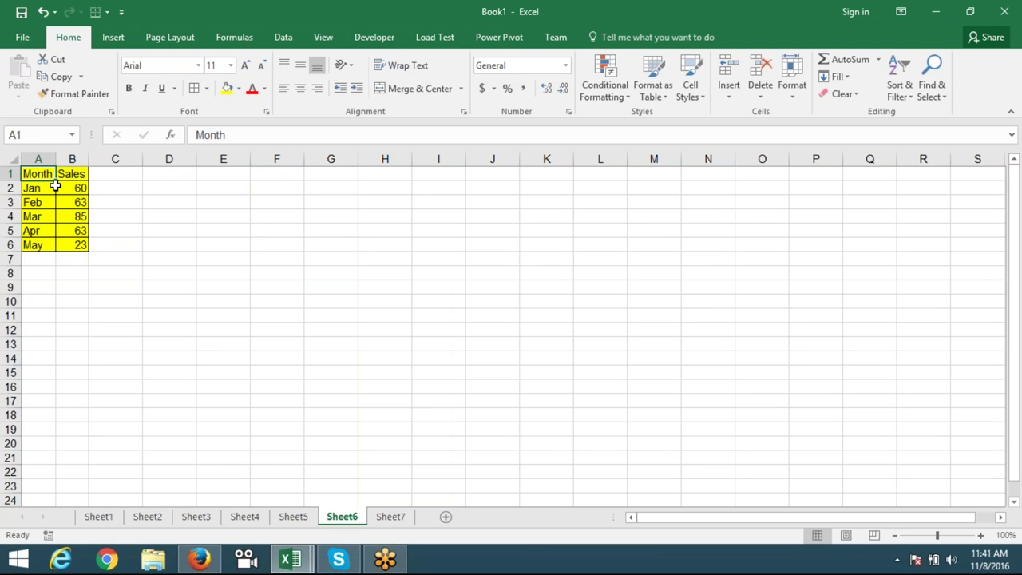
{"action": "left_click_drag", "start_coordinate": [55, 177], "coordinate": [76, 243]}
- Copy A1:B6 and paste it as a picture at E1
{"action": "key", "text": "ctrl+c"}
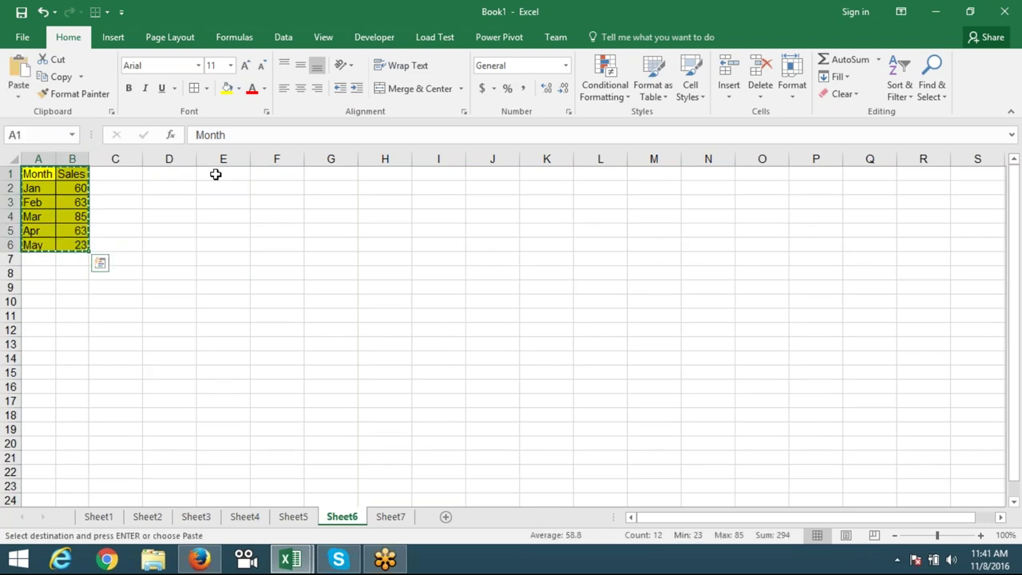
{"action": "left_click", "coordinate": [215, 174]}
{"action": "left_click", "coordinate": [18, 98]}
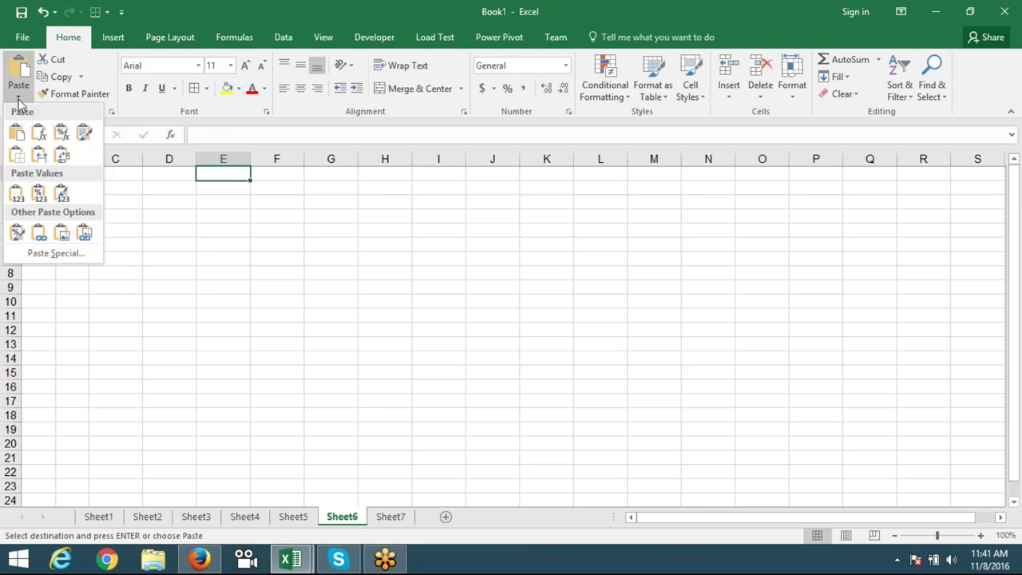
{"action": "left_click", "coordinate": [68, 261]}
{"action": "key", "text": "Escape"}
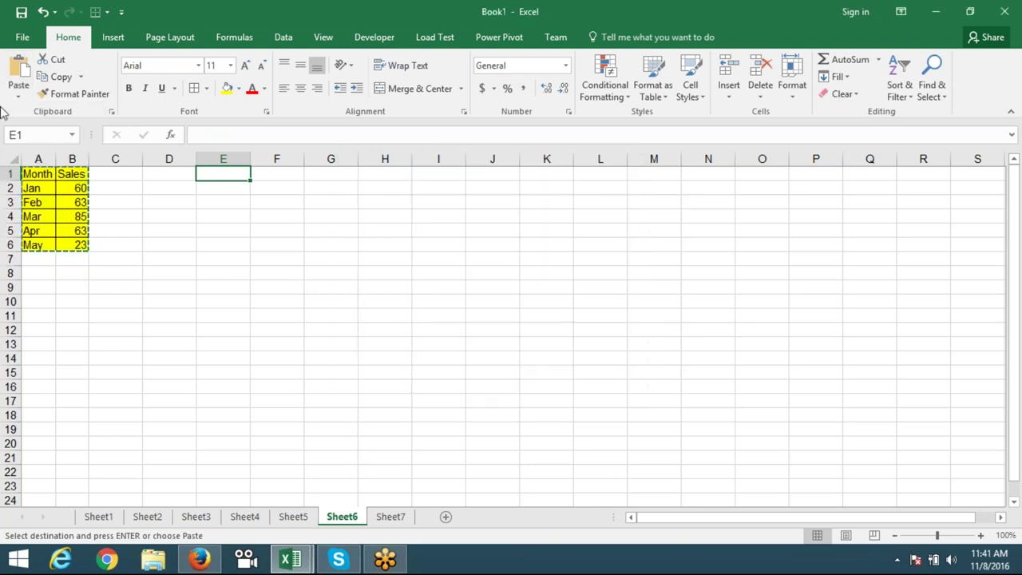
{"action": "left_click", "coordinate": [29, 97]}
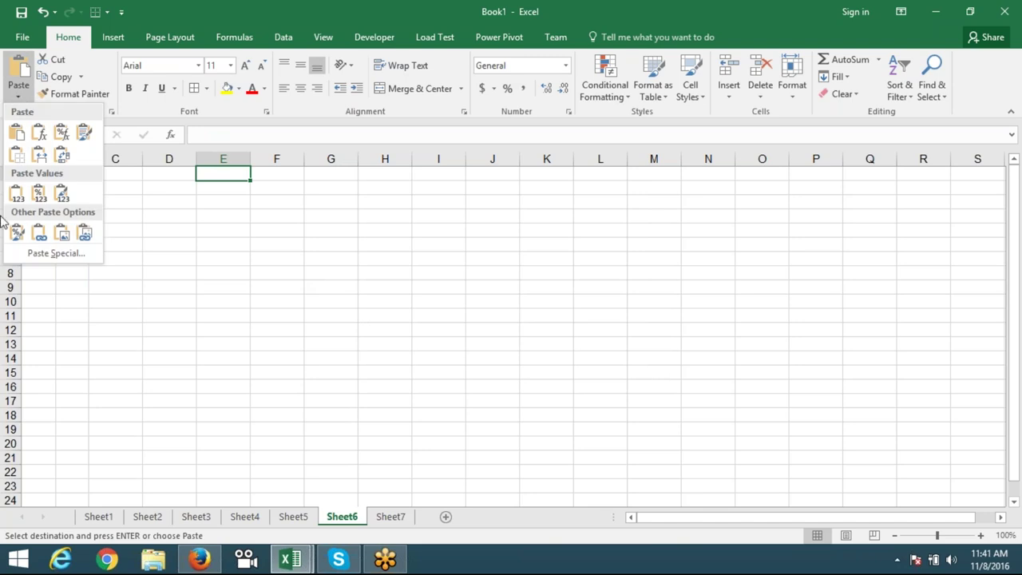
{"action": "left_click", "coordinate": [65, 238]}
- Shrink the table picture and position it in column E beside the table
{"action": "left_click_drag", "start_coordinate": [223, 221], "coordinate": [314, 253]}
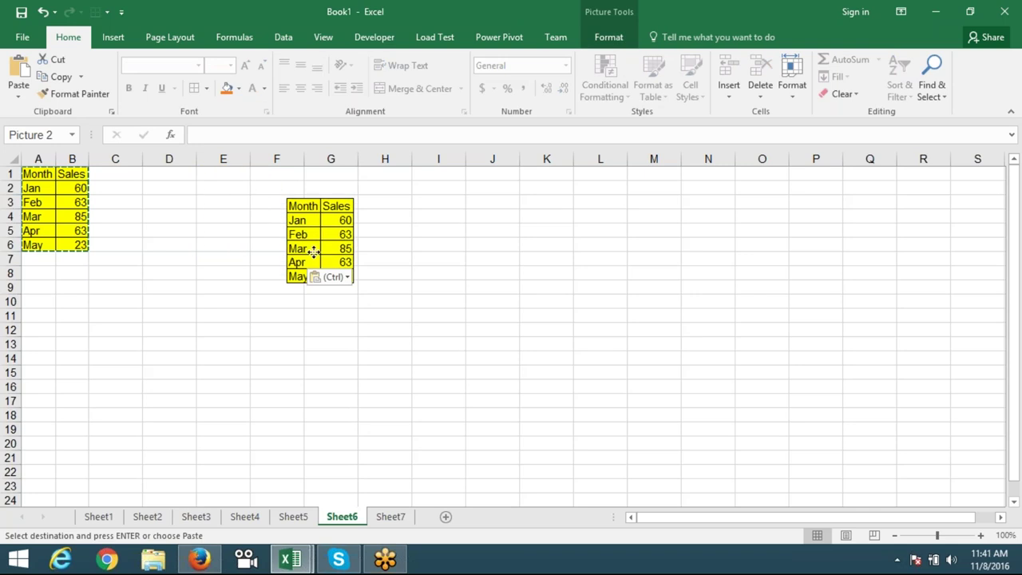
{"action": "left_click", "coordinate": [209, 313]}
{"action": "left_click", "coordinate": [319, 239]}
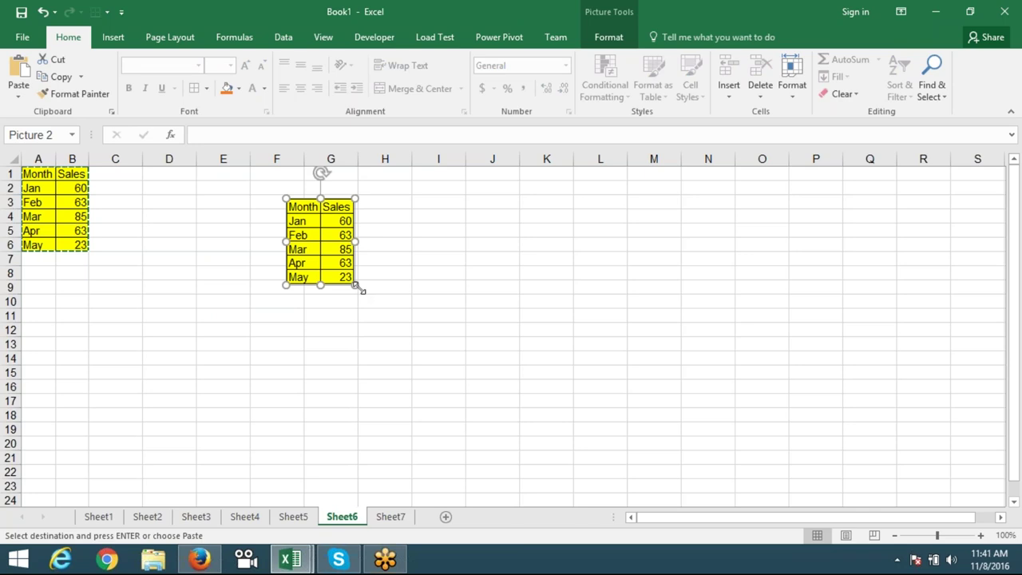
{"action": "mouse_move", "coordinate": [355, 284]}
{"action": "left_mouse_down"}
{"action": "mouse_move", "coordinate": [343, 258]}
{"action": "mouse_move", "coordinate": [232, 216]}
{"action": "mouse_move", "coordinate": [243, 225]}
{"action": "left_mouse_up"}
{"action": "left_click", "coordinate": [299, 231]}
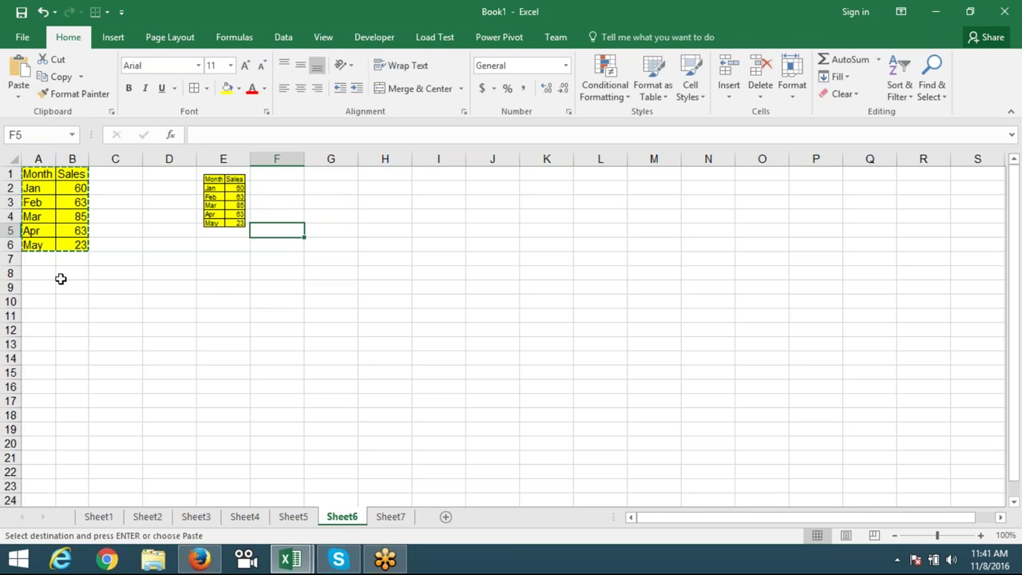
{"action": "mouse_move", "coordinate": [38, 178]}
{"action": "left_mouse_down"}
{"action": "mouse_move", "coordinate": [75, 200]}
{"action": "mouse_move", "coordinate": [75, 244]}
{"action": "left_mouse_up"}
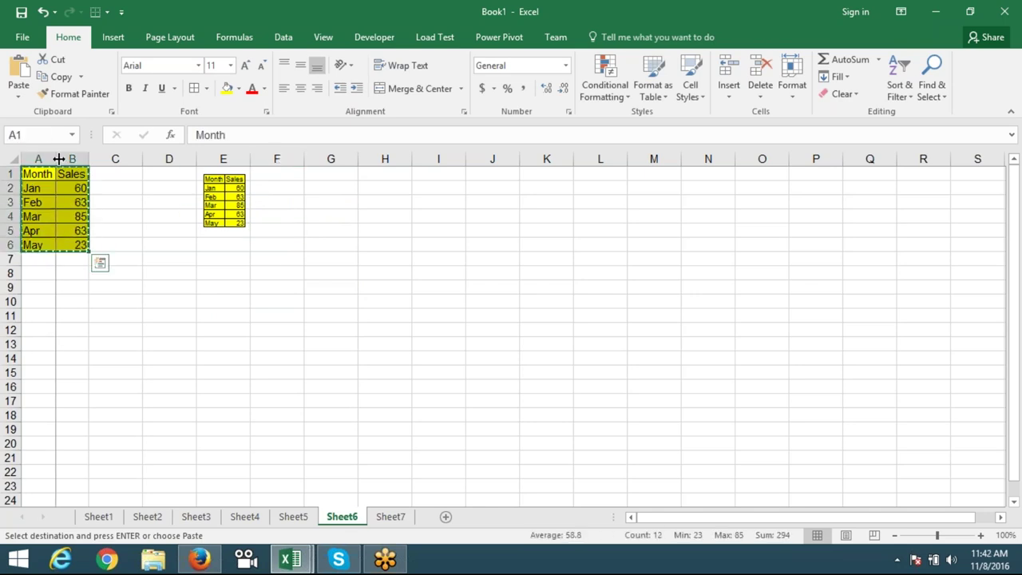
{"action": "left_click_drag", "start_coordinate": [39, 301], "coordinate": [264, 477]}
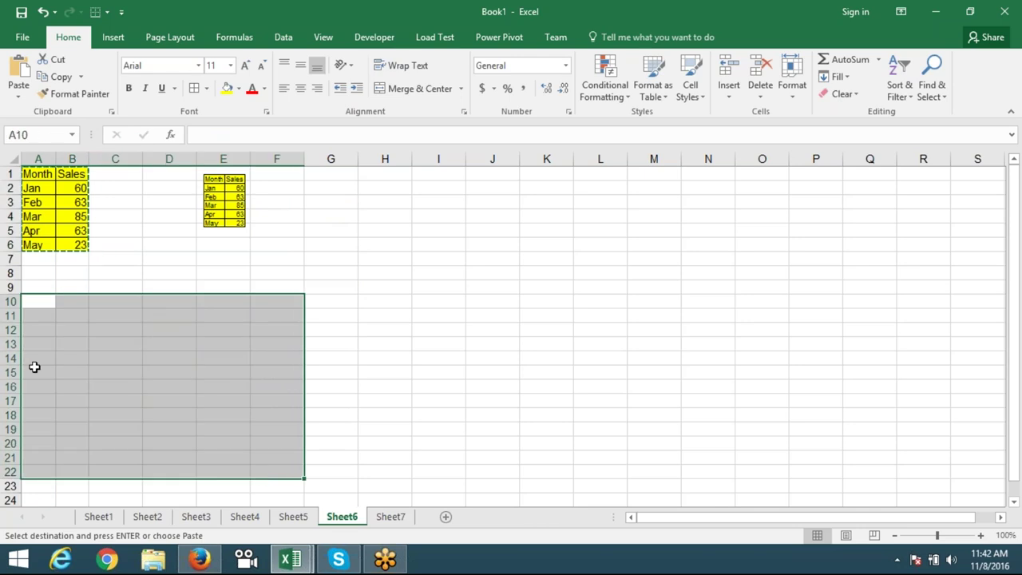
{"action": "mouse_move", "coordinate": [40, 311]}
{"action": "left_mouse_down"}
{"action": "mouse_move", "coordinate": [100, 383]}
{"action": "mouse_move", "coordinate": [146, 391]}
{"action": "left_mouse_up"}
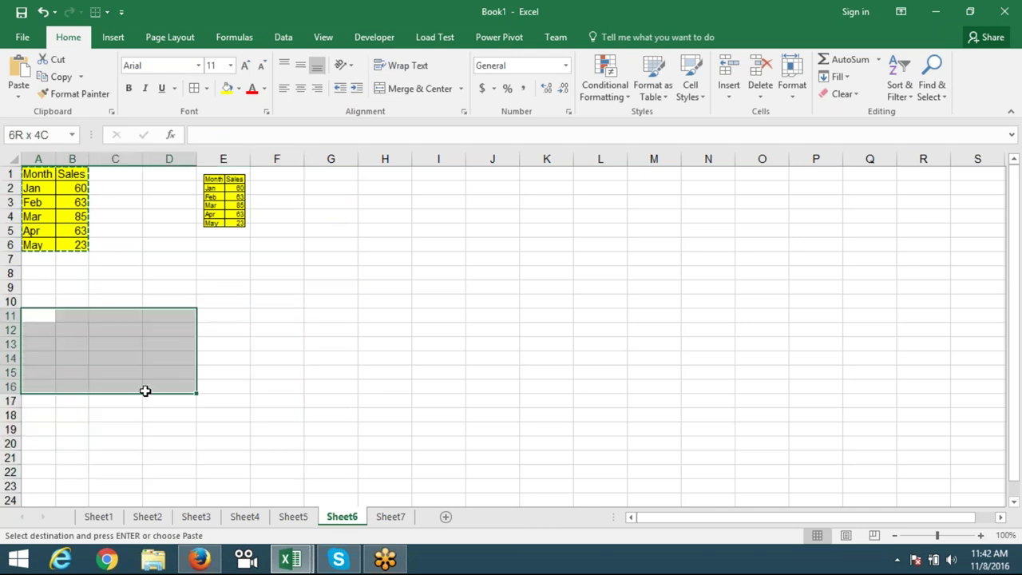
{"action": "left_click", "coordinate": [221, 315]}
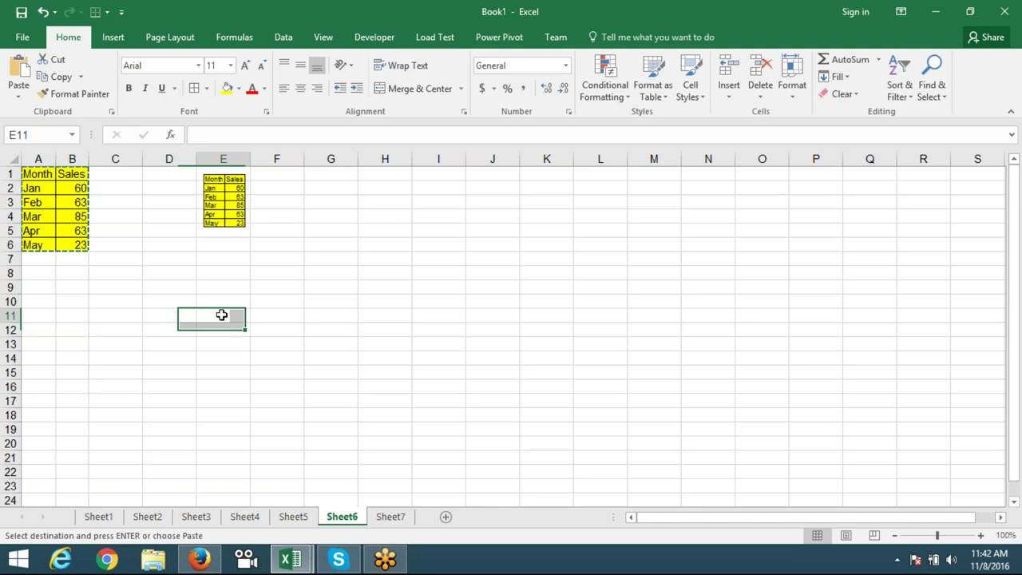
{"action": "left_click_drag", "start_coordinate": [218, 206], "coordinate": [213, 206]}
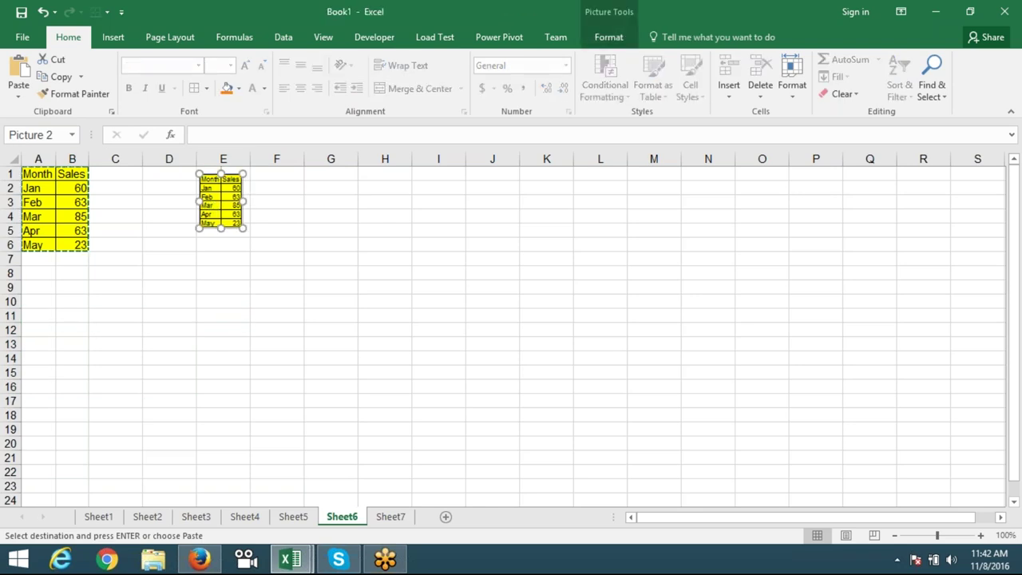
{"action": "left_click", "coordinate": [294, 230]}
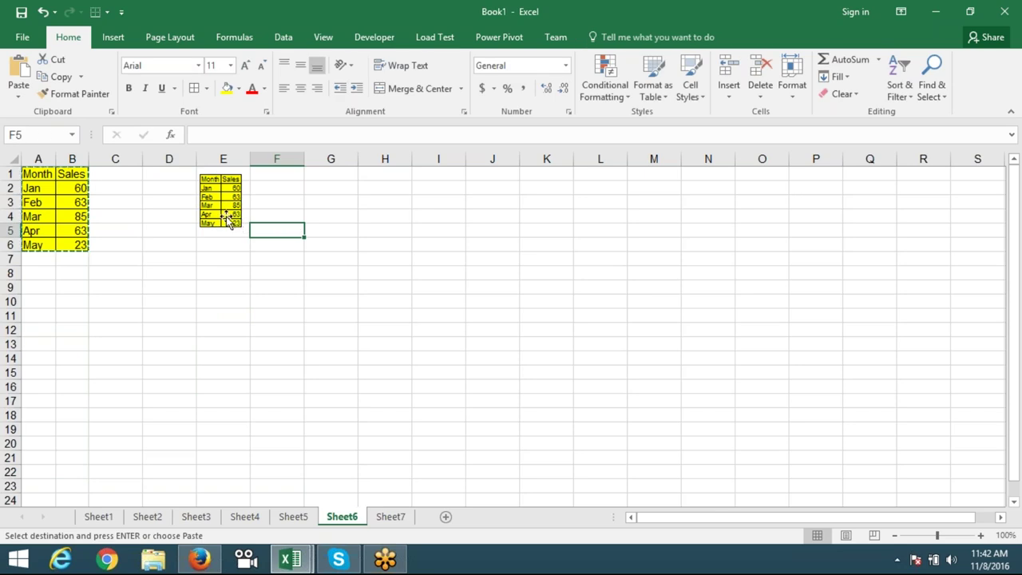
{"action": "left_click", "coordinate": [230, 254]}
{"action": "left_click", "coordinate": [221, 202]}
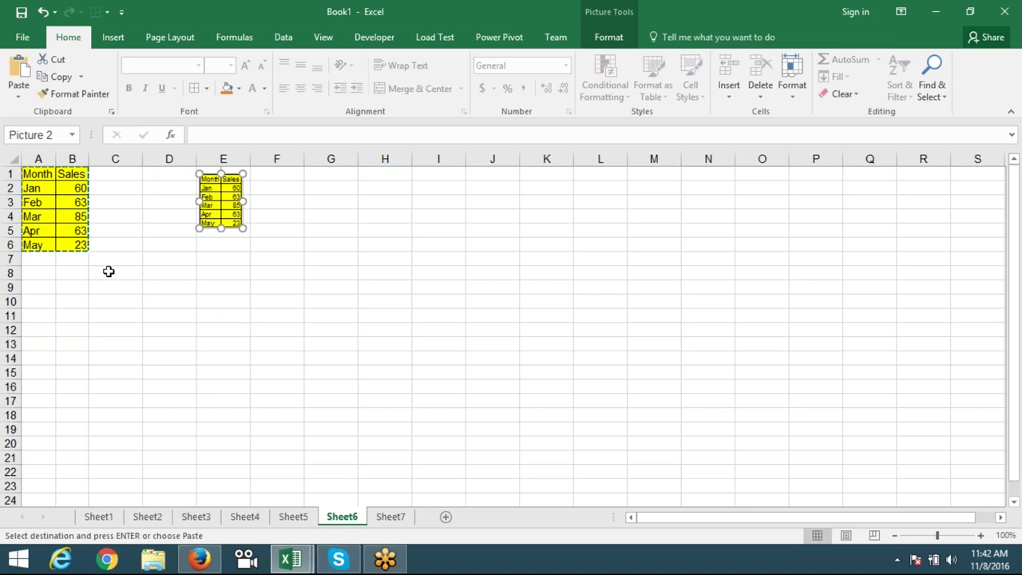
{"action": "left_click", "coordinate": [217, 271]}
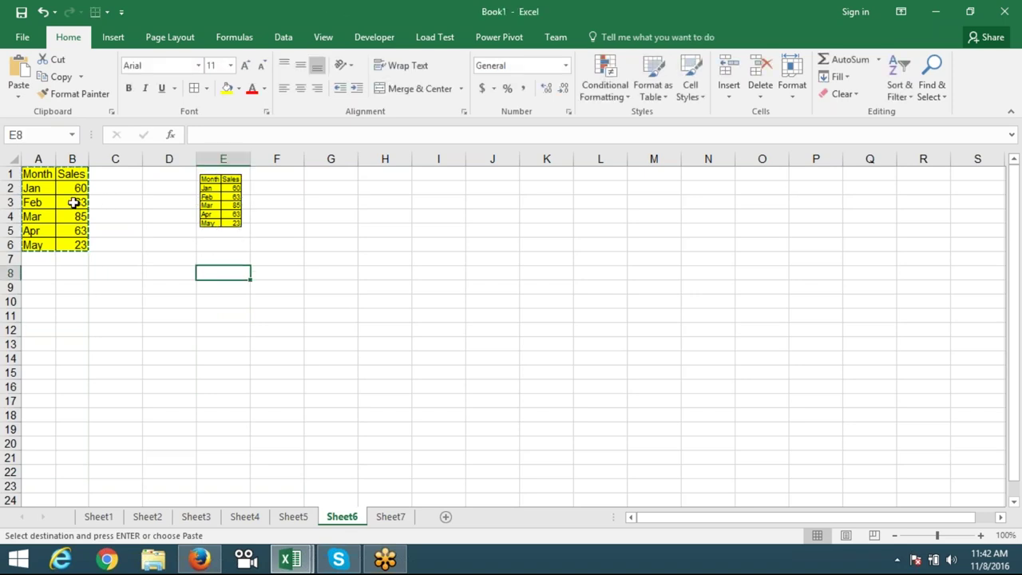
- Fill Feb's sales cell B3 green and change Apr's sales in B5 to 85
{"action": "left_click", "coordinate": [74, 202]}
{"action": "left_click", "coordinate": [238, 88]}
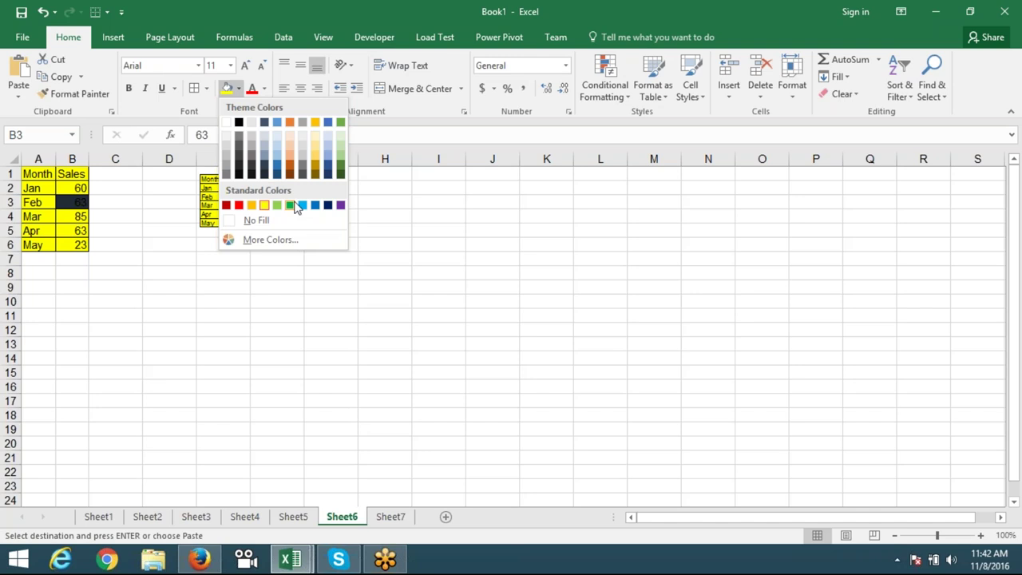
{"action": "left_click", "coordinate": [291, 206]}
{"action": "left_click", "coordinate": [75, 230]}
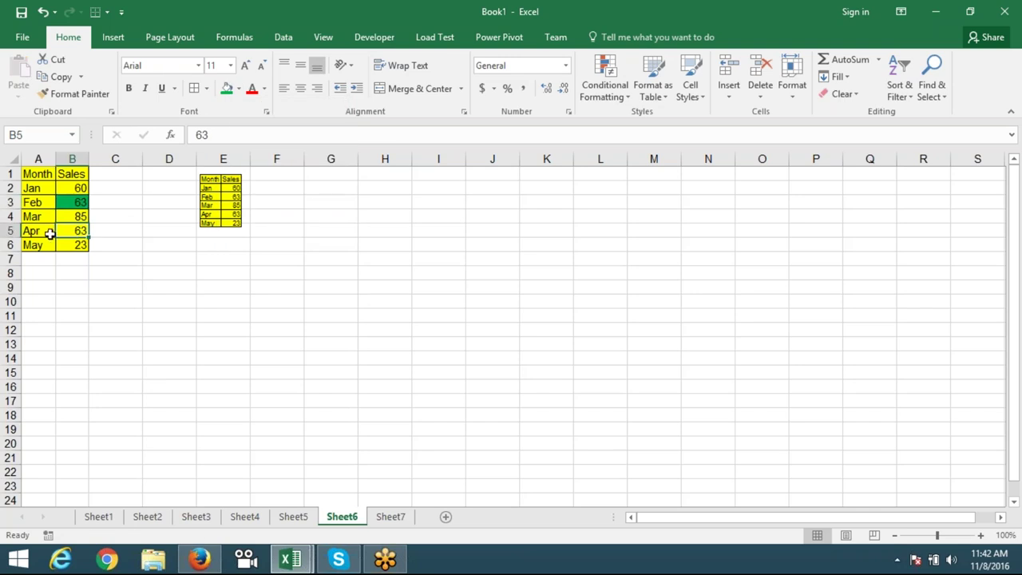
{"action": "type", "text": "85"}
{"action": "left_click", "coordinate": [117, 248]}
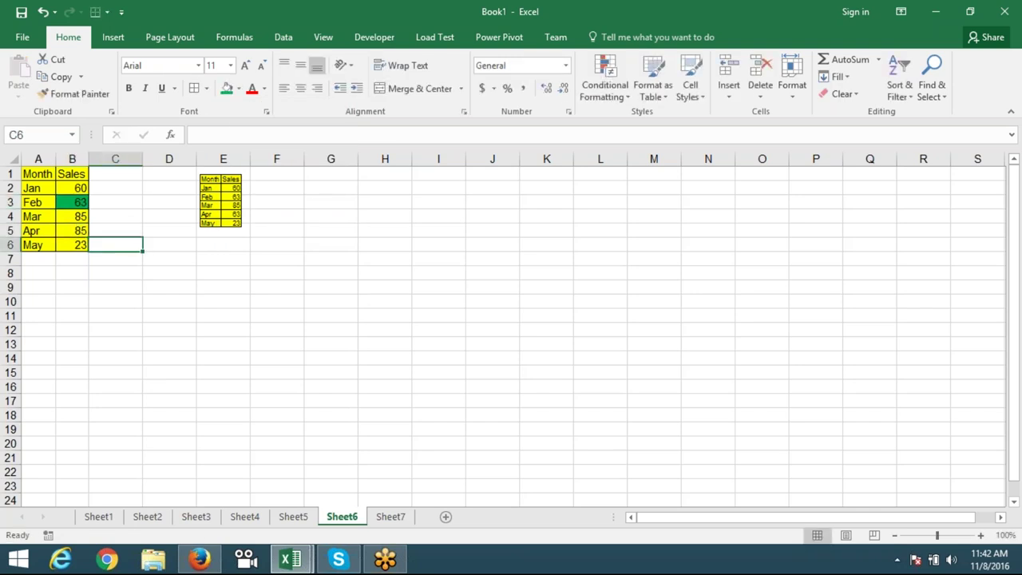
- Delete the pasted table picture
{"action": "left_click", "coordinate": [220, 225]}
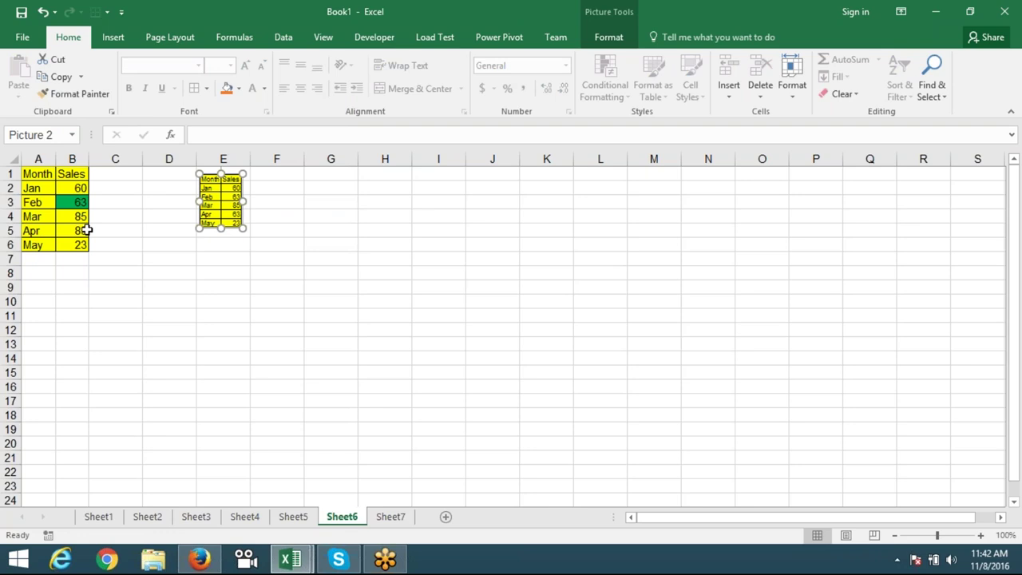
{"action": "key", "text": "Delete"}
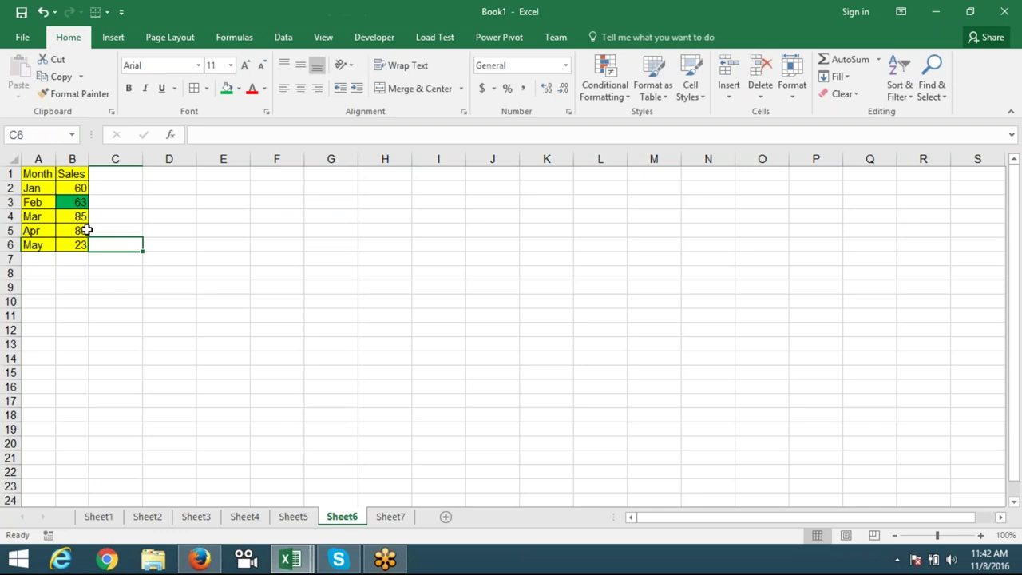
{"action": "left_click_drag", "start_coordinate": [25, 170], "coordinate": [65, 245]}
- Paste A1:B6 as a linked picture at E2 and move it over columns F–G
{"action": "key", "text": "ctrl+c"}
{"action": "left_click", "coordinate": [203, 183]}
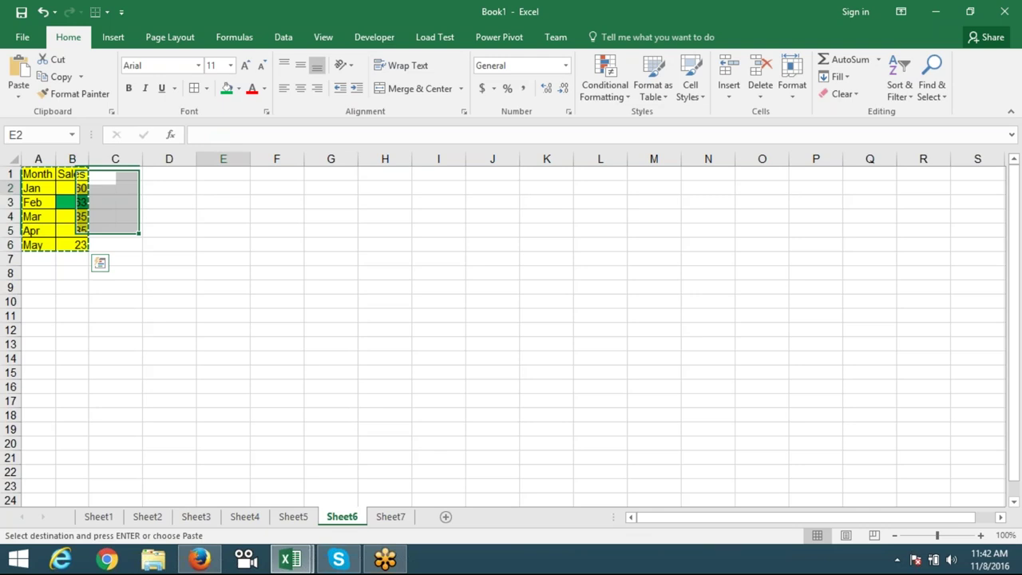
{"action": "left_click", "coordinate": [19, 95]}
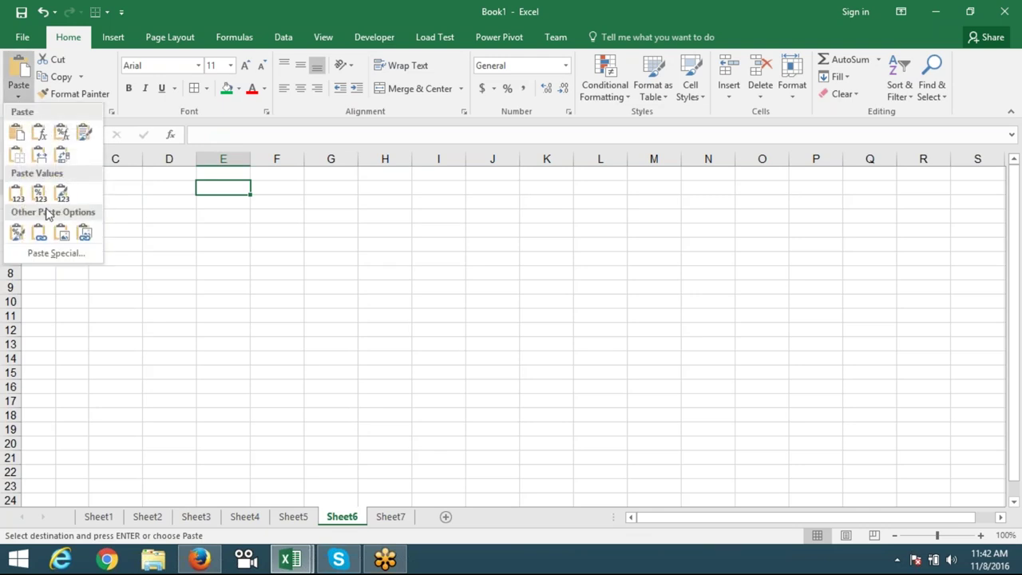
{"action": "left_click", "coordinate": [85, 240]}
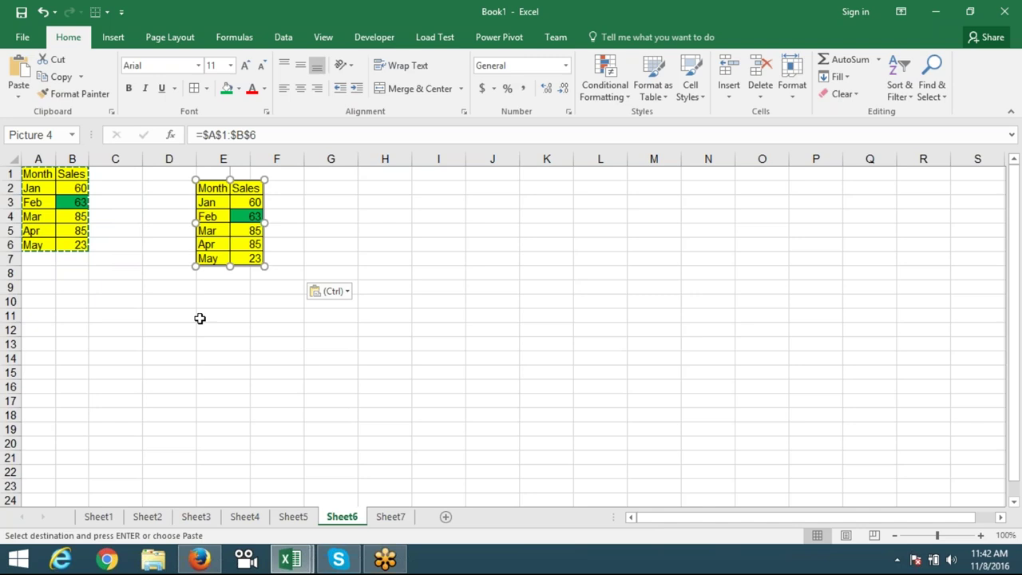
{"action": "left_click_drag", "start_coordinate": [235, 242], "coordinate": [352, 242]}
{"action": "left_click", "coordinate": [169, 288]}
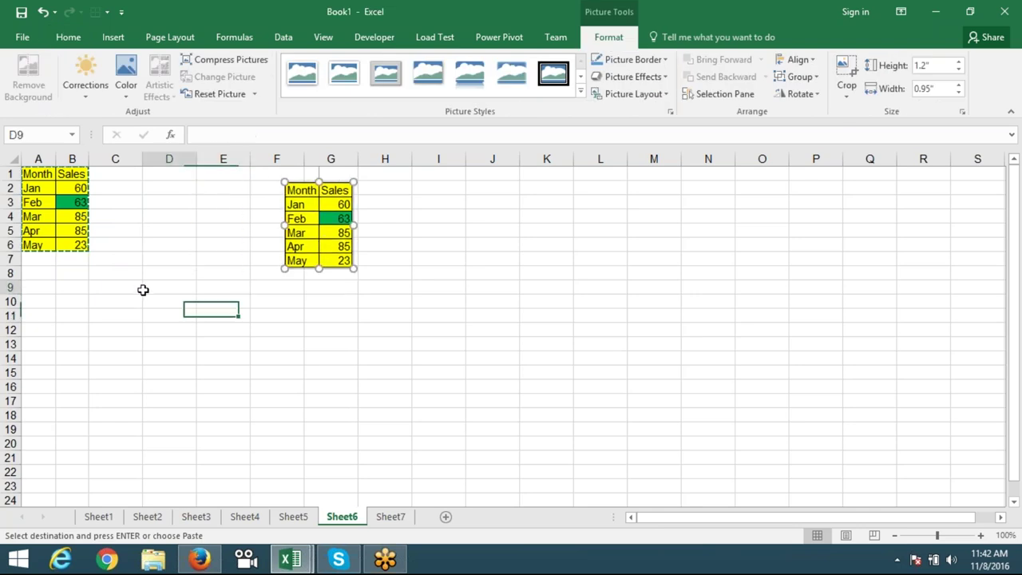
{"action": "left_click", "coordinate": [71, 231]}
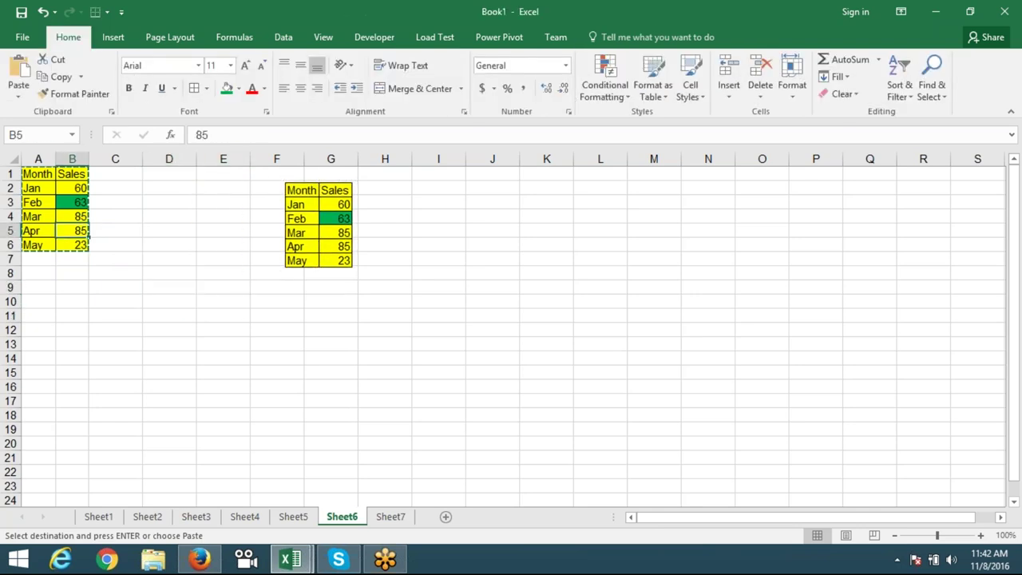
- Fill Apr's sales cell B5 red, widen column B, and select the linked table picture mirroring it
{"action": "left_click", "coordinate": [238, 88]}
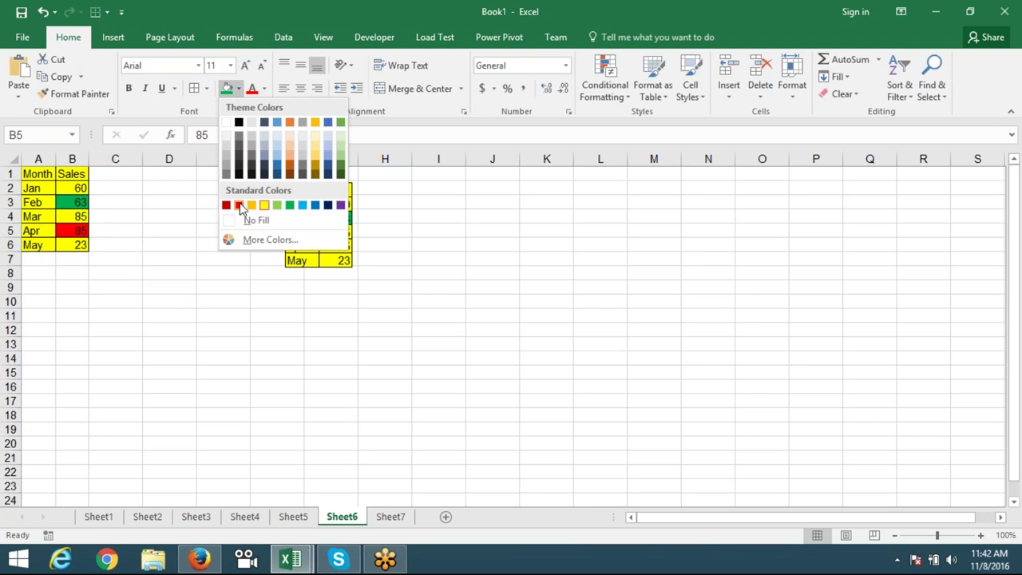
{"action": "left_click", "coordinate": [239, 206]}
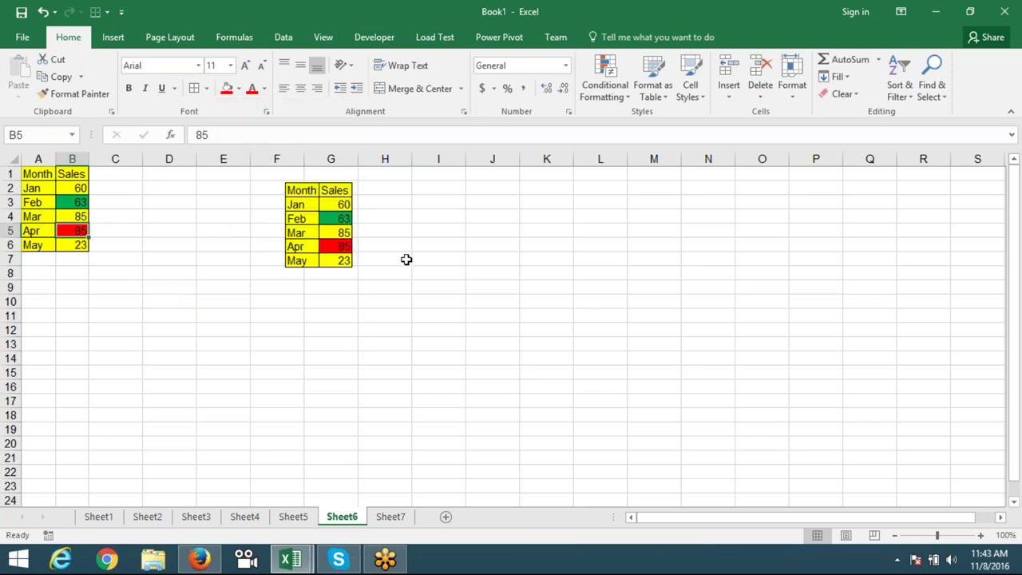
{"action": "left_click", "coordinate": [351, 360]}
{"action": "mouse_move", "coordinate": [89, 159]}
{"action": "left_mouse_down"}
{"action": "mouse_move", "coordinate": [170, 162]}
{"action": "mouse_move", "coordinate": [90, 166]}
{"action": "left_mouse_up"}
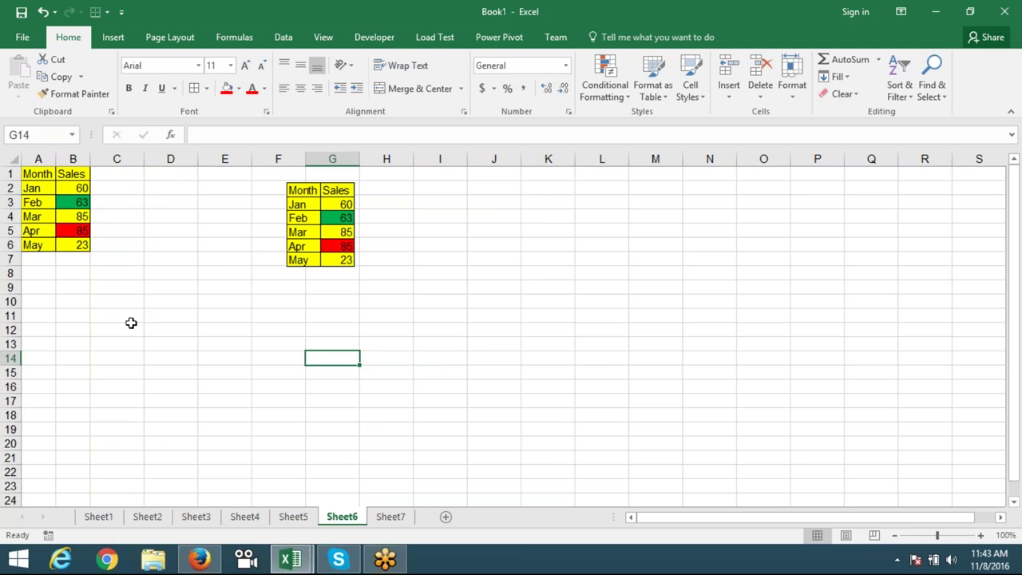
{"action": "left_click", "coordinate": [305, 260]}
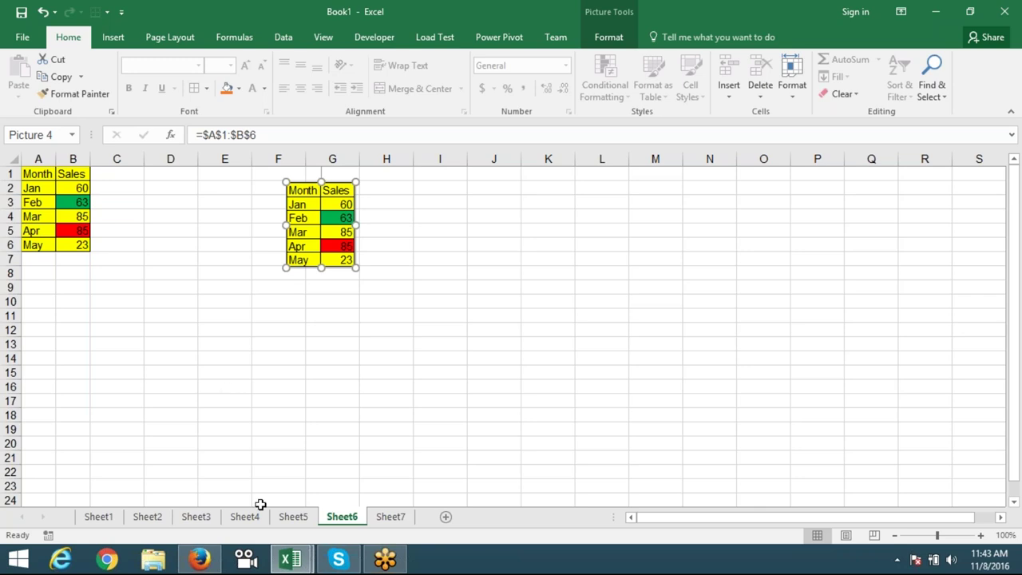
{"action": "left_click", "coordinate": [290, 561]}
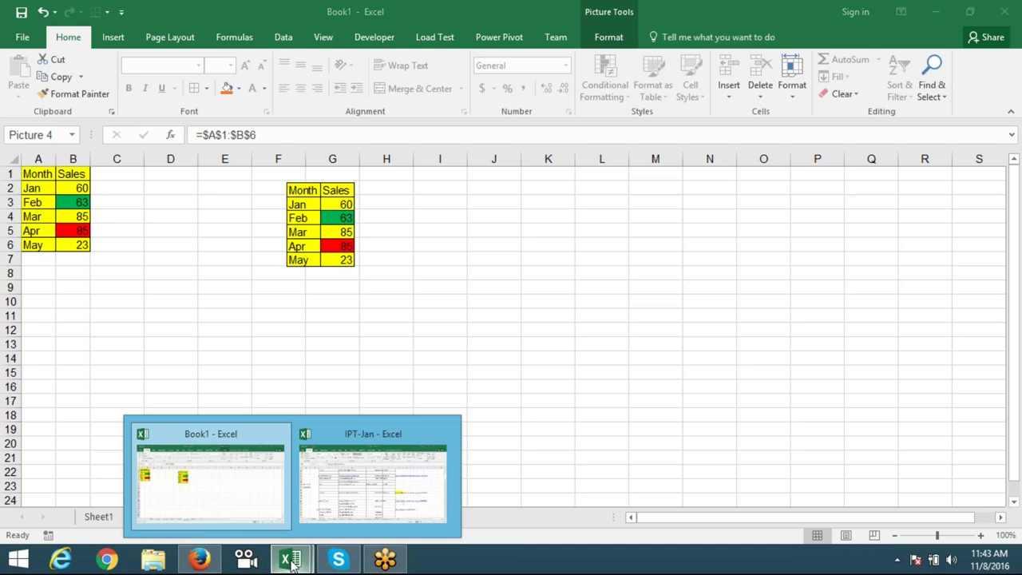
- Start a new workbook with the headers Name in A1 and Sale in B1
{"action": "left_click", "coordinate": [155, 243]}
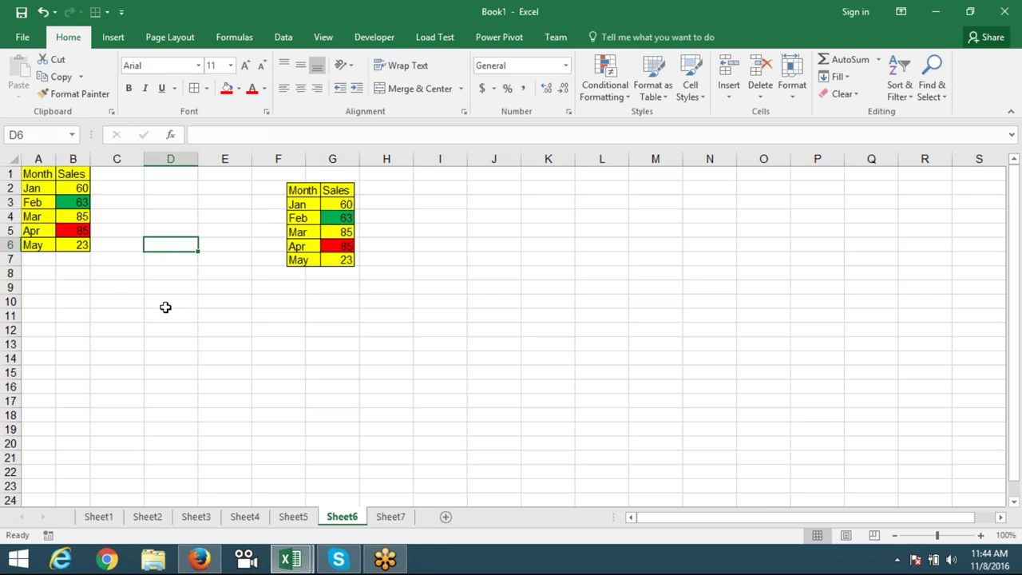
{"action": "key", "text": "ctrl+n"}
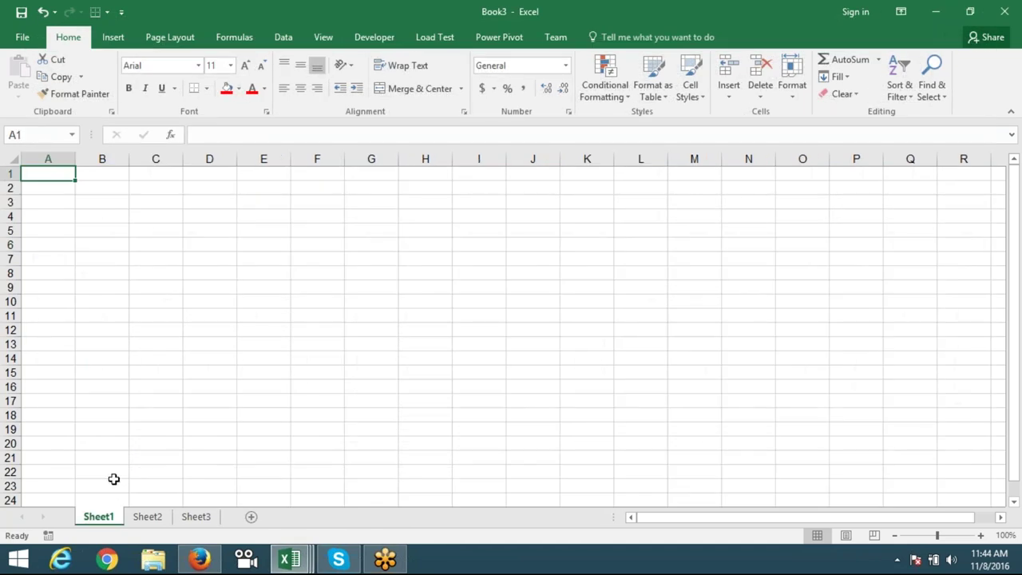
{"action": "type", "text": "Name"}
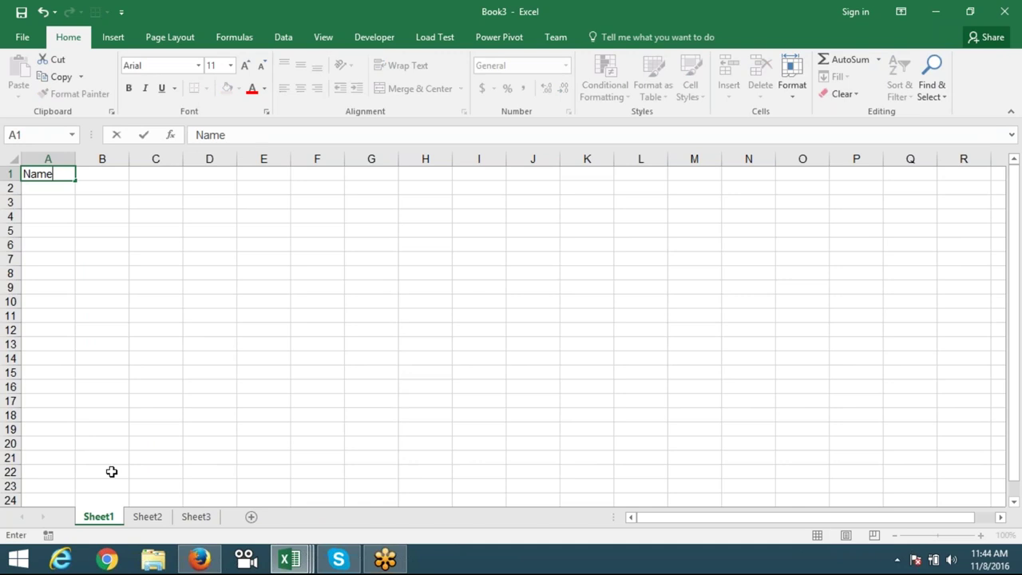
{"action": "key", "text": "Return"}
{"action": "key", "text": "Up"}
{"action": "key", "text": "Right"}
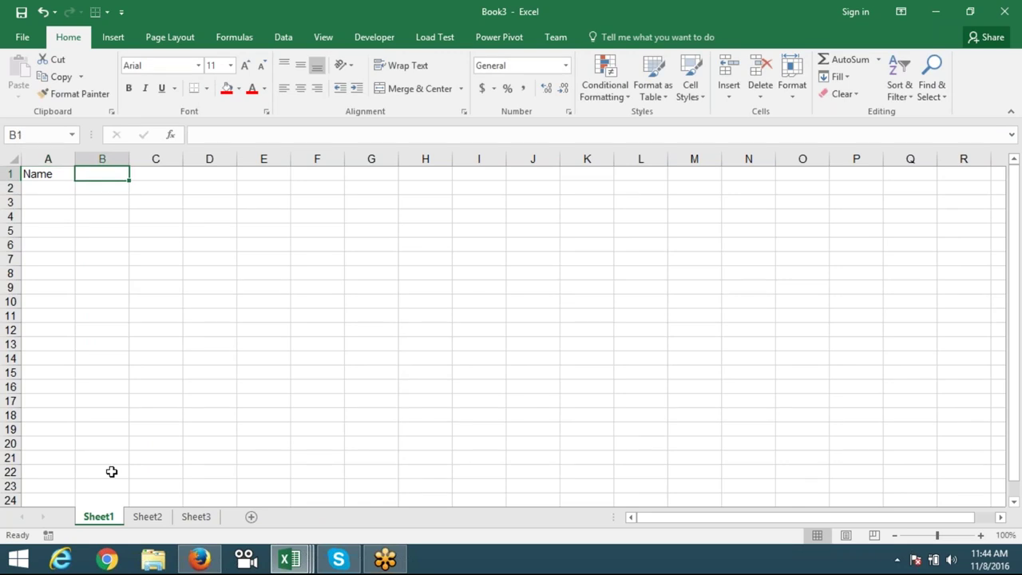
{"action": "type", "text": "Sale"}
{"action": "key", "text": "Return"}
- Enter the first name in A2 and fill the name list down to A10
{"action": "key", "text": "Left"}
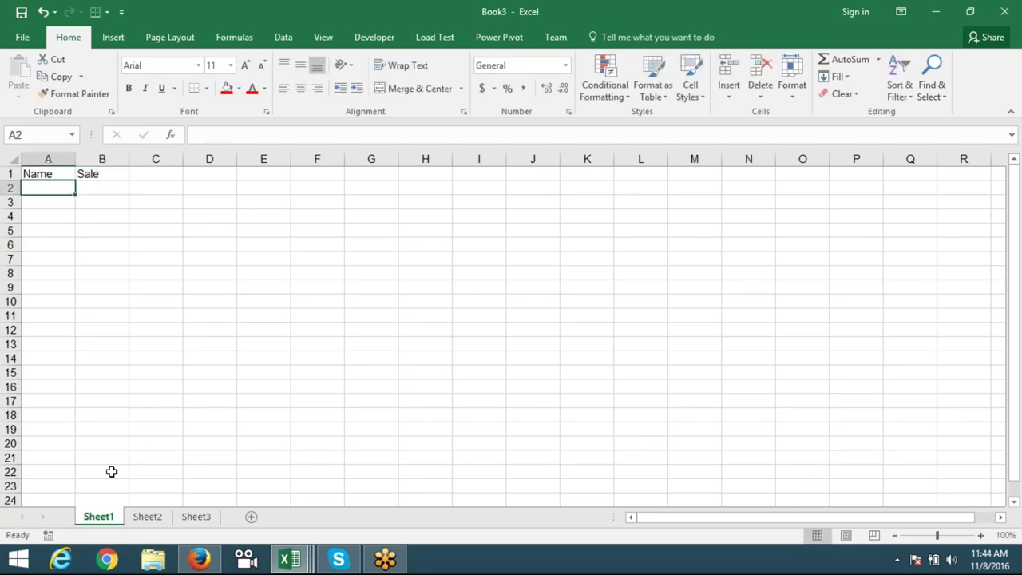
{"action": "type", "text": "Puneeyt"}
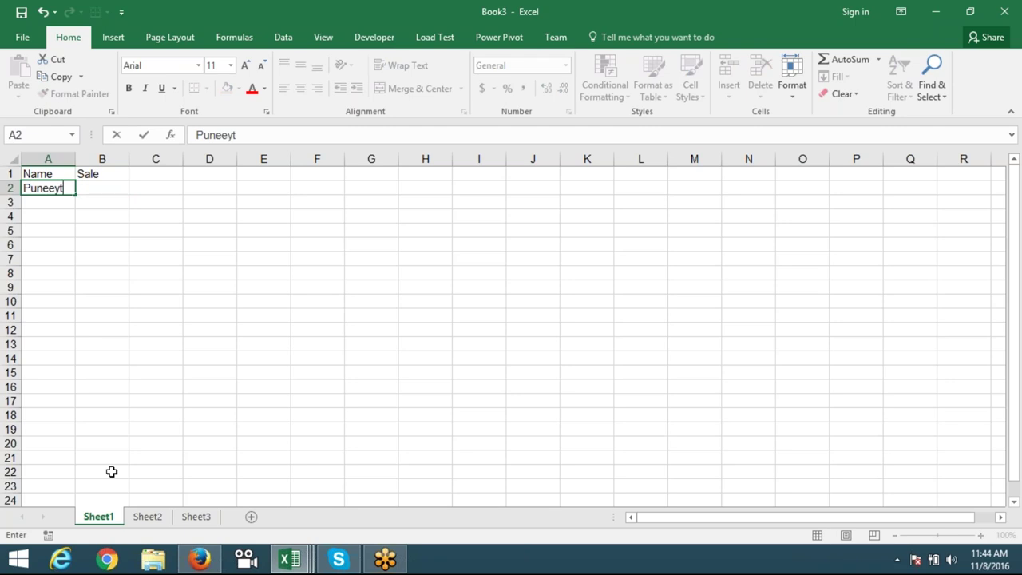
{"action": "key", "text": "BackSpace"}
{"action": "key", "text": "BackSpace"}
{"action": "type", "text": "t"}
{"action": "left_click", "coordinate": [74, 273]}
{"action": "left_click", "coordinate": [61, 189]}
{"action": "left_click_drag", "start_coordinate": [75, 198], "coordinate": [88, 303]}
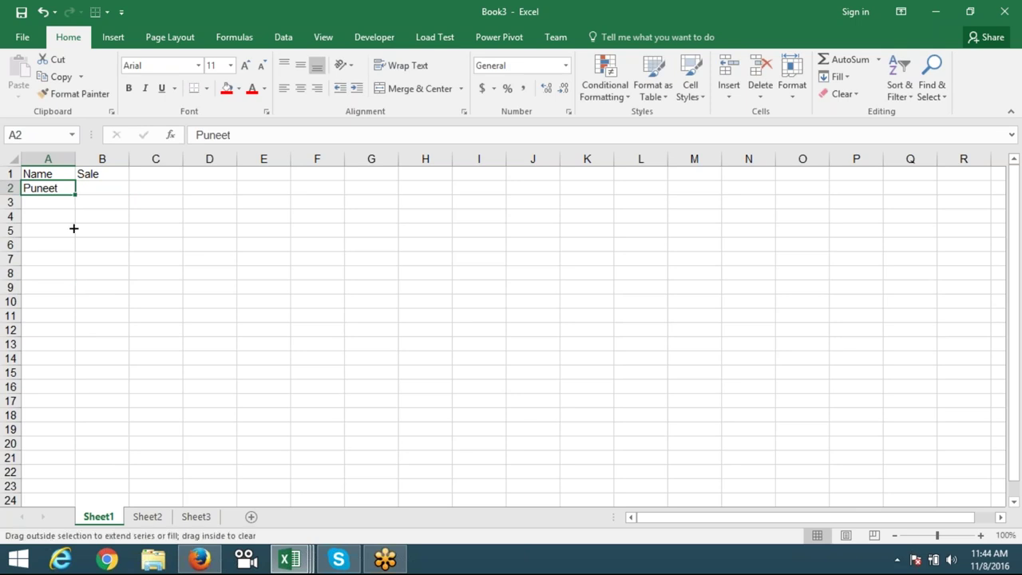
- Fill B2:B10 with =RANDBETWEEN(10,90) and copy the Name/Sale table A1:B10
{"action": "key", "text": "Right"}
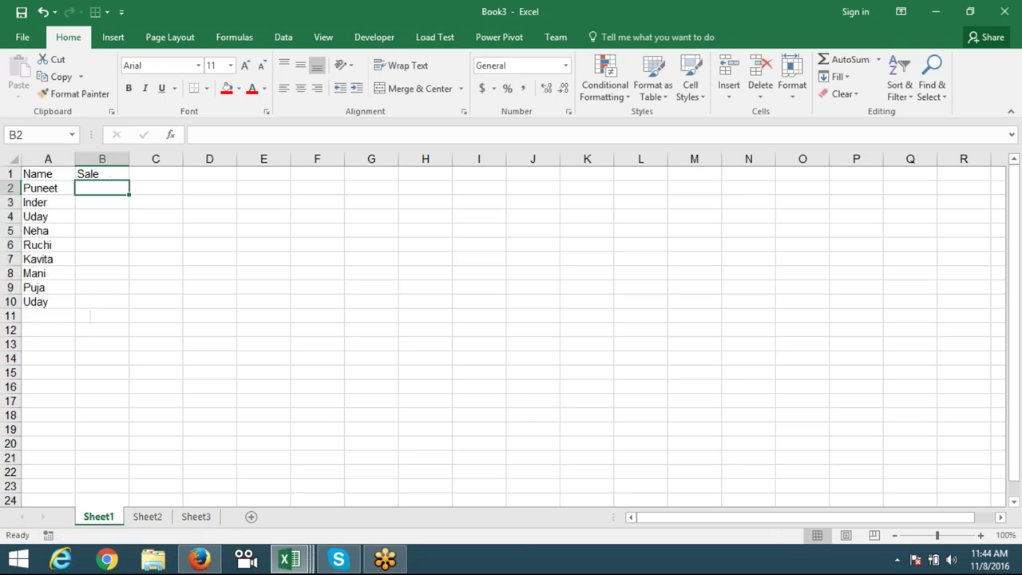
{"action": "type", "text": "=ra"}
{"action": "key", "text": "Down"}
{"action": "key", "text": "Down"}
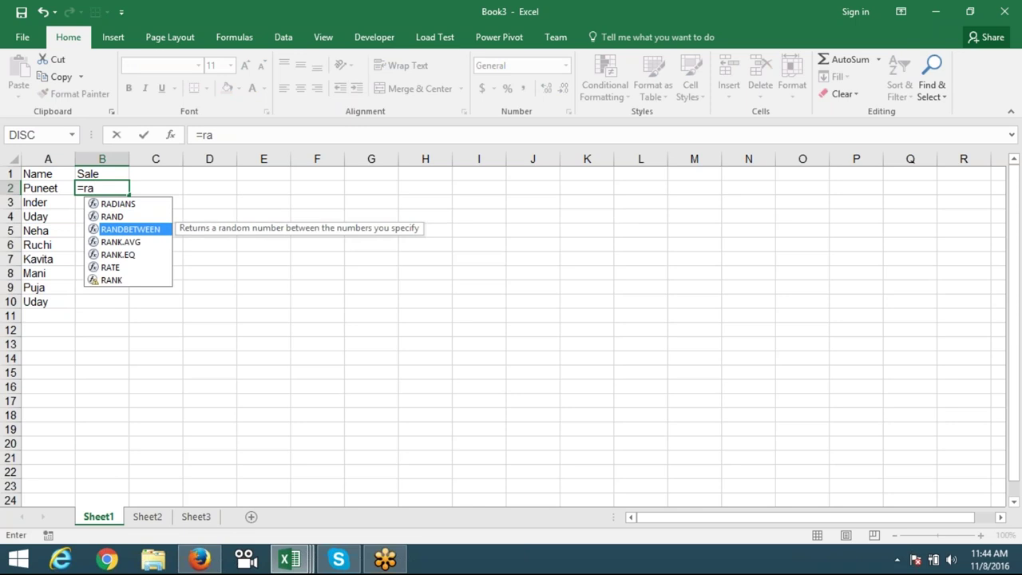
{"action": "key", "text": "Tab"}
{"action": "type", "text": "10,"}
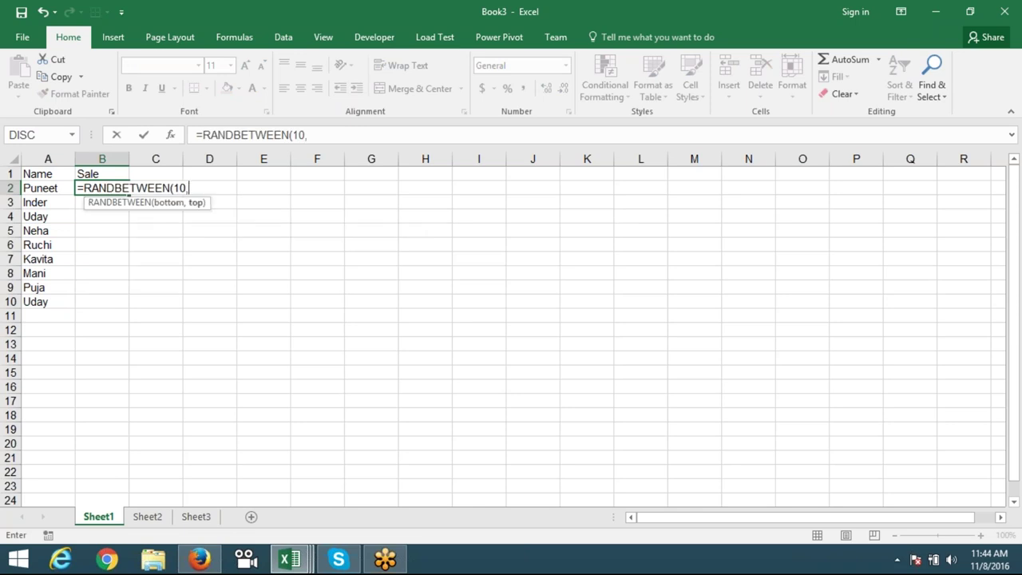
{"action": "type", "text": "90"}
{"action": "left_click", "coordinate": [141, 276]}
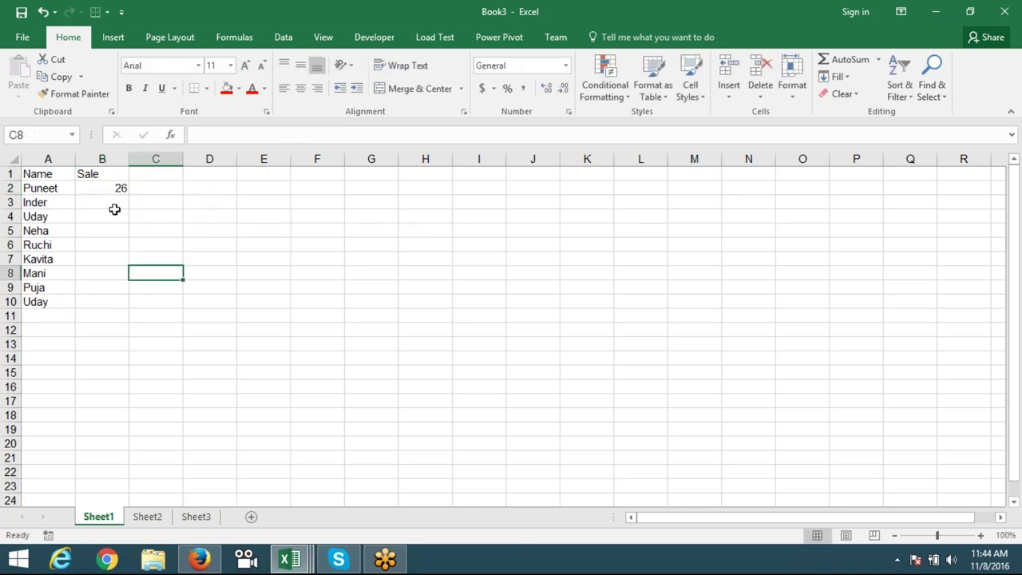
{"action": "left_click", "coordinate": [114, 187]}
{"action": "left_click_drag", "start_coordinate": [114, 187], "coordinate": [109, 304]}
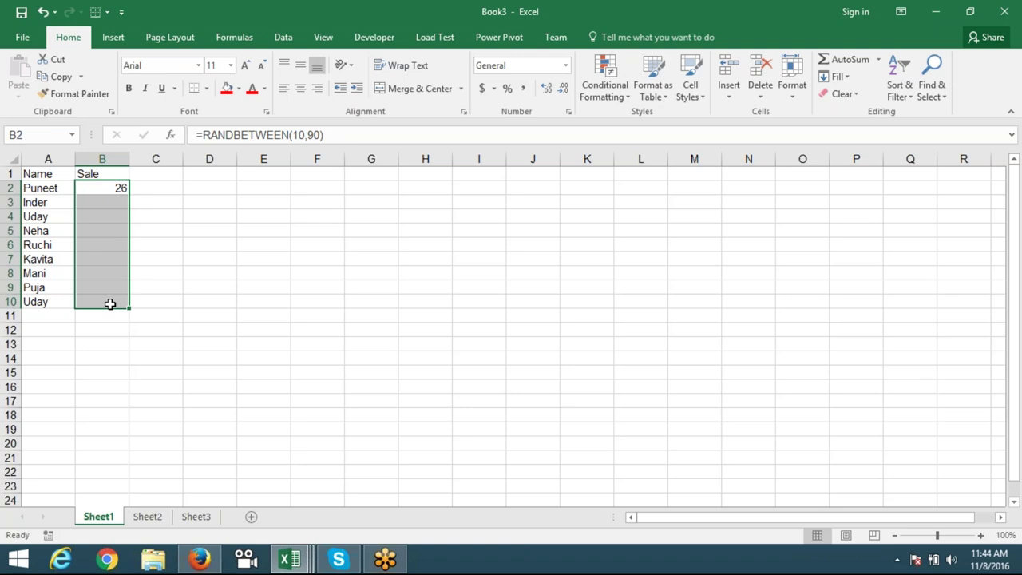
{"action": "key", "text": "ctrl+d"}
{"action": "left_click", "coordinate": [120, 346]}
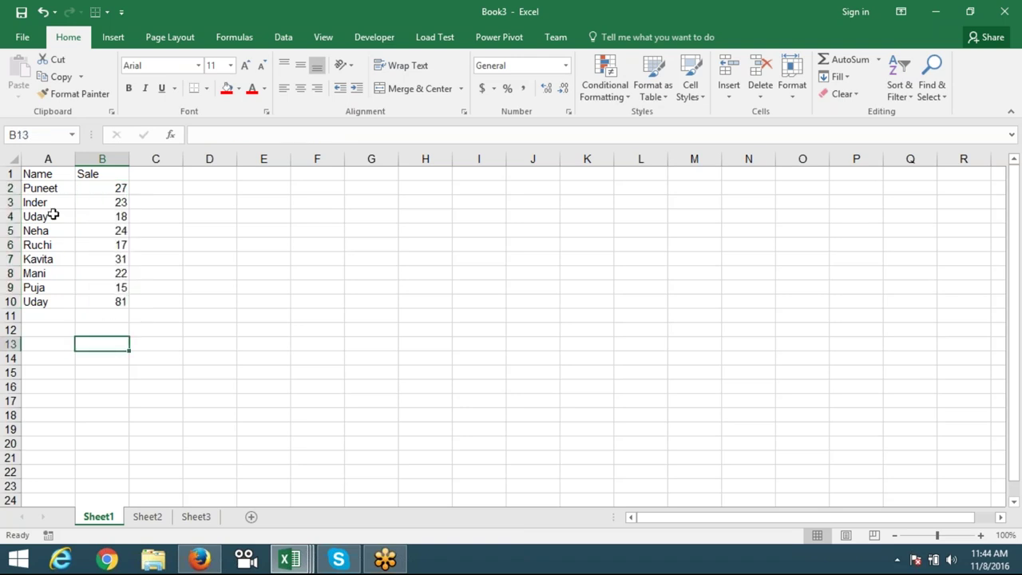
{"action": "left_click_drag", "start_coordinate": [46, 175], "coordinate": [104, 301]}
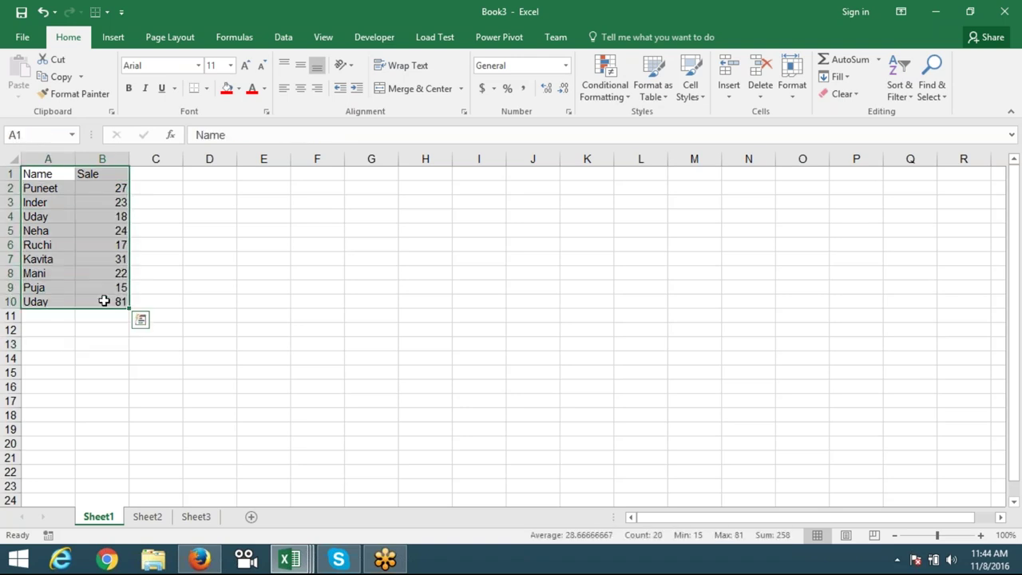
{"action": "key", "text": "ctrl+c"}
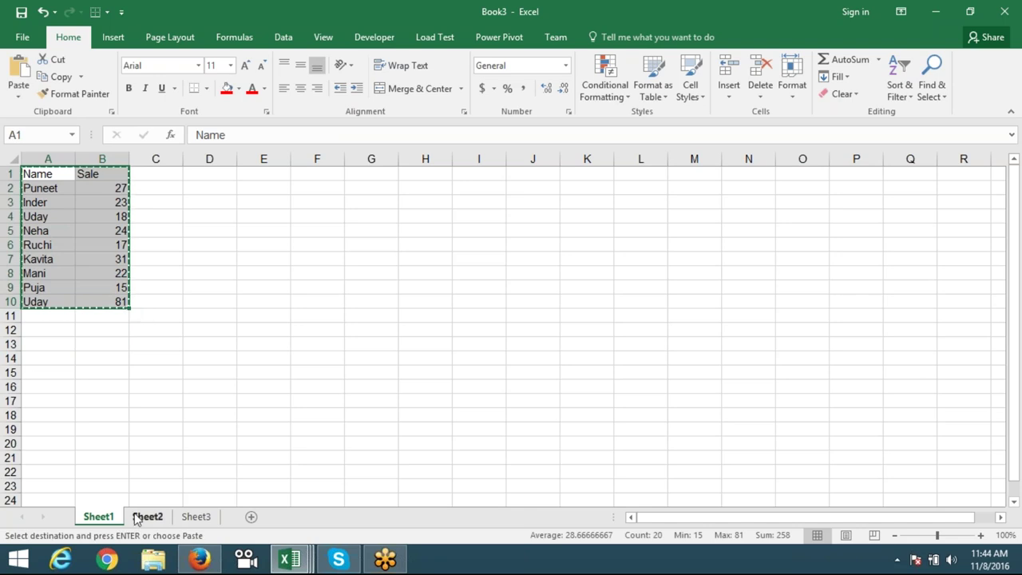
- Paste the Name/Sale table into Sheet2 through Sheet5, adding Sheet4 and Sheet5
{"action": "left_click", "coordinate": [140, 517]}
{"action": "key", "text": "ctrl+v"}
{"action": "left_click", "coordinate": [196, 517]}
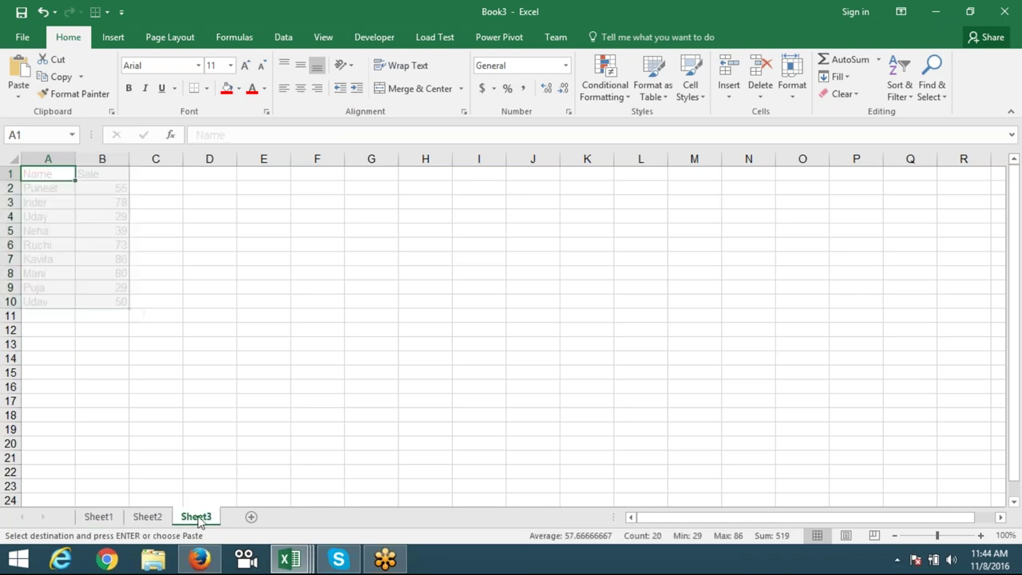
{"action": "key", "text": "ctrl+v"}
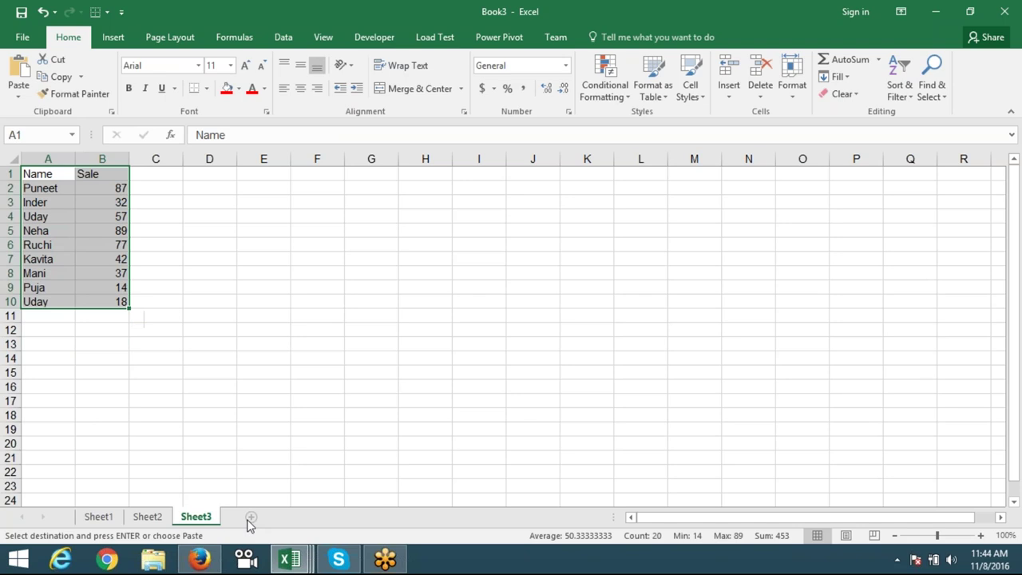
{"action": "left_click", "coordinate": [249, 519]}
{"action": "key", "text": "ctrl+v"}
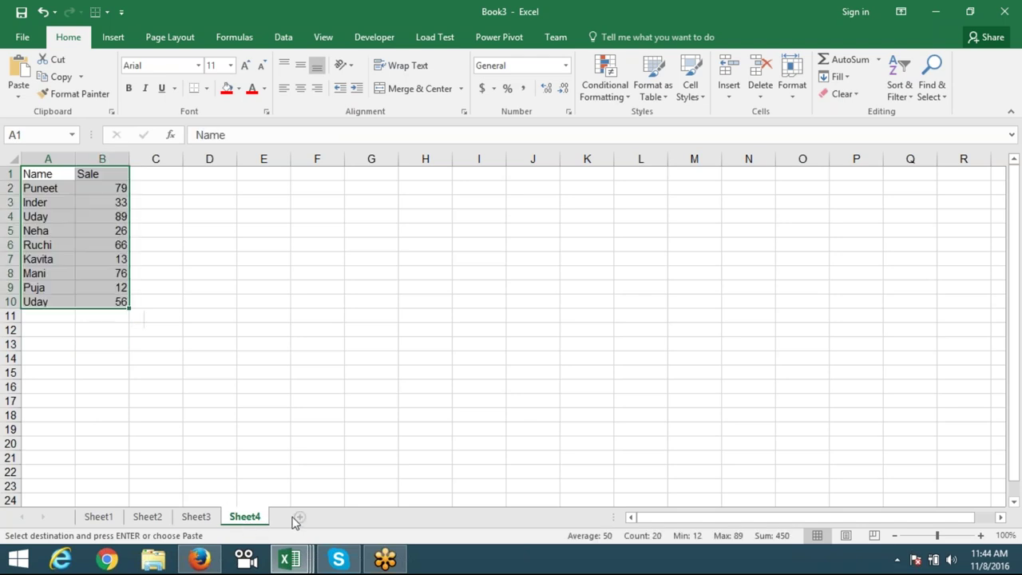
{"action": "left_click", "coordinate": [300, 516]}
{"action": "key", "text": "ctrl+v"}
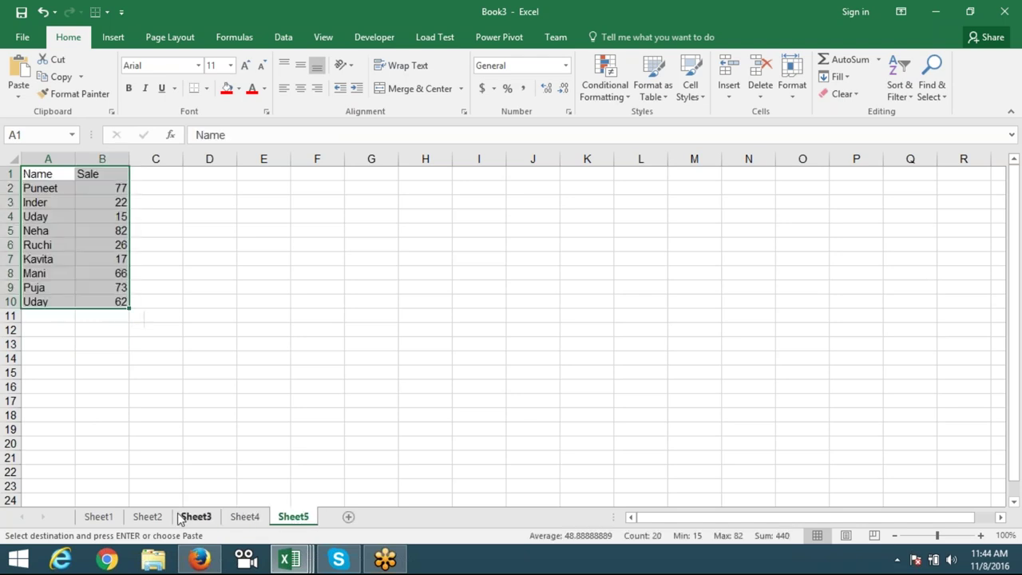
{"action": "key", "text": "Escape"}
- Group Sheet1–Sheet5 and paste the table back as plain values, then ungroup them
{"action": "left_click", "coordinate": [99, 518]}
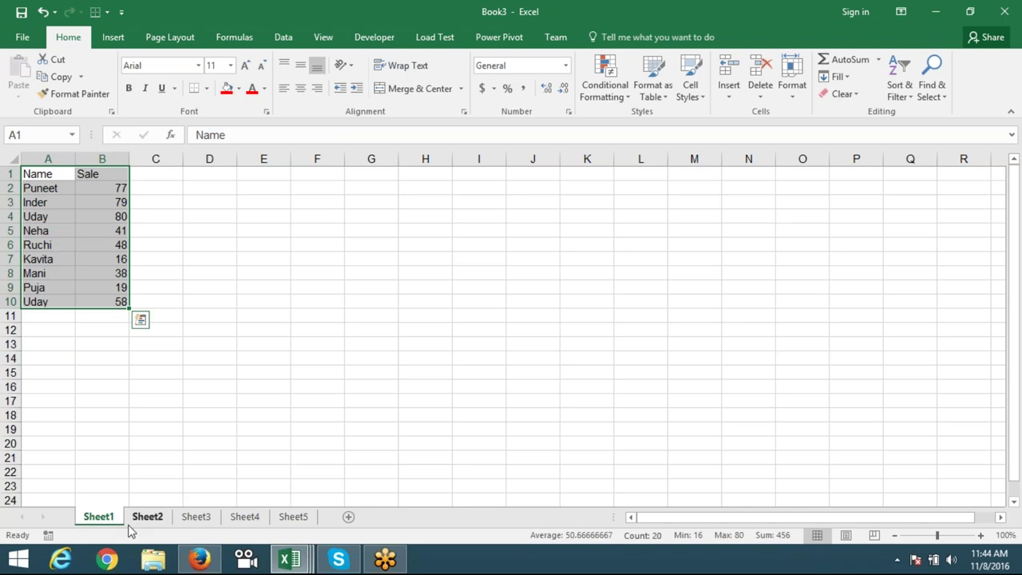
{"action": "left_click", "coordinate": [284, 517], "text": "shift"}
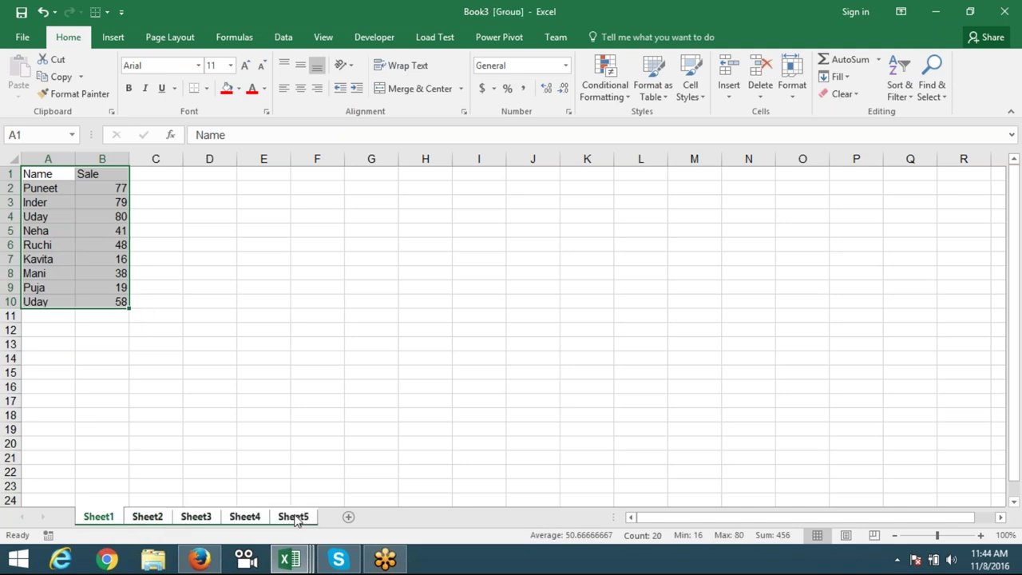
{"action": "key", "text": "ctrl+c"}
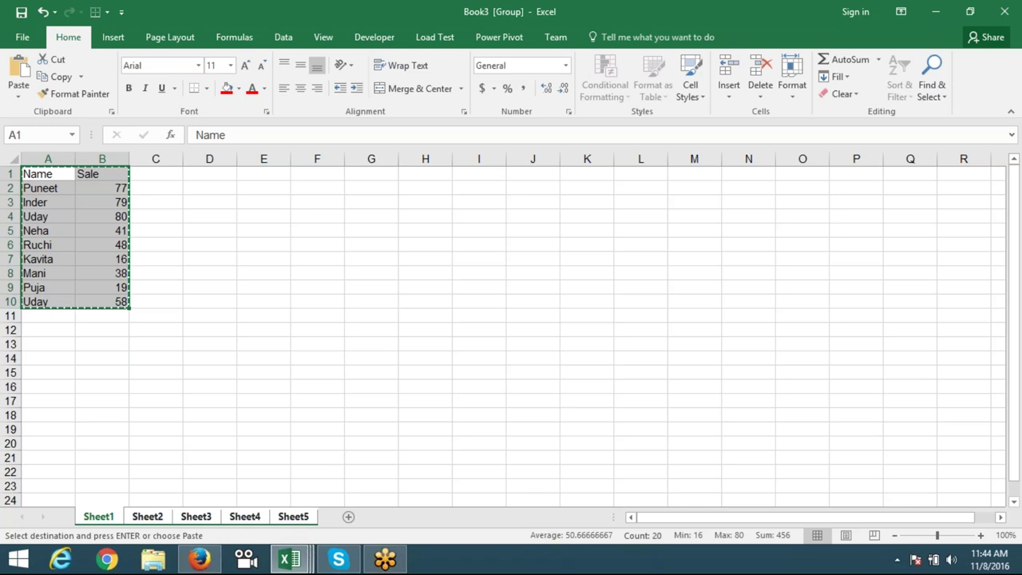
{"action": "left_click", "coordinate": [18, 90]}
{"action": "left_click", "coordinate": [17, 193]}
{"action": "left_click", "coordinate": [210, 230]}
{"action": "key", "text": "Escape"}
{"action": "left_click", "coordinate": [186, 517]}
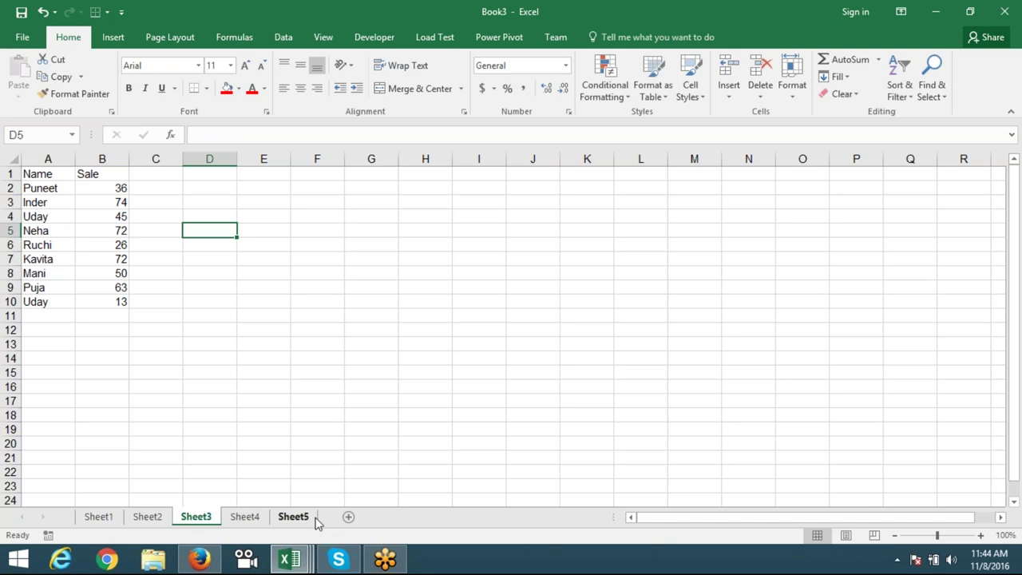
- Add a new Sheet6 and move it to the end of the sheet tabs
{"action": "left_click", "coordinate": [99, 516]}
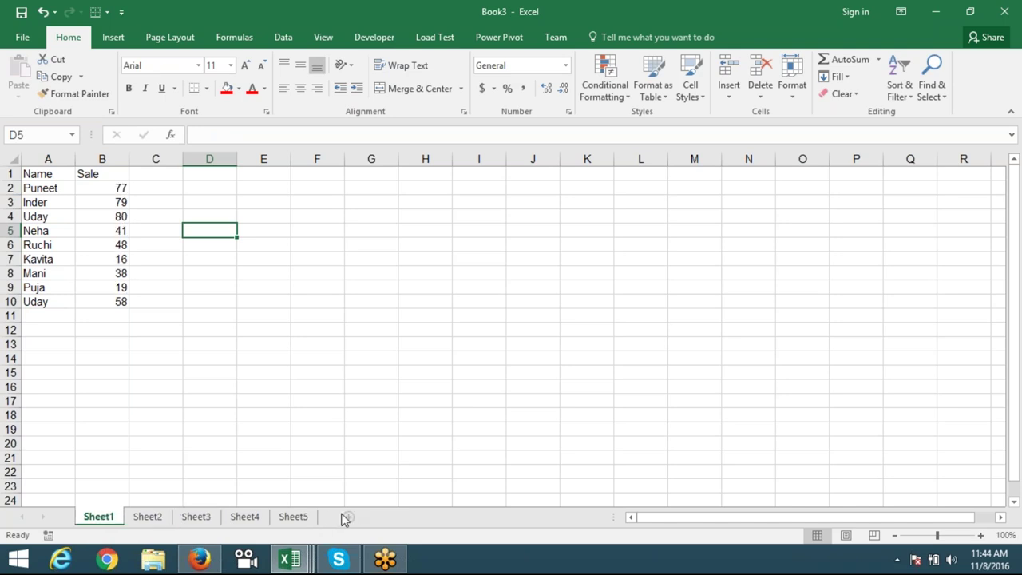
{"action": "left_click", "coordinate": [348, 517]}
{"action": "left_click_drag", "start_coordinate": [157, 519], "coordinate": [374, 517]}
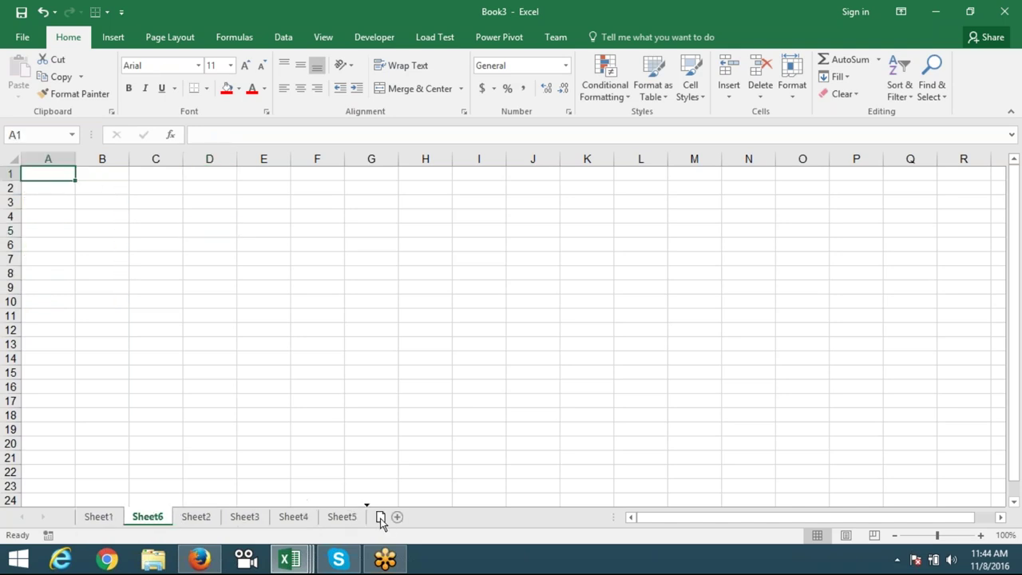
- Rename Sheet6 to Data
{"action": "double_click", "coordinate": [341, 516]}
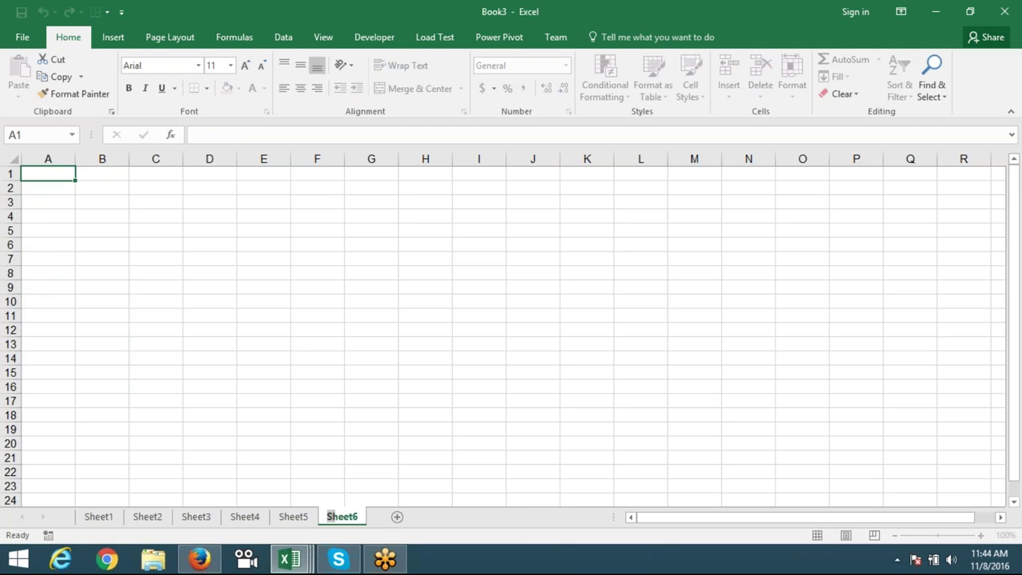
{"action": "type", "text": "Data"}
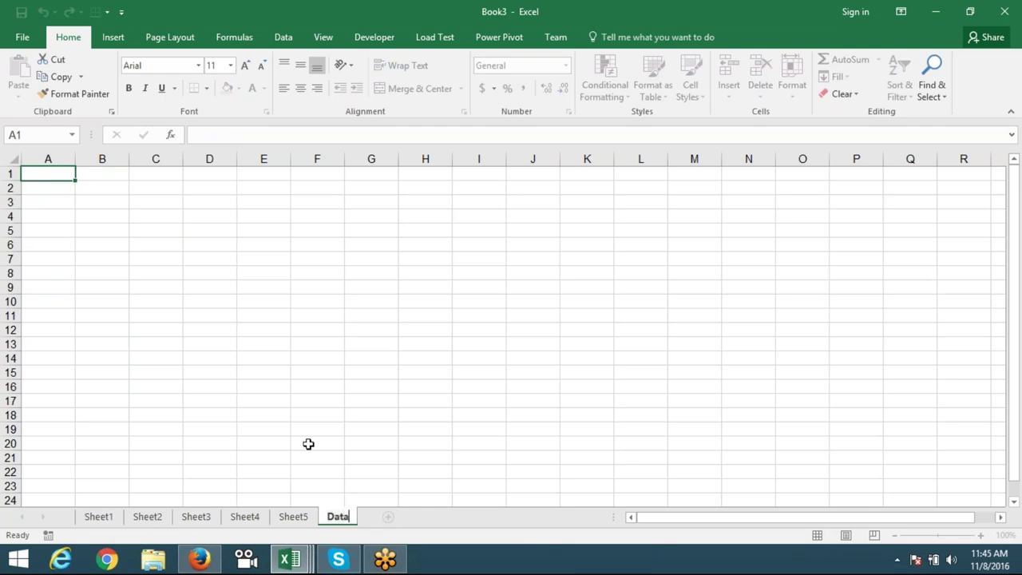
{"action": "left_click", "coordinate": [308, 444]}
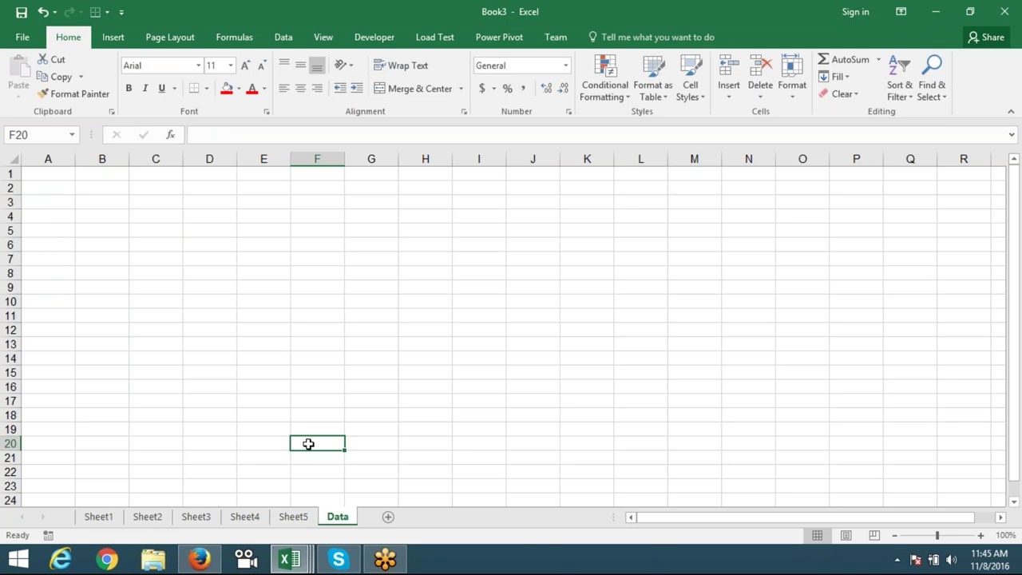
- Copy Sheet1's Name/Sale table A1:B10 into the Data sheet at A1
{"action": "left_click", "coordinate": [104, 517]}
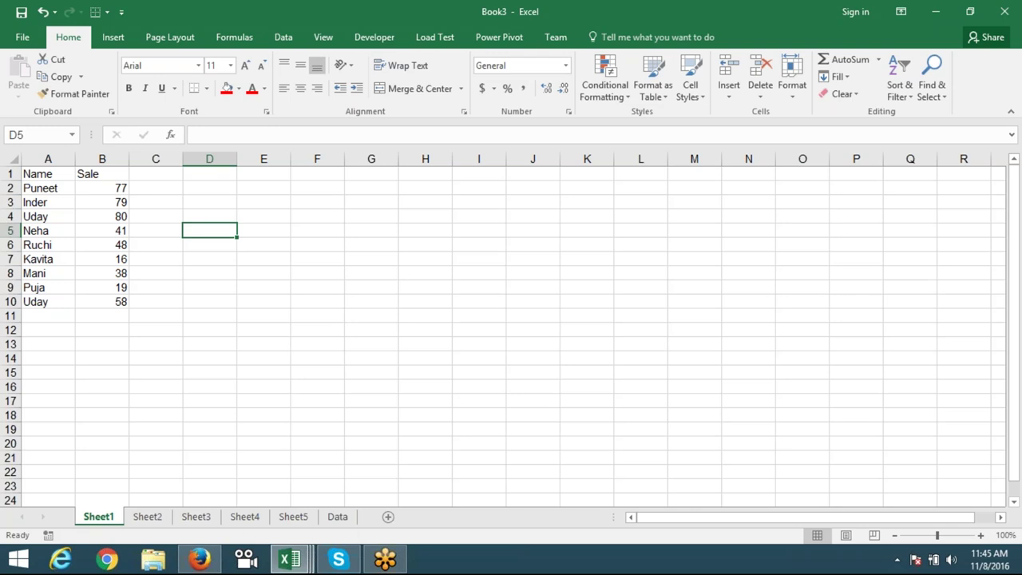
{"action": "left_click", "coordinate": [194, 388]}
{"action": "mouse_move", "coordinate": [45, 176]}
{"action": "left_mouse_down"}
{"action": "mouse_move", "coordinate": [81, 206]}
{"action": "mouse_move", "coordinate": [114, 296]}
{"action": "left_mouse_up"}
{"action": "key", "text": "ctrl+c"}
{"action": "left_click", "coordinate": [336, 517]}
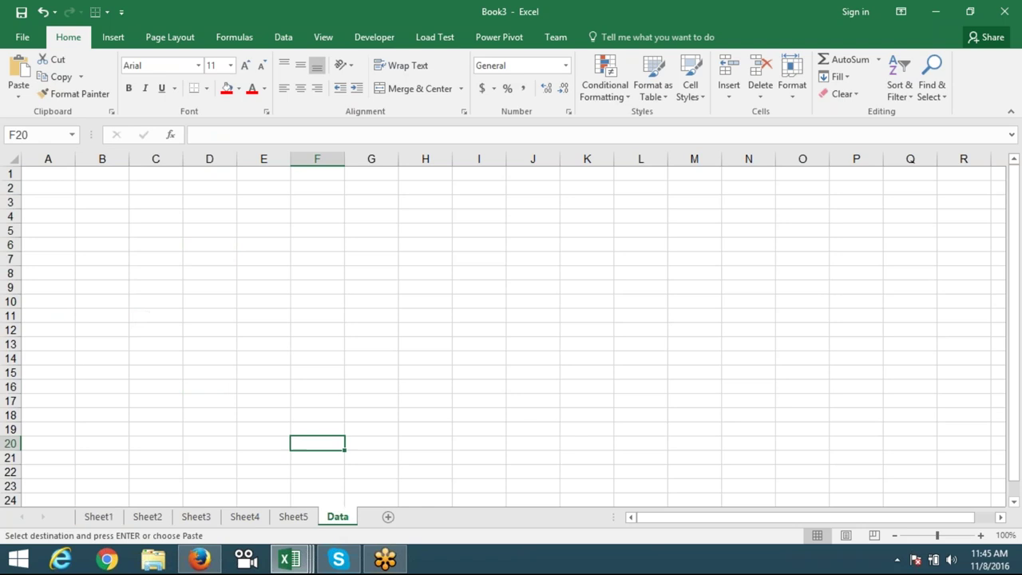
{"action": "left_click", "coordinate": [53, 175]}
{"action": "key", "text": "ctrl+v"}
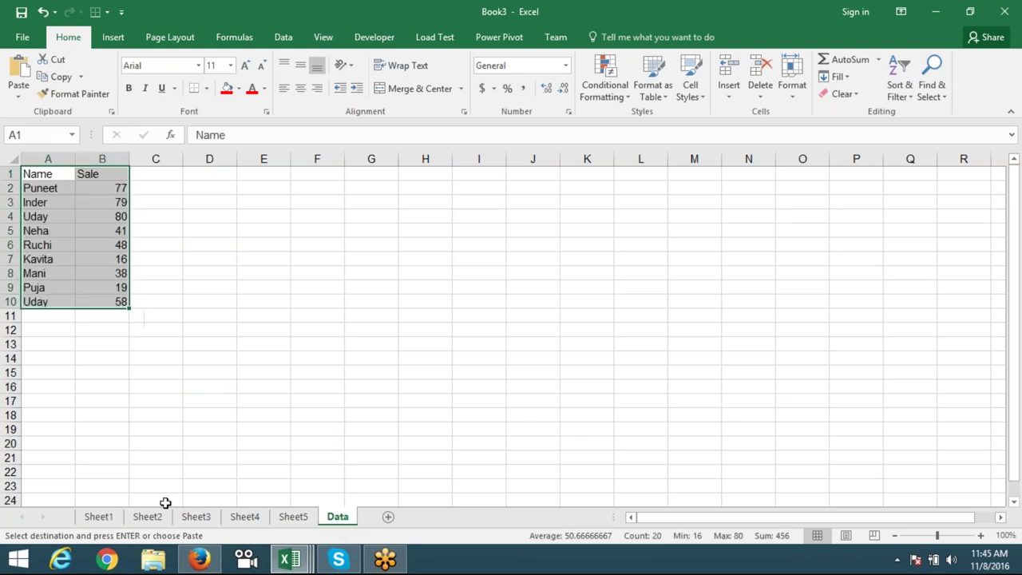
- Copy Sheet2's Name/Sale table into the Data sheet starting at A11
{"action": "left_click", "coordinate": [147, 516]}
{"action": "mouse_move", "coordinate": [62, 173]}
{"action": "left_mouse_down"}
{"action": "mouse_move", "coordinate": [128, 303]}
{"action": "mouse_move", "coordinate": [114, 301]}
{"action": "left_mouse_up"}
{"action": "key", "text": "ctrl+c"}
{"action": "left_click", "coordinate": [338, 517]}
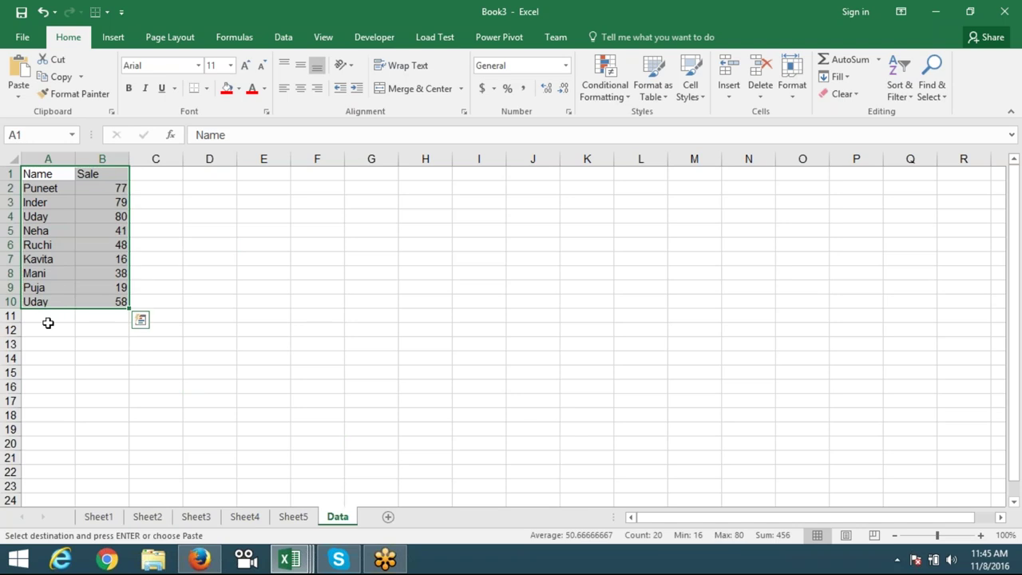
{"action": "left_click", "coordinate": [47, 319]}
{"action": "key", "text": "ctrl+v"}
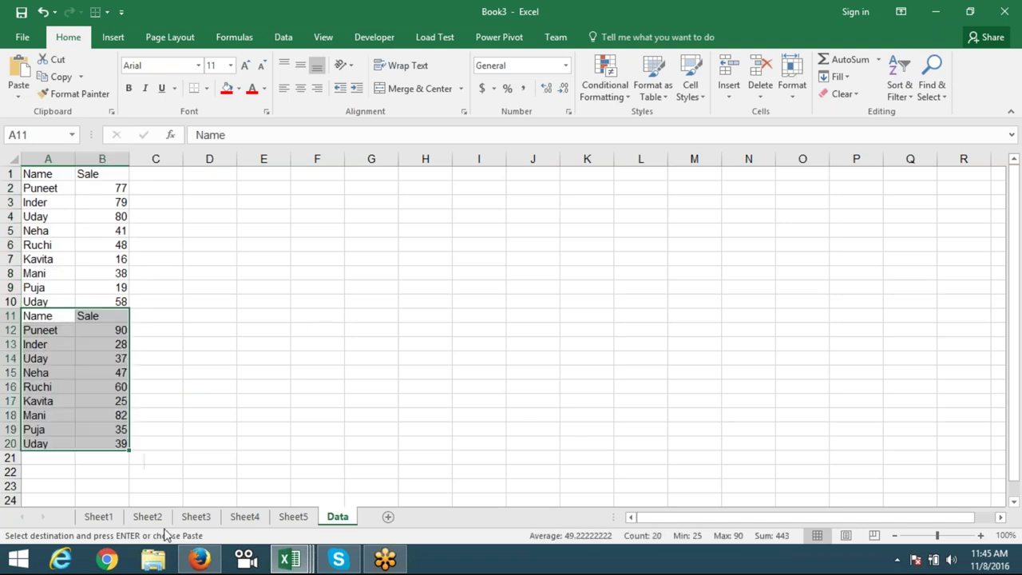
- Copy Sheet3's Name/Sale table into the Data sheet starting at A21
{"action": "left_click", "coordinate": [196, 518]}
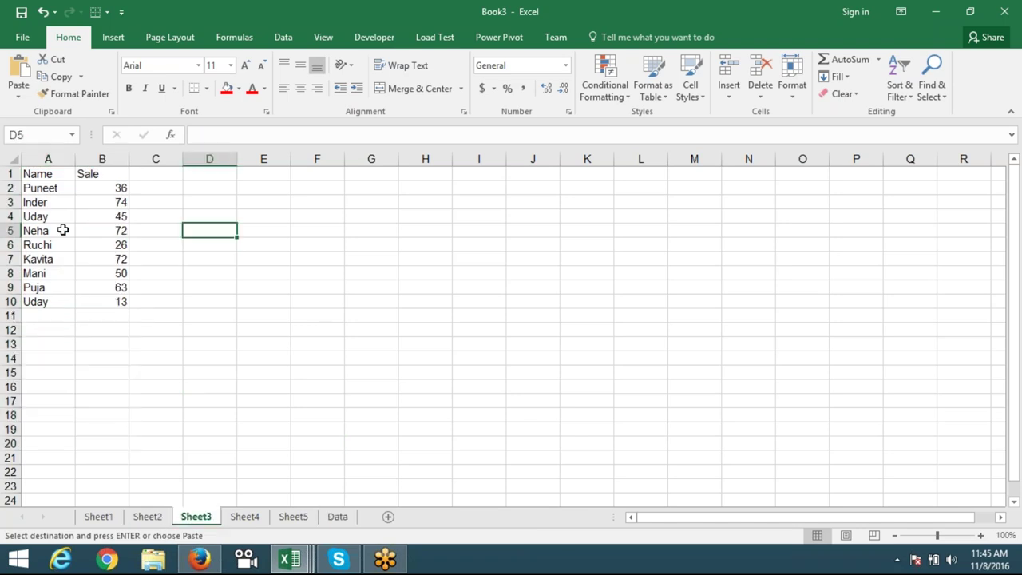
{"action": "left_click_drag", "start_coordinate": [49, 179], "coordinate": [112, 301]}
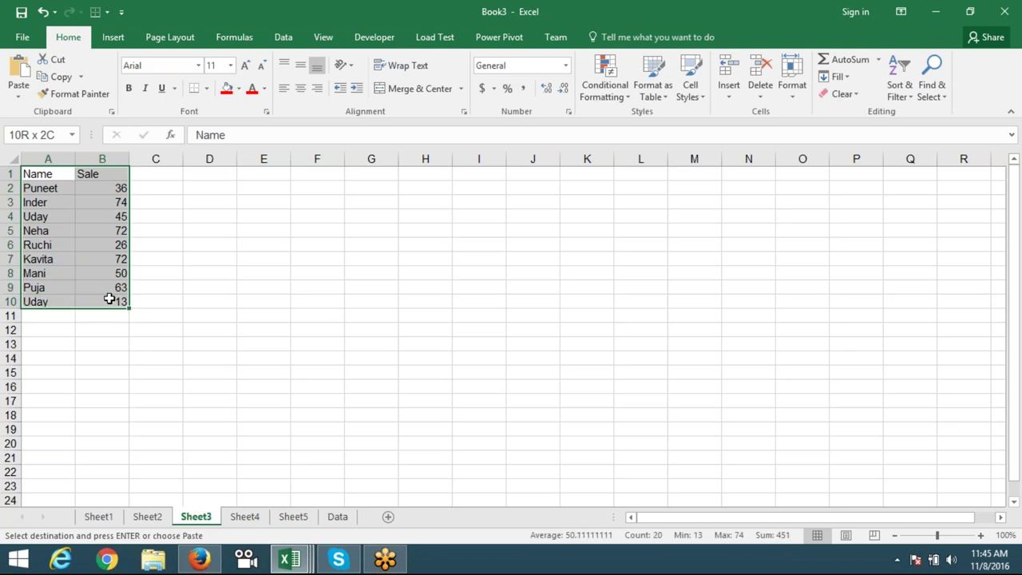
{"action": "key", "text": "ctrl+c"}
{"action": "left_click", "coordinate": [338, 518]}
{"action": "key", "text": "ctrl+v"}
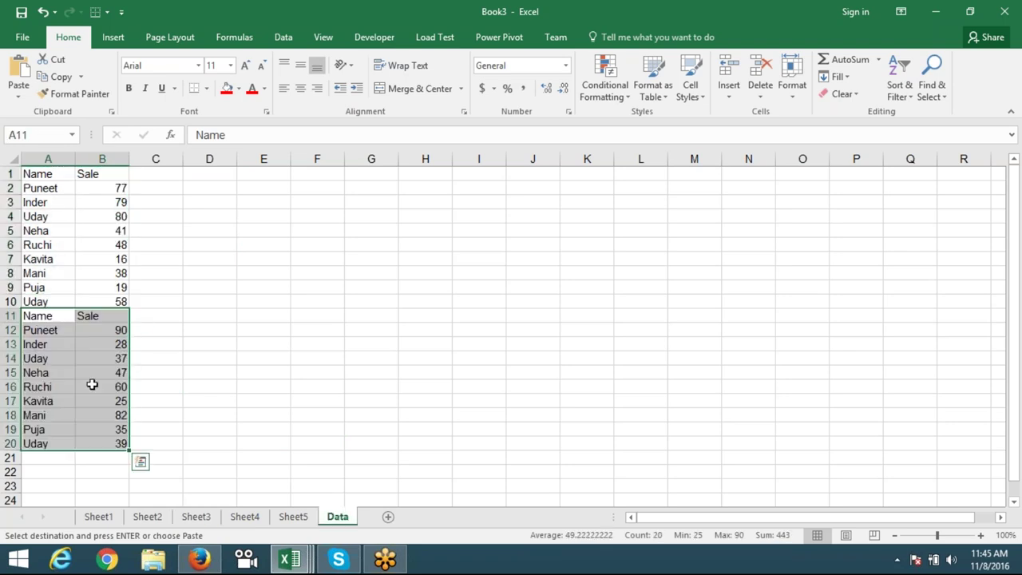
{"action": "left_click", "coordinate": [48, 457]}
{"action": "key", "text": "ctrl+v"}
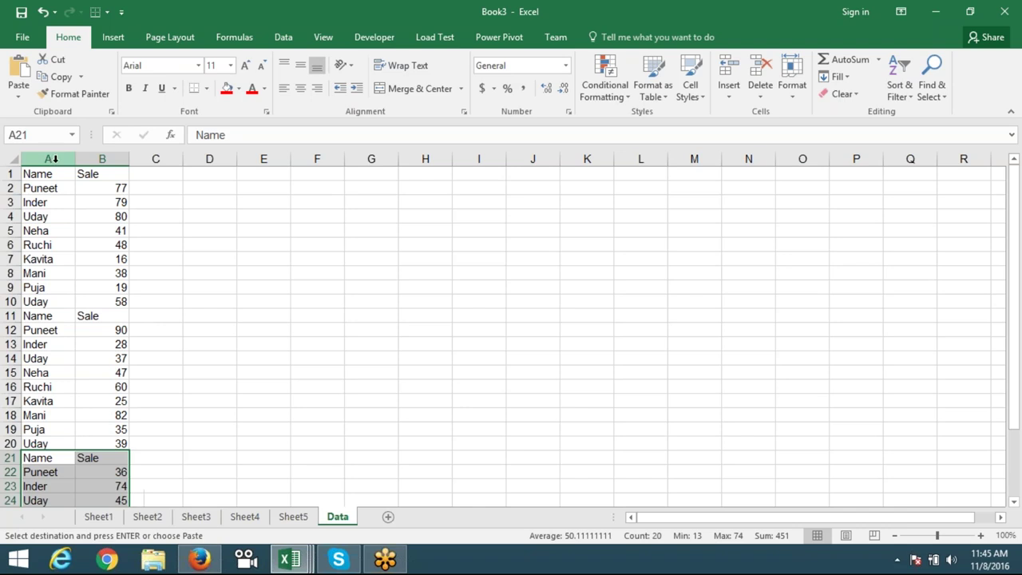
- Delete the contents of columns A and B on the Data sheet, removing all stacked tables
{"action": "left_click_drag", "start_coordinate": [55, 159], "coordinate": [121, 159]}
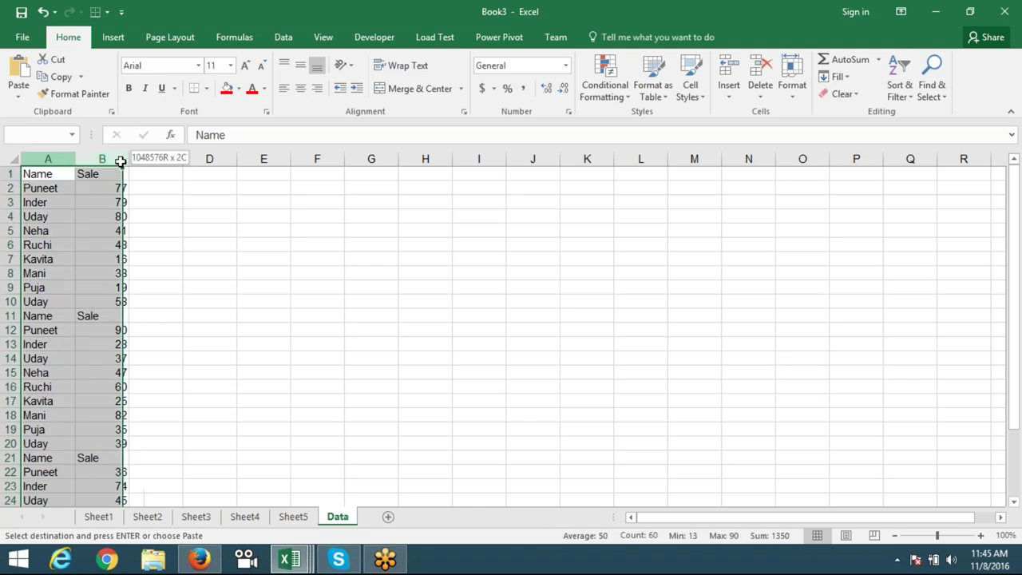
{"action": "key", "text": "Delete"}
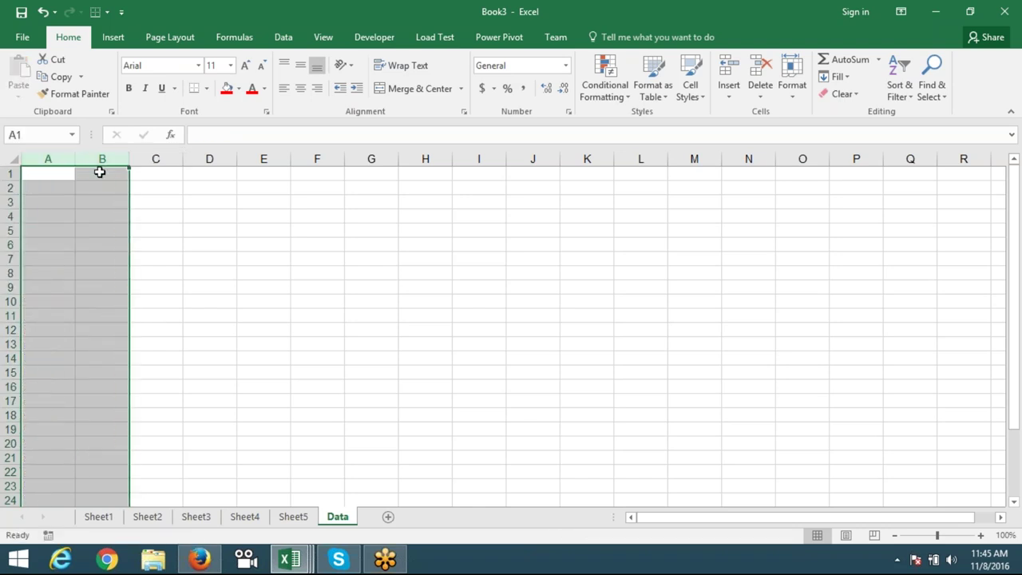
{"action": "left_click", "coordinate": [105, 199]}
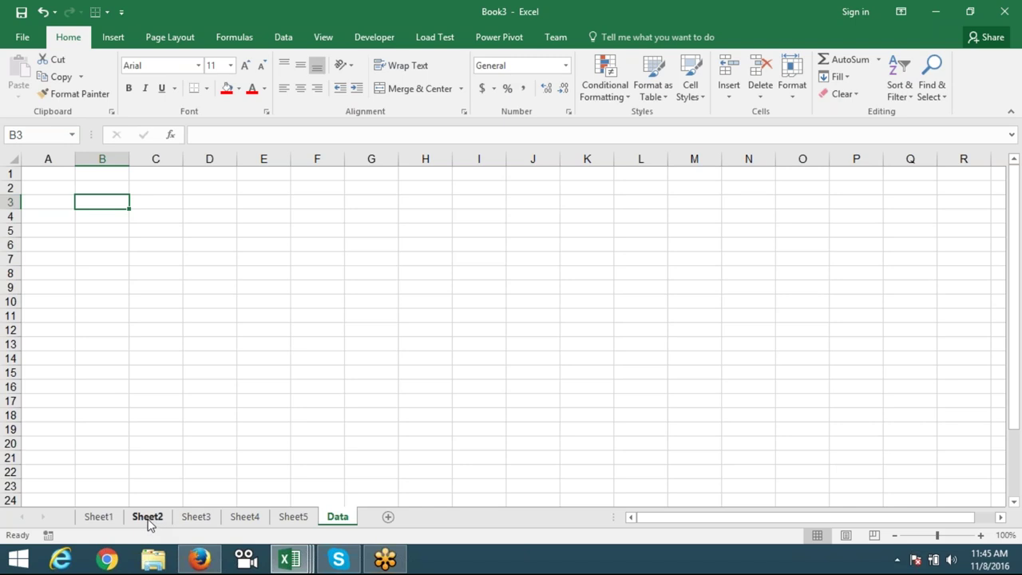
{"action": "left_click", "coordinate": [121, 354]}
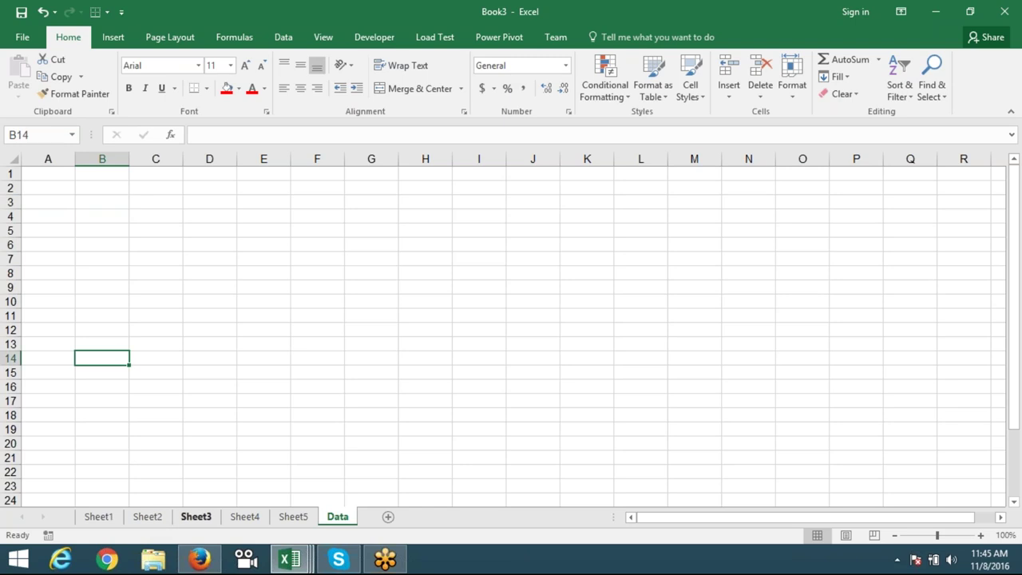
{"action": "left_click", "coordinate": [164, 332]}
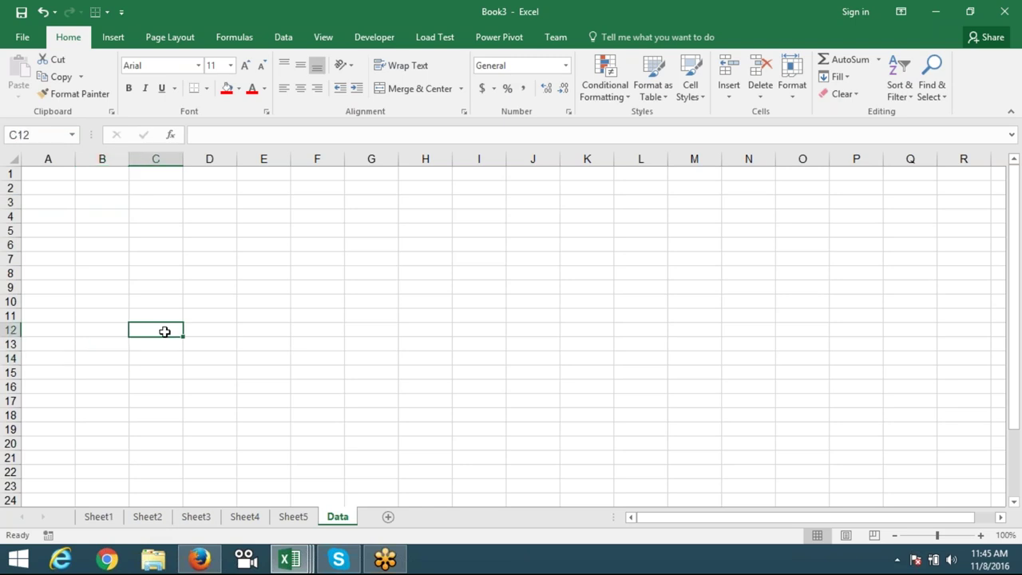
{"action": "left_click", "coordinate": [78, 242]}
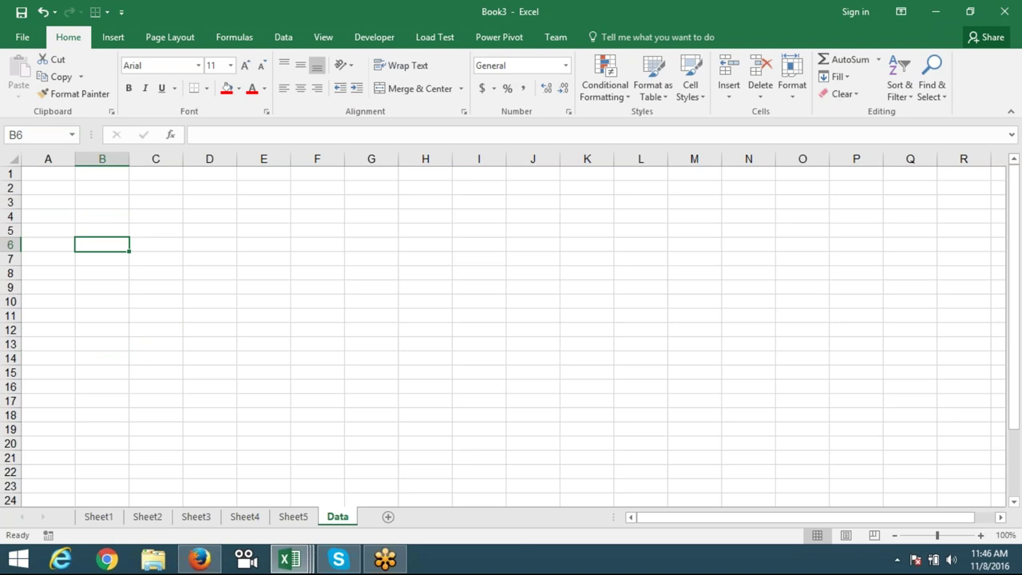
- Open the Office Clipboard pane, review Sheet4, Sheet5 and Sheet3, and start saving Book3
{"action": "left_click", "coordinate": [112, 114]}
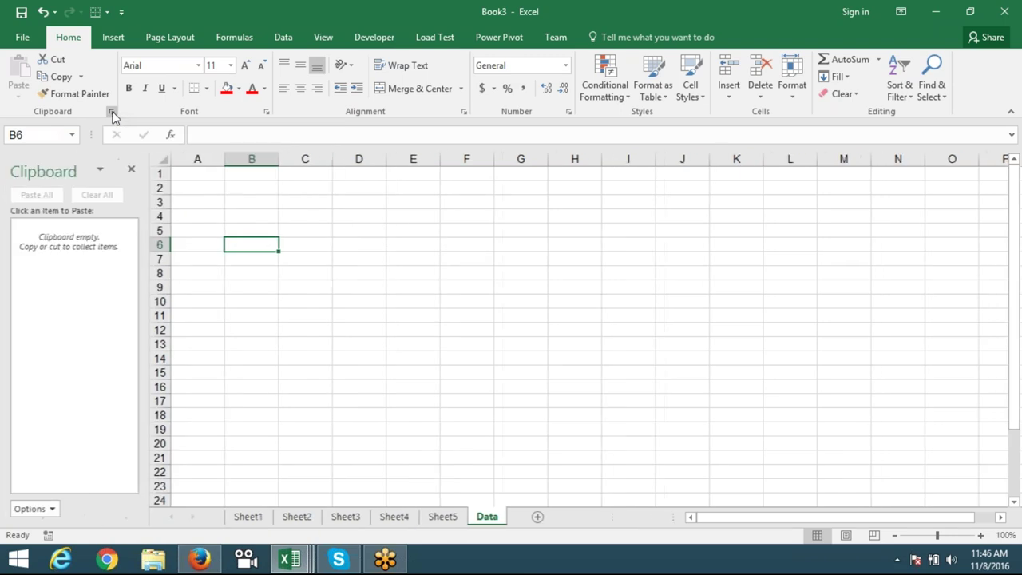
{"action": "left_click", "coordinate": [244, 441]}
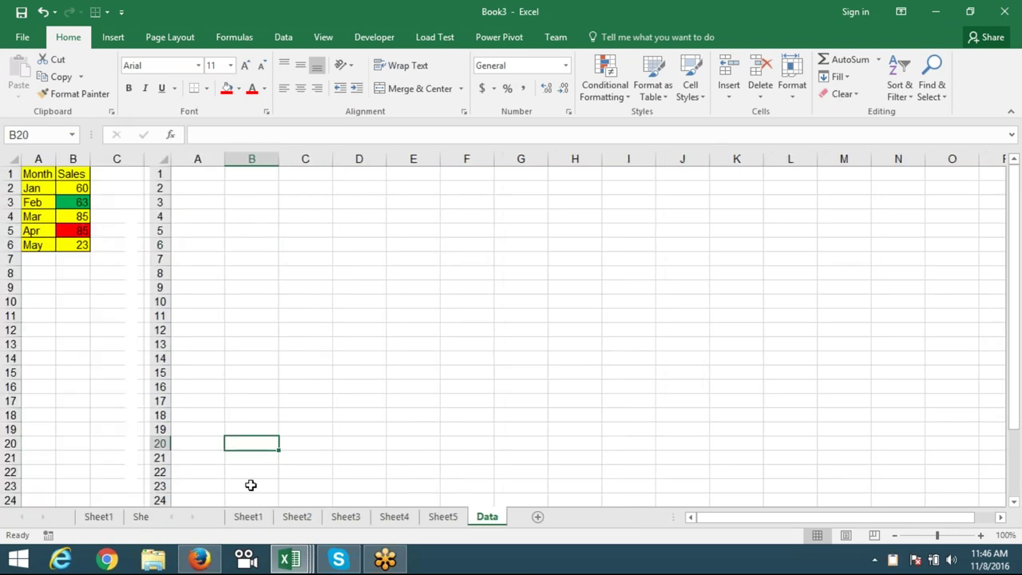
{"action": "left_click", "coordinate": [395, 517]}
{"action": "left_click", "coordinate": [438, 520]}
{"action": "left_click", "coordinate": [345, 519]}
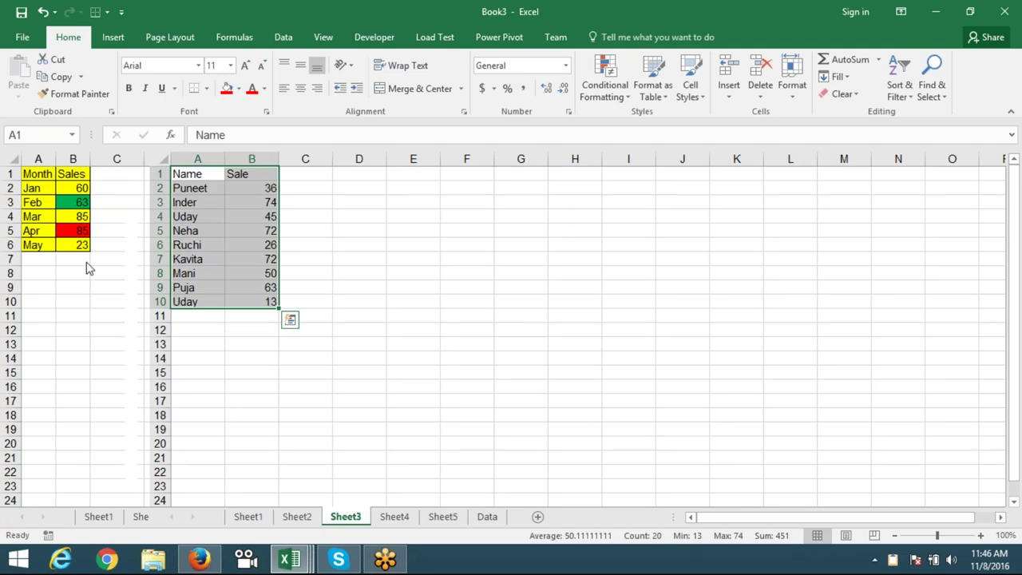
{"action": "left_click", "coordinate": [413, 429]}
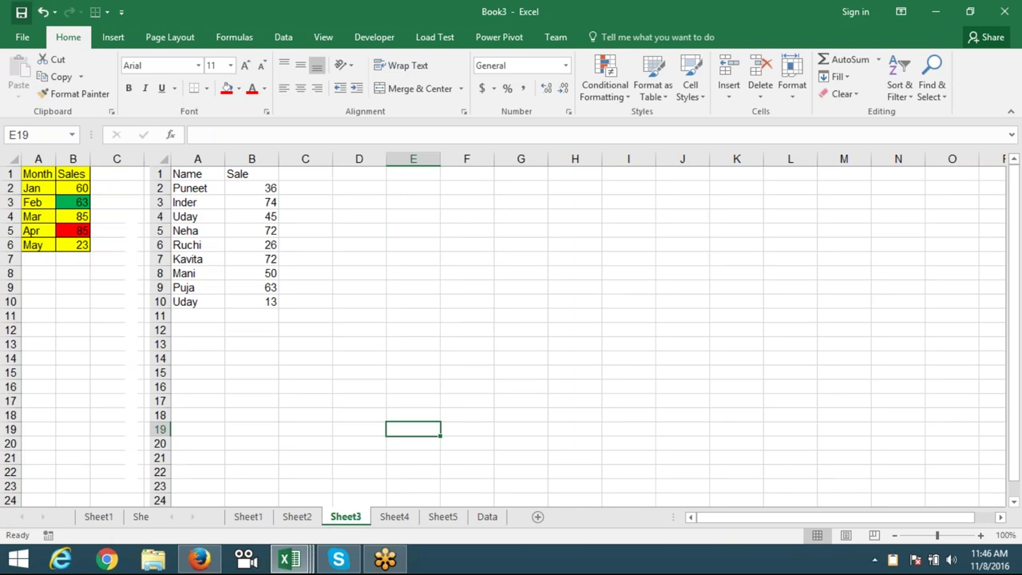
{"action": "left_click", "coordinate": [21, 12]}
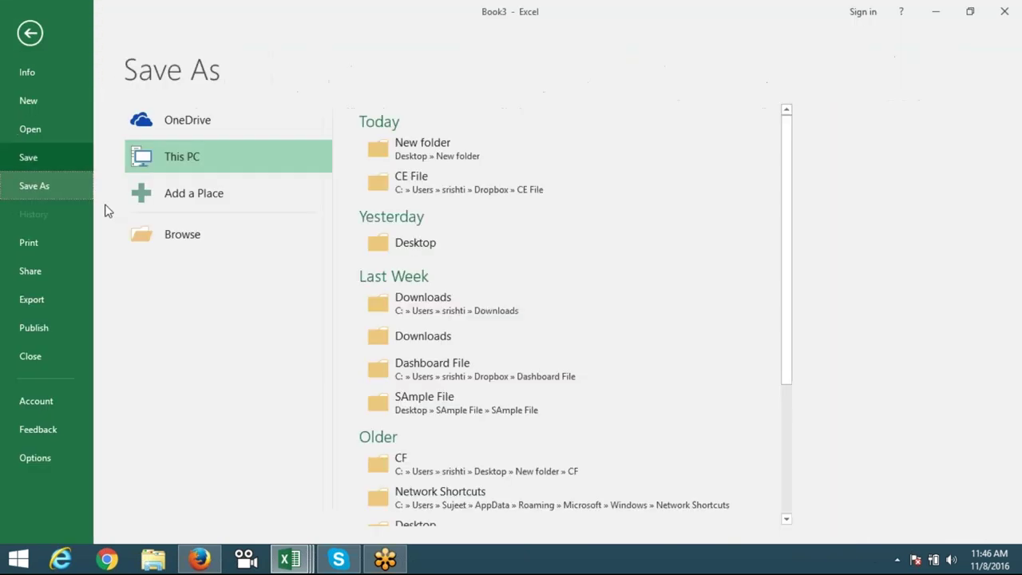
- Save Book3 to the Desktop
{"action": "left_click", "coordinate": [181, 240]}
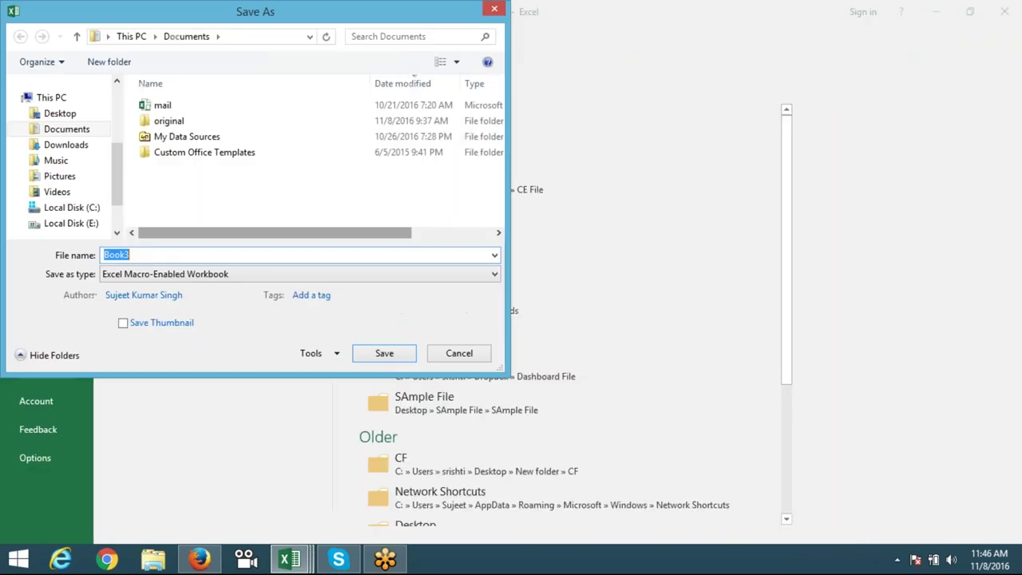
{"action": "left_click", "coordinate": [60, 113]}
{"action": "left_click", "coordinate": [380, 353]}
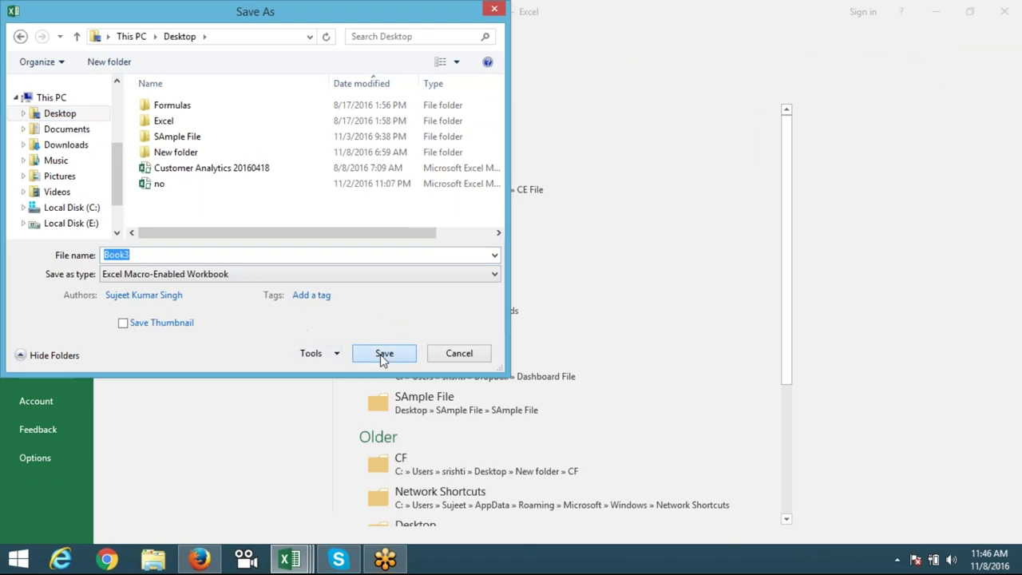
- Close Book3, close Book1 without saving, and close IPT-Jan saving its changes
{"action": "left_click", "coordinate": [1004, 12]}
{"action": "left_click", "coordinate": [1004, 11]}
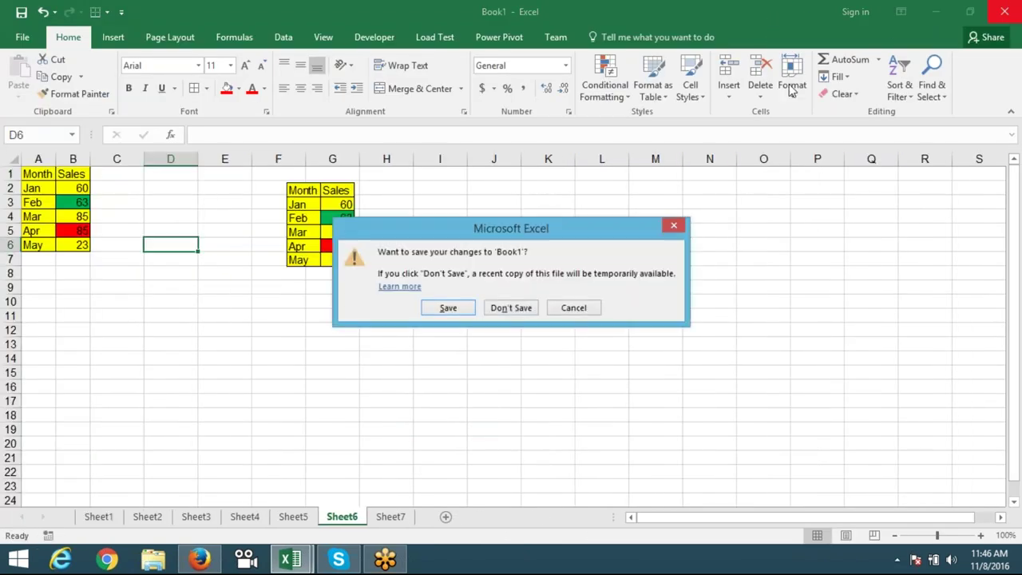
{"action": "left_click", "coordinate": [507, 308]}
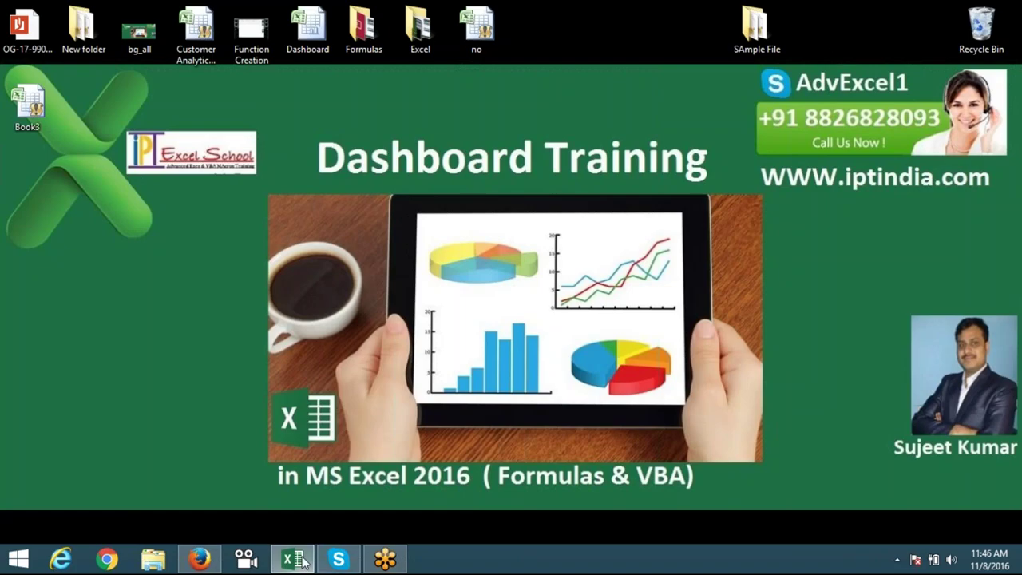
{"action": "left_click", "coordinate": [292, 561]}
{"action": "left_click", "coordinate": [1005, 11]}
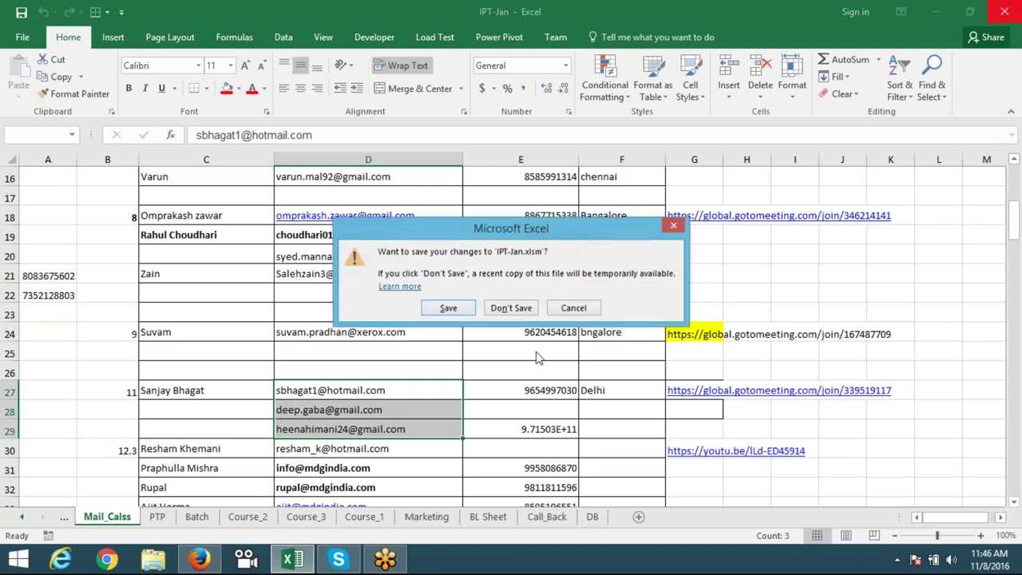
{"action": "left_click", "coordinate": [466, 308]}
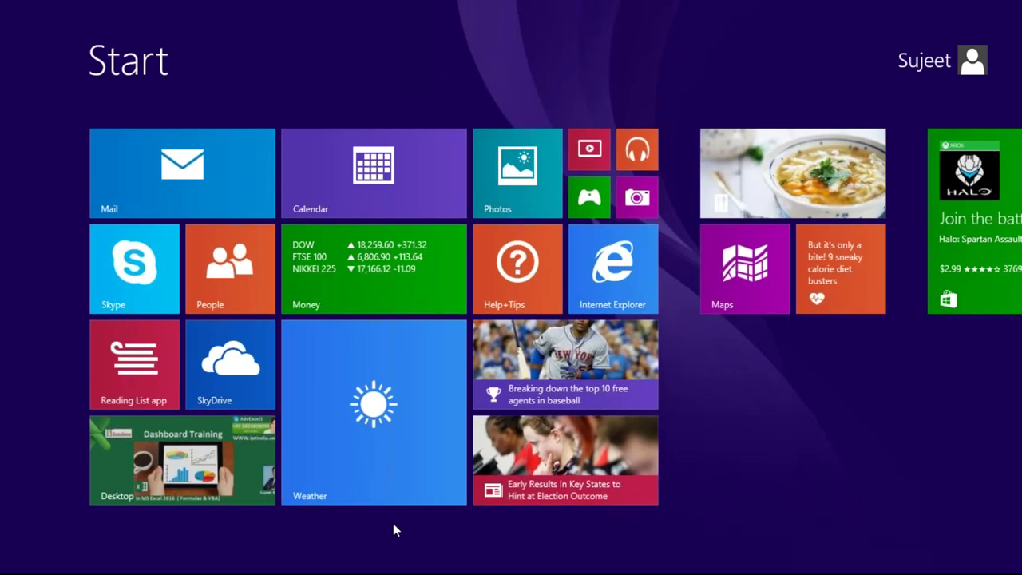
- Search the Start screen for 2016 and launch Excel 2016
{"action": "type", "text": "201"}
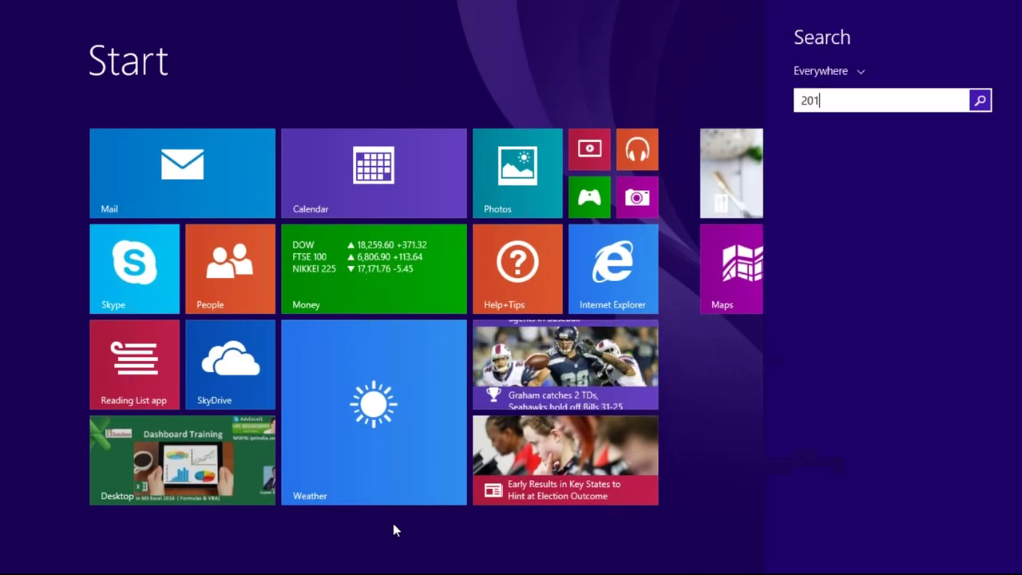
{"action": "type", "text": "6"}
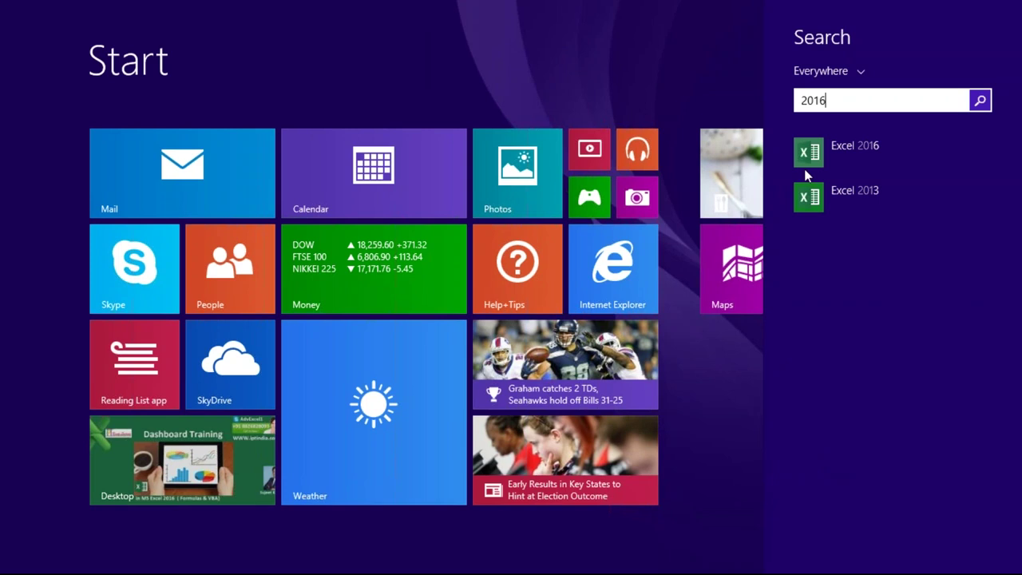
{"action": "left_click", "coordinate": [807, 163]}
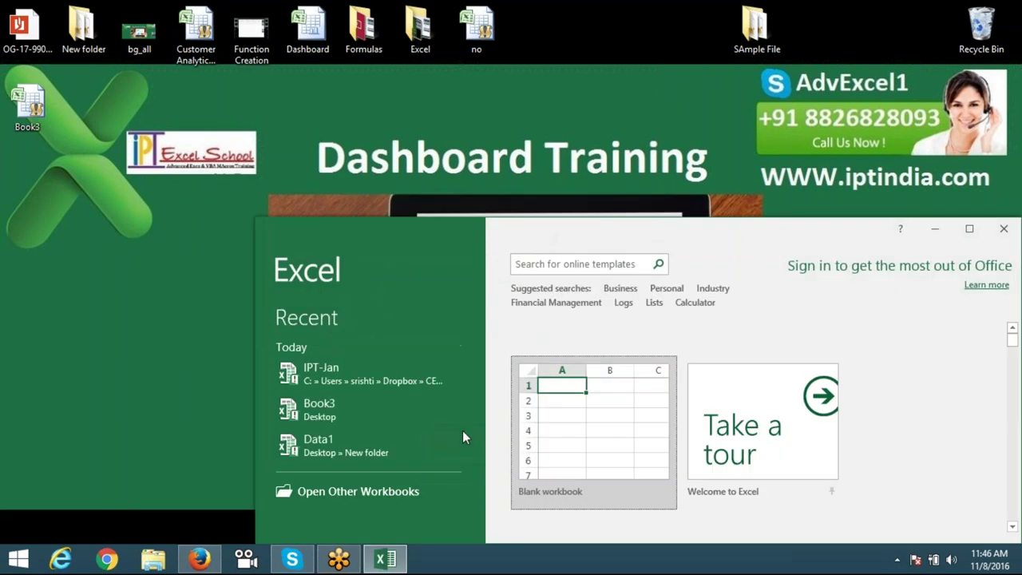
- Open Book3 maximized with the Office Clipboard pane showing
{"action": "left_click", "coordinate": [394, 409]}
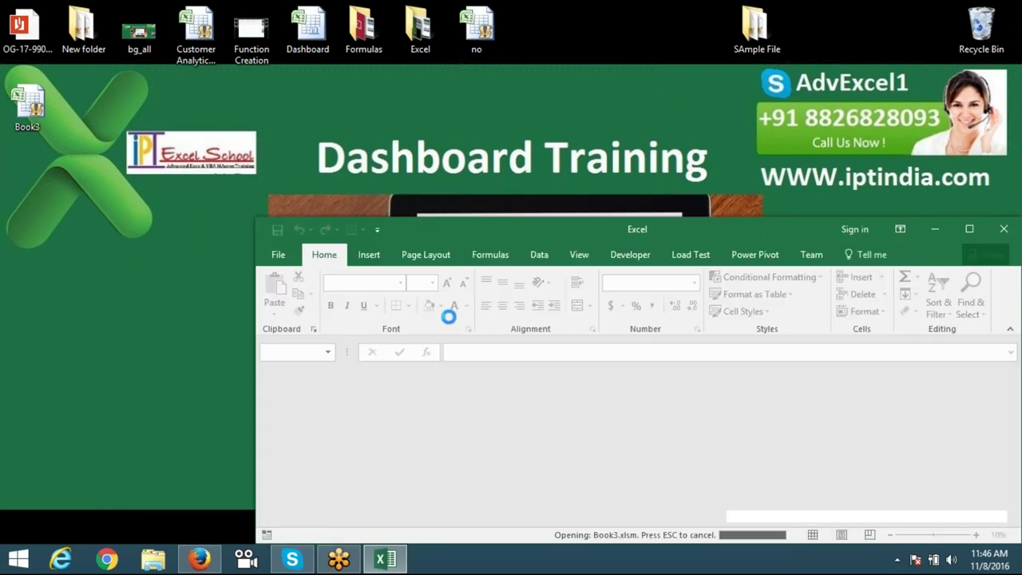
{"action": "double_click", "coordinate": [470, 233]}
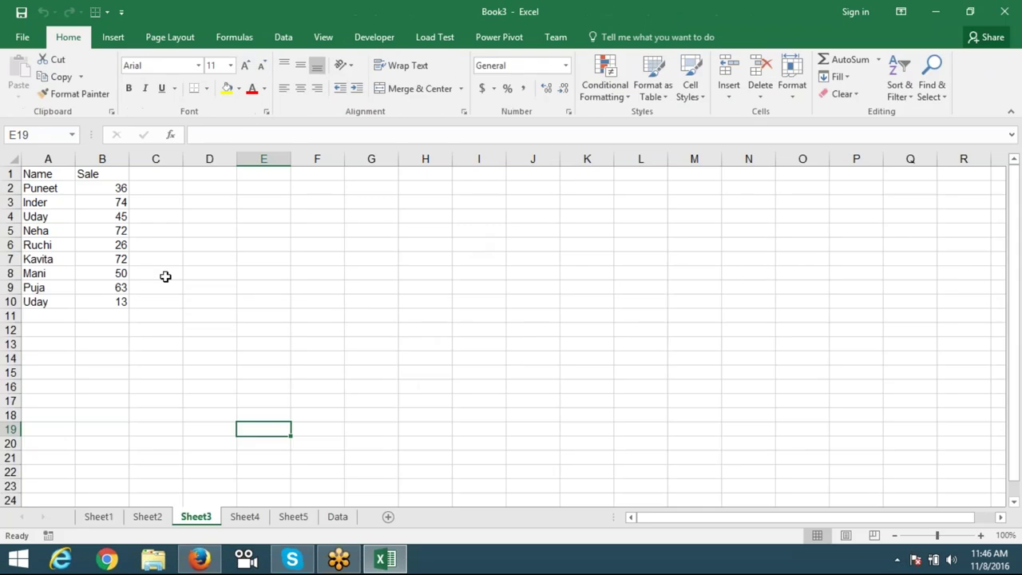
{"action": "left_click", "coordinate": [111, 113]}
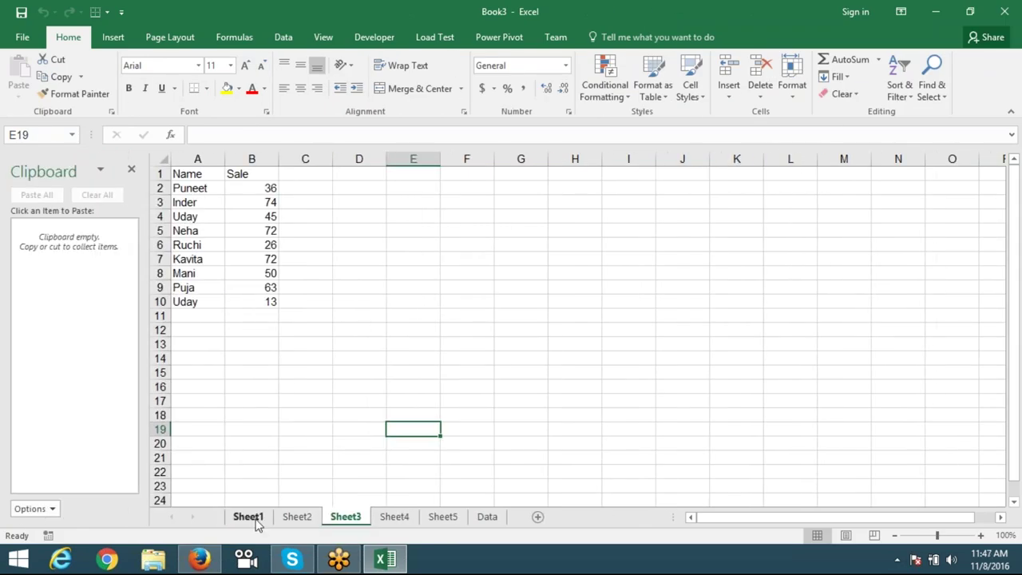
- Copy the Name/Sale tables A1:B10 from Sheet1 and Sheet2 to the Office Clipboard
{"action": "left_click", "coordinate": [249, 517]}
{"action": "left_click", "coordinate": [251, 422]}
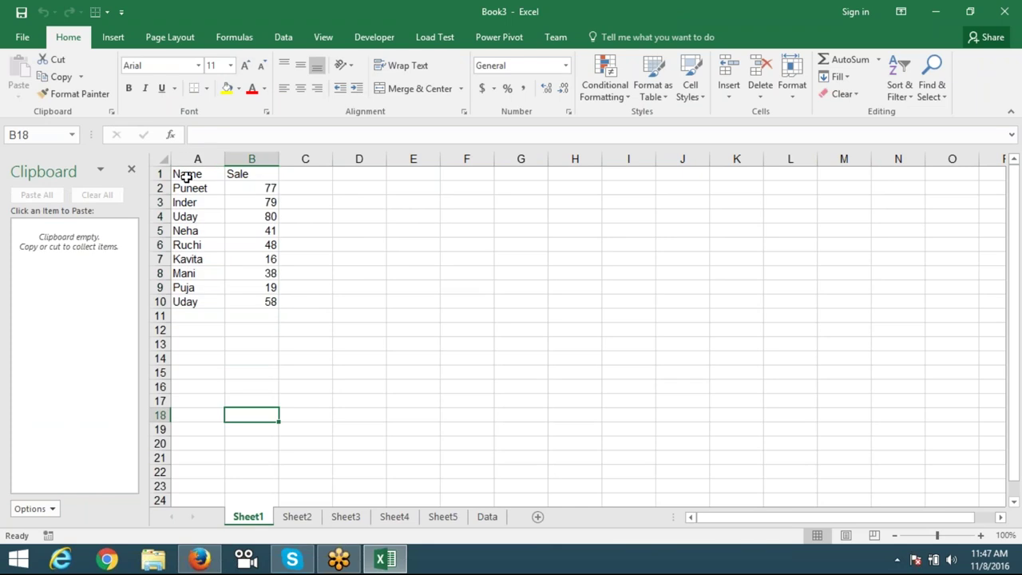
{"action": "left_click_drag", "start_coordinate": [181, 174], "coordinate": [244, 310]}
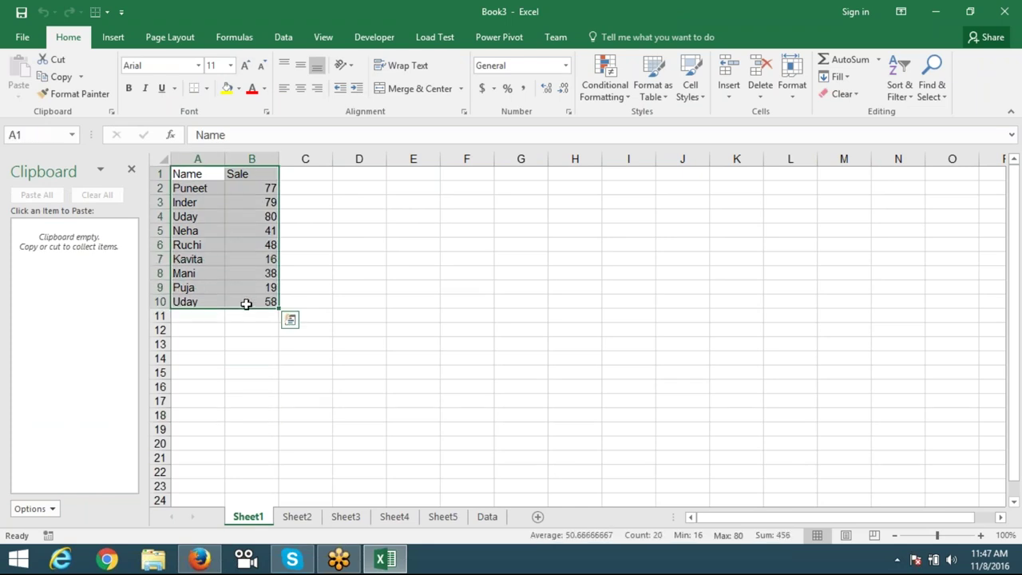
{"action": "key", "text": "ctrl+c"}
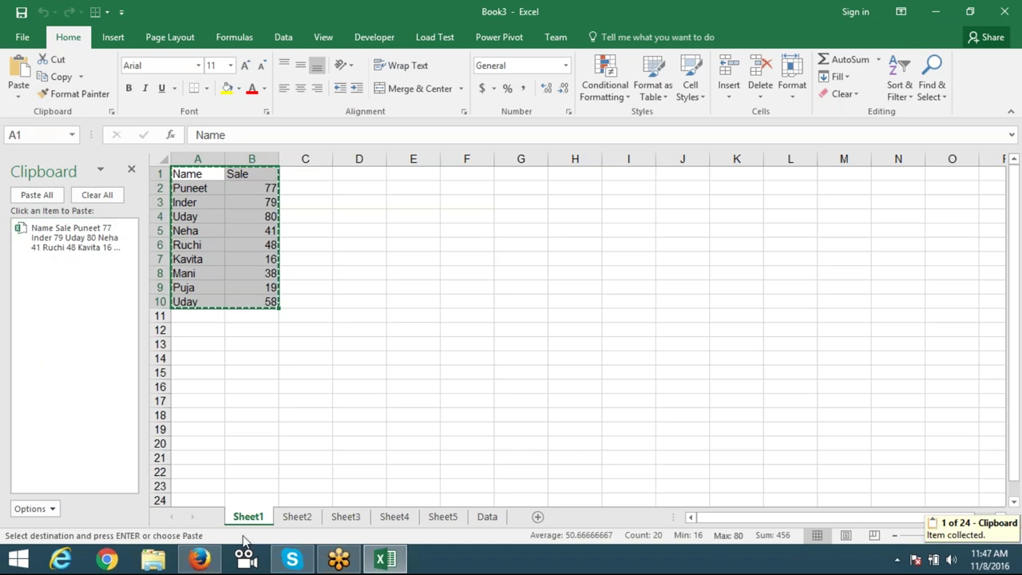
{"action": "left_click", "coordinate": [297, 519]}
{"action": "key", "text": "ctrl+v"}
{"action": "key", "text": "ctrl+c"}
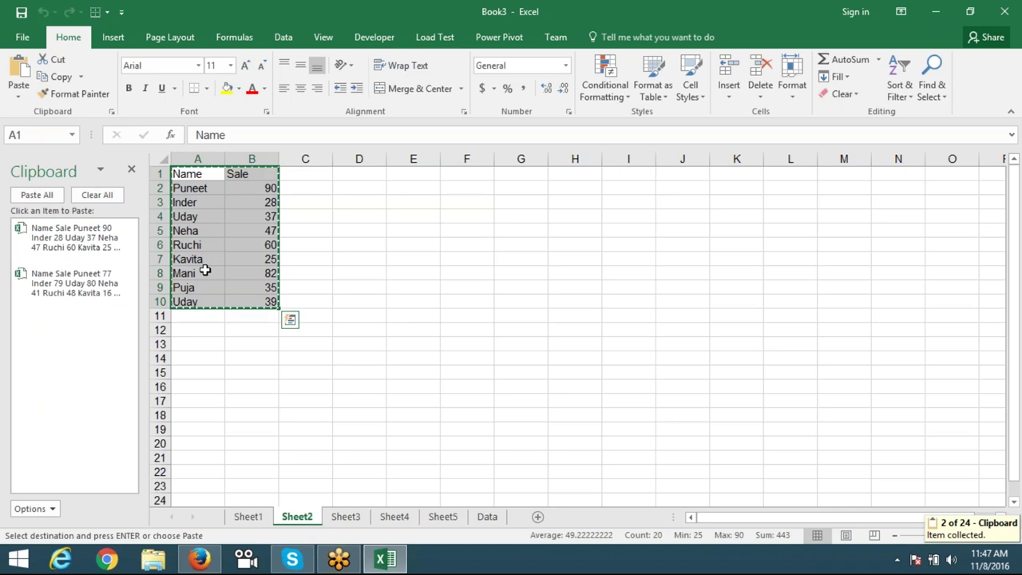
- Copy the Sheet3 and Sheet4 tables to the clipboard, then paste over Sheet5's table
{"action": "left_click", "coordinate": [339, 517]}
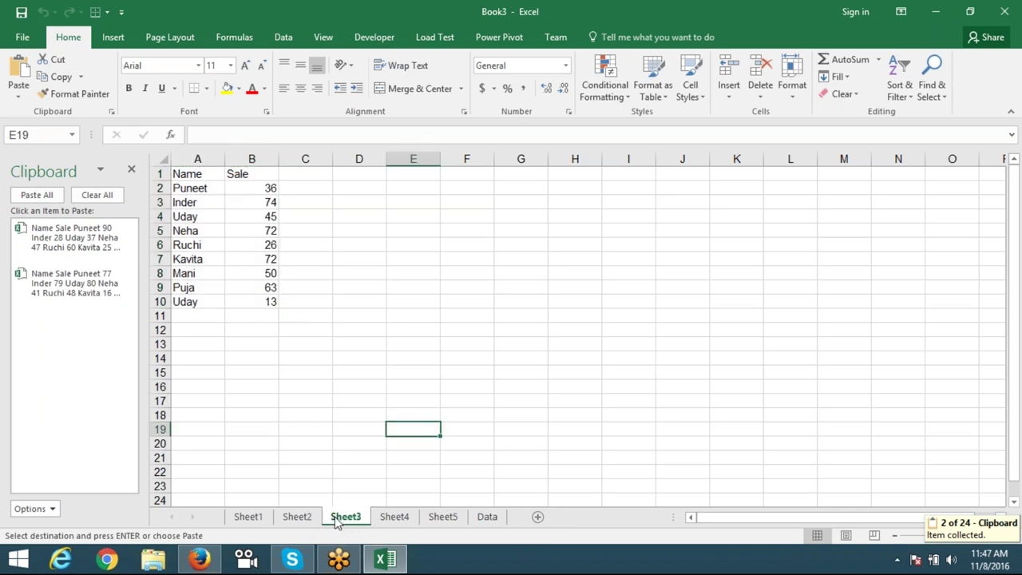
{"action": "left_click_drag", "start_coordinate": [193, 175], "coordinate": [261, 301]}
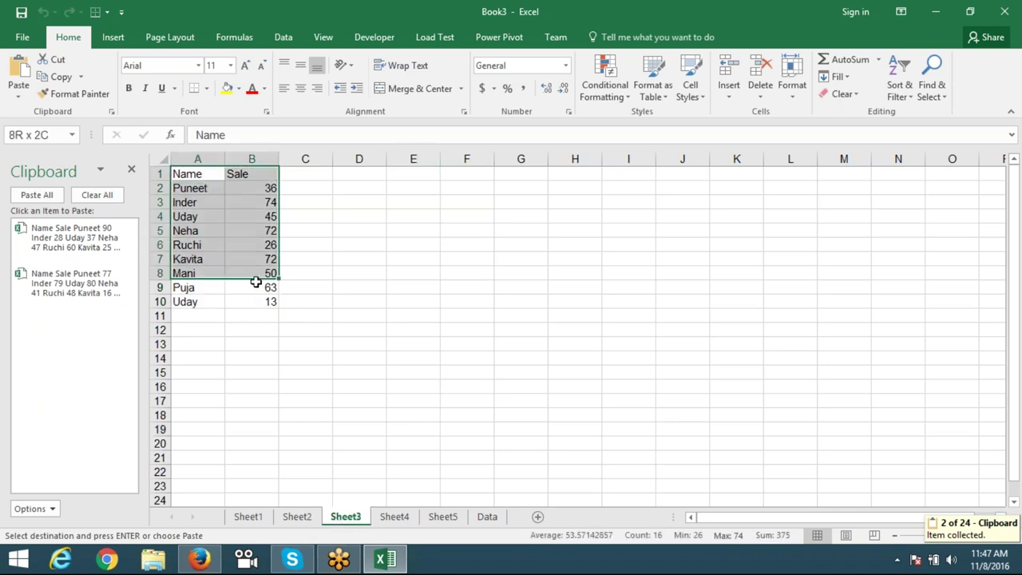
{"action": "key", "text": "ctrl+c"}
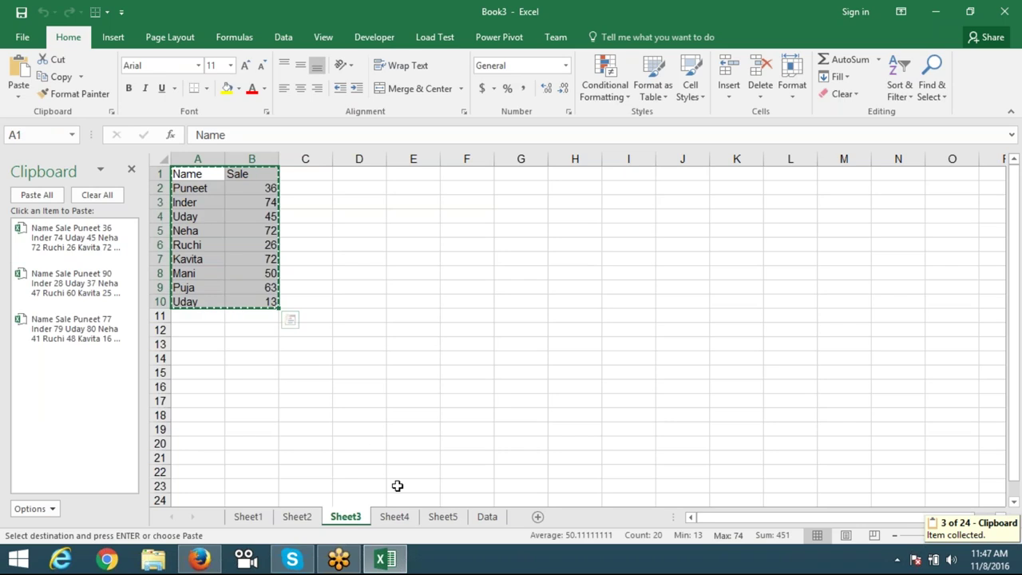
{"action": "left_click", "coordinate": [395, 518]}
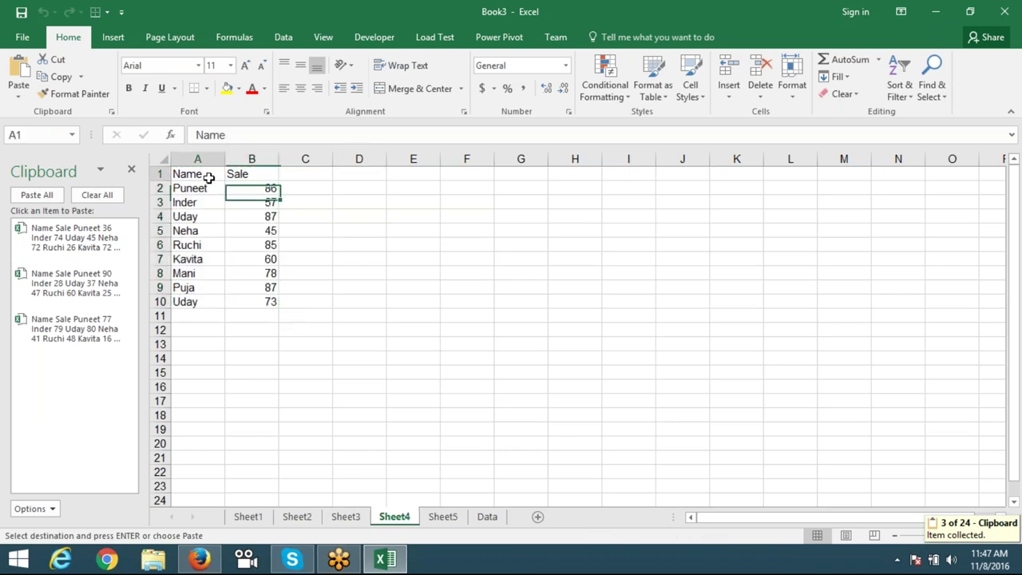
{"action": "left_click_drag", "start_coordinate": [206, 175], "coordinate": [270, 301]}
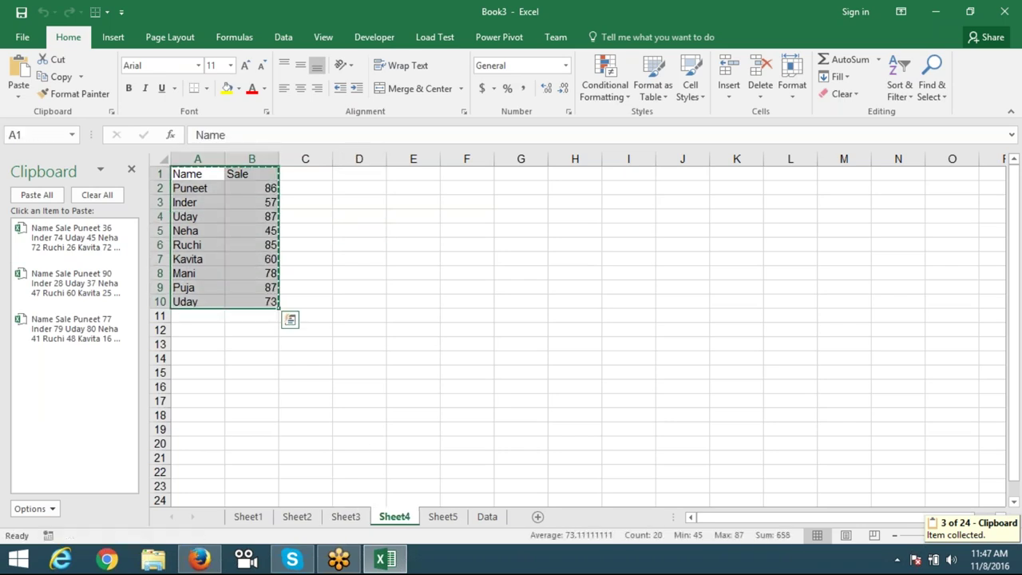
{"action": "key", "text": "ctrl+c"}
{"action": "left_click", "coordinate": [443, 517]}
{"action": "left_click_drag", "start_coordinate": [200, 176], "coordinate": [261, 298]}
{"action": "key", "text": "ctrl+v"}
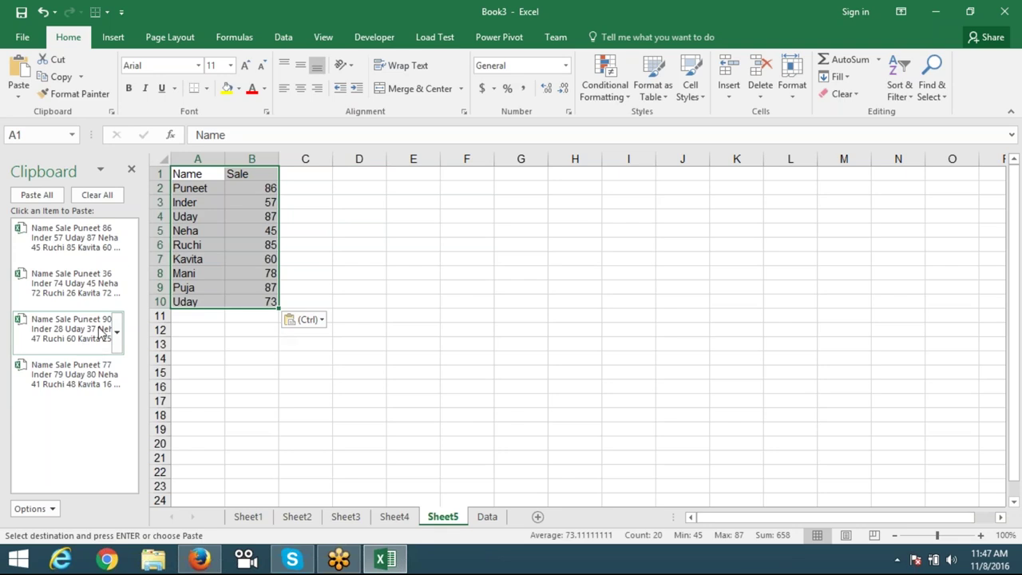
- Check the third clipboard item's options without pasting, then go to the Data sheet
{"action": "left_click", "coordinate": [116, 332]}
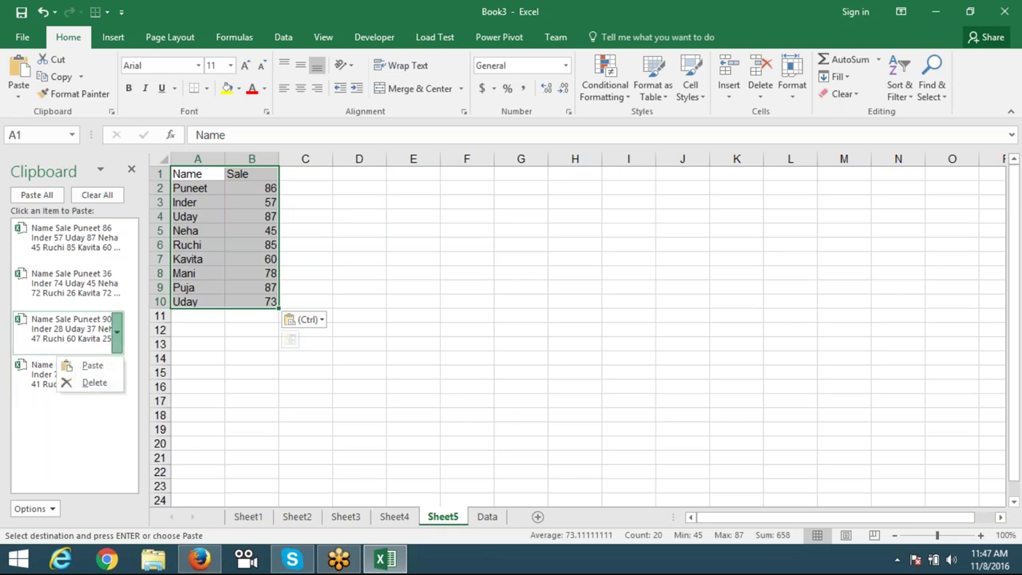
{"action": "left_click", "coordinate": [251, 374]}
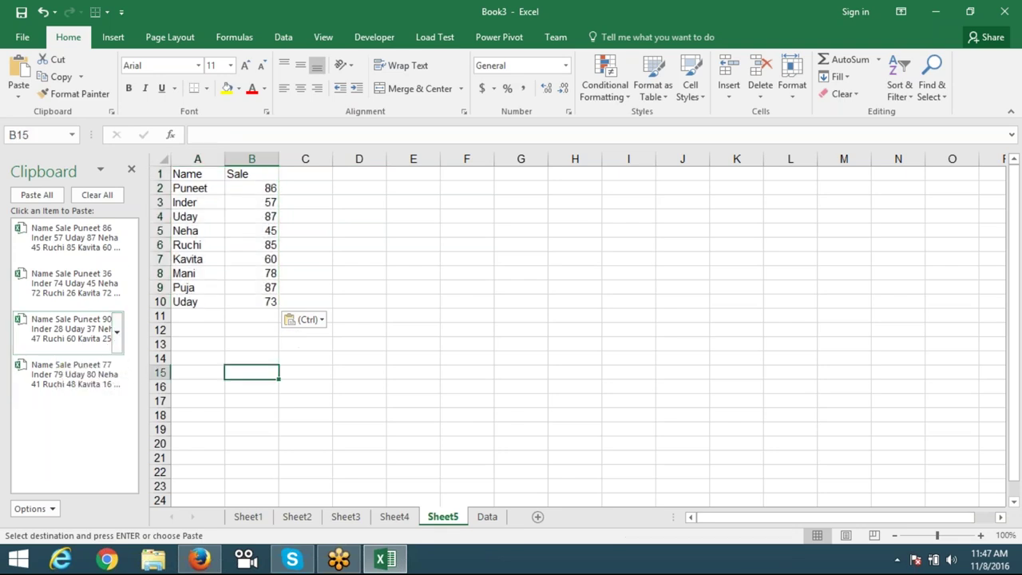
{"action": "left_click", "coordinate": [487, 517]}
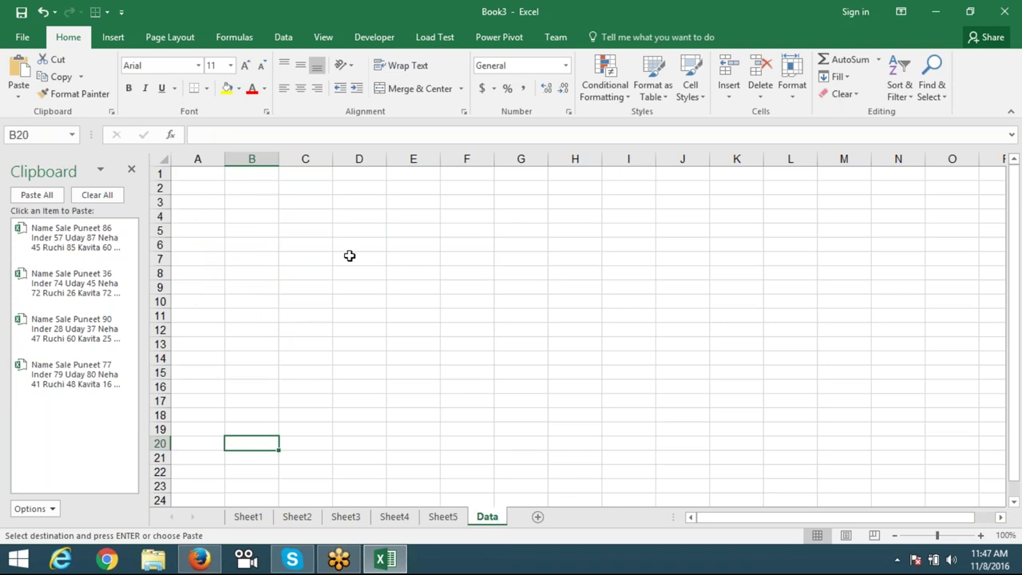
- Paste All four collected tables into the Data sheet from A1, then close the Clipboard pane
{"action": "left_click", "coordinate": [208, 175]}
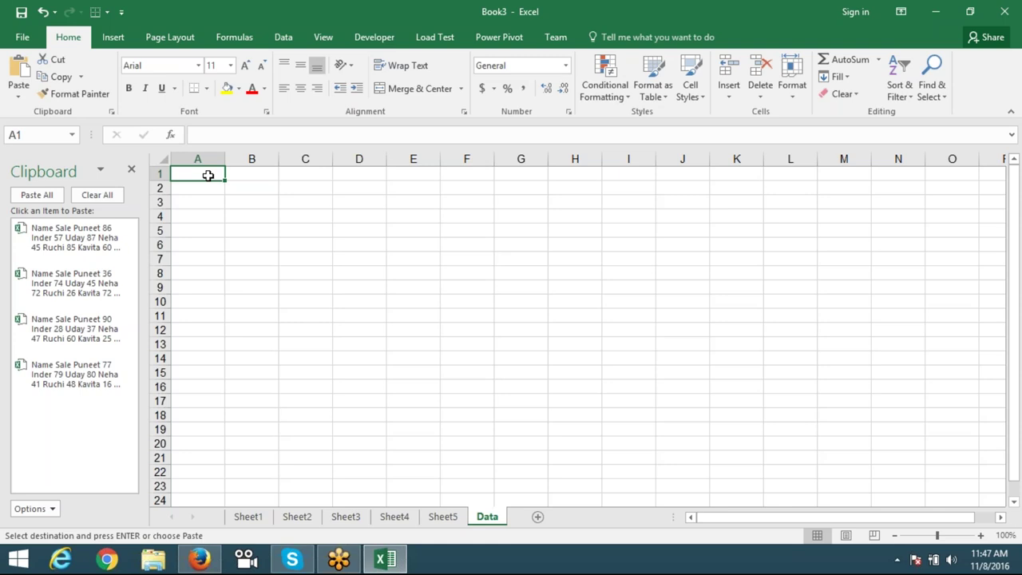
{"action": "left_click", "coordinate": [37, 195]}
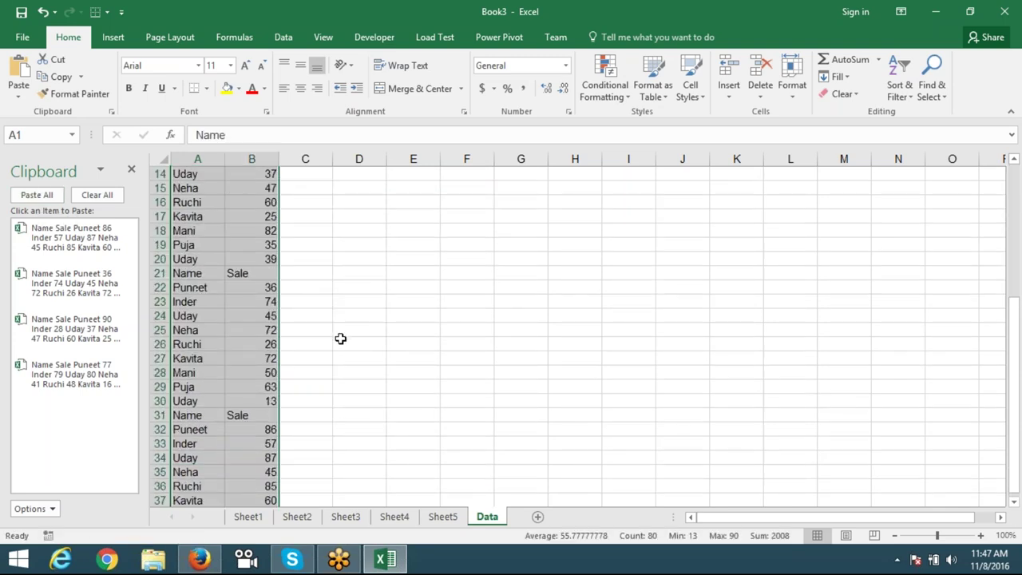
{"action": "scroll", "coordinate": [340, 339], "scroll_direction": "up", "scroll_amount": 3}
{"action": "scroll", "coordinate": [337, 340], "scroll_direction": "up", "scroll_amount": 2}
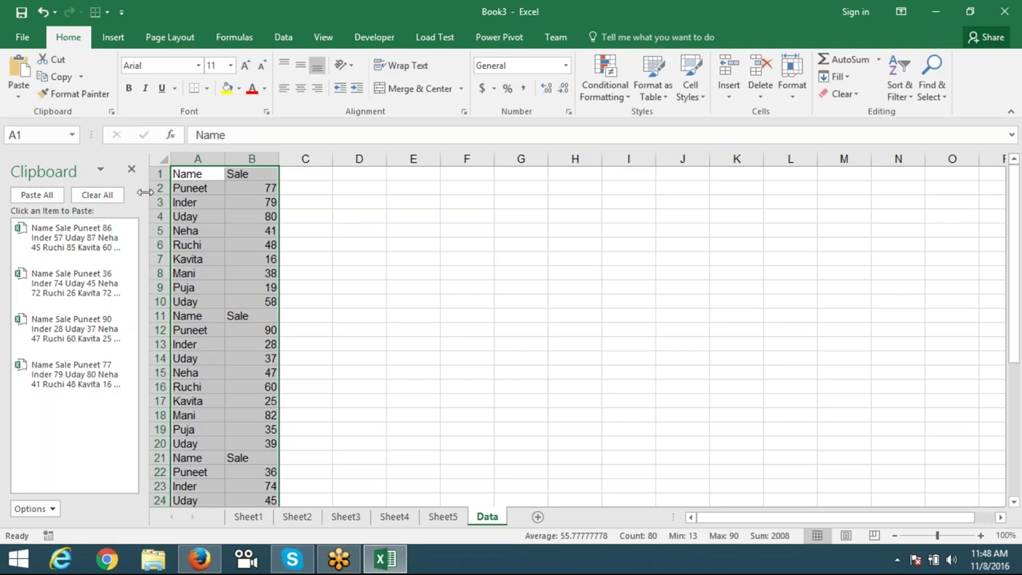
{"action": "left_click", "coordinate": [131, 169]}
{"action": "left_click", "coordinate": [200, 206]}
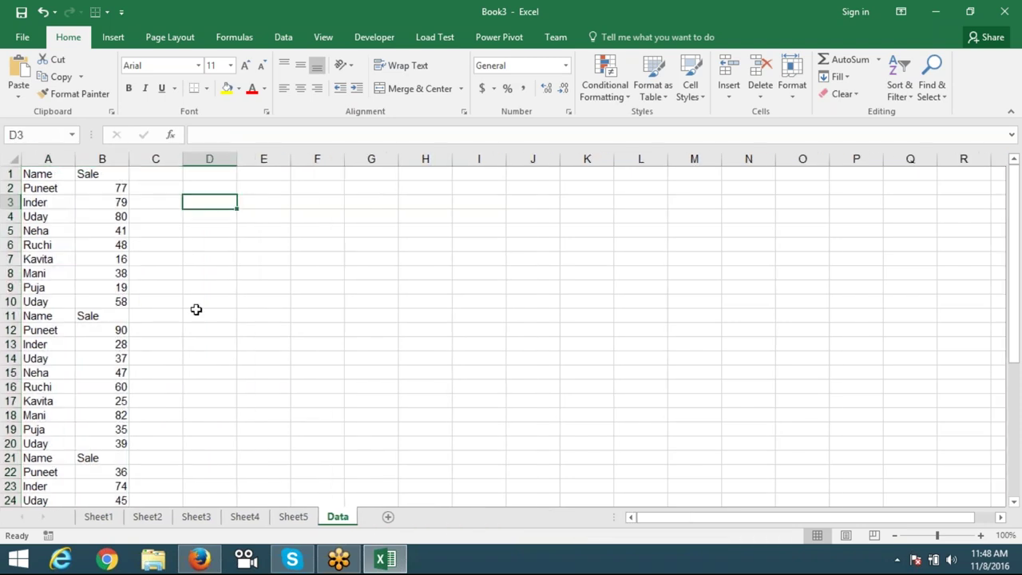